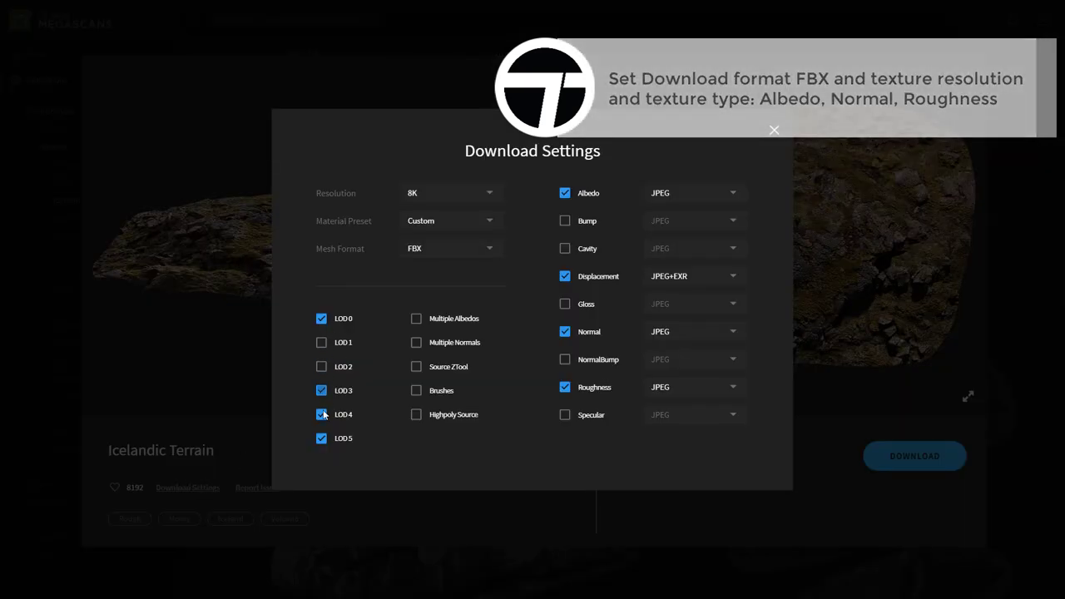
Set the Icelandic Terrain download resolution to 4K and exclude the Displacement map, keeping Albedo, Normal and Roughness.
click(439, 197)
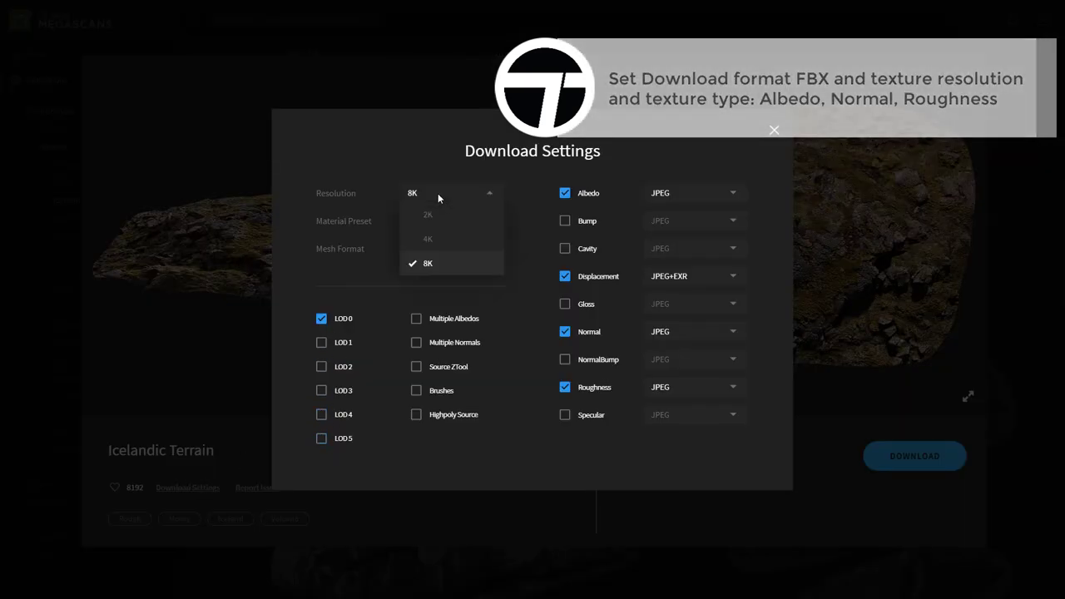
click(436, 238)
click(565, 276)
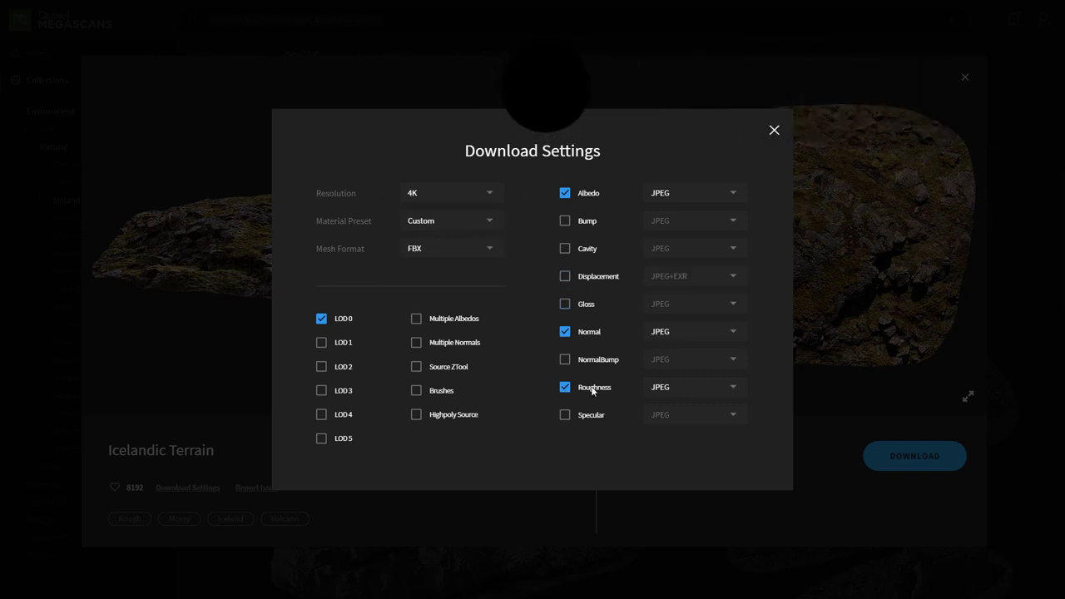
click(833, 449)
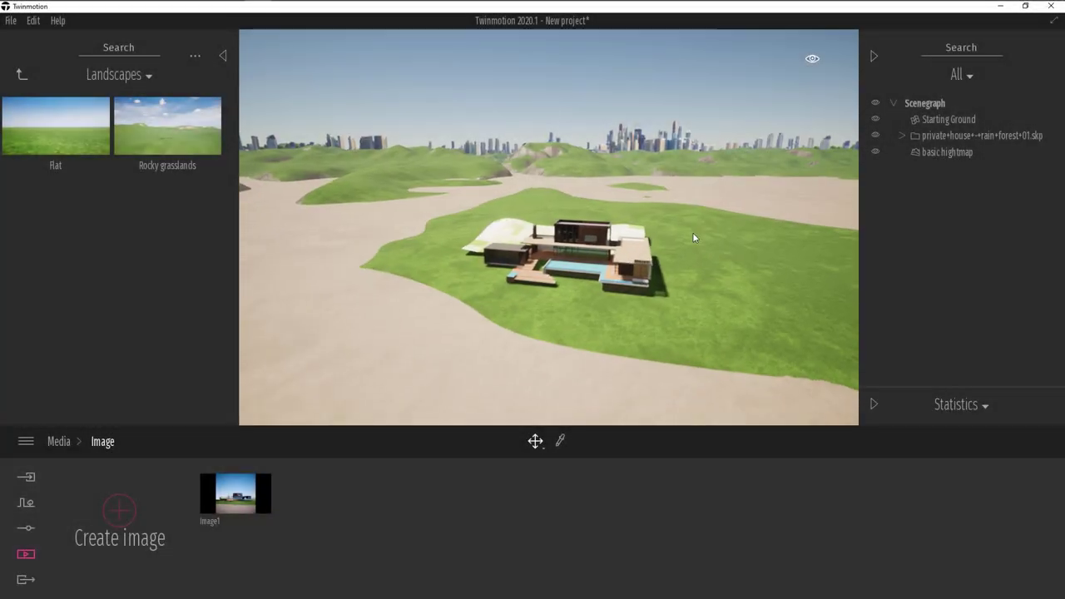
In Twinmotion, import taDvf_LOD0.fbx as geometry and place the rock on the sandy ground in front of the house.
click(26, 477)
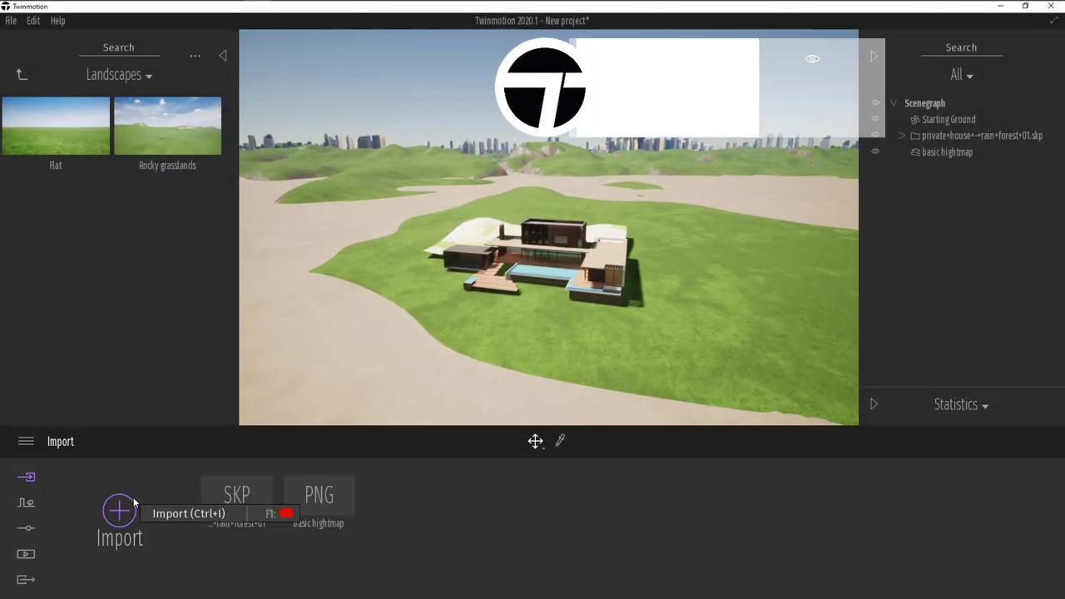
click(133, 502)
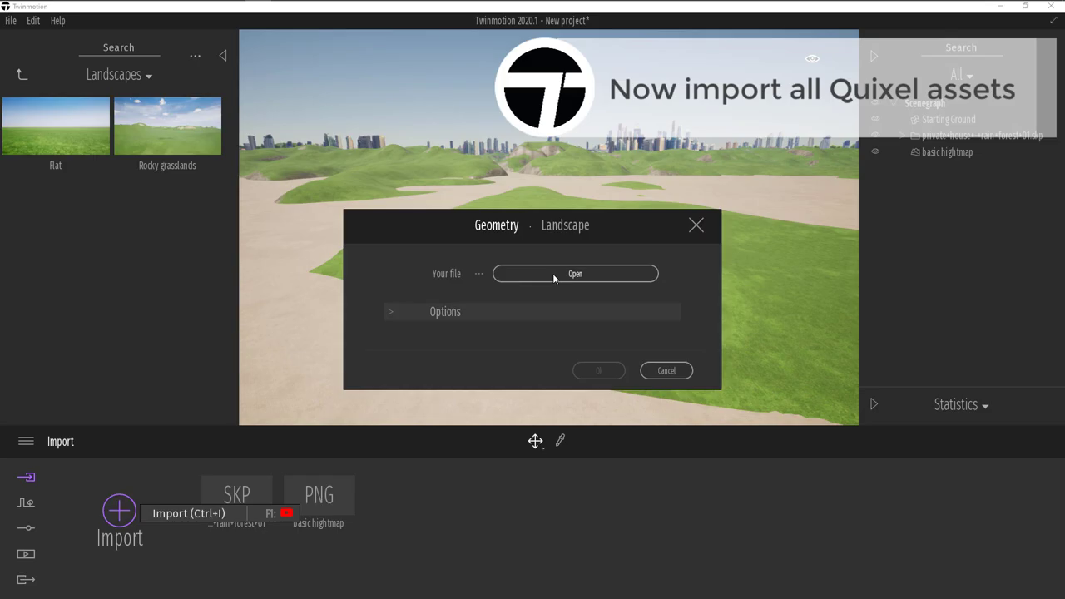
click(553, 273)
double_click(168, 89)
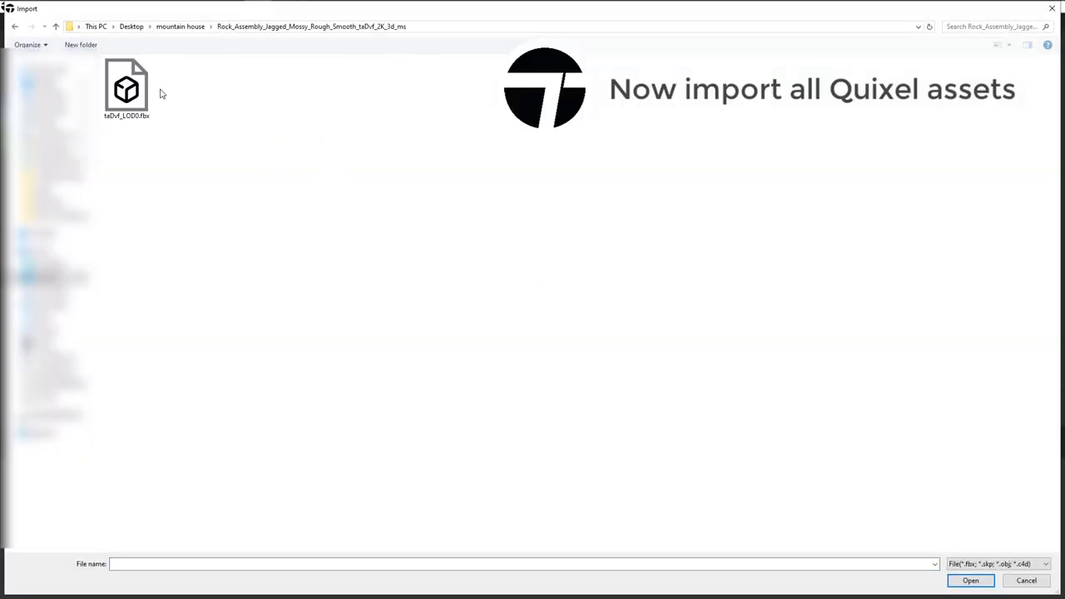
double_click(124, 91)
click(592, 371)
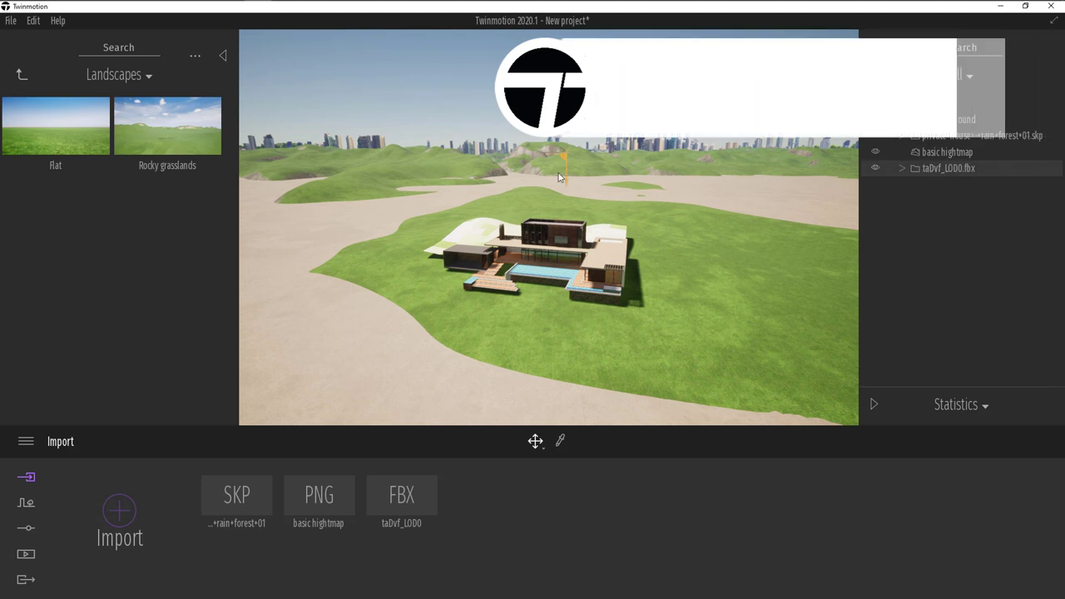
drag(350, 372, 353, 370)
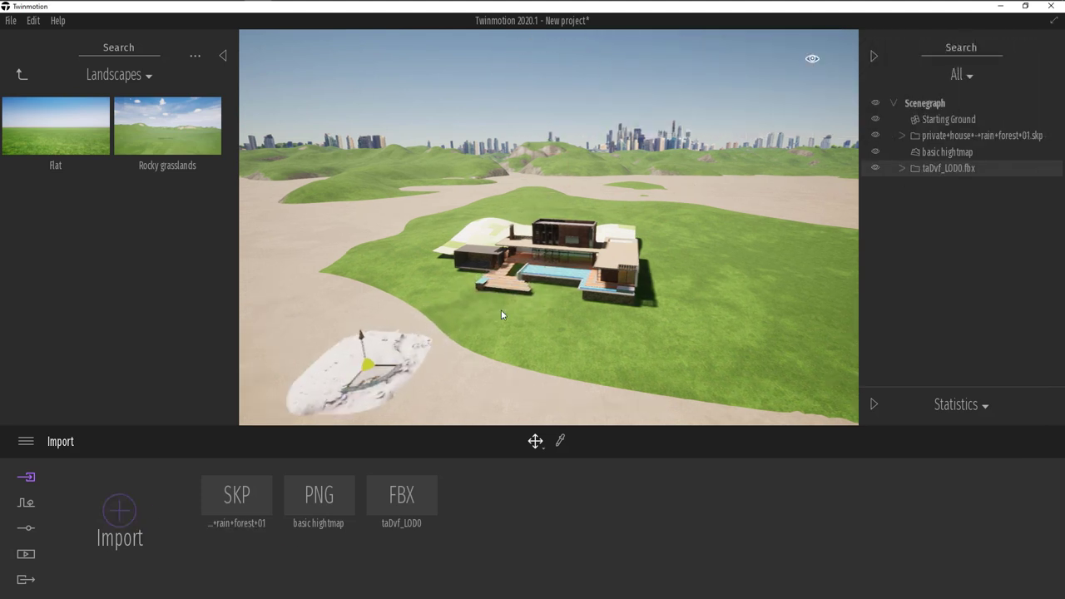
Import tayv6_LOD0.fbx from the mountain house folder, keeping both conflicting materials, and place it beside the first rock.
right_drag(494, 309, 501, 319)
click(119, 509)
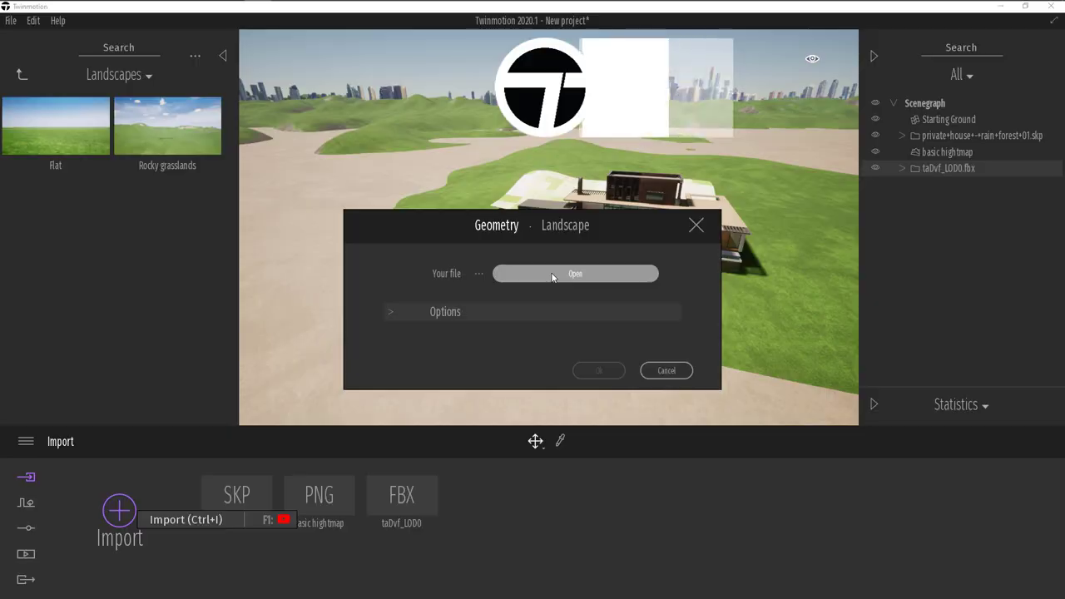
click(620, 274)
click(166, 27)
double_click(150, 94)
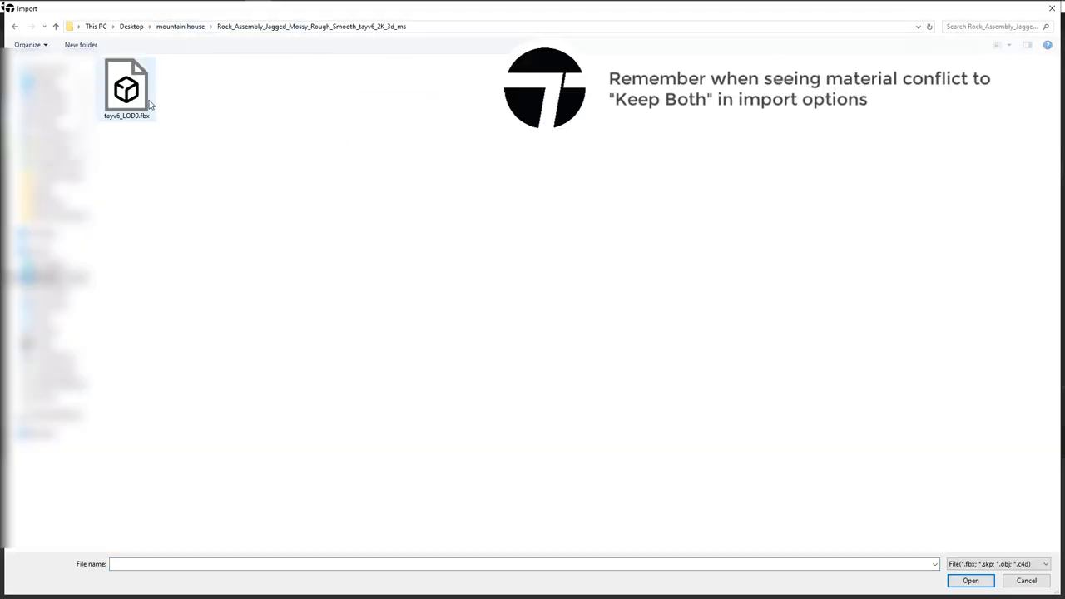
double_click(151, 103)
click(602, 367)
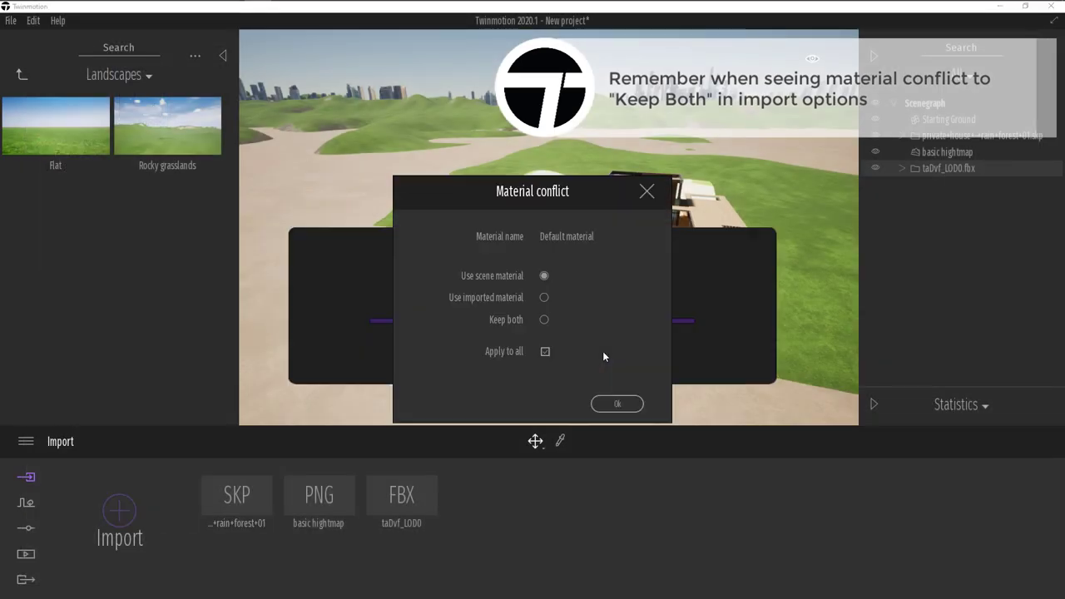
click(612, 408)
click(934, 189)
drag(616, 220, 342, 298)
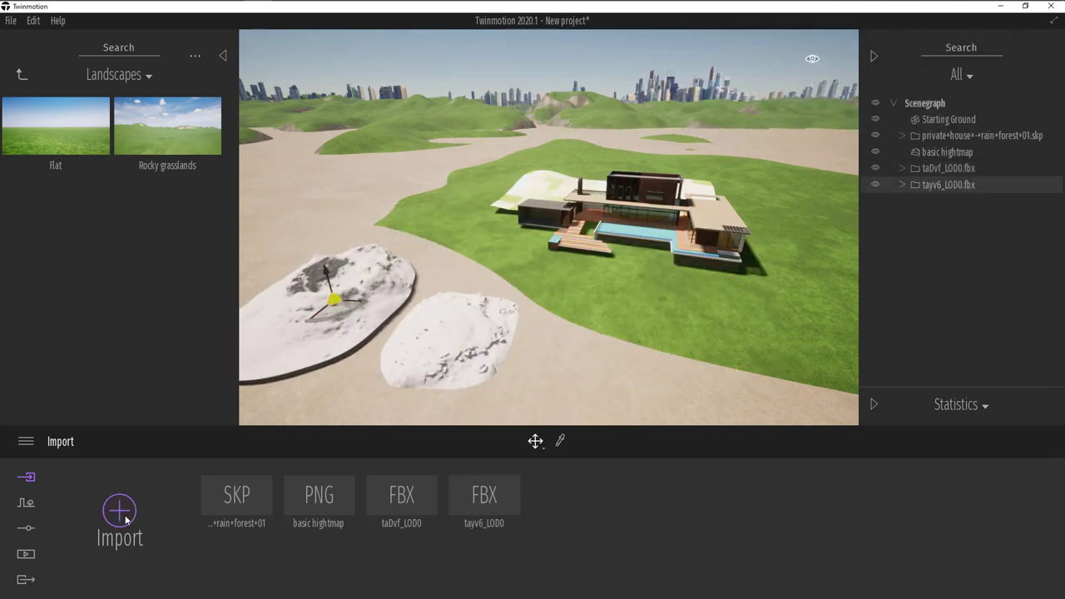
Import tgykdcnba_LOD0.fbx, keeping both conflicting materials, and place the small rock on the sand next to the other two.
click(121, 511)
click(552, 277)
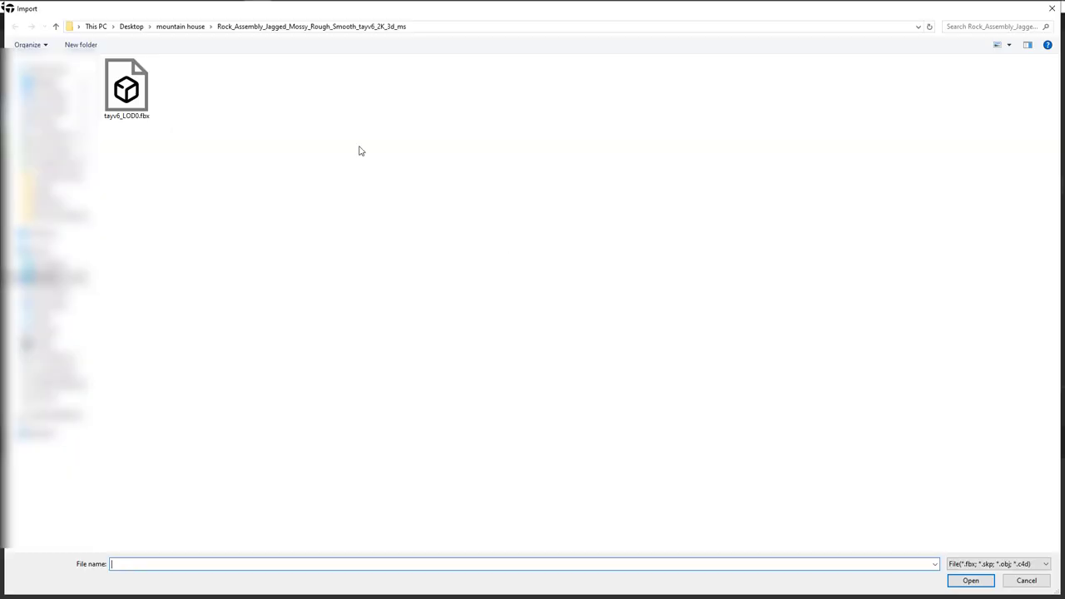
click(169, 32)
double_click(149, 113)
double_click(133, 98)
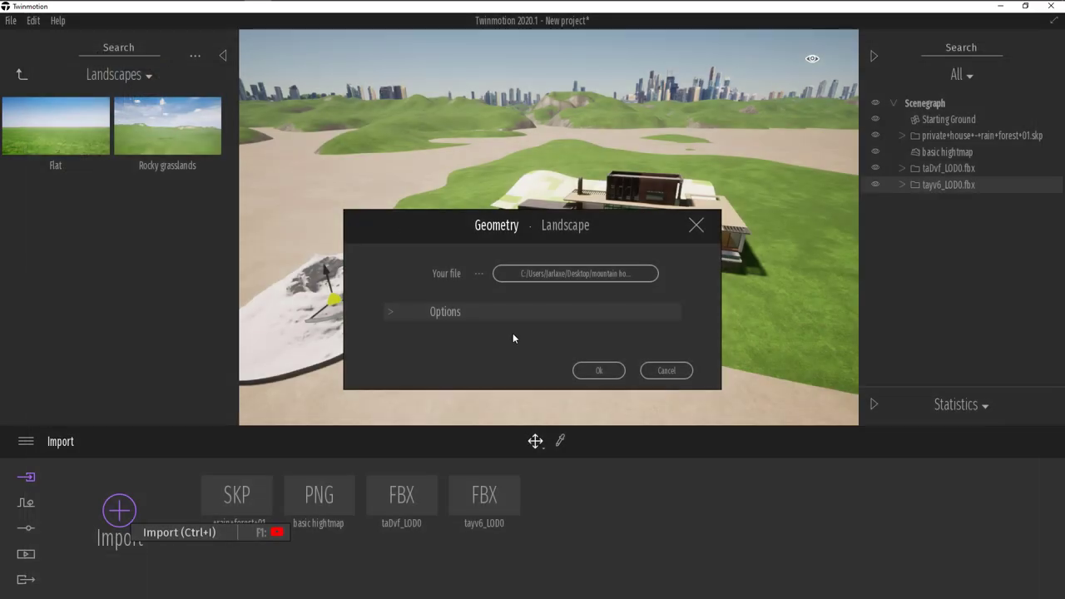
click(522, 313)
click(541, 315)
click(598, 370)
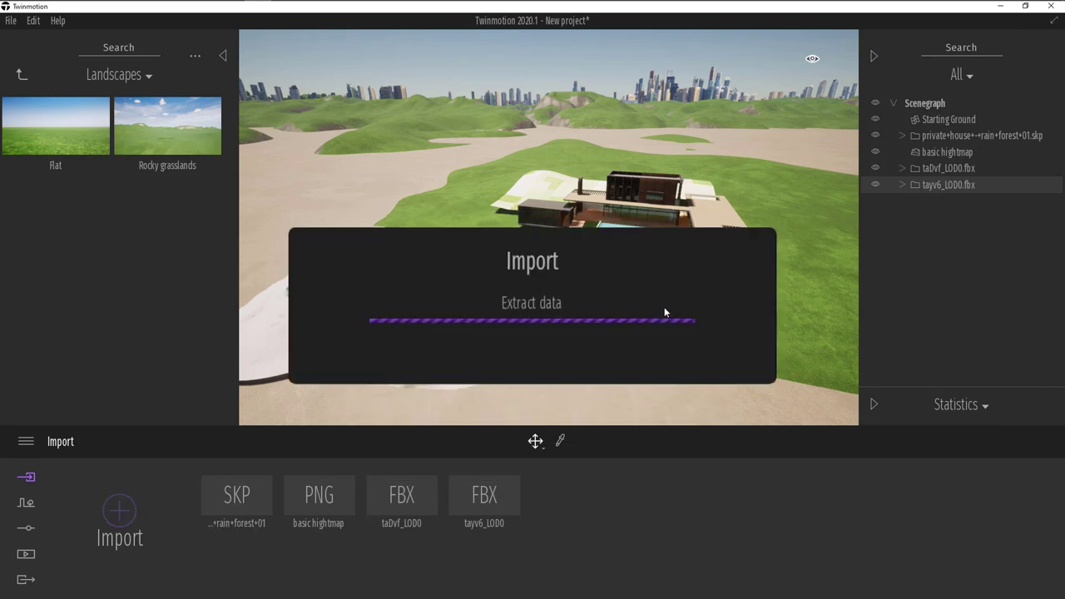
click(617, 404)
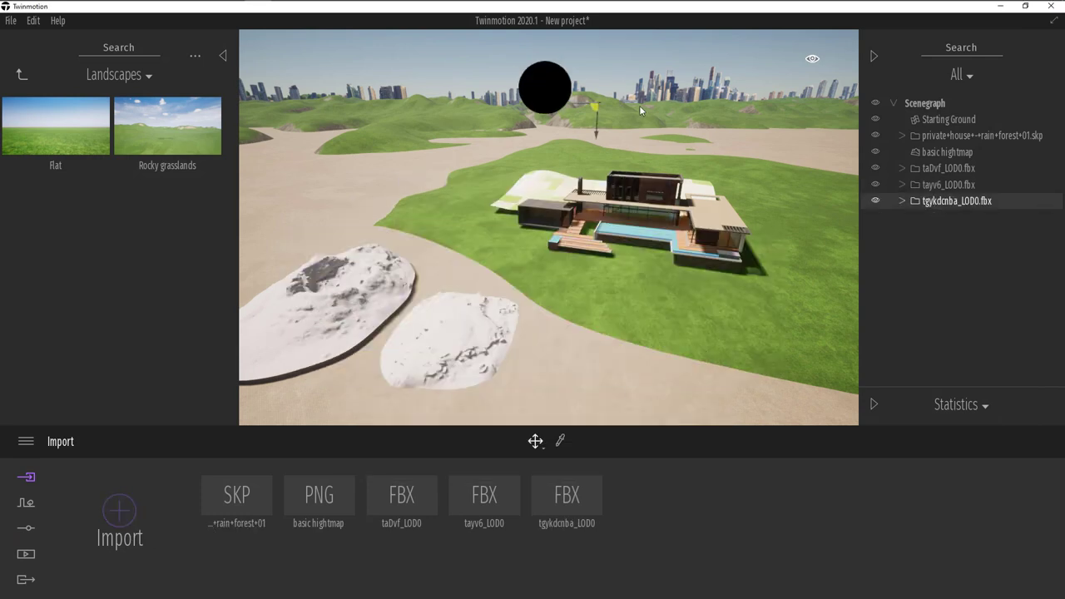
drag(593, 104, 517, 354)
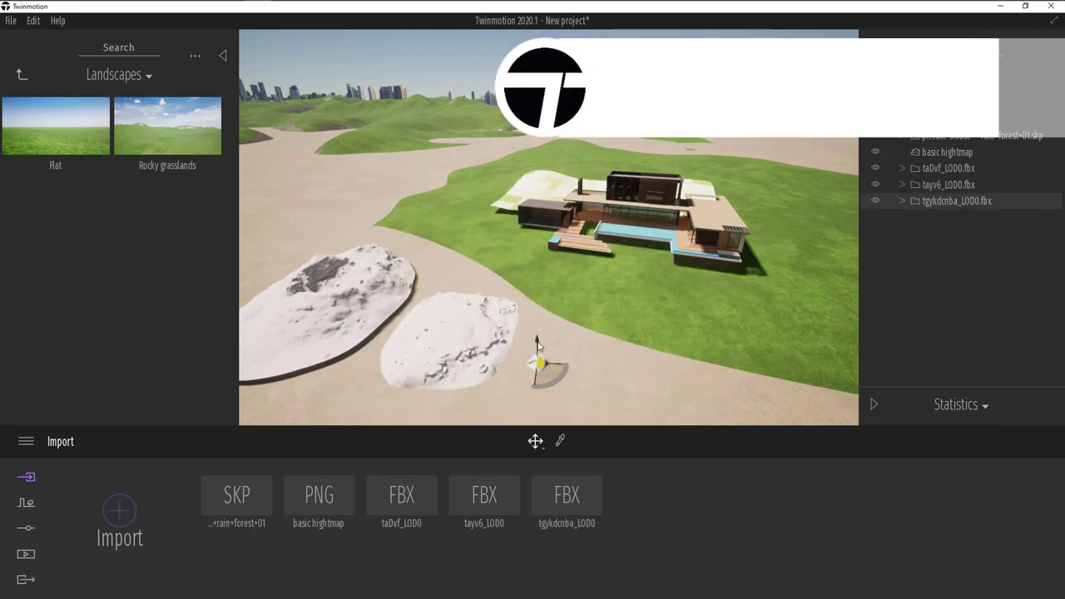
Pick the small rock's material and load tgykdcnba_2K_Albedo.jpg as its color texture.
middle_drag(517, 354, 567, 297)
right_drag(567, 297, 574, 250)
scroll(585, 333, up, 4)
click(560, 441)
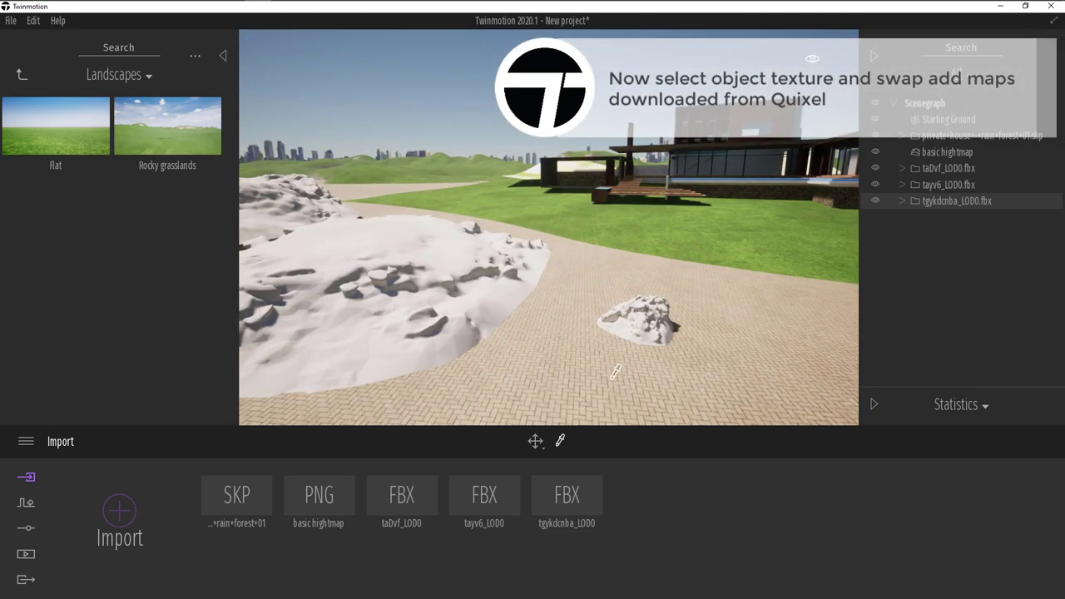
click(649, 321)
click(484, 585)
click(481, 522)
click(456, 456)
double_click(183, 86)
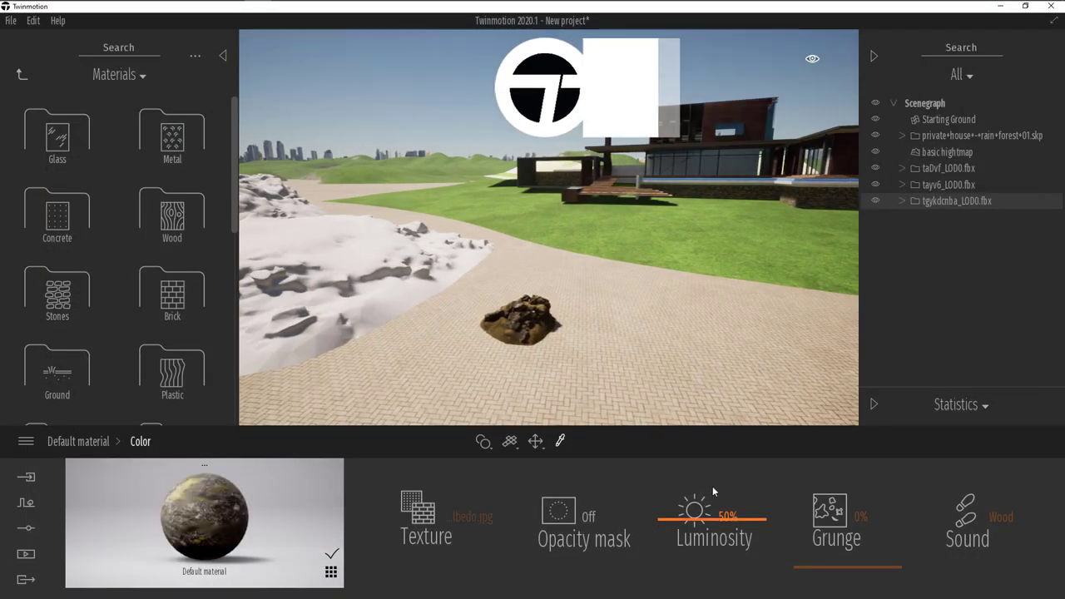
Load tgykdcnba_2K_Roughness.jpg as the reflection texture of the small rock's material.
click(99, 441)
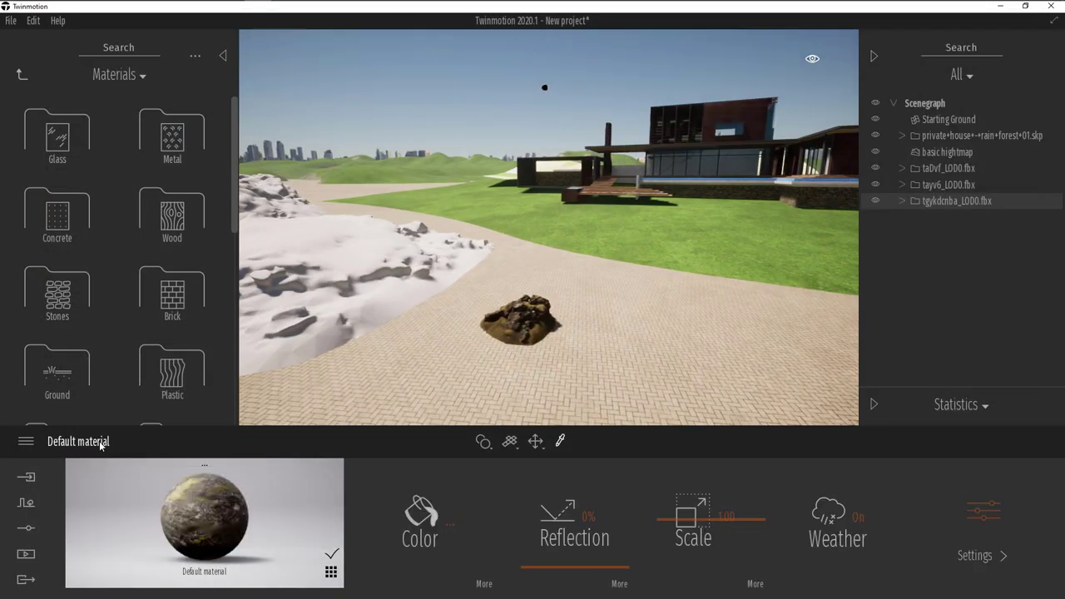
click(619, 583)
right_click(722, 517)
click(687, 422)
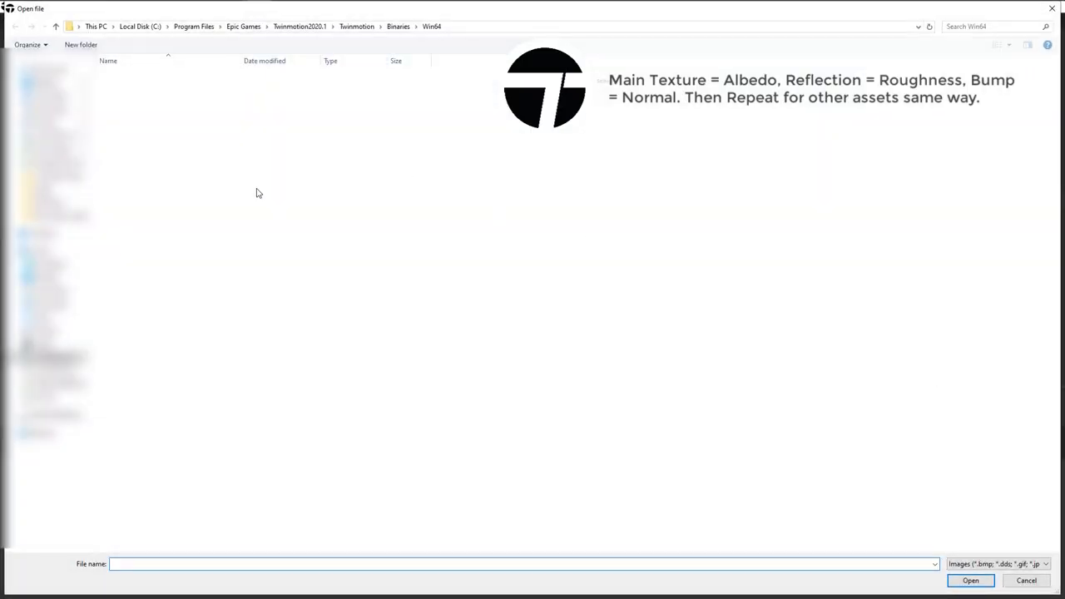
click(77, 177)
double_click(158, 111)
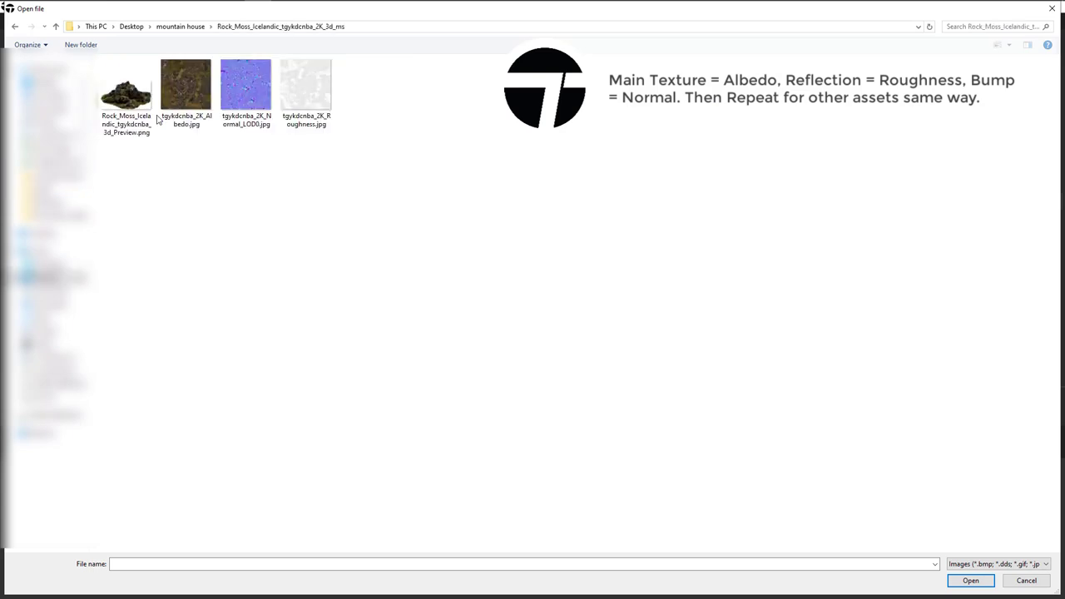
double_click(295, 107)
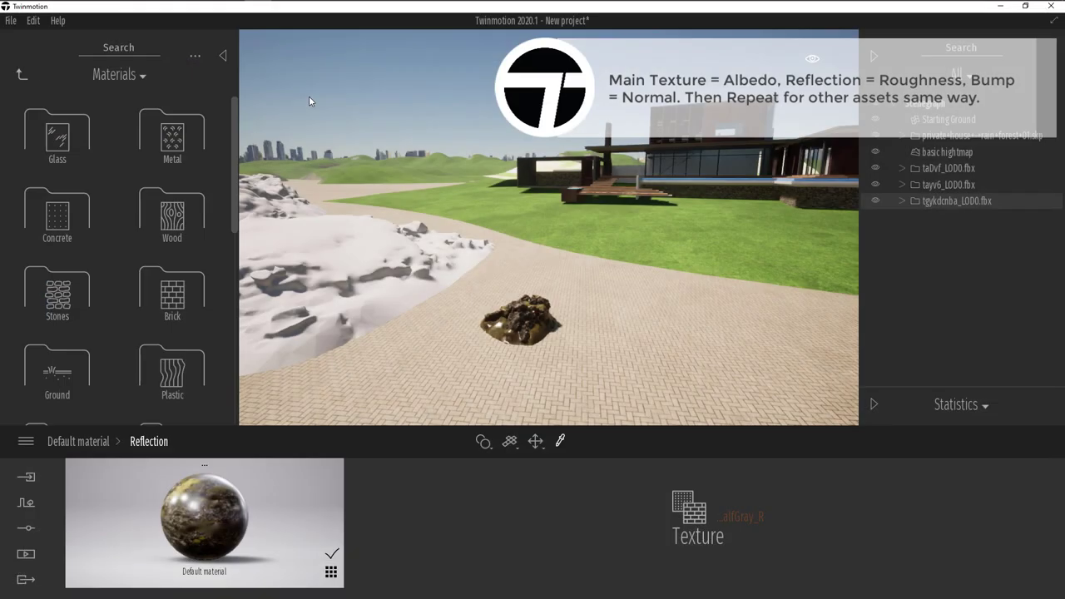
Load tgykdcnba_2K_Normal_LOD0.jpg as the bump texture of the small rock's material.
click(79, 441)
click(974, 516)
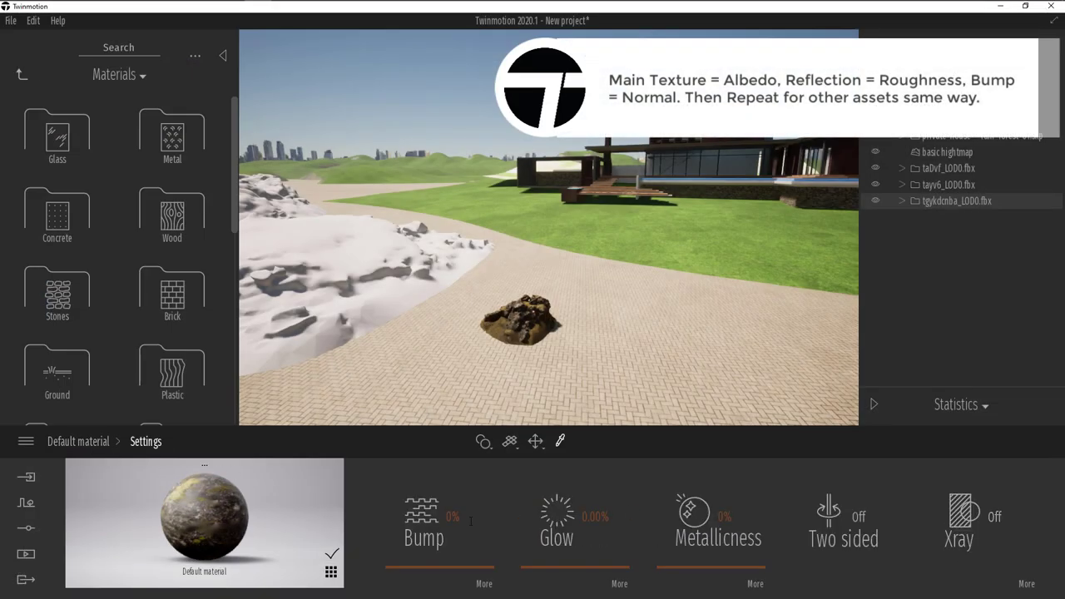
click(488, 586)
mouse_move(691, 506)
click(666, 420)
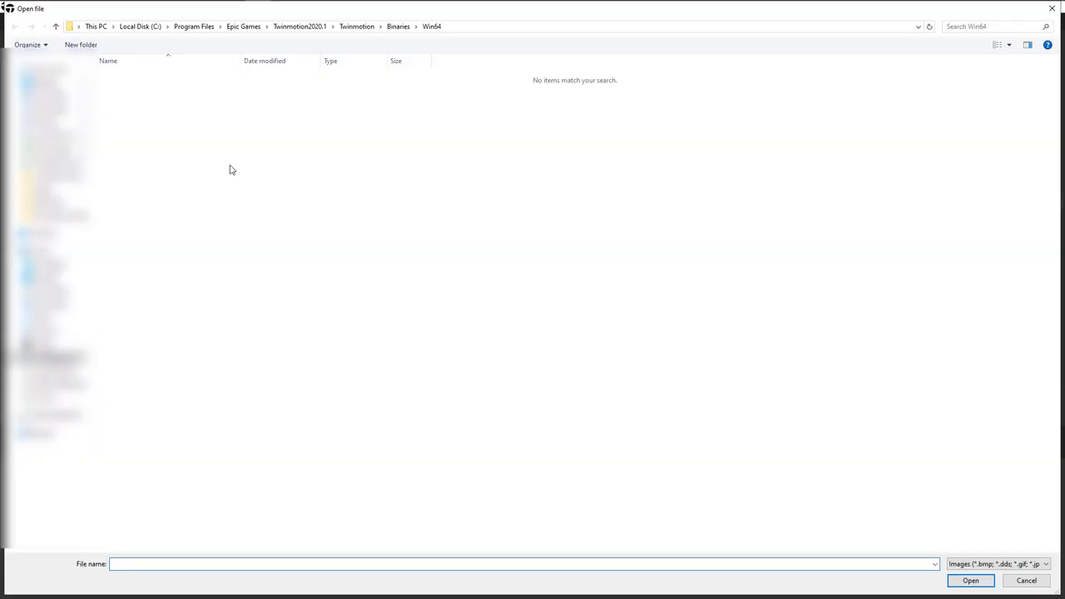
double_click(167, 111)
click(245, 85)
double_click(246, 85)
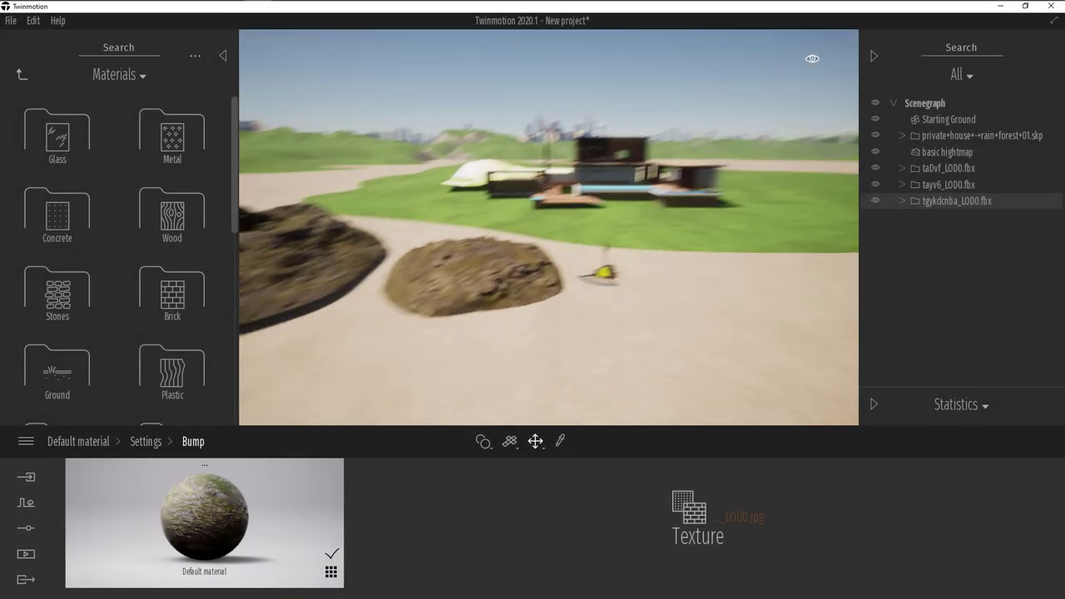
Select the taDvf_LOD0.fbx rock and move it from the sand onto the lawn in front of the house.
click(947, 169)
click(955, 187)
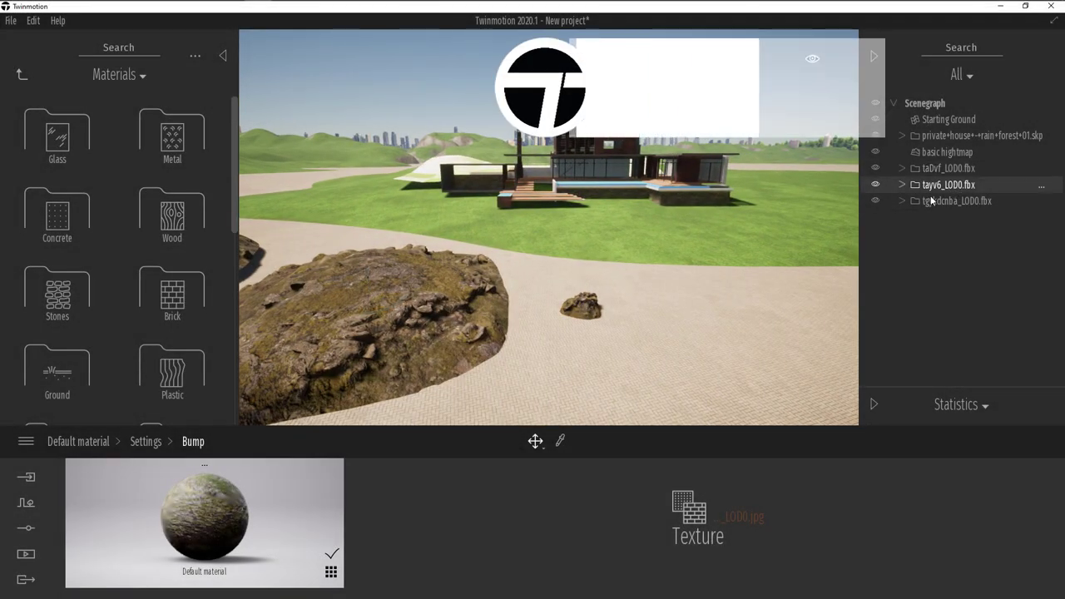
right_drag(847, 218, 838, 213)
click(982, 166)
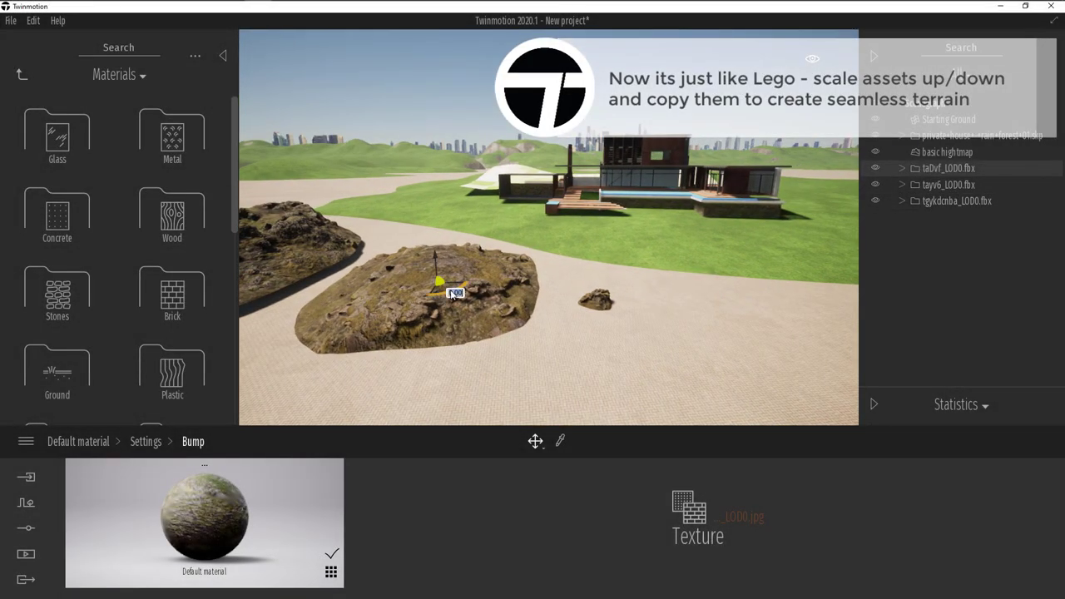
drag(447, 290, 602, 246)
Scale the Default material mesh inside taDvf_LOD0.fbx uniformly by 1.5.
right_drag(625, 242, 646, 239)
key(w)
click(903, 169)
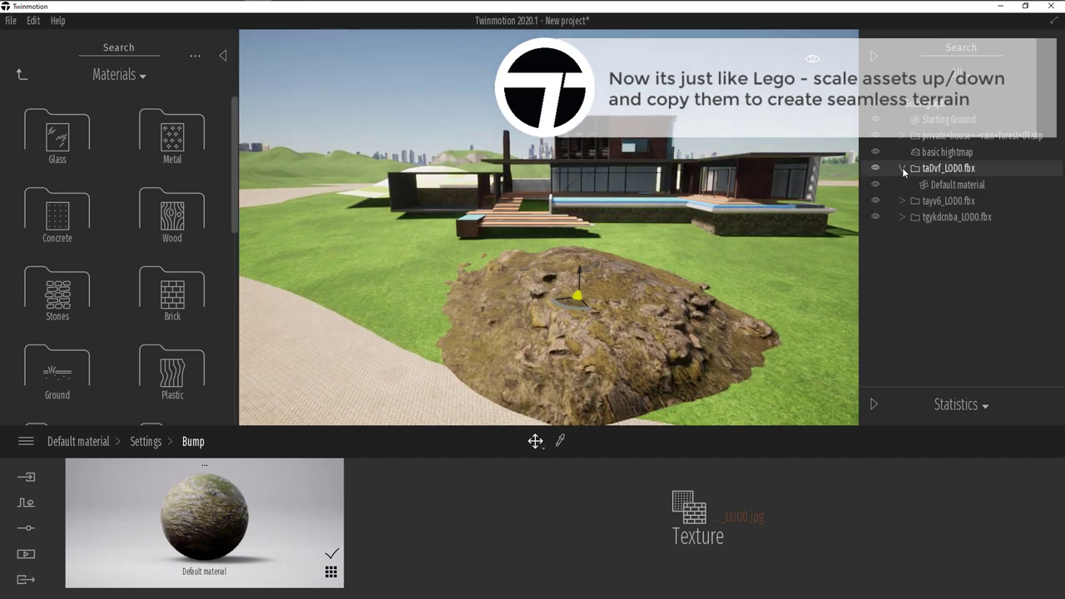
click(938, 185)
mouse_move(535, 441)
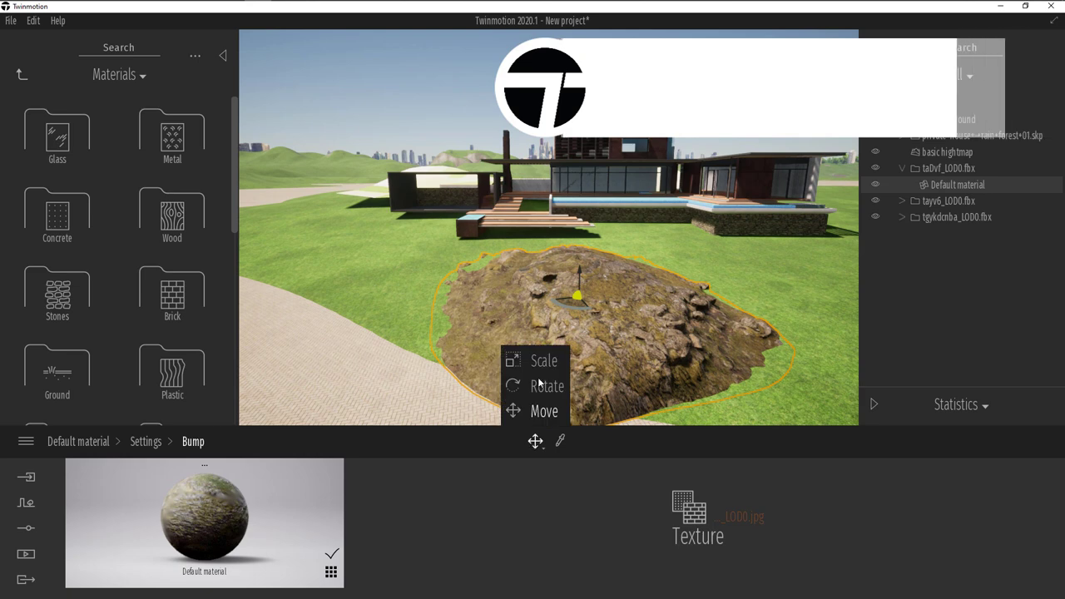
click(543, 361)
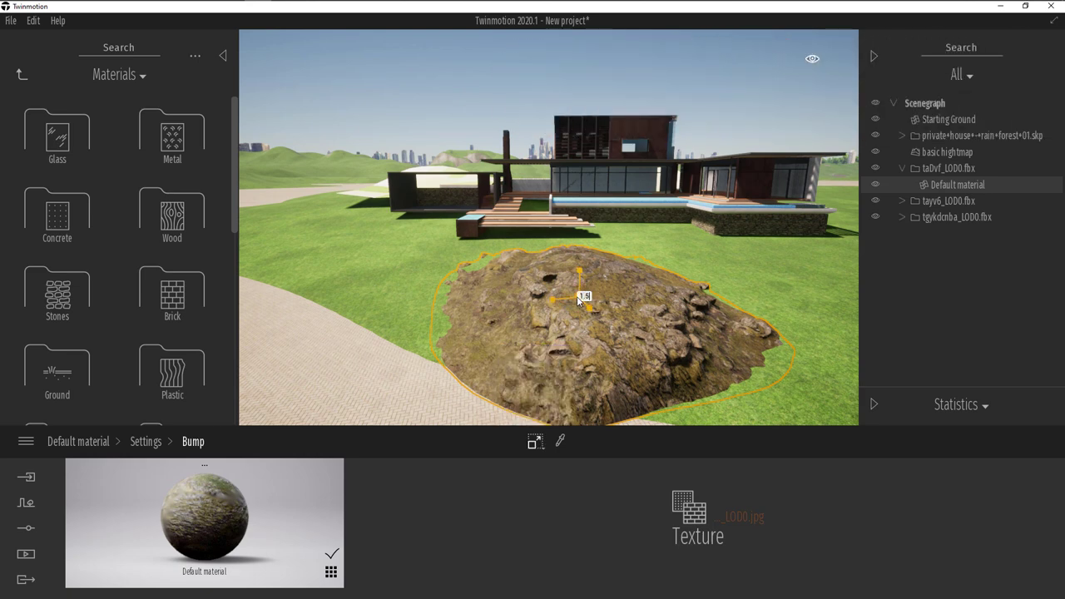
key(Return)
Rotate the enlarged taDvf_LOD0 rock and move it across the lawn closer to the pool.
scroll(577, 298, down, 3)
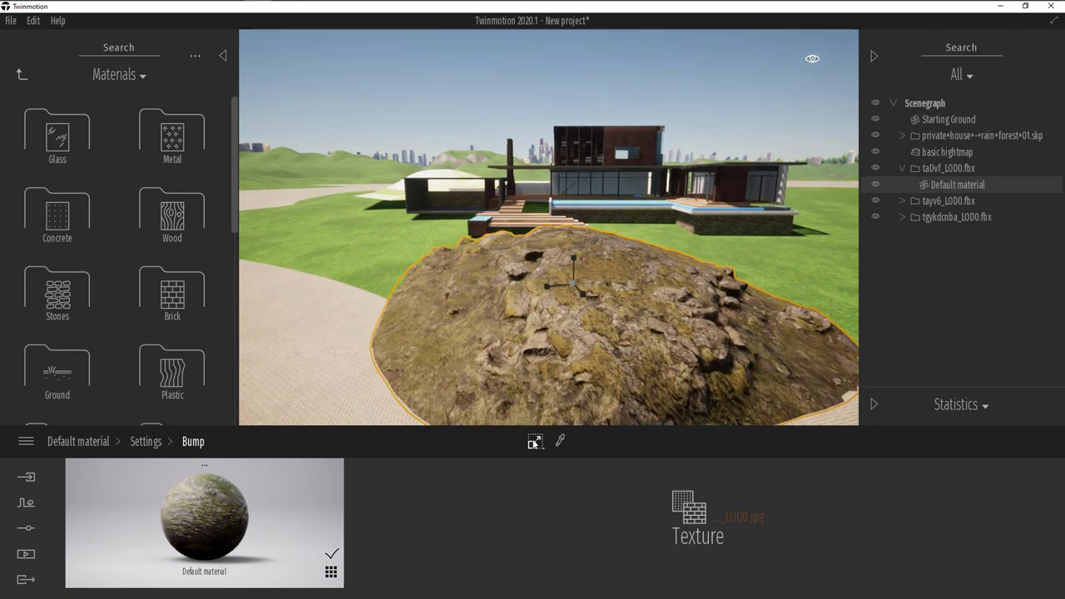
click(543, 386)
drag(566, 292, 415, 338)
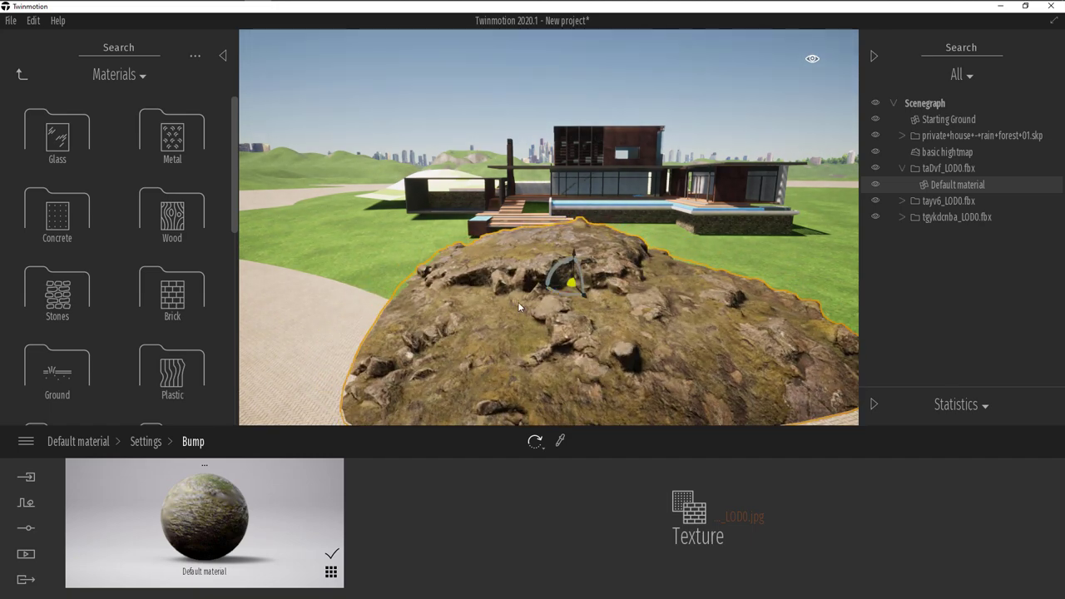
scroll(571, 289, down, 5)
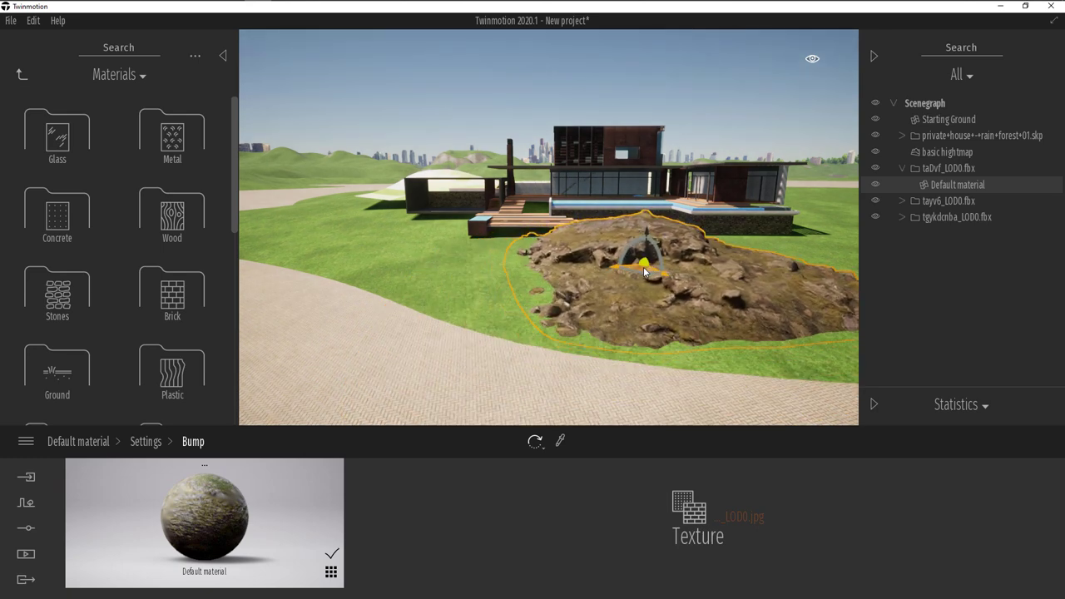
scroll(637, 283, up, 5)
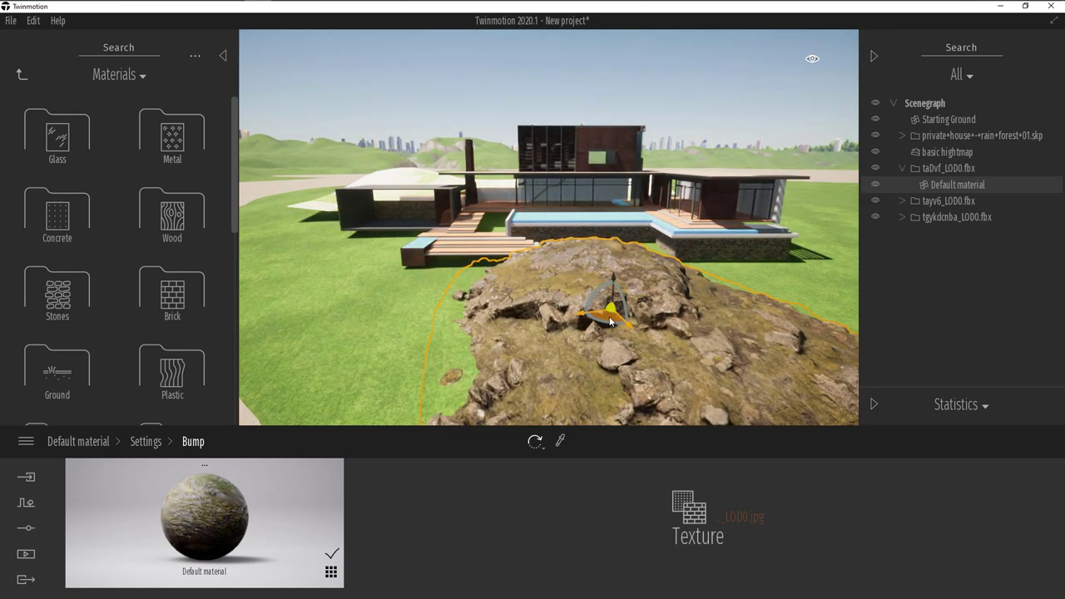
Move the enlarged taDvf_LOD0 rock along the pool and create an instance of it on the lawn in front of the house.
mouse_move(629, 310)
mouse_down()
mouse_move(651, 307)
mouse_move(615, 291)
mouse_move(627, 265)
mouse_move(614, 296)
mouse_move(619, 266)
mouse_move(627, 301)
mouse_move(646, 310)
mouse_up()
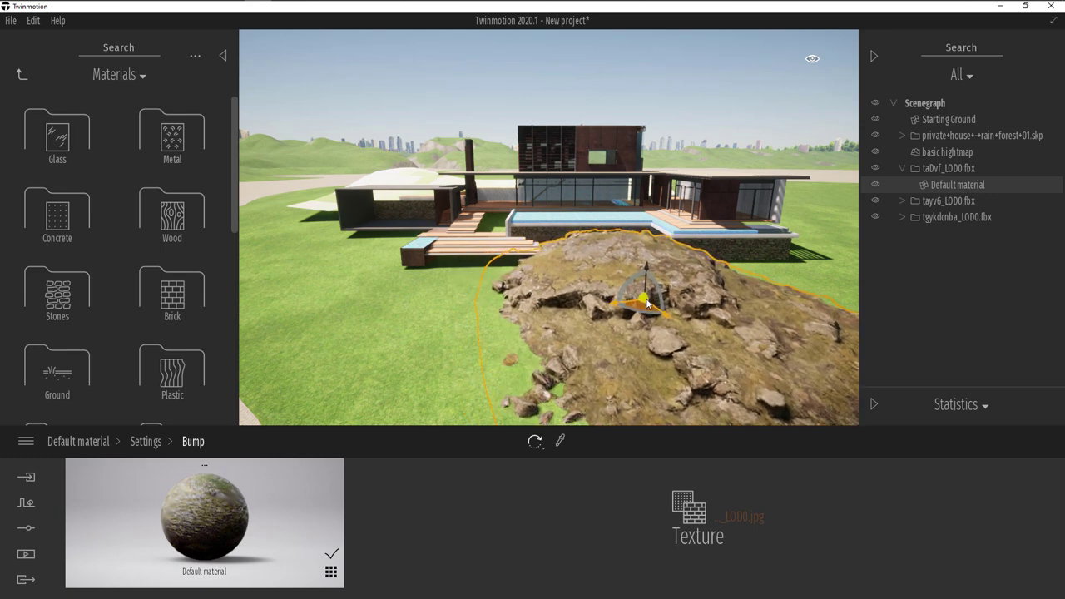
scroll(634, 293, down, 4)
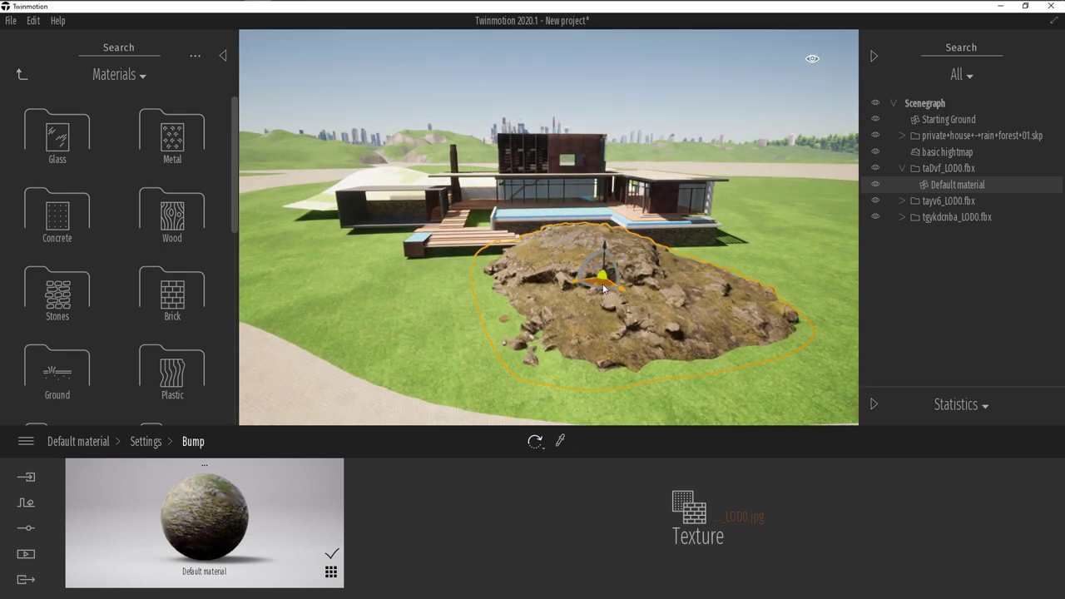
shift+drag(594, 285, 460, 365)
click(498, 378)
Reposition the taDvf_LOD0 instance and create one more instance of it with a spacing of 10.02 m.
drag(360, 379, 482, 276)
key(a)
drag(527, 323, 495, 285)
key(a)
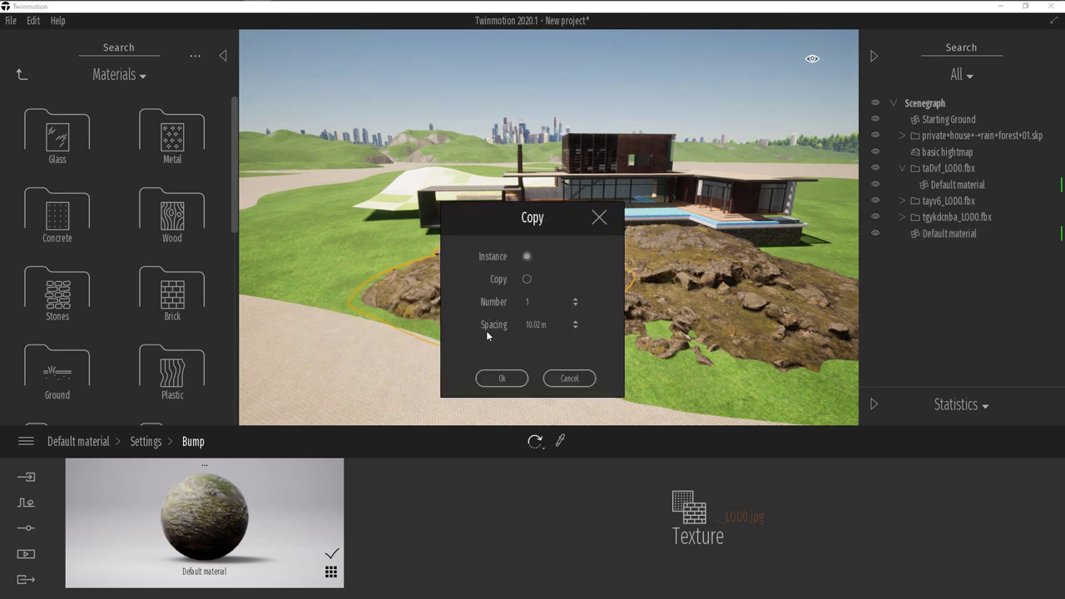
click(502, 376)
Move the tayv6_LOD0 rock onto the lawn behind the house.
right_drag(504, 372, 466, 293)
key(s)
click(466, 293)
click(545, 371)
drag(400, 292, 661, 185)
click(545, 386)
key(s)
key(w)
Delete the pale [Grass Light Green] surface of the house model that spreads over the lawn beside the house.
right_drag(661, 190, 774, 191)
click(540, 294)
key(Delete)
click(630, 267)
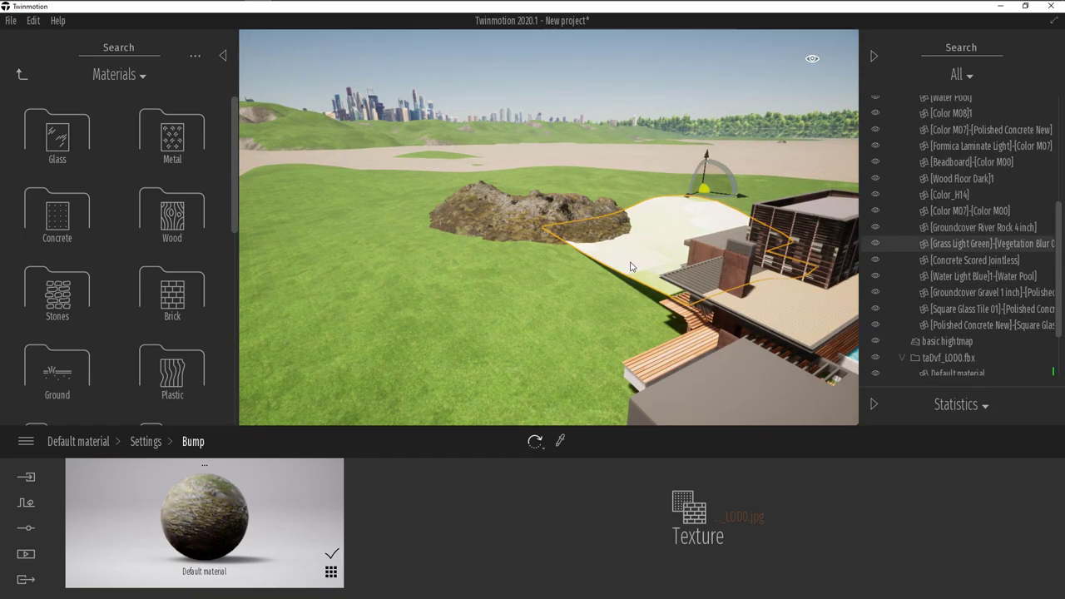
key(Delete)
Select the tayv6_LOD0 rock and move it closer to the rear side of the house.
click(568, 226)
drag(563, 265, 624, 283)
drag(535, 228, 577, 252)
right_drag(577, 251, 620, 259)
scroll(549, 245, up, 4)
drag(500, 235, 501, 237)
Scale the tayv6_LOD0 rock uniformly by 1.5.
mouse_move(538, 452)
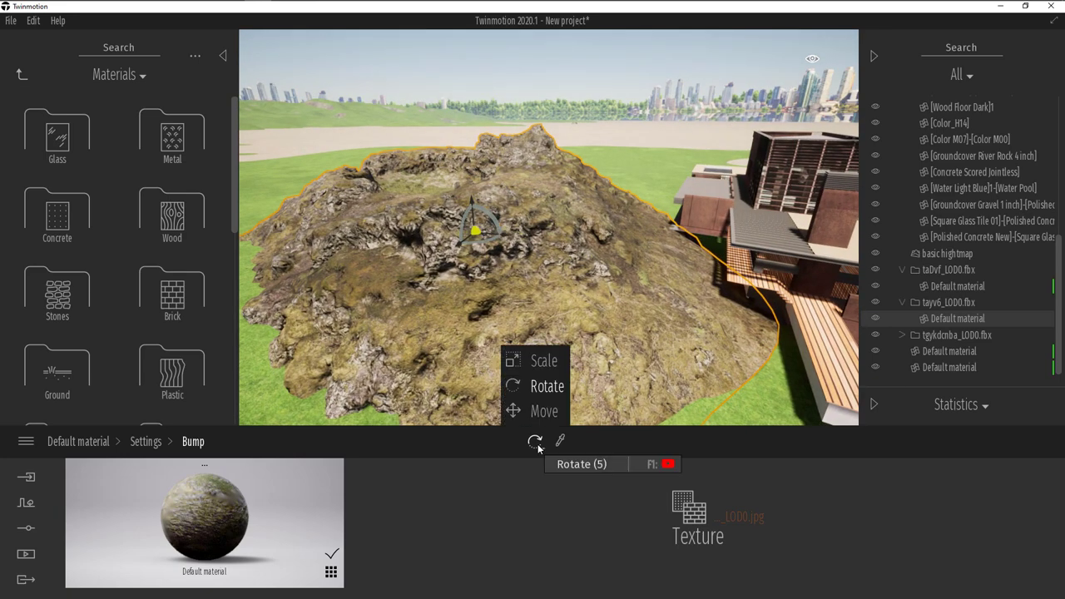
click(544, 363)
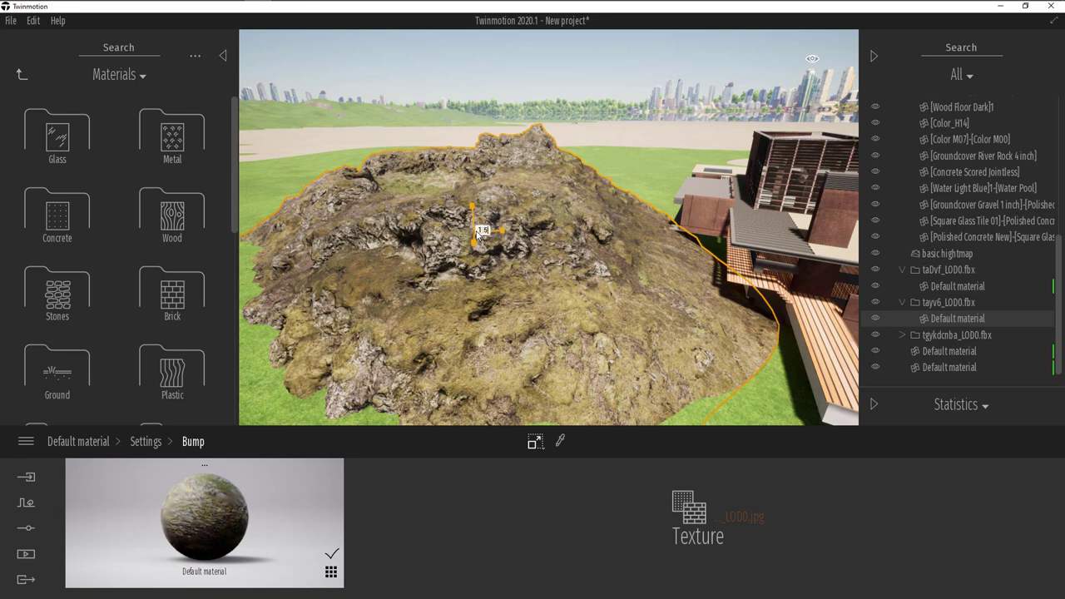
key(Return)
scroll(483, 307, down, 5)
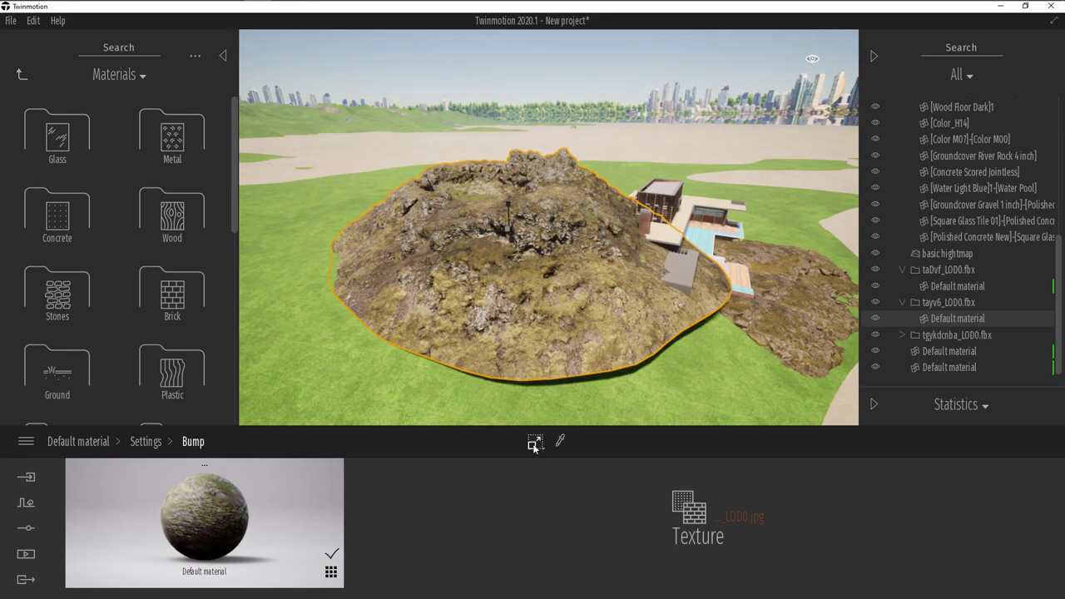
Leave scaling and move the enlarged tayv6_LOD0 rock into place behind the house.
mouse_move(534, 447)
click(545, 386)
drag(519, 242, 459, 257)
Create two instances of the tayv6_LOD0 rock to form a mountain ridge behind the house.
key(d)
right_drag(459, 257, 316, 268)
key(w)
drag(509, 295, 639, 284)
click(502, 378)
right_drag(682, 289, 619, 299)
mouse_move(619, 300)
ctrl+mouse_down()
mouse_move(658, 303)
mouse_move(641, 309)
mouse_move(640, 294)
mouse_move(606, 325)
mouse_move(617, 319)
ctrl+mouse_up()
click(502, 378)
Select a taDvf_LOD0 rock in front of the house and create one instance of it with a spacing of about 21.22 m.
scroll(616, 349, down, 3)
shift+middle_drag(616, 349, 562, 376)
click(563, 372)
shift+drag(535, 358, 623, 348)
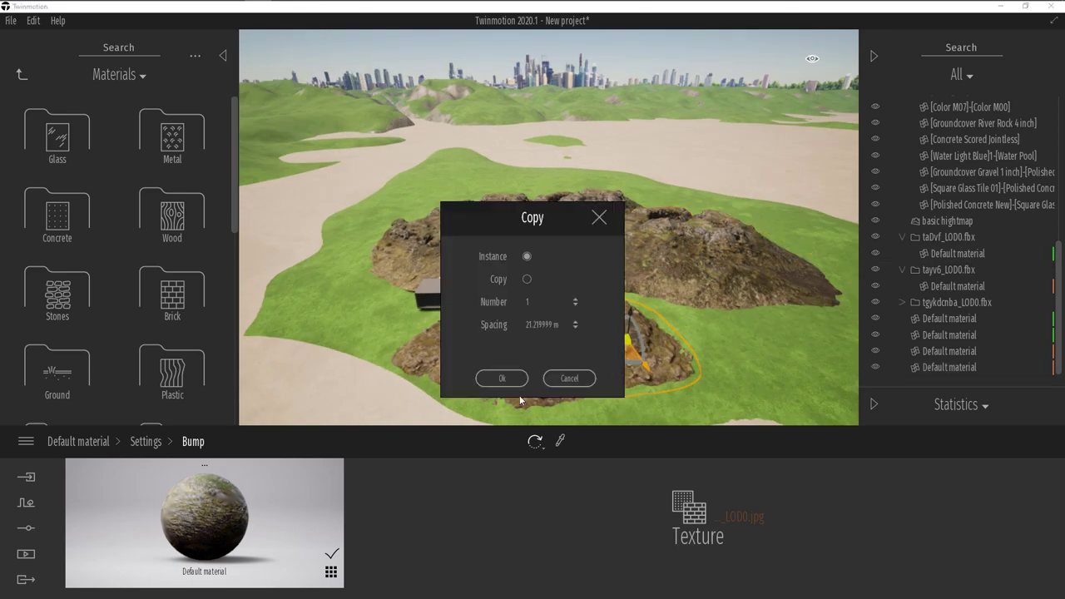
click(502, 378)
Enlarge the new taDvf_LOD0 instance and move it against the terrace end beside the pool.
click(554, 364)
drag(627, 346, 610, 381)
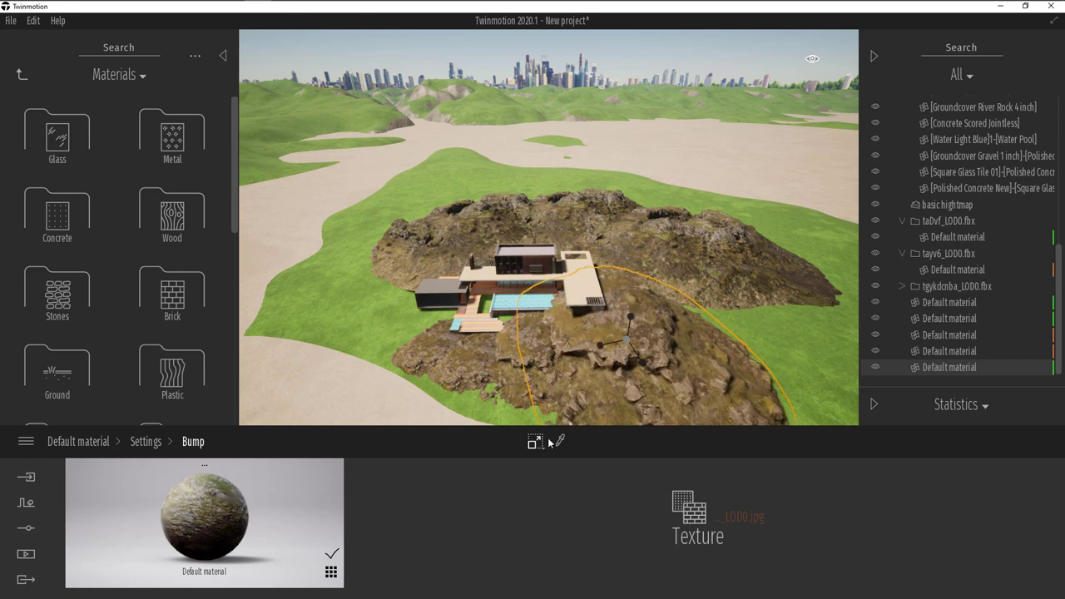
drag(629, 369, 662, 314)
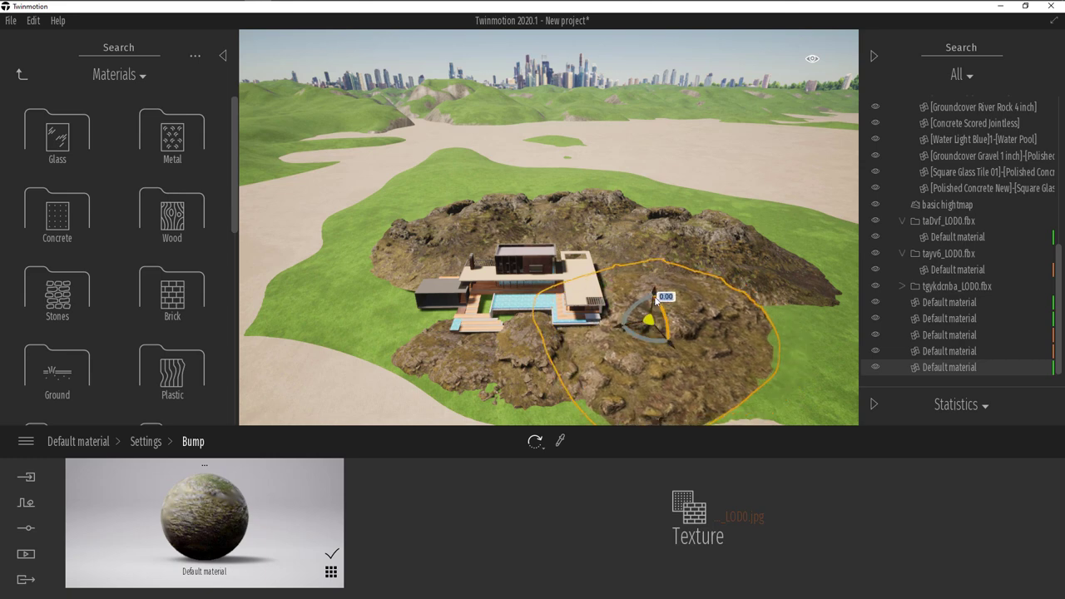
Create an instance of the enlarged taDvf_LOD0 rock on the opposite side of the house, next to the low wing.
key(q)
right_drag(656, 362, 653, 308)
key(a)
key(e)
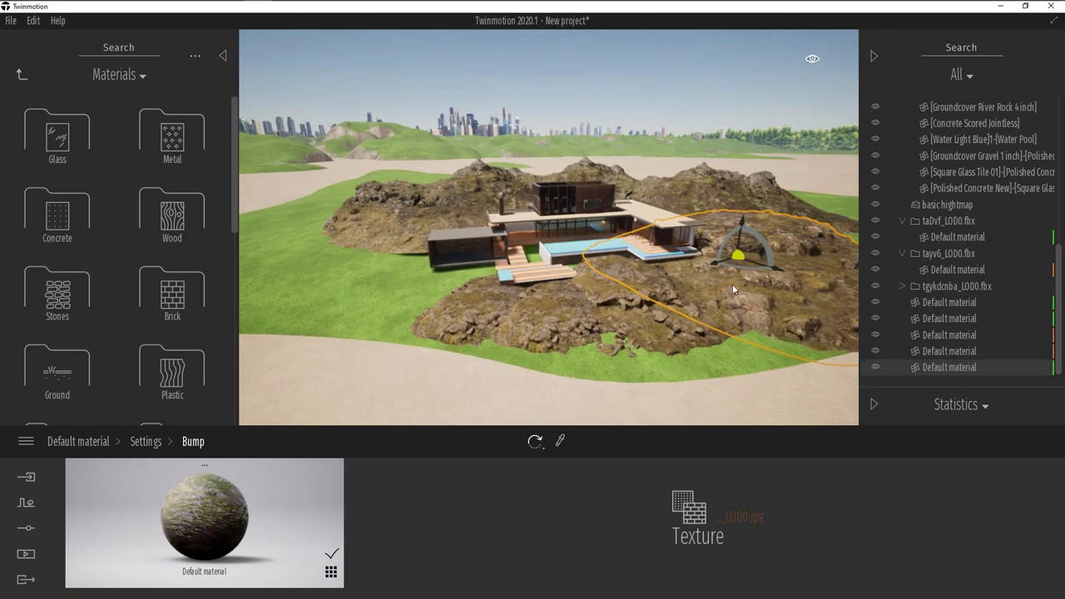
drag(738, 267, 376, 274)
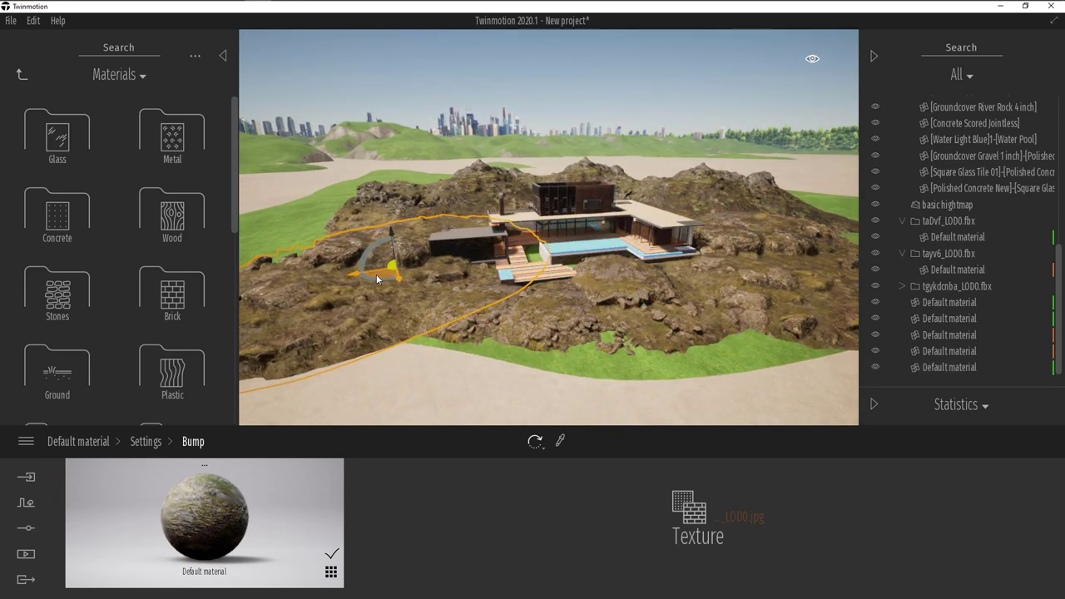
click(504, 382)
Adjust the position of the large taDvf_LOD0 instance so it fits against the low wing and wooden deck.
key(s)
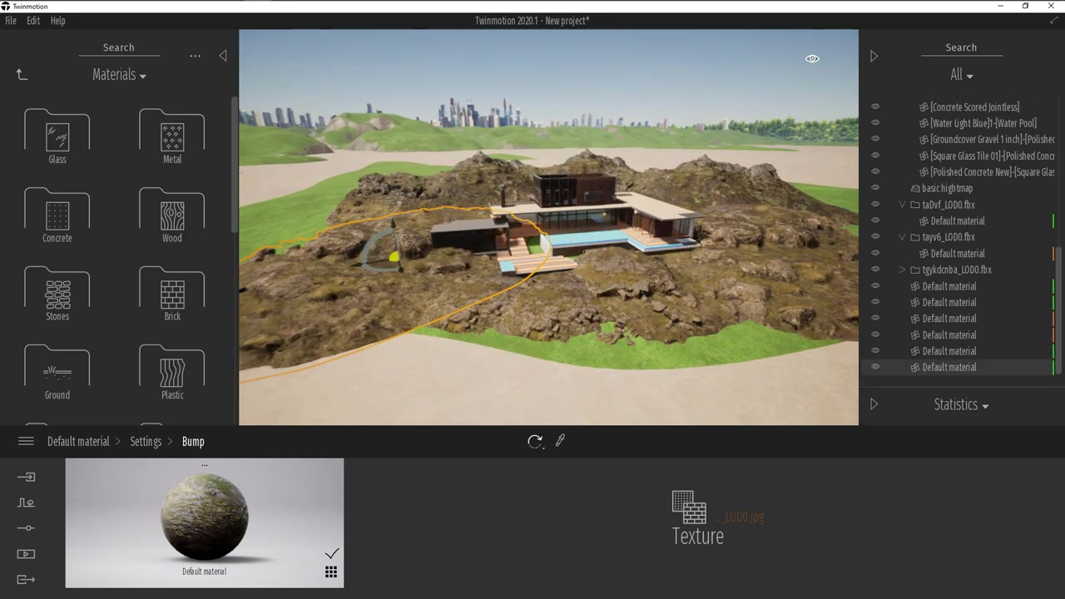
right_drag(506, 382, 458, 380)
drag(459, 258, 550, 260)
drag(465, 256, 478, 254)
key(w)
right_drag(616, 313, 590, 317)
scroll(591, 317, down, 5)
drag(475, 298, 455, 302)
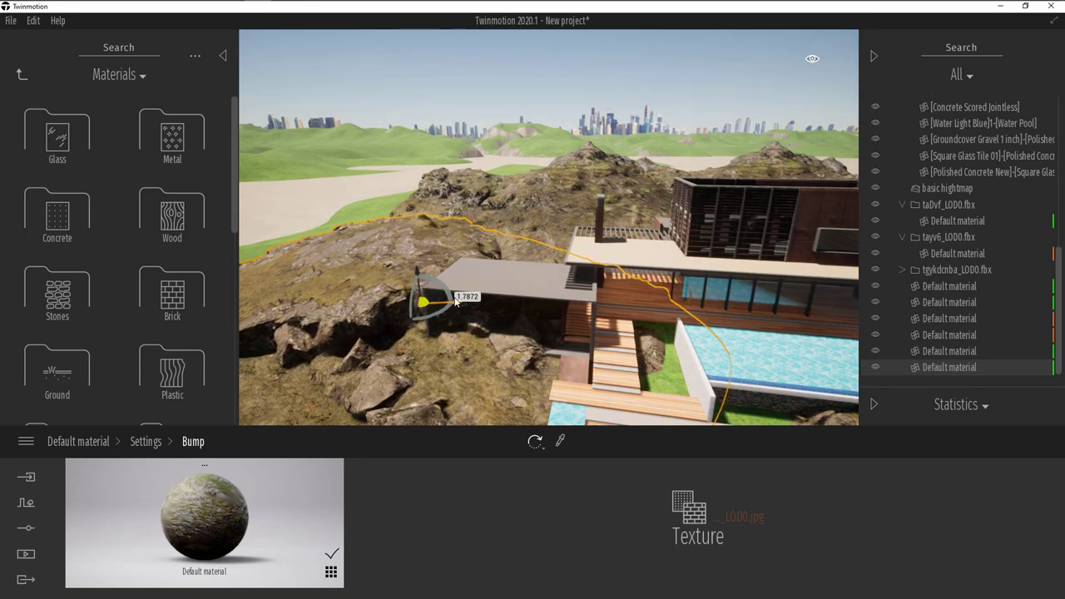
Create one more instance of the large taDvf_LOD0 rock and place it farther out beyond the low wing.
key(q)
key(s)
mouse_move(465, 307)
right_down()
mouse_move(454, 316)
mouse_move(462, 305)
right_up()
key(w)
scroll(657, 354, down, 10)
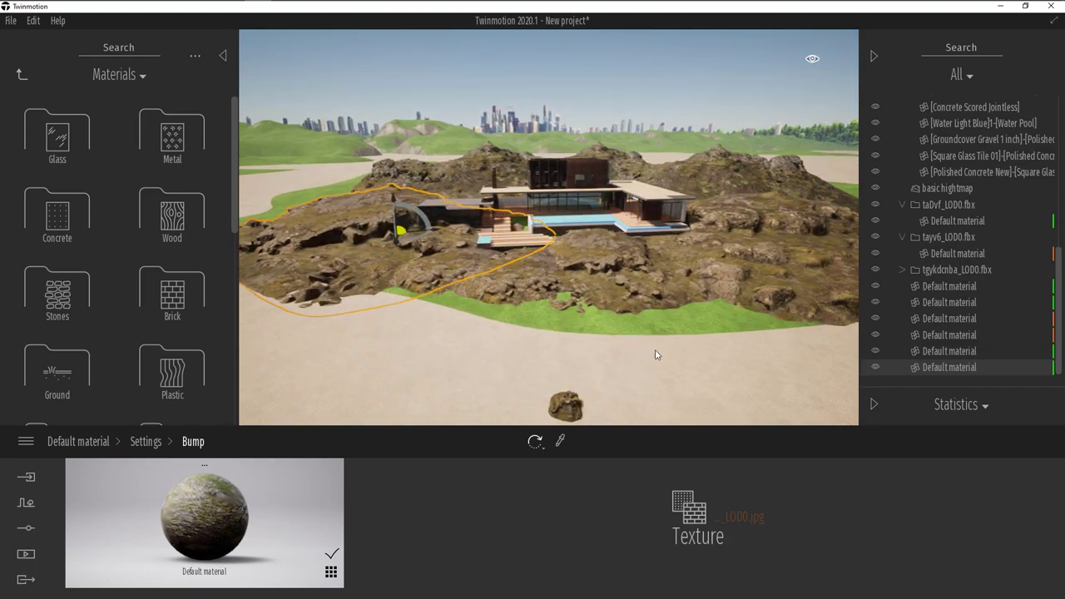
key(e)
right_drag(530, 308, 529, 333)
drag(529, 334, 464, 313)
click(511, 377)
drag(453, 273, 454, 275)
Sculpt the landscape in front of the rocks to remove the green grass strip bordering the sand.
right_drag(457, 302, 471, 325)
key(s)
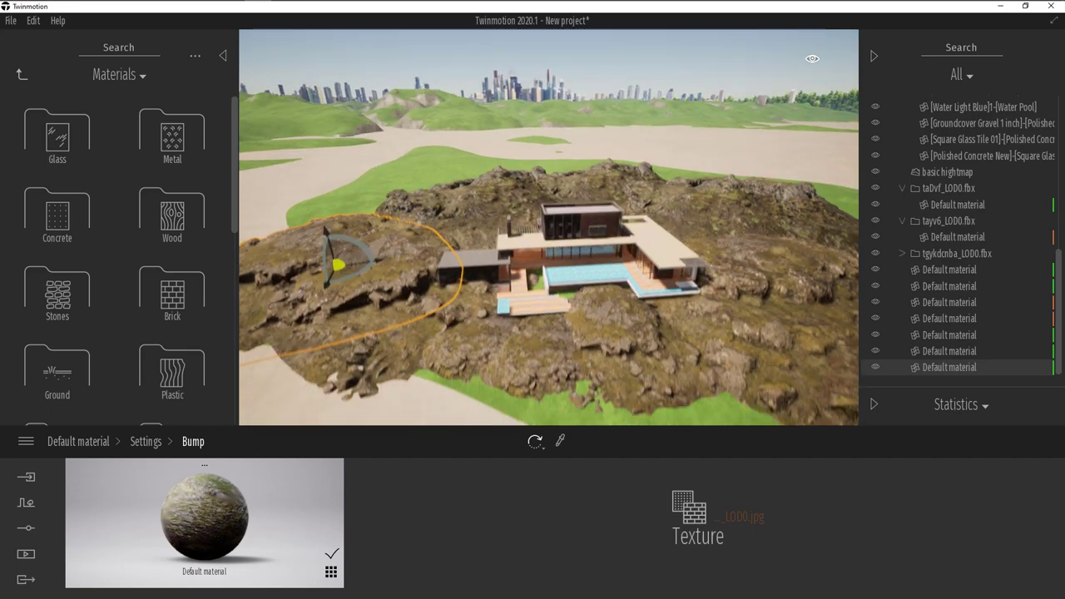
click(627, 328)
mouse_move(627, 327)
right_down()
mouse_move(594, 341)
mouse_move(610, 310)
right_up()
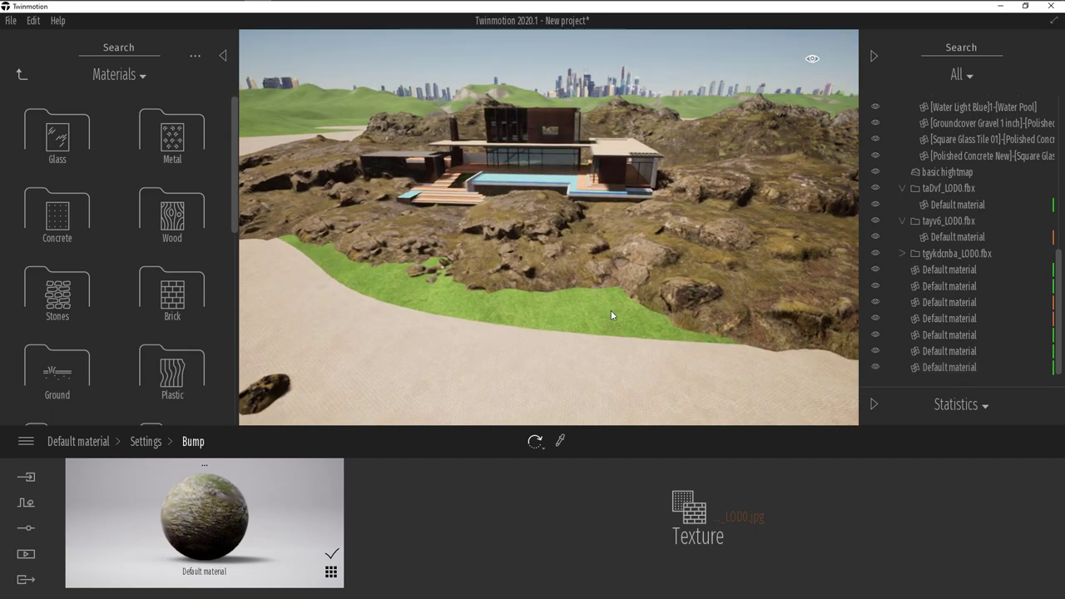
click(610, 310)
click(492, 512)
click(582, 441)
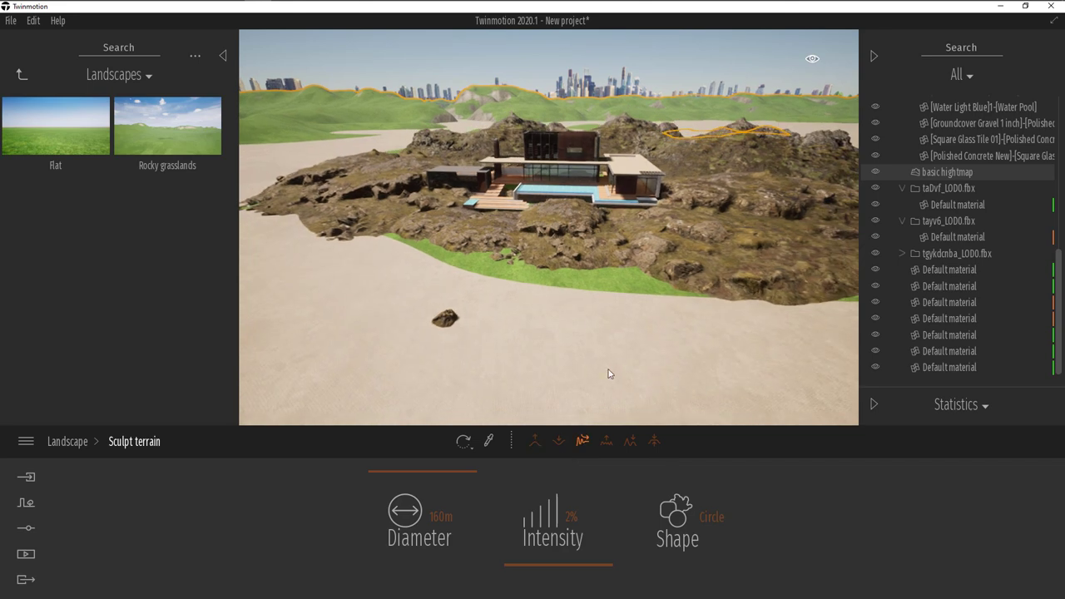
drag(584, 356, 612, 314)
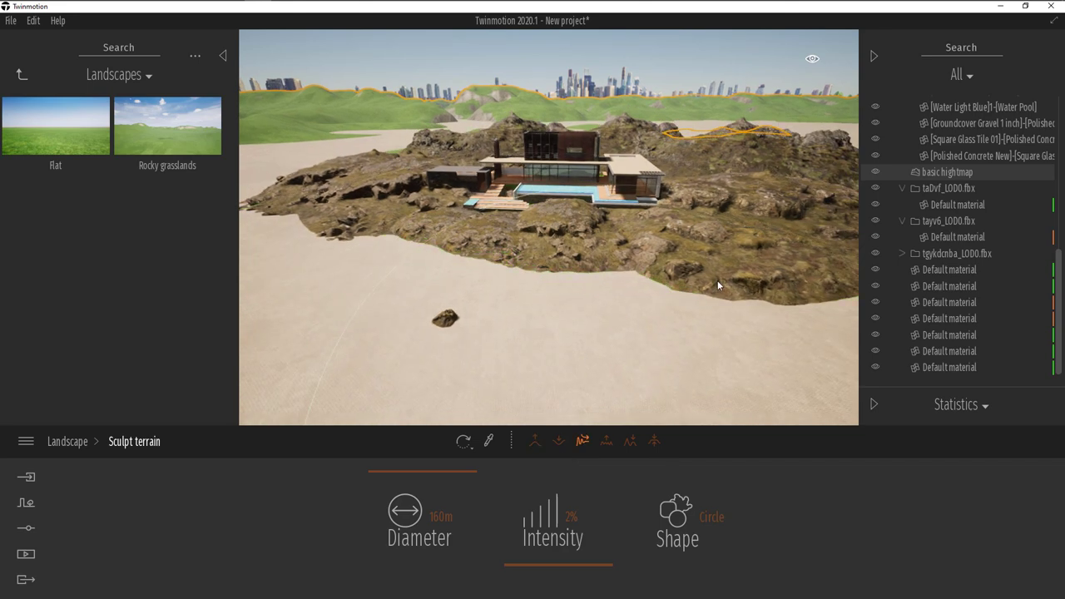
Select the small tgykdcnba_LOD0 rock on the sand in front of the house and scale it up.
key(a)
key(Escape)
key(e)
key(q)
right_drag(625, 303, 581, 297)
key(a)
key(q)
key(d)
right_drag(643, 413, 583, 399)
key(w)
click(629, 362)
key(d)
click(535, 441)
click(552, 359)
drag(552, 361, 698, 341)
Move the enlarged tgykdcnba_LOD0 rock across the sand in front of the house.
key(d)
drag(630, 340, 740, 325)
key(Escape)
right_drag(724, 325, 682, 290)
Open the saved view Image1 and move the tgykdcnba_LOD0 rock closer to the camera in the foreground.
key(d)
key(s)
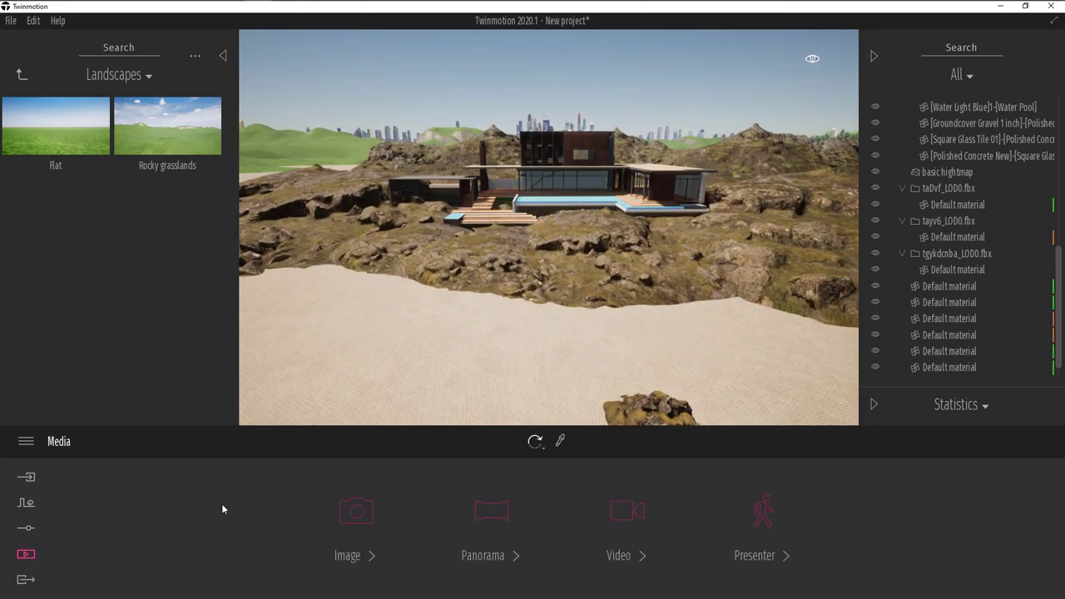
click(353, 511)
click(236, 493)
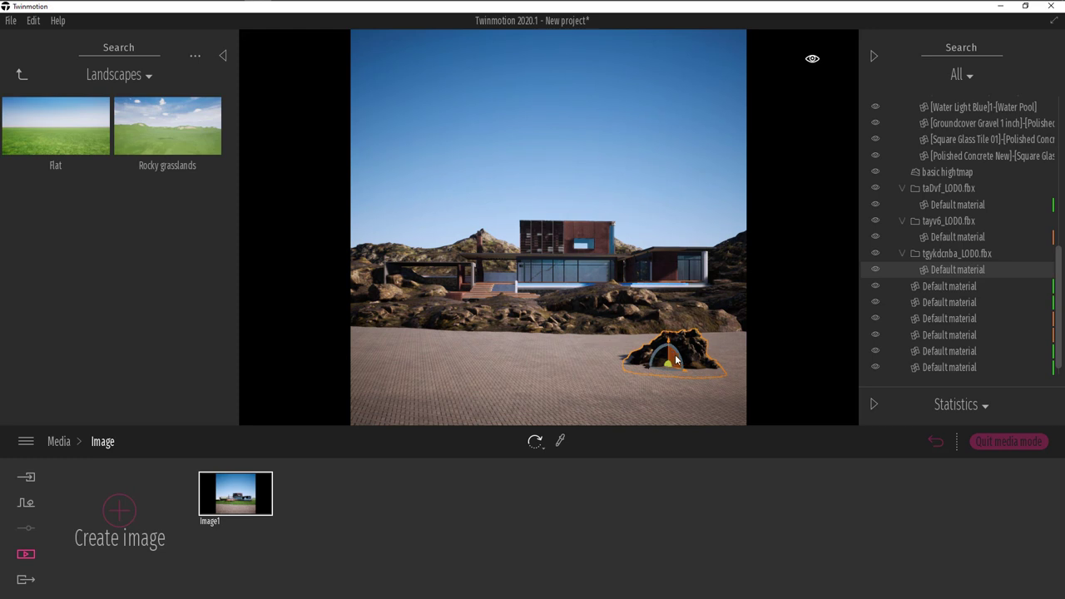
drag(668, 367, 670, 402)
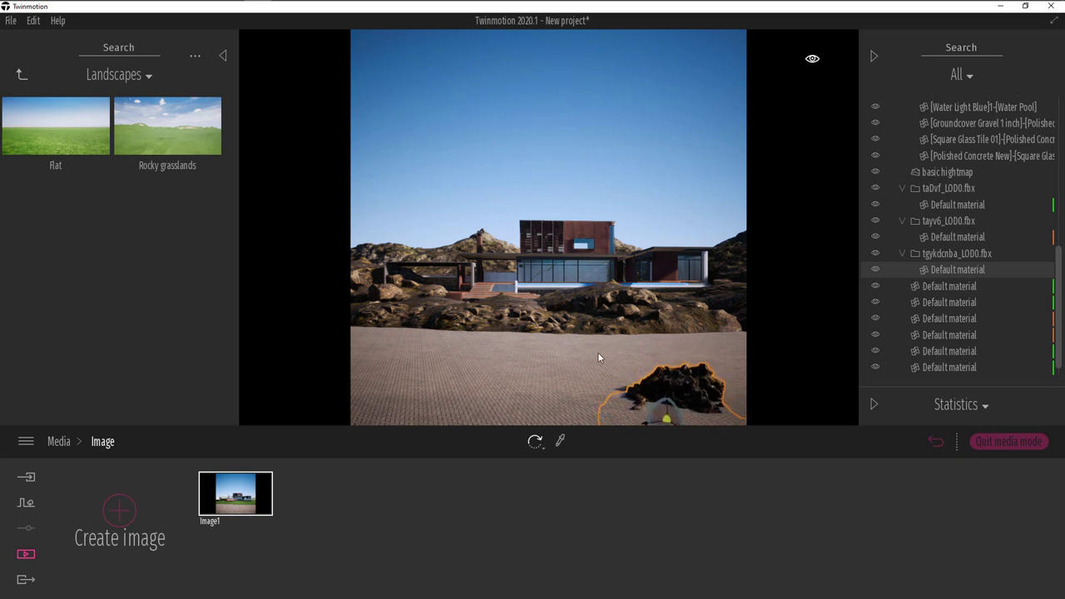
click(598, 352)
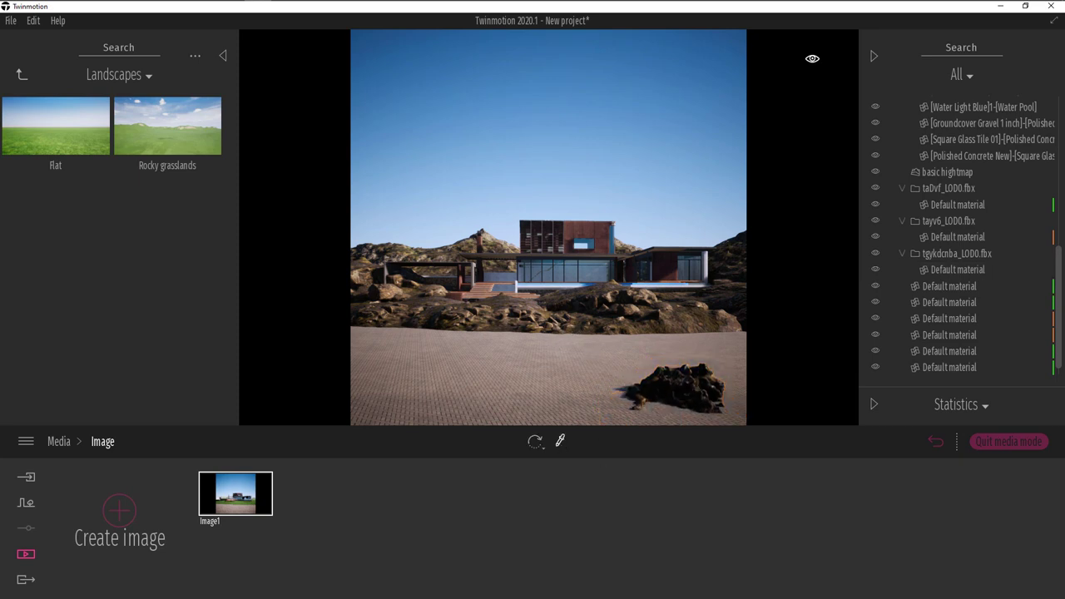
Pick the paved ground material MI_Ground and replace it with the Lake 01 water material.
click(560, 441)
click(551, 385)
click(20, 74)
click(58, 133)
drag(235, 158, 235, 376)
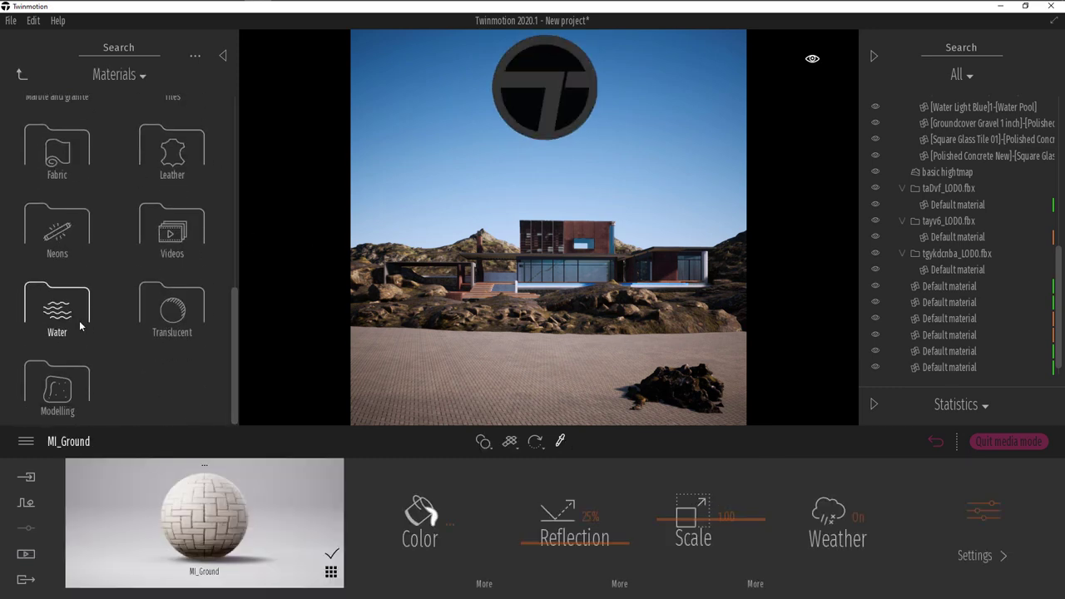
click(57, 309)
drag(65, 368, 206, 522)
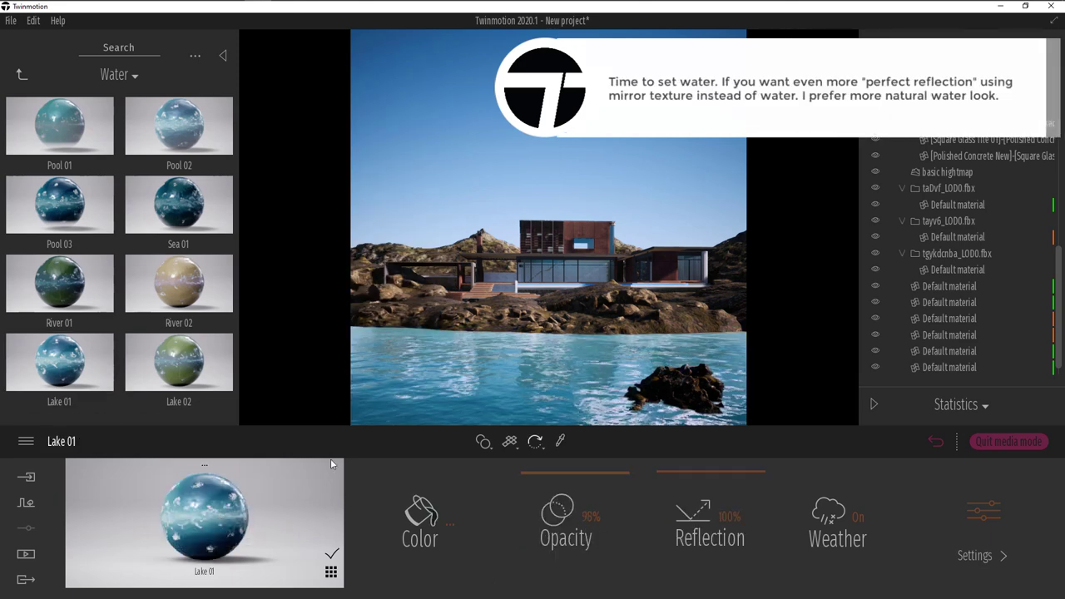
Set the Lake 01 water's opacity to 95% and its reflection to 0%.
drag(606, 518, 555, 526)
text(95)
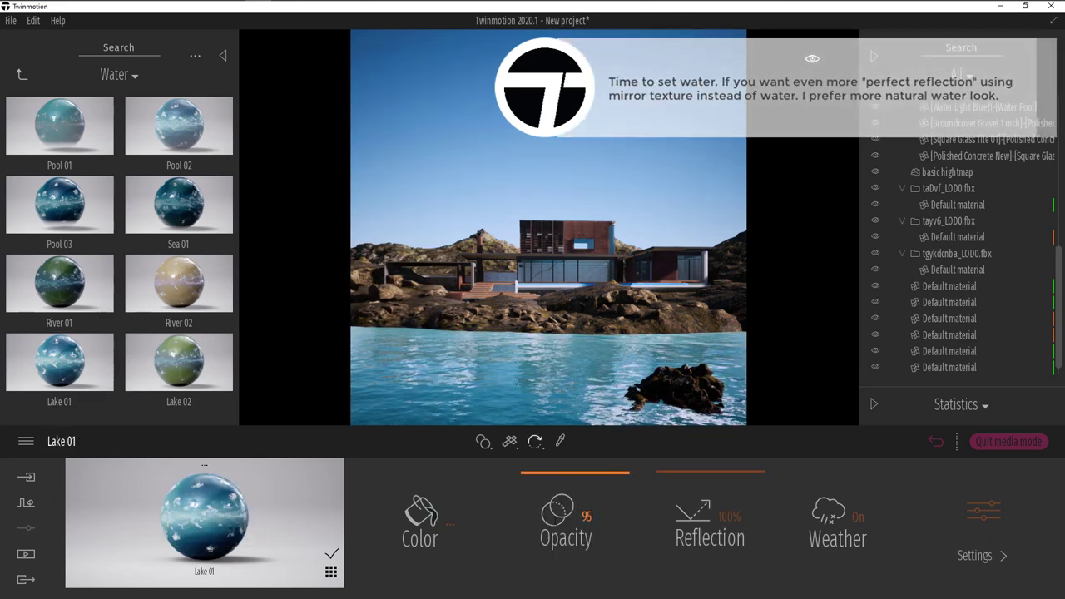
key(Return)
click(724, 517)
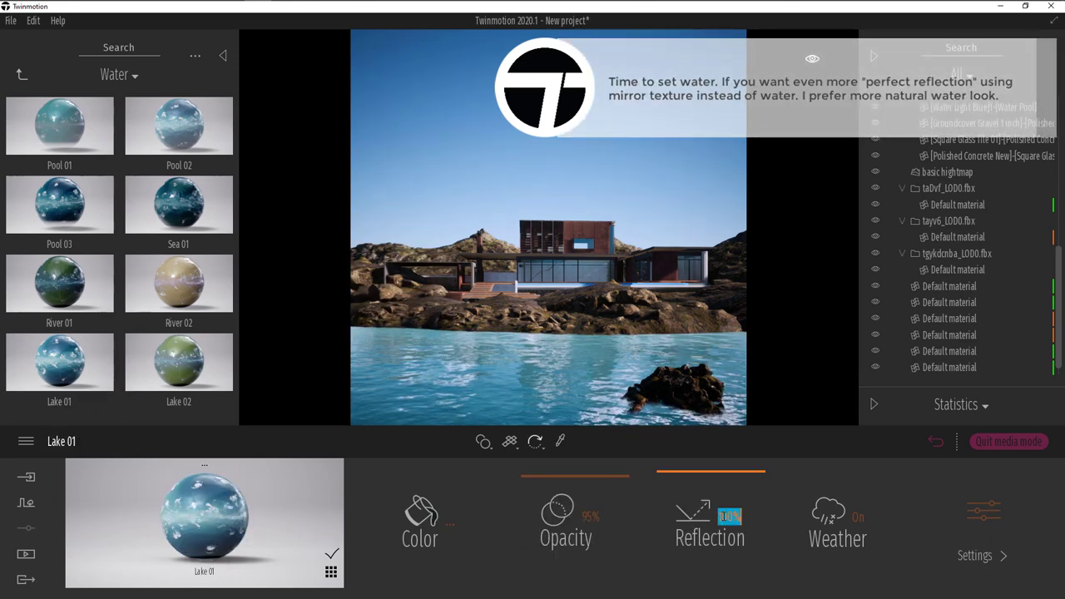
text(0)
key(Return)
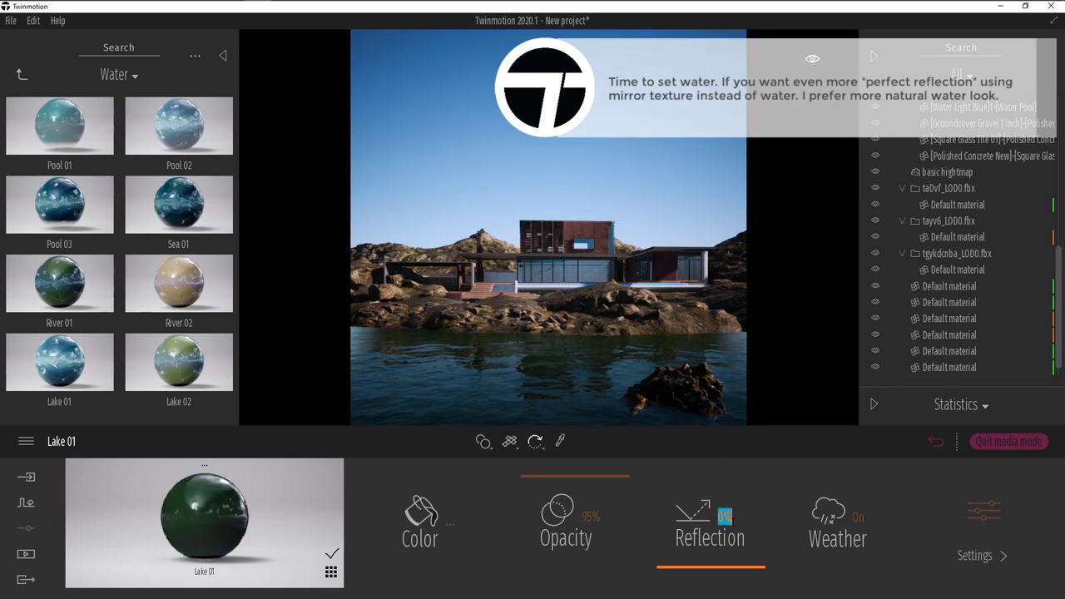
Set the bump of the Lake 01 water to 5% in the material's detailed settings.
click(951, 519)
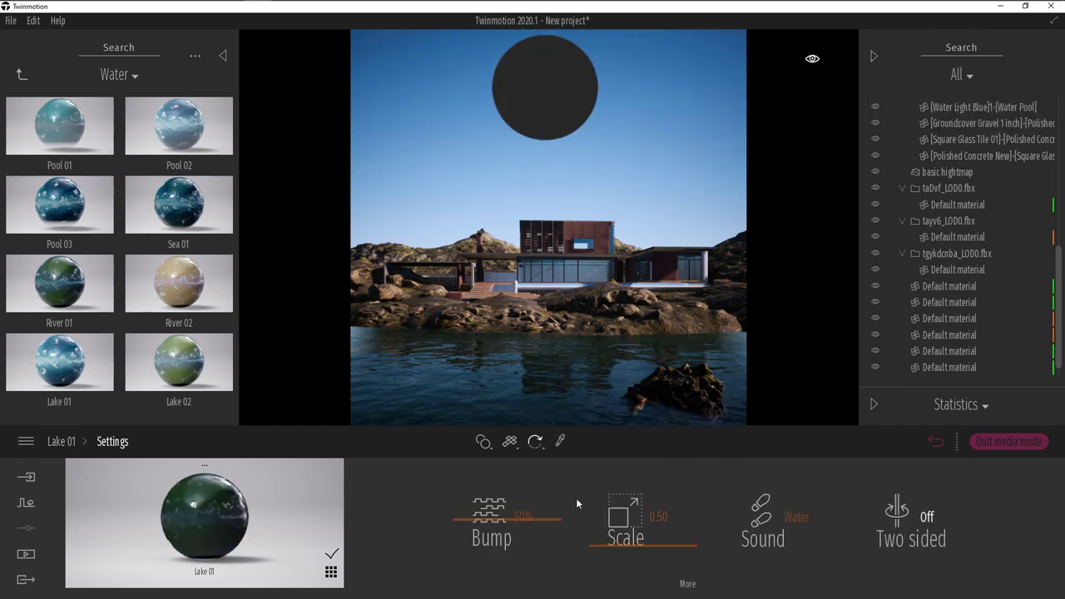
click(539, 509)
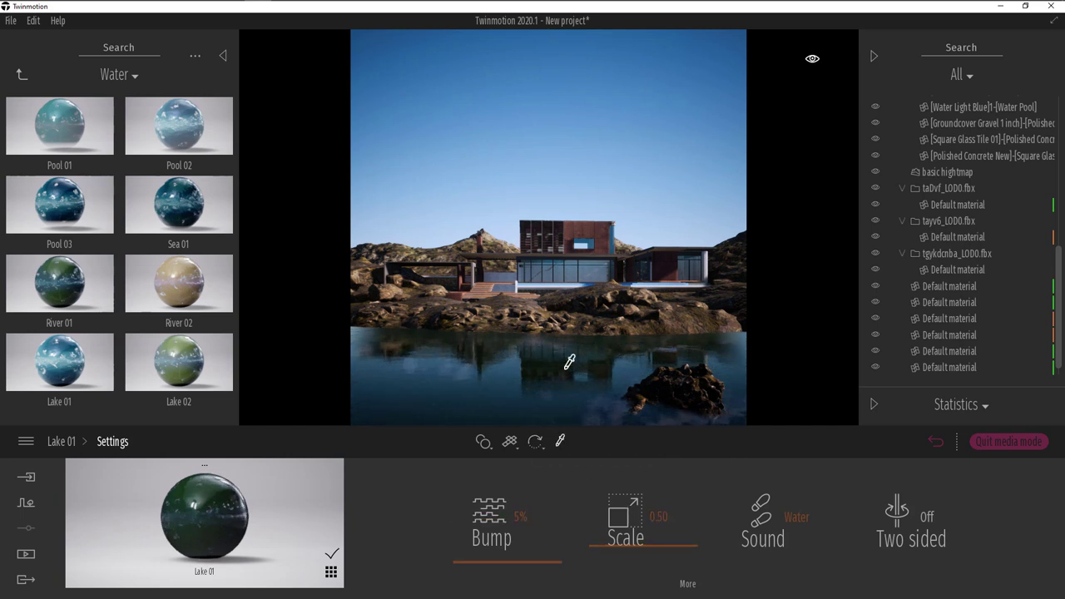
click(67, 442)
Change the Lake 01 water colour to the stored dark grey 2E2E2E.
click(421, 511)
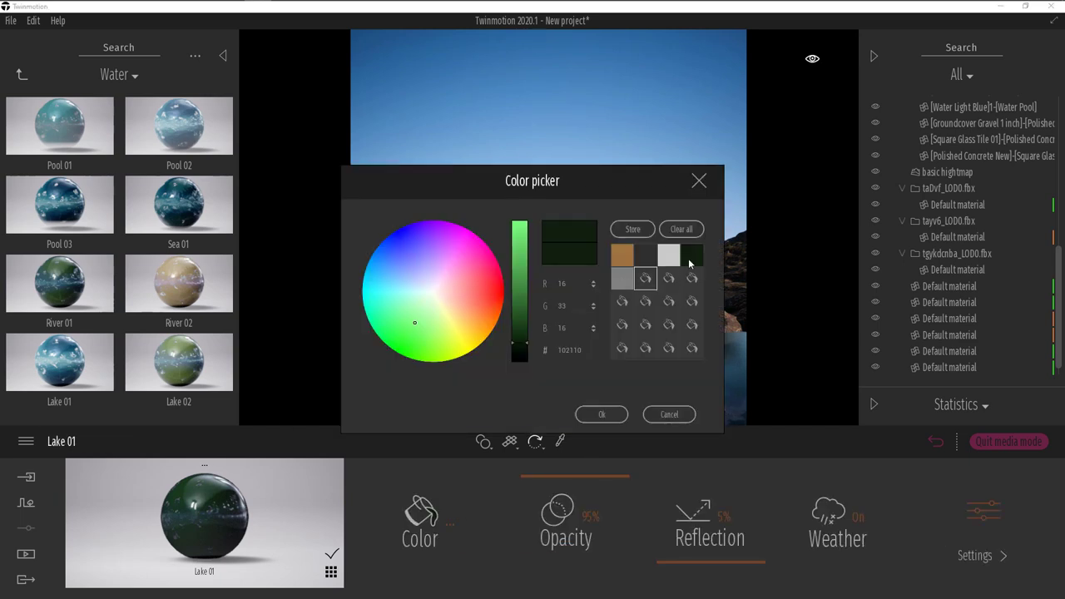
click(614, 419)
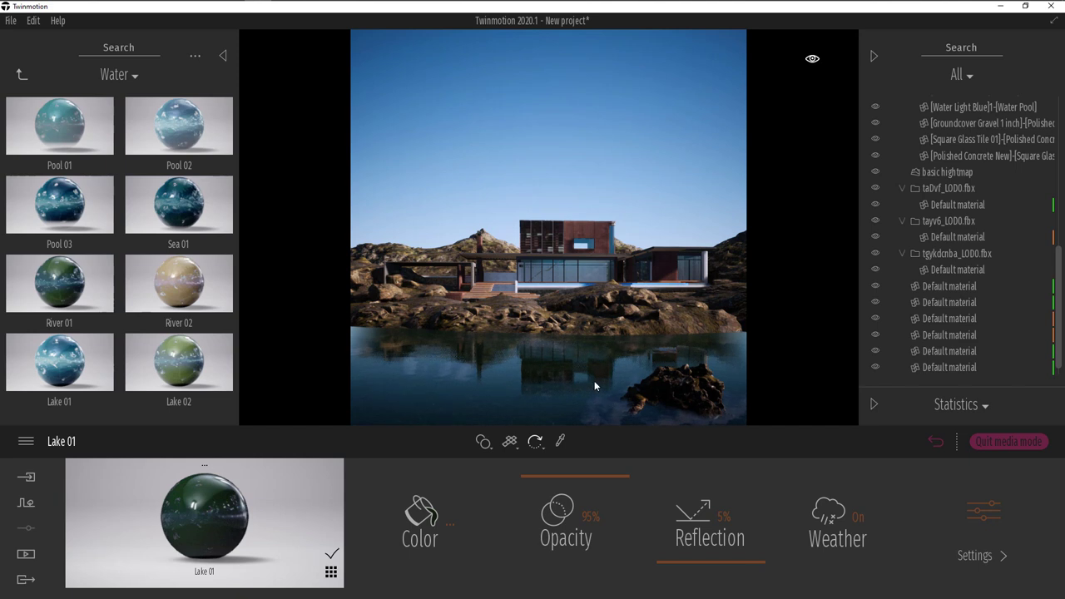
click(425, 520)
click(622, 279)
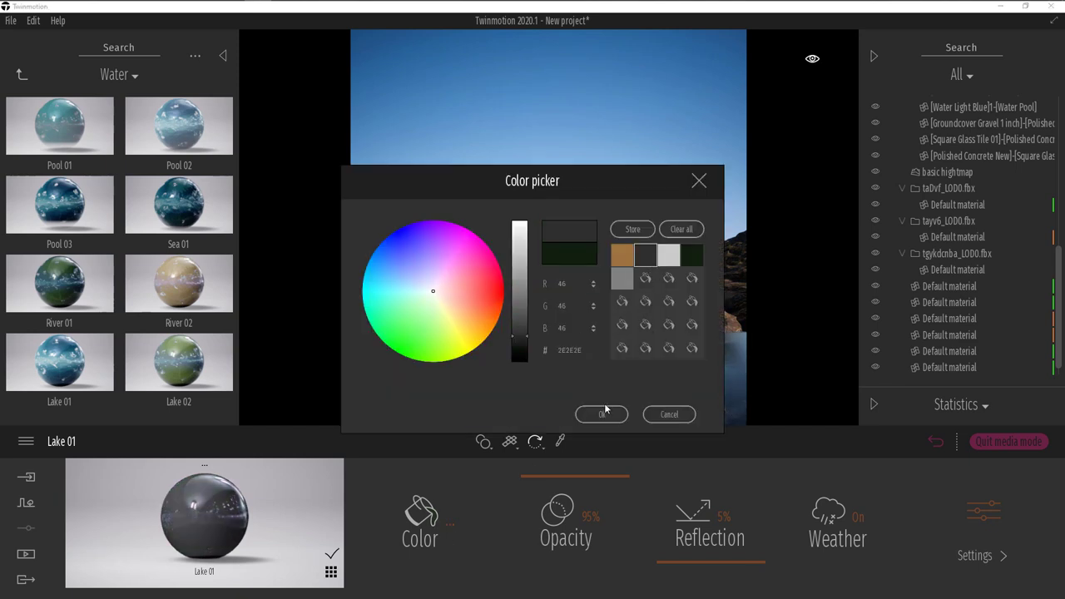
click(601, 414)
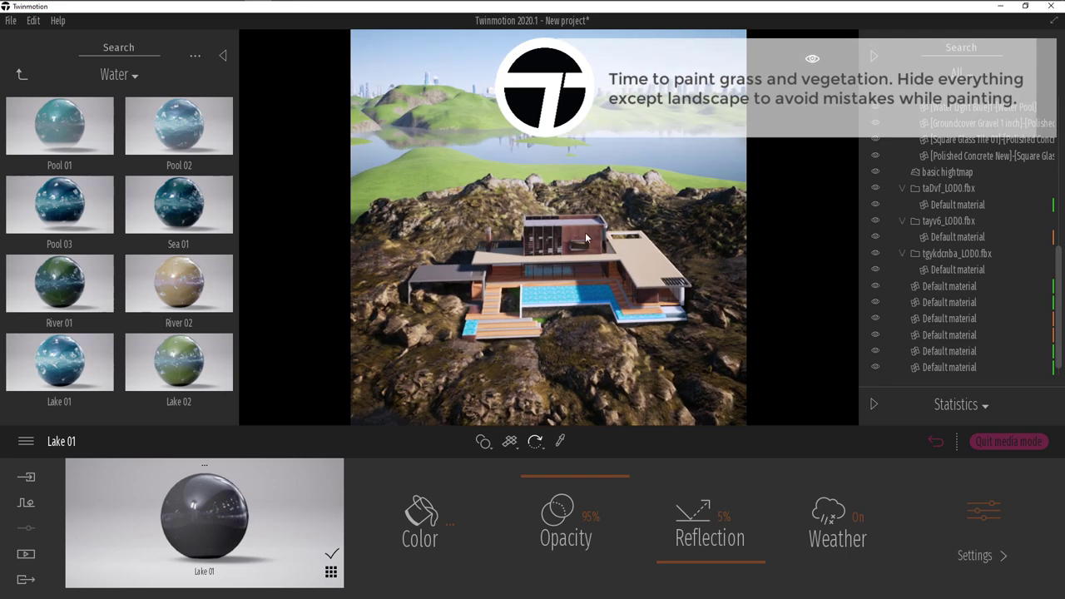
Hide the private house model, Starting Ground and basic hightmap in the media view.
drag(1059, 270, 1058, 121)
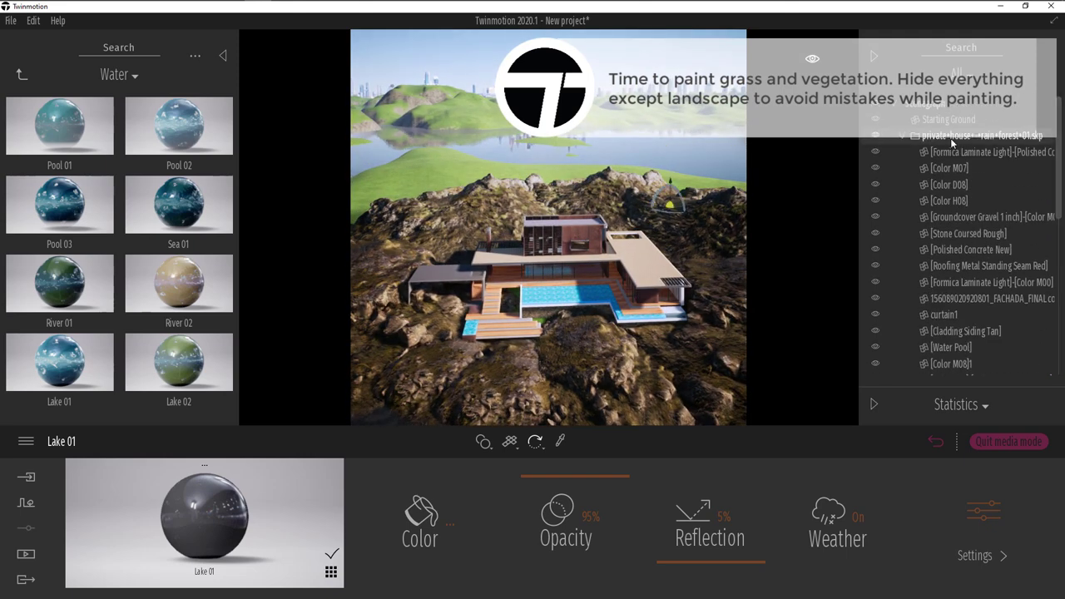
click(876, 136)
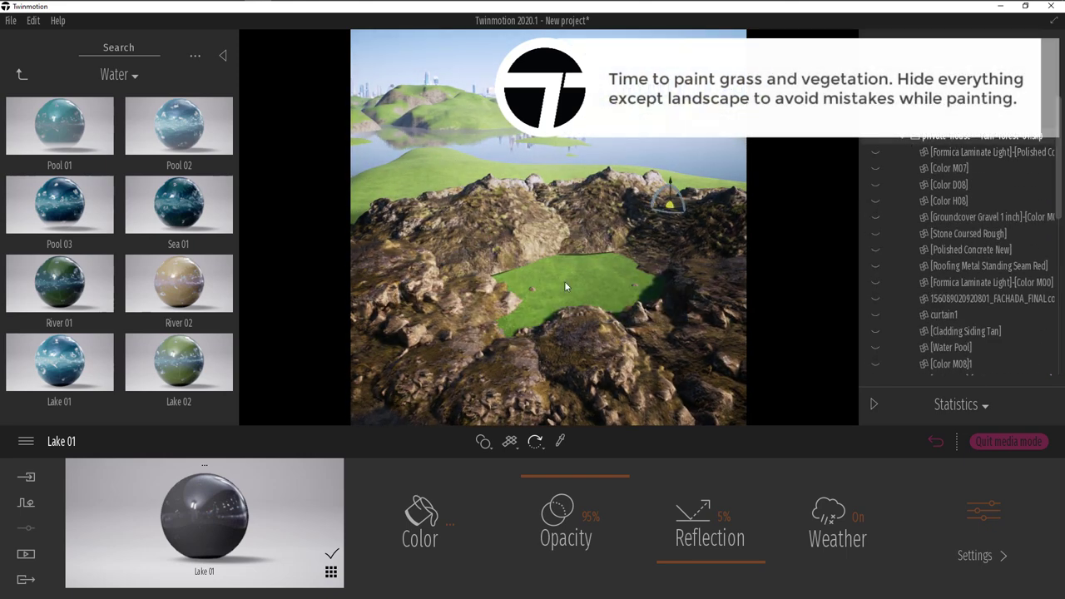
scroll(566, 282, up, 2)
scroll(573, 286, up, 1)
right_drag(574, 286, 499, 286)
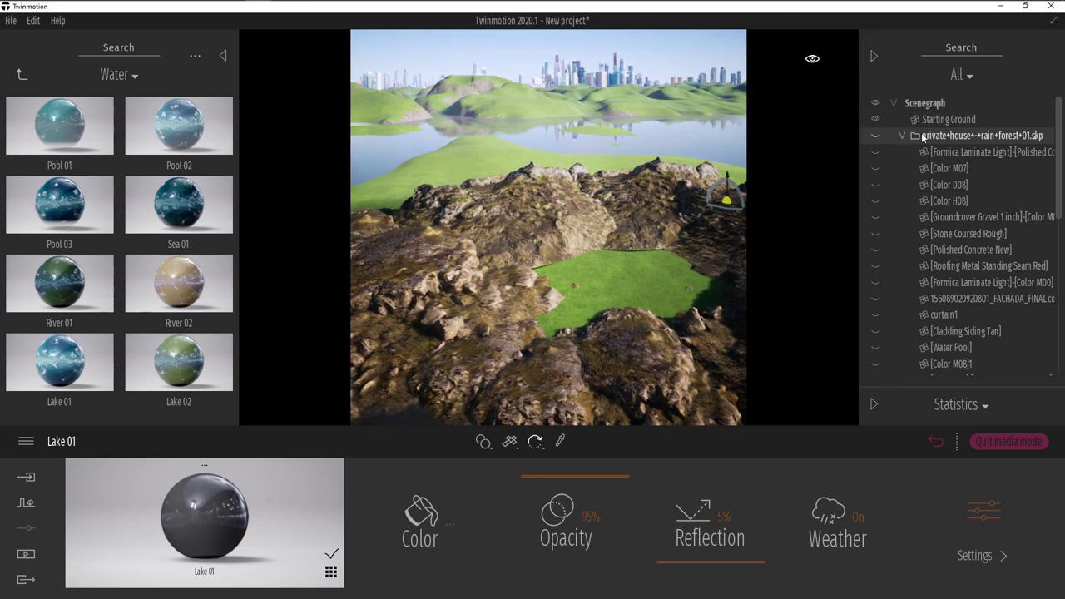
click(876, 120)
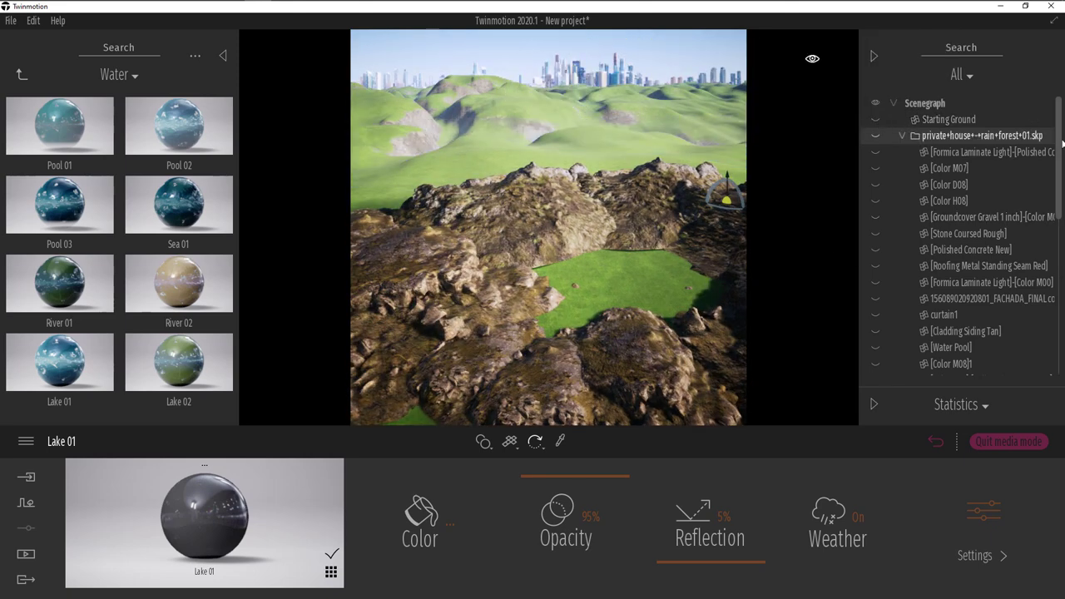
drag(1063, 160, 1059, 324)
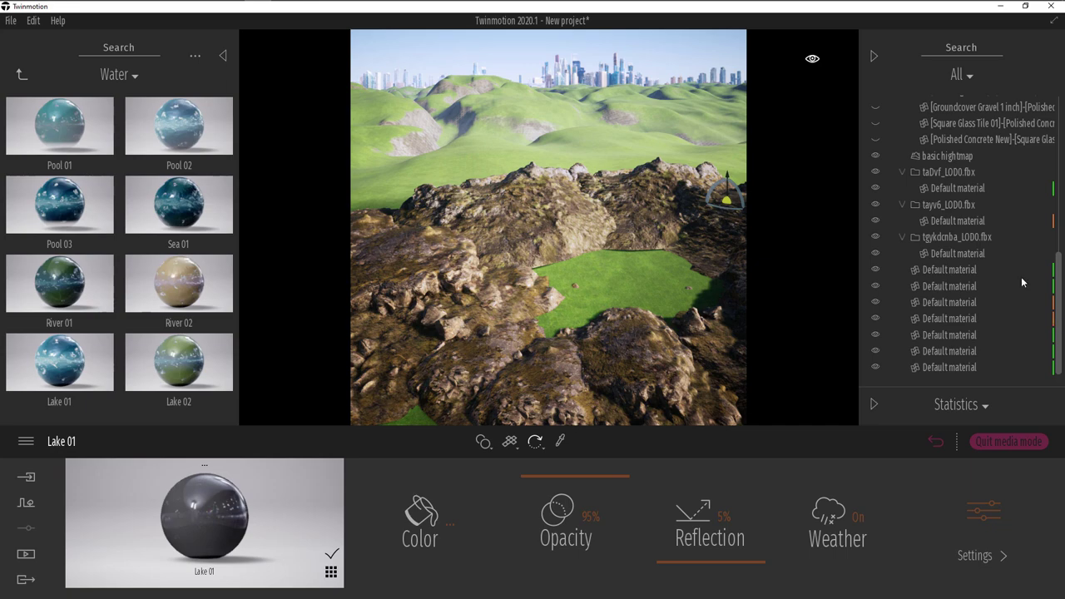
click(875, 156)
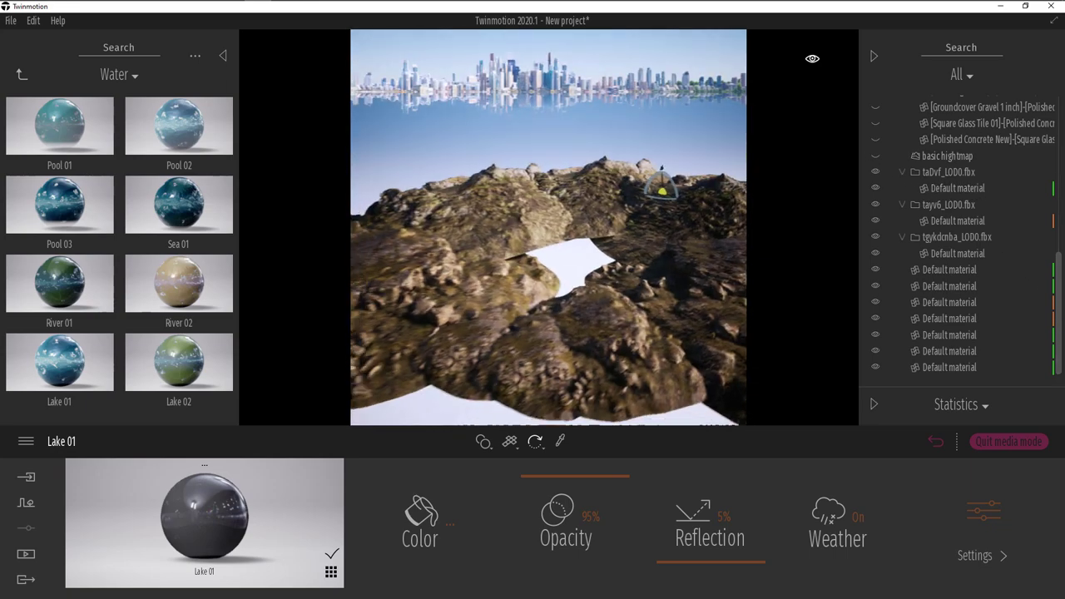
Quit media mode and hide Starting Ground, the private house model and basic hightmap, leaving only the rocks visible.
click(998, 442)
scroll(1045, 184, up, 1)
scroll(1044, 185, up, 5)
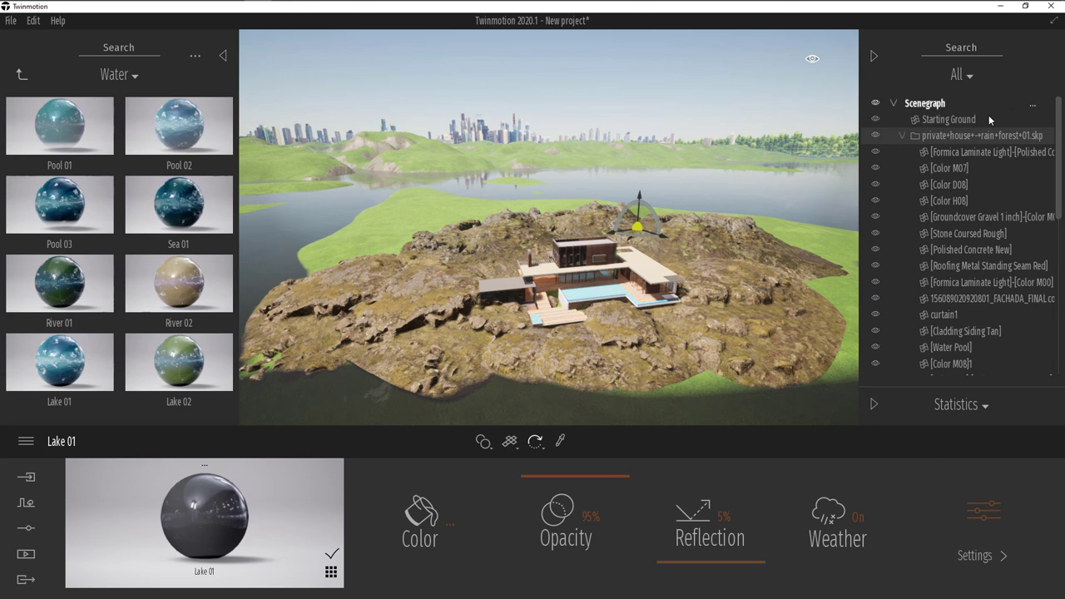
click(875, 121)
click(875, 135)
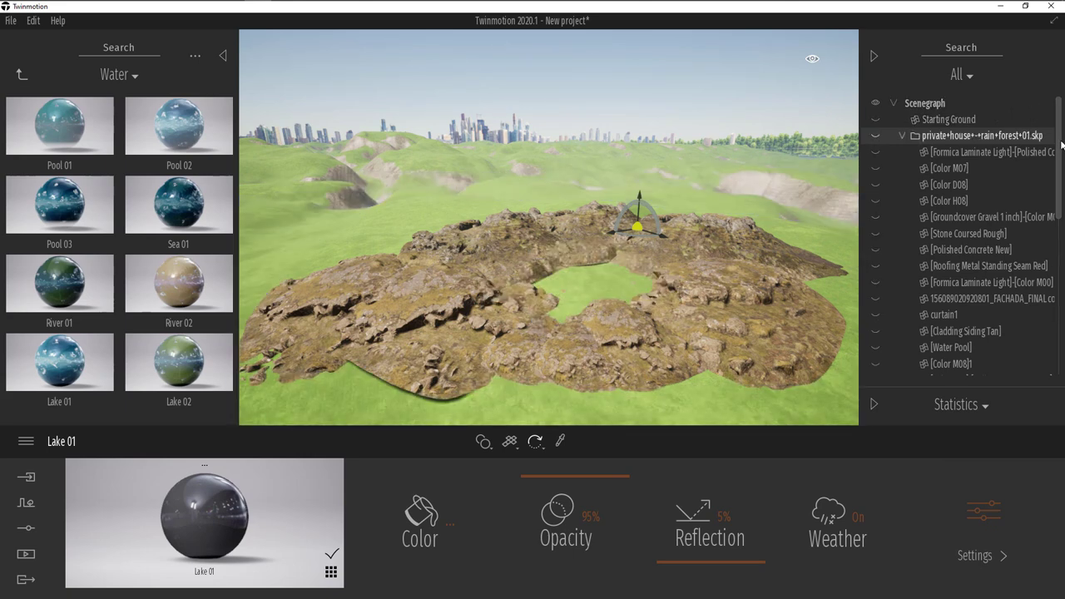
click(902, 136)
click(876, 153)
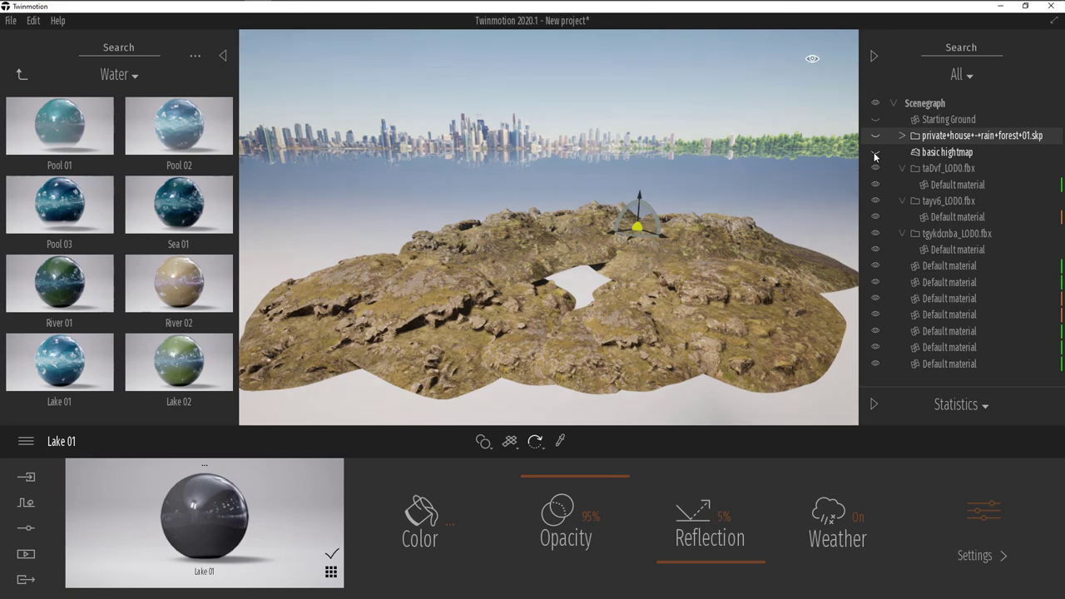
Start Vegetation Paint and add Dry Wild Grass 01 and Wild Grass 01 to the list of plants to paint.
click(26, 528)
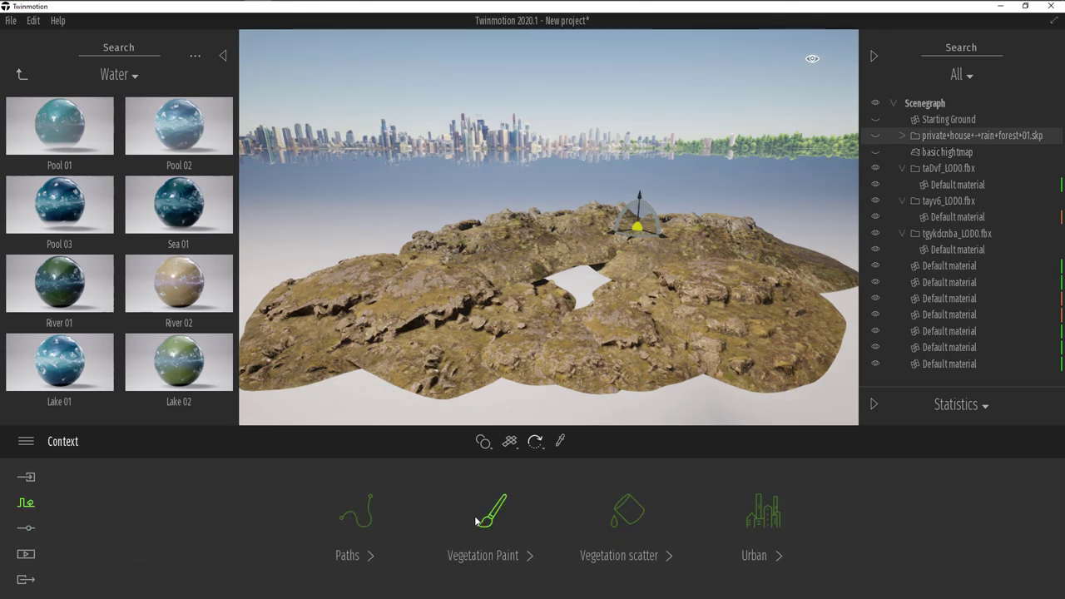
click(493, 511)
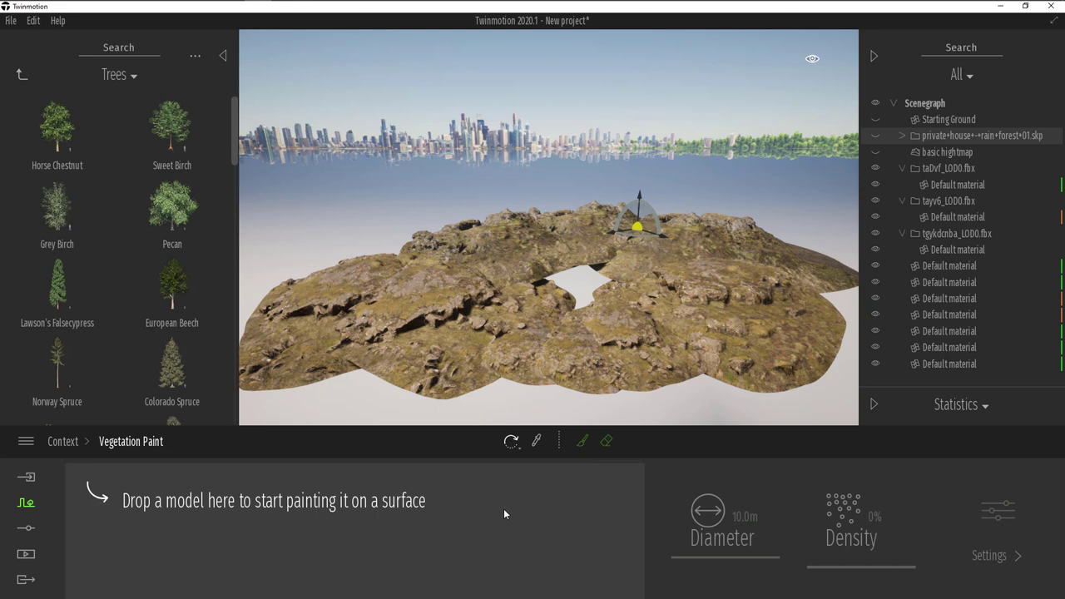
click(22, 75)
click(179, 218)
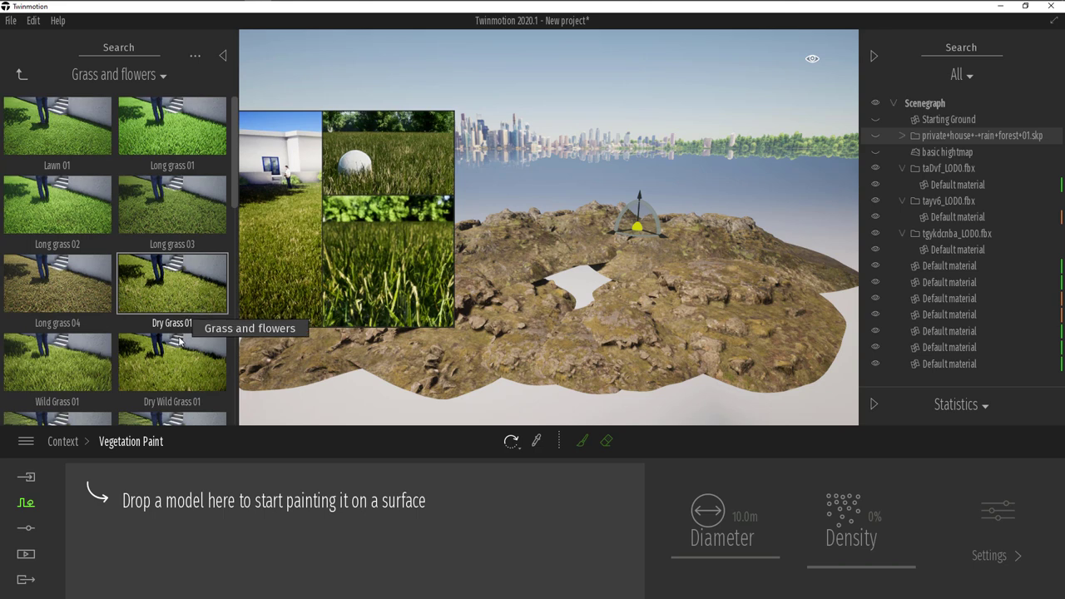
drag(179, 371, 137, 503)
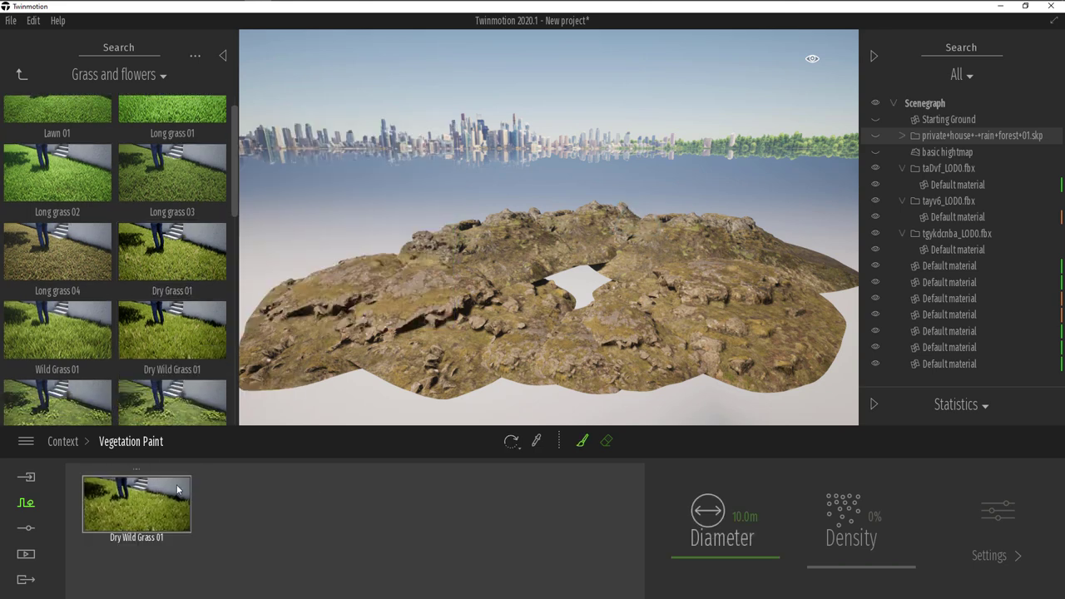
scroll(73, 336, down, 1)
drag(73, 336, 192, 491)
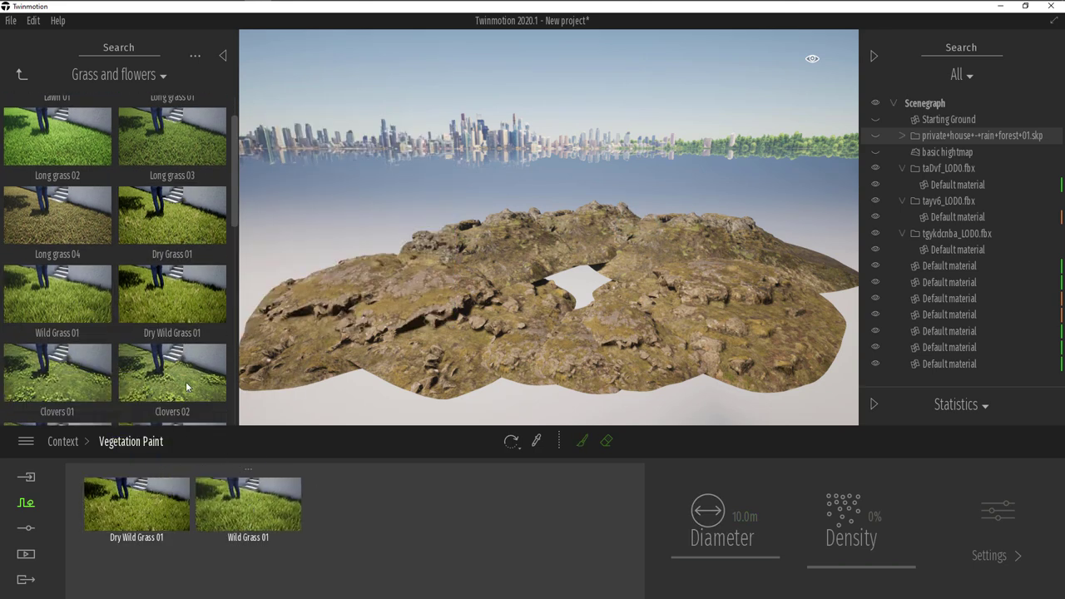
Add Clovers 03 and Dandelion 01 to the vegetation paint list.
scroll(143, 330, down, 1)
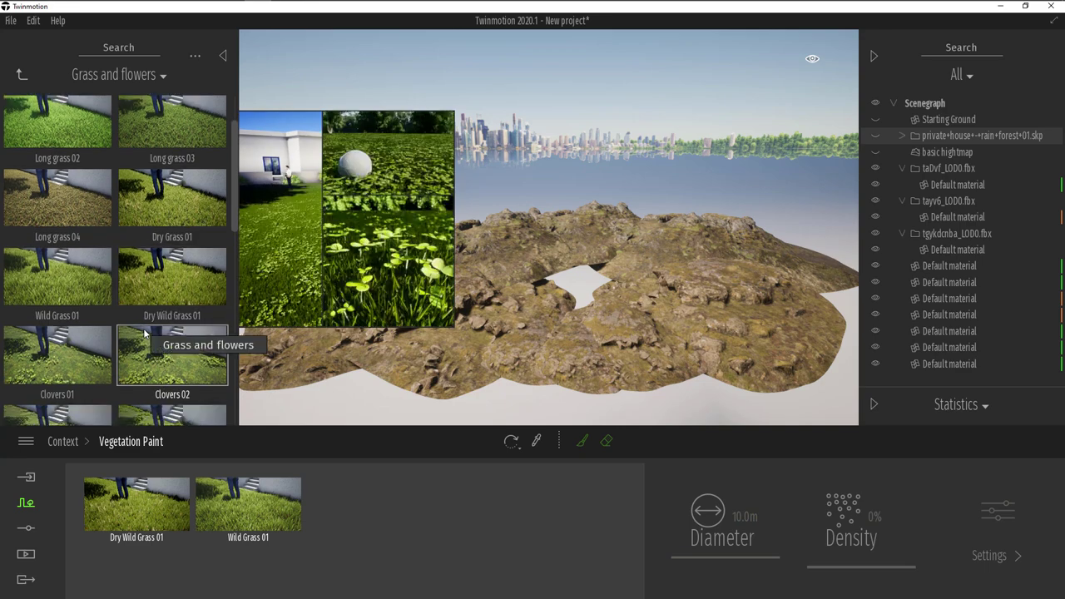
scroll(143, 333, down, 5)
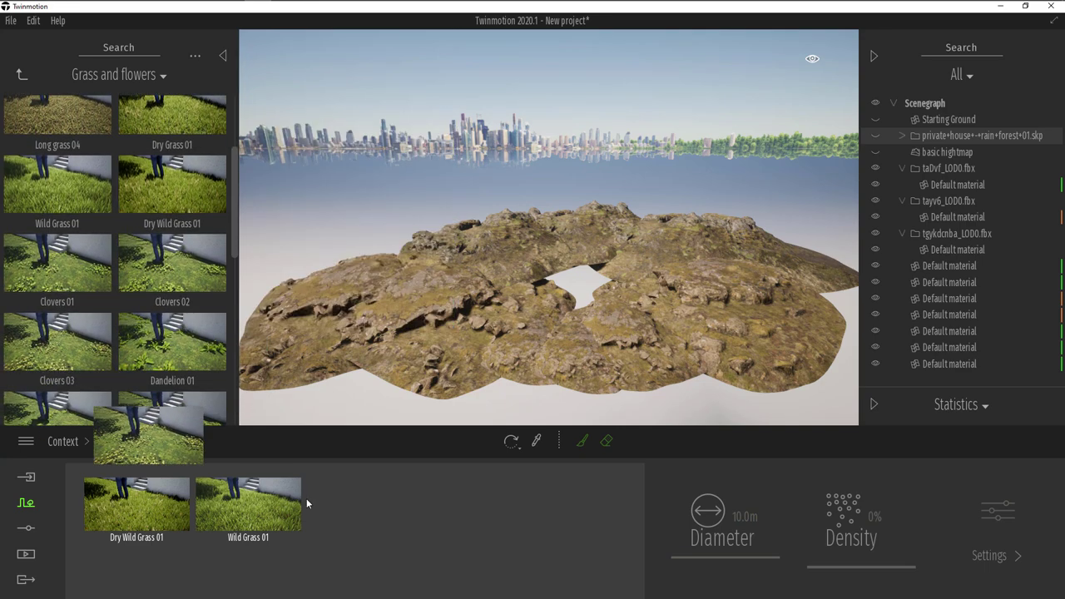
drag(57, 341, 360, 503)
mouse_move(158, 343)
mouse_down()
mouse_move(441, 521)
mouse_move(489, 526)
mouse_up()
Add Weed 01, Weed 02 and Weed 03 to the vegetation paint list.
scroll(144, 357, down, 2)
drag(145, 351, 313, 556)
scroll(188, 320, down, 1)
drag(186, 333, 203, 573)
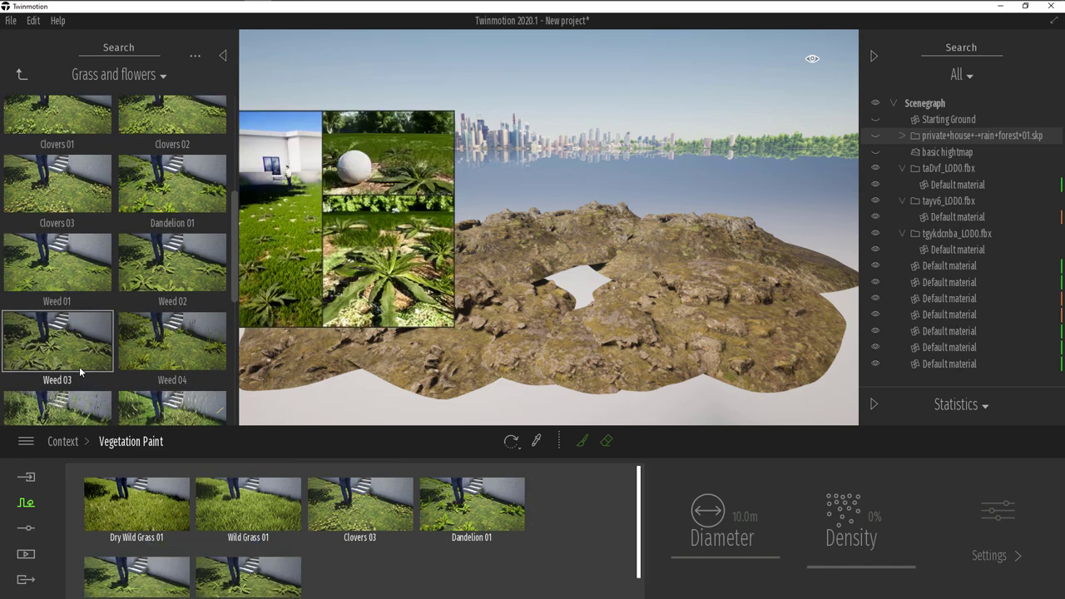
mouse_move(82, 363)
mouse_down()
mouse_move(273, 542)
mouse_move(314, 564)
mouse_up()
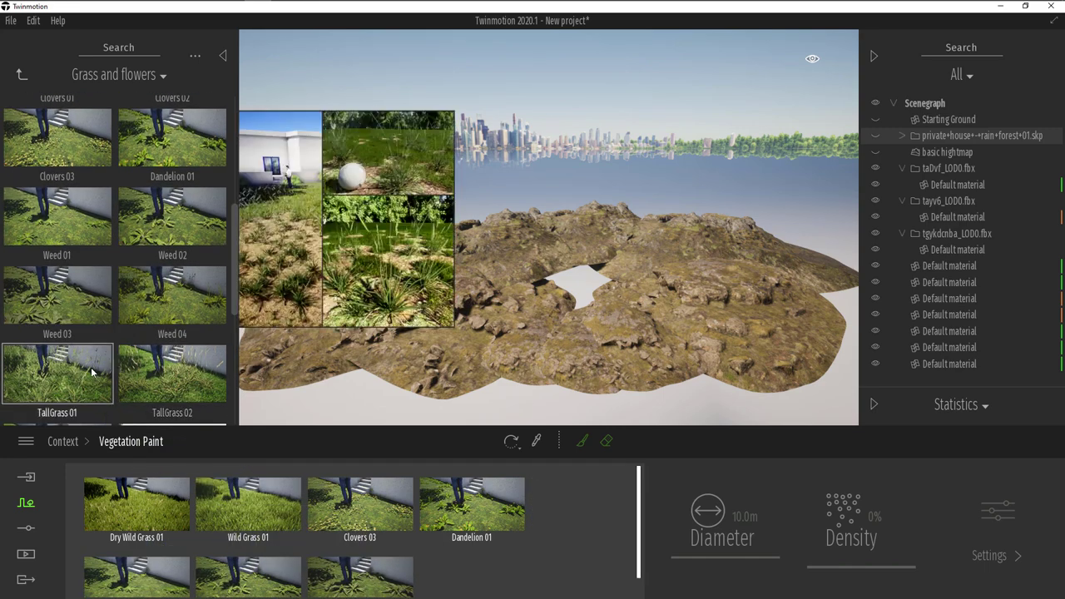
Add TallGrass 01 and the Yarrows flowers to the vegetation paint list.
scroll(125, 396, down, 1)
drag(125, 396, 502, 571)
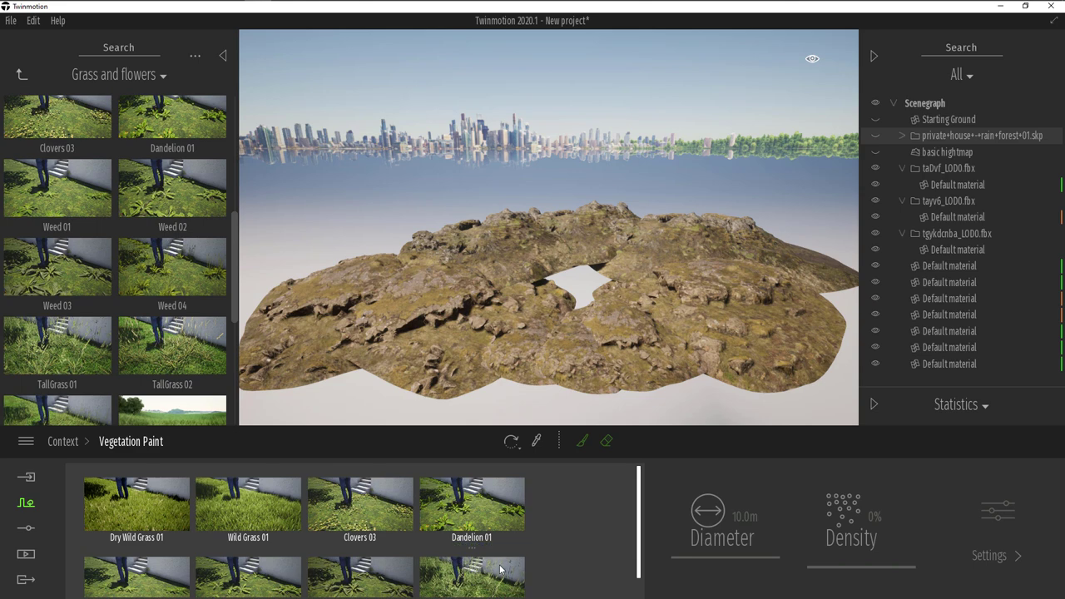
scroll(166, 303, down, 8)
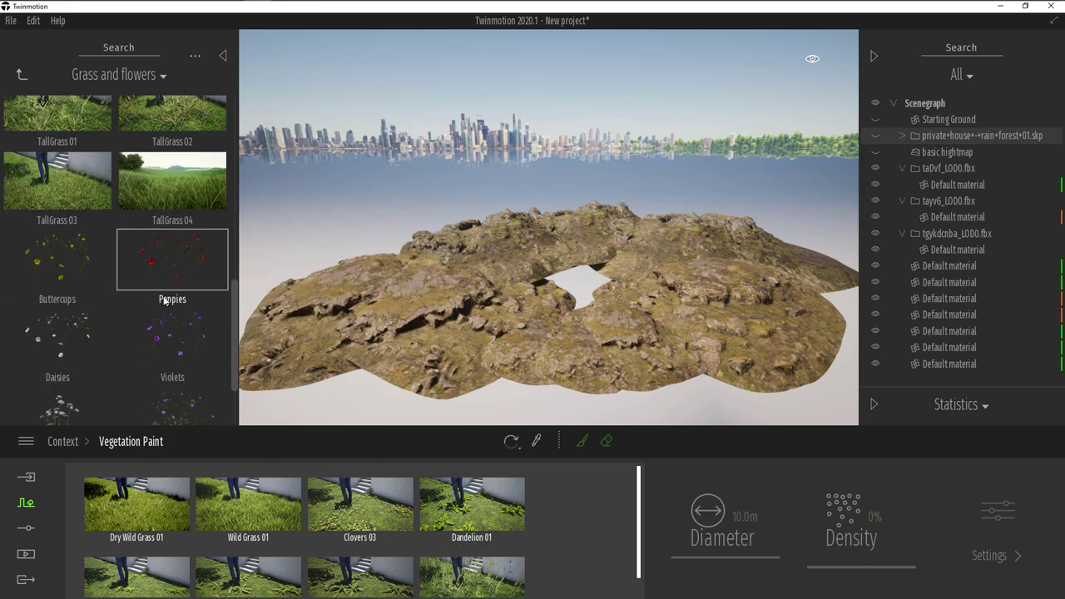
scroll(164, 302, down, 2)
scroll(137, 406, down, 1)
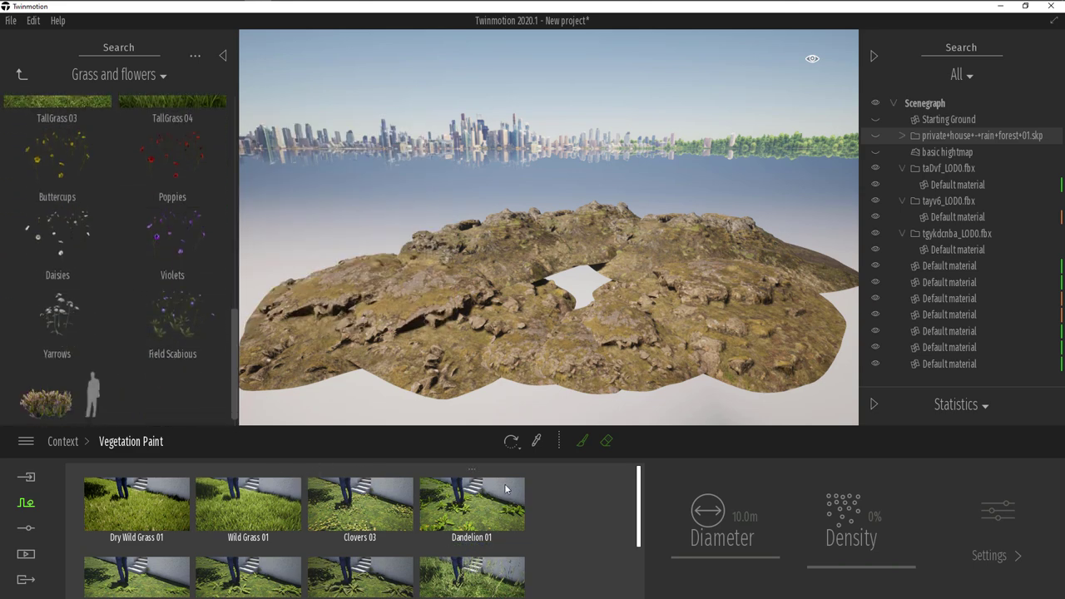
scroll(534, 509, down, 3)
scroll(540, 515, up, 3)
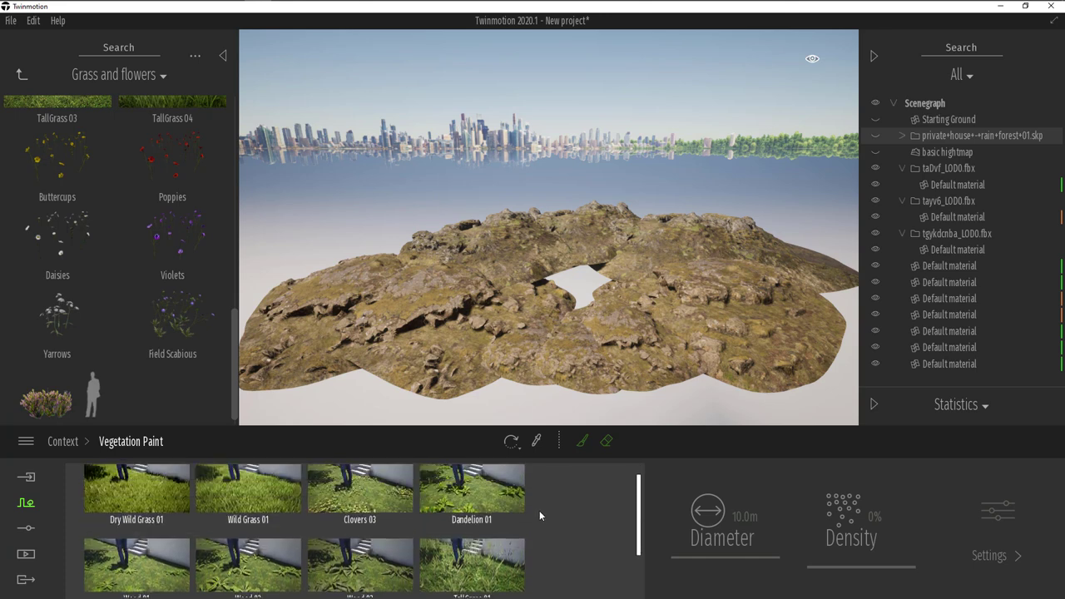
Set the paint density to 5% for the clovers, dandelion, weeds and TallGrass 01, and to 1% for Yarrows.
scroll(539, 510, up, 1)
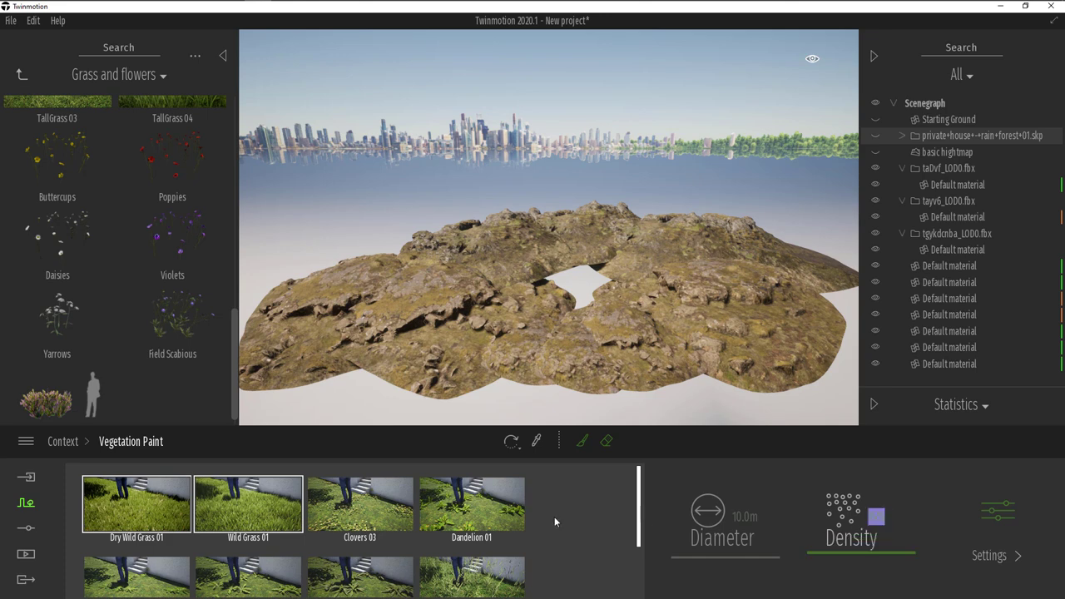
scroll(377, 517, down, 2)
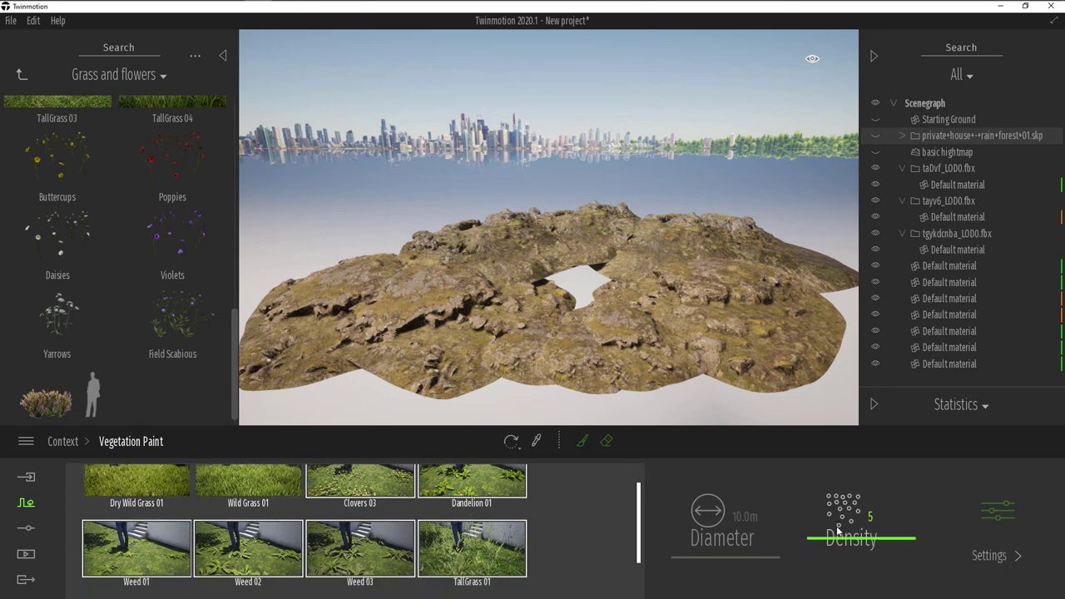
scroll(277, 527, down, 4)
text(1)
key(Return)
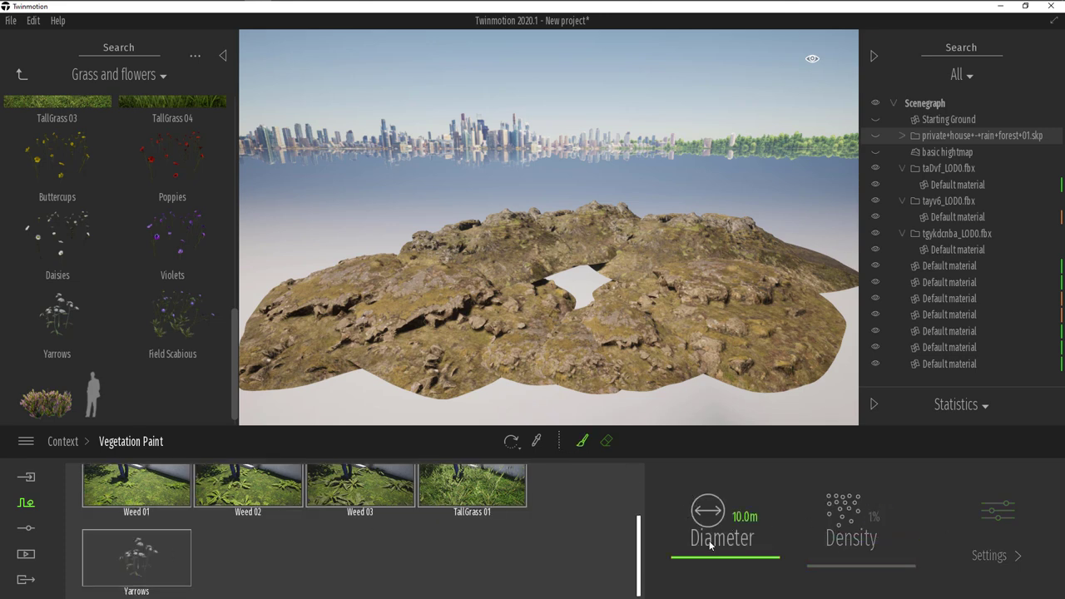
Set the brush diameter to 25 m and paint the vegetation mix over the rock terrain.
key(Return)
mouse_move(474, 325)
mouse_down()
mouse_move(355, 321)
mouse_move(275, 345)
mouse_move(518, 260)
mouse_move(630, 238)
mouse_move(677, 283)
mouse_move(555, 325)
mouse_move(535, 345)
mouse_move(769, 320)
mouse_move(738, 272)
mouse_move(657, 237)
mouse_move(537, 226)
mouse_move(388, 282)
mouse_move(493, 318)
mouse_up()
key(Escape)
key(Escape)
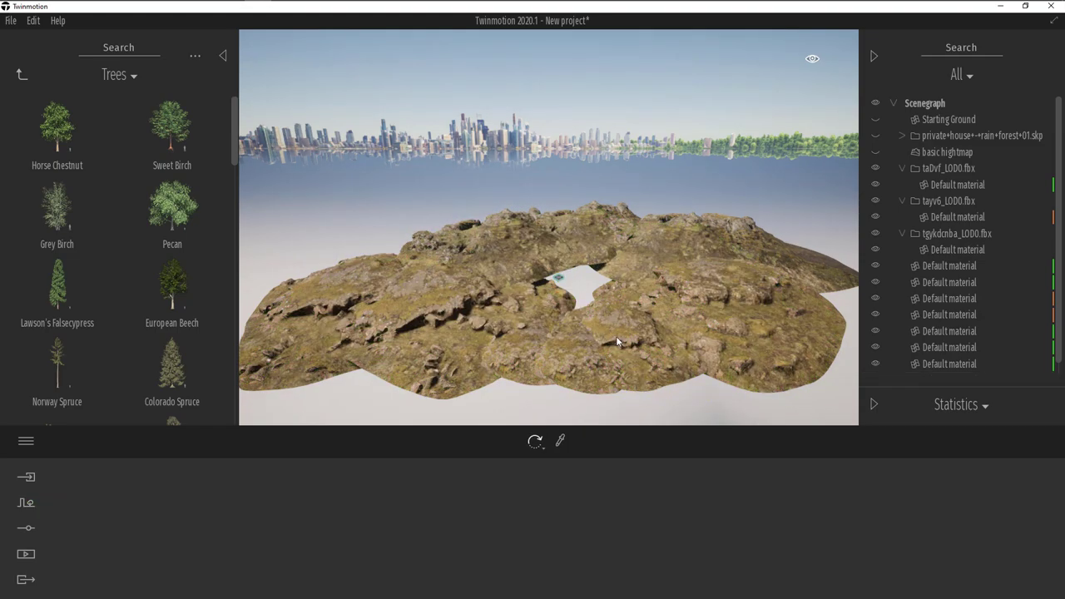
Erase the painted vegetation from the foreground rocks and the outcrop behind them with a 3 m eraser.
key(w)
scroll(649, 324, down, 5)
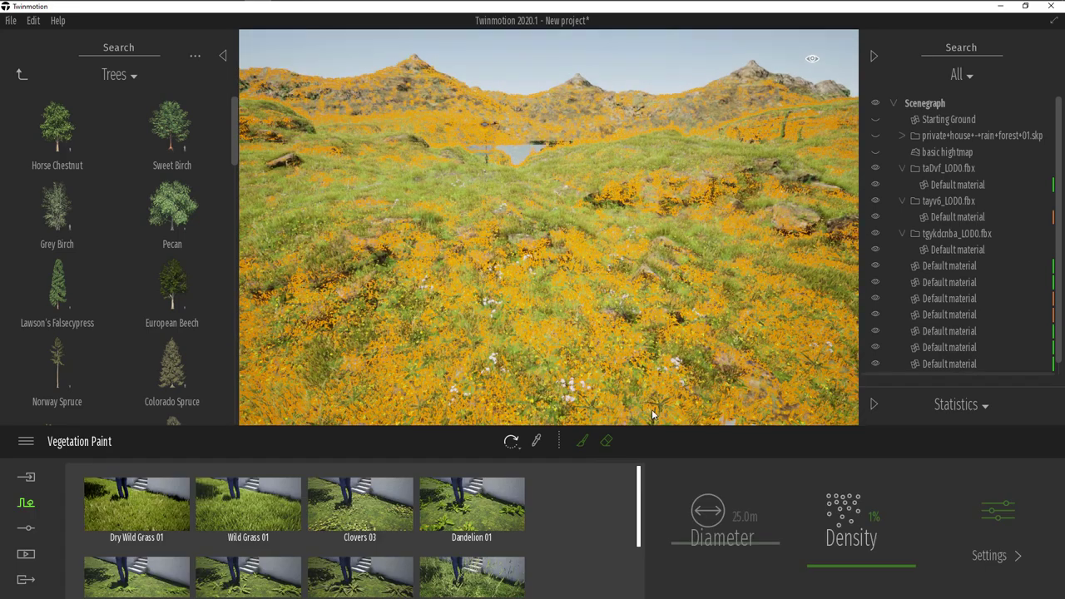
click(606, 443)
drag(755, 518, 652, 526)
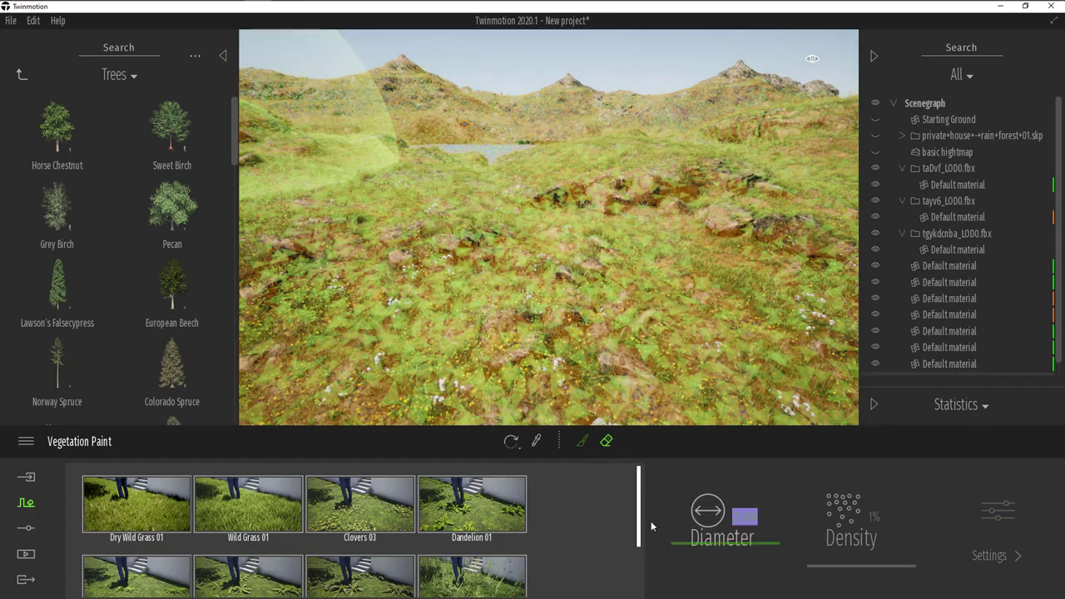
drag(612, 373, 639, 319)
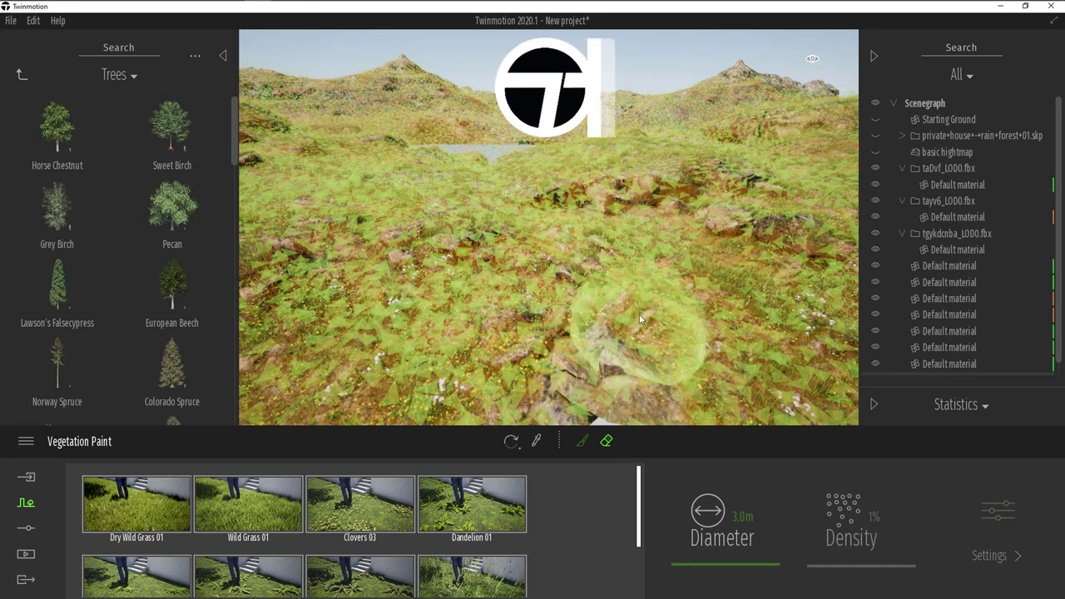
mouse_move(673, 202)
mouse_down()
mouse_move(596, 198)
mouse_move(645, 198)
mouse_up()
mouse_move(712, 202)
mouse_down()
mouse_move(726, 216)
mouse_move(751, 202)
mouse_up()
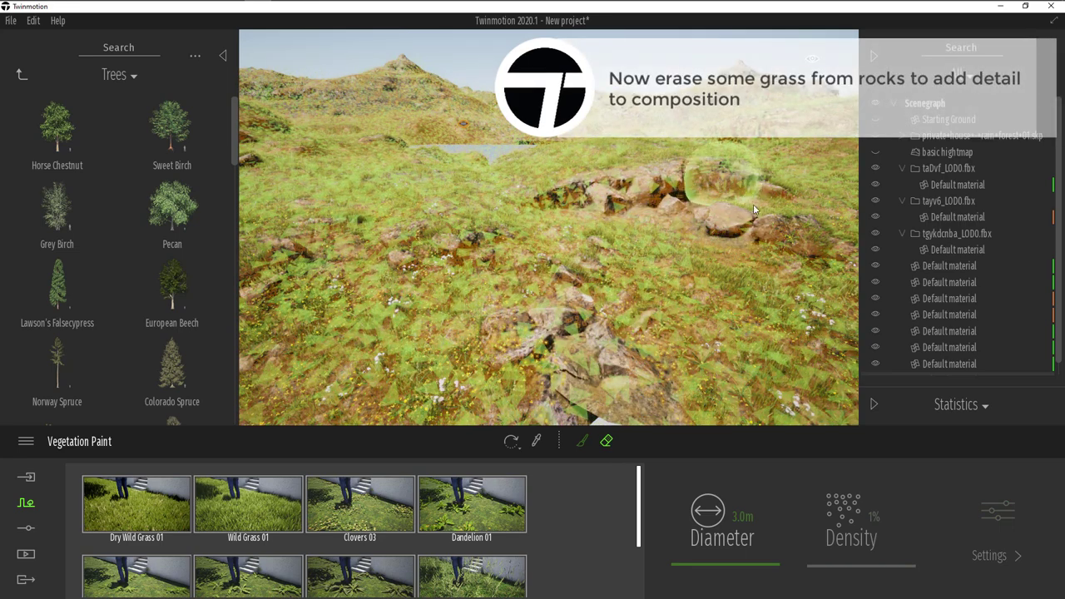
Reduce the eraser diameter to 2 m and clear vegetation from further rock patches on the slope.
key(d)
key(a)
click(743, 517)
drag(389, 283, 308, 275)
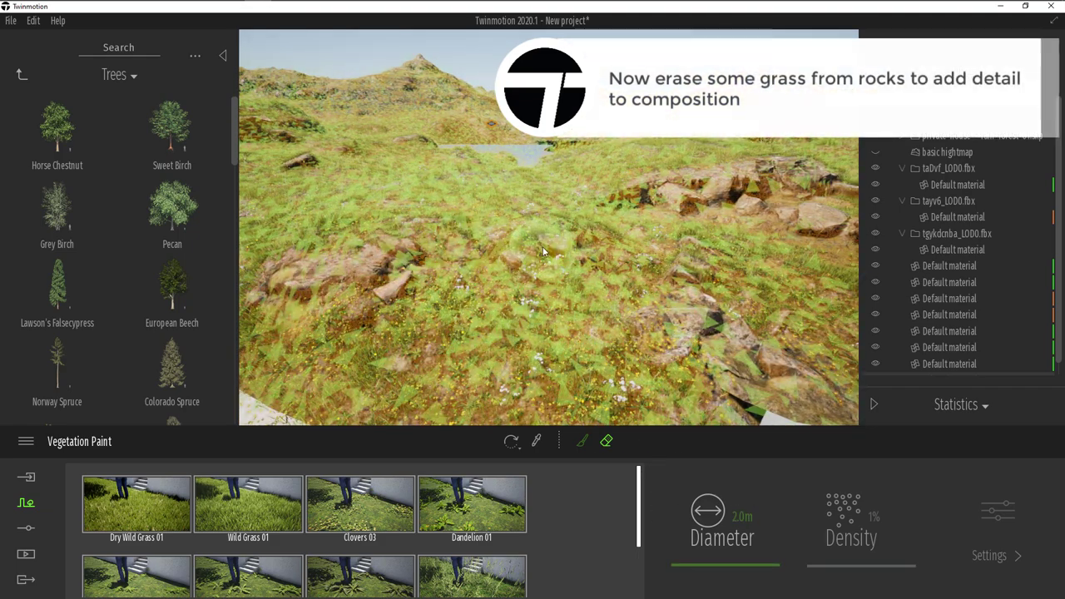
drag(543, 252, 559, 253)
key(a)
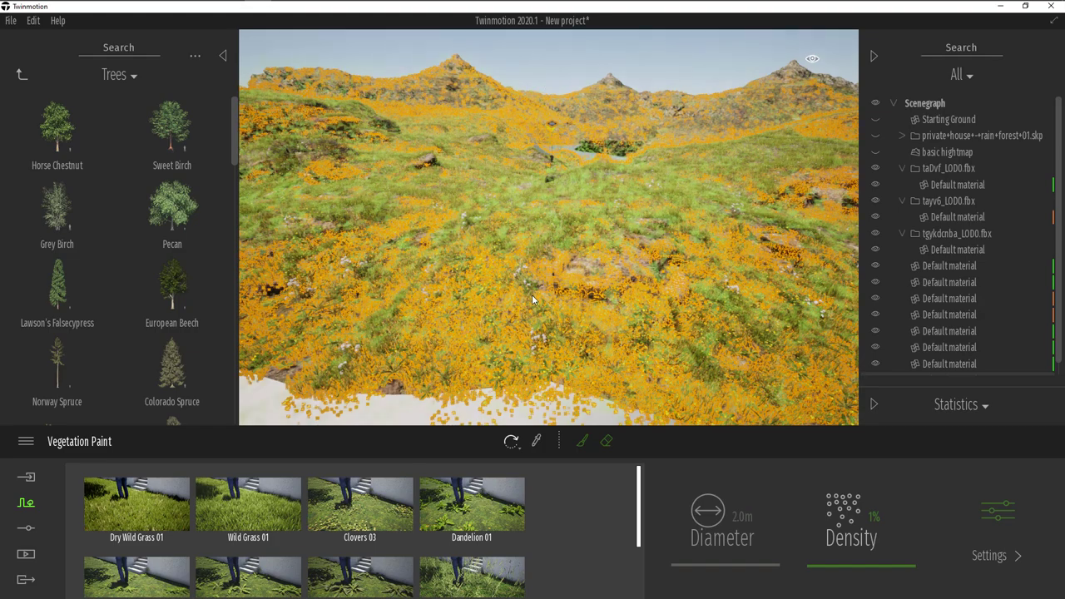
Leave vegetation painting and show the private house model, Starting Ground and basic hightmap again.
key(Escape)
key(w)
key(d)
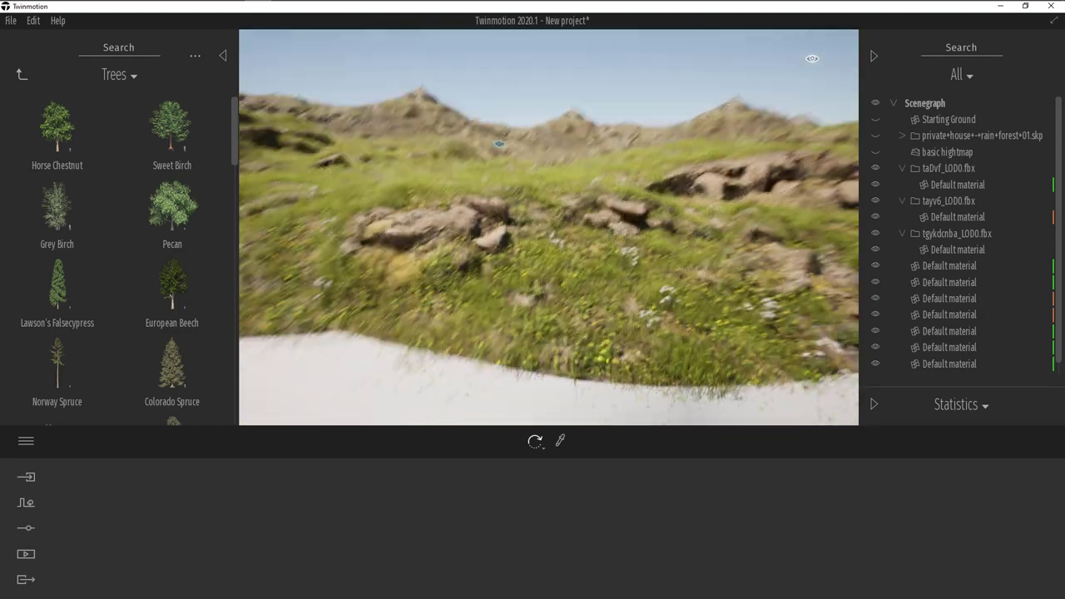
key(w)
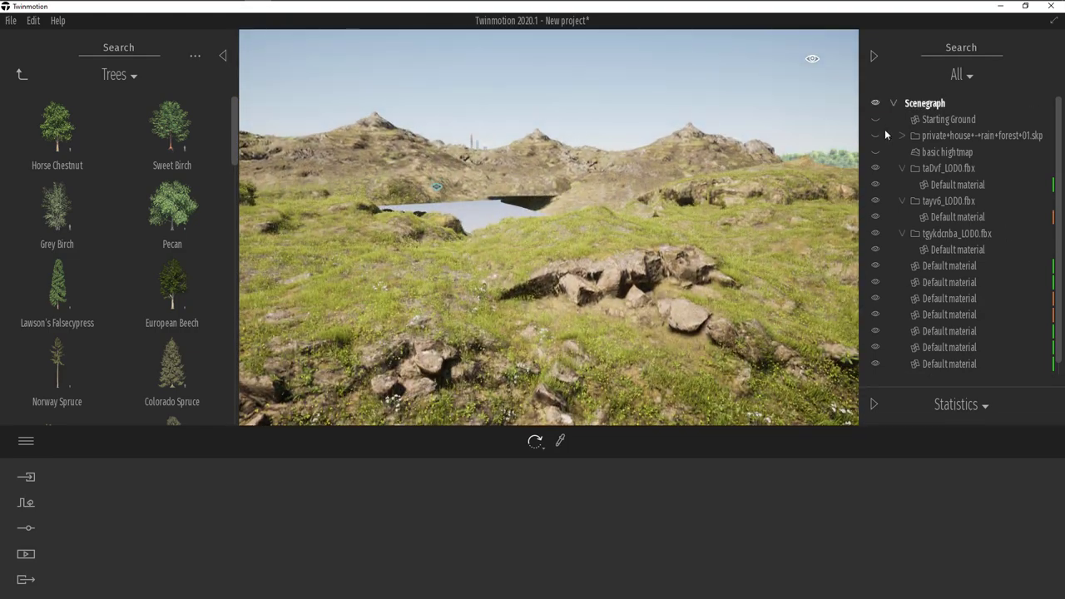
click(876, 136)
right_drag(734, 245, 658, 233)
key(s)
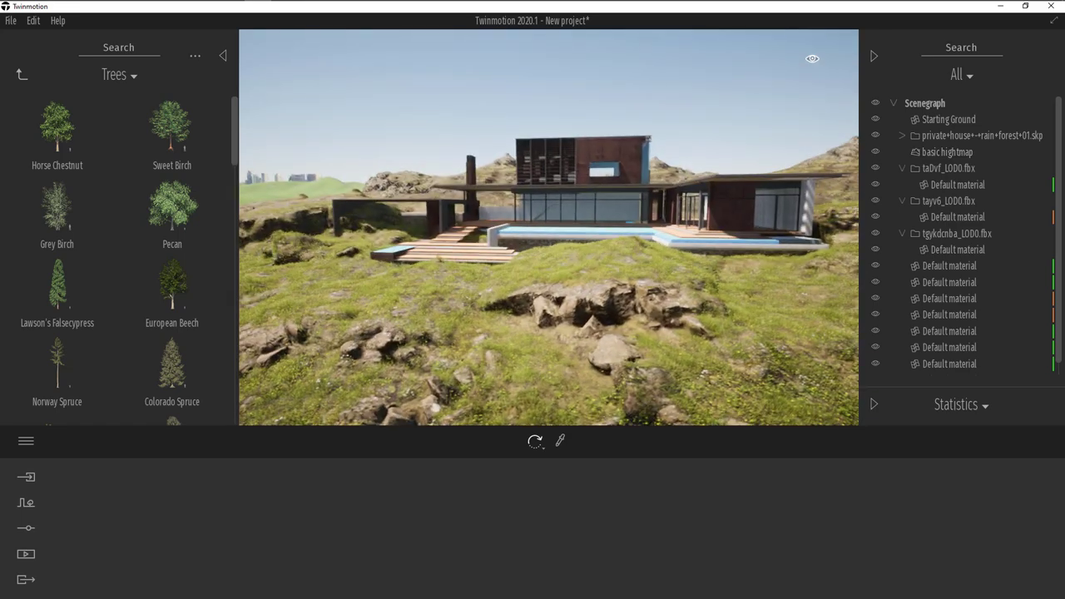
Examine the vegetation and rocks around the house and the whole rocky island from above.
scroll(1040, 325, down, 2)
scroll(957, 221, up, 2)
key(s)
key(q)
right_drag(557, 301, 556, 209)
key(e)
key(a)
key(e)
key(s)
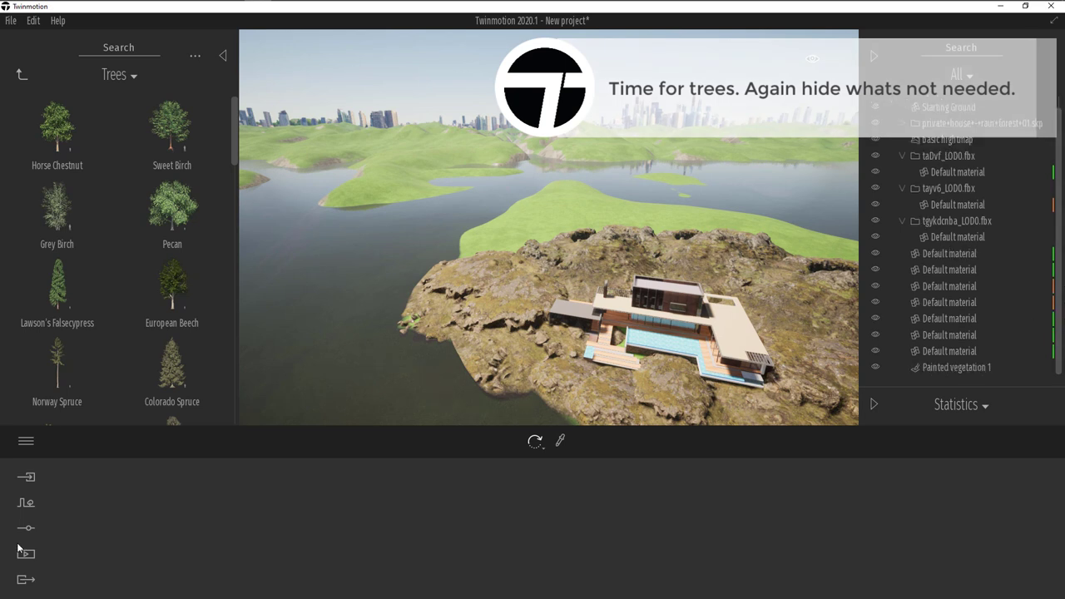
Open vegetation painting and hide the private house model.
click(30, 506)
click(490, 511)
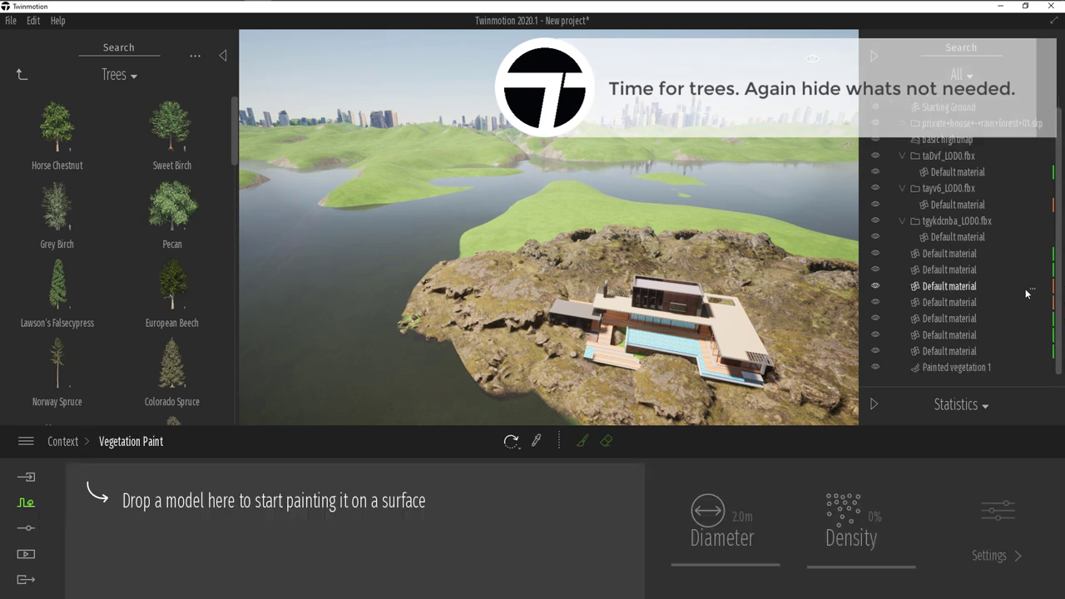
drag(1061, 226, 1059, 213)
right_drag(549, 273, 555, 286)
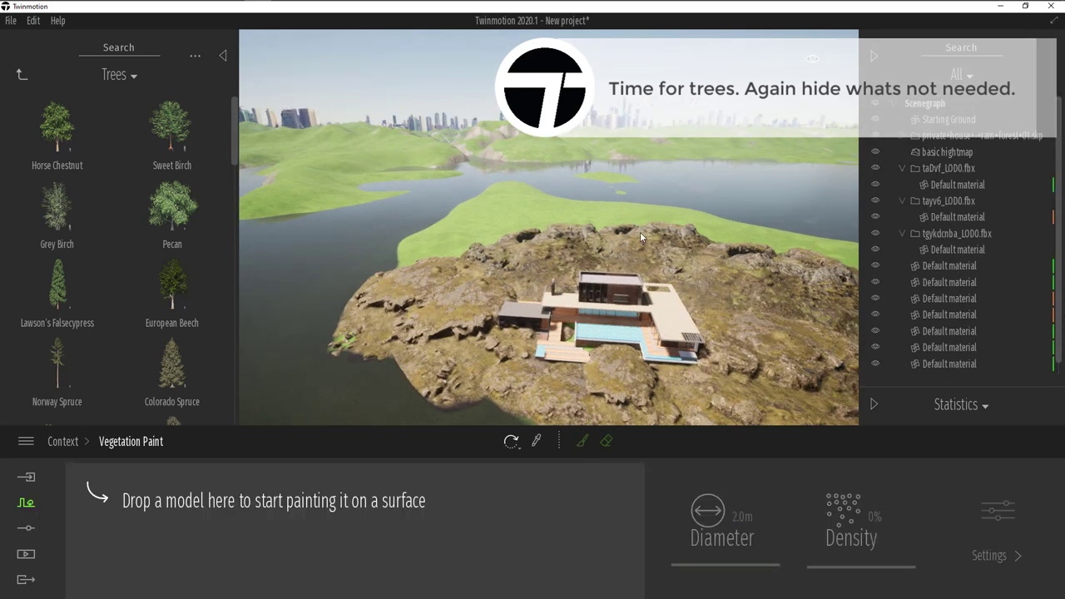
click(875, 137)
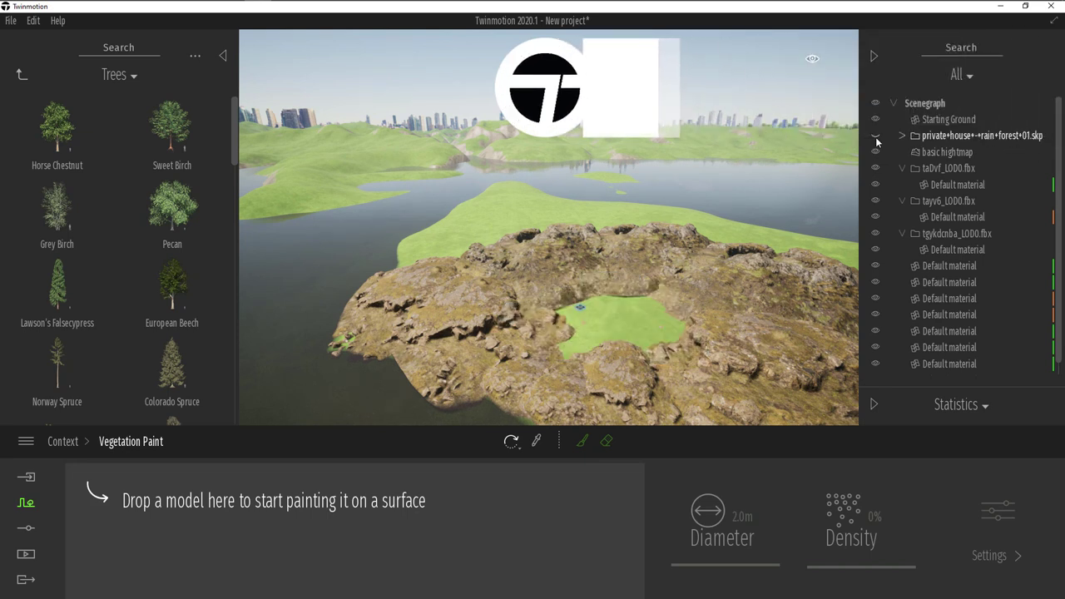
drag(1060, 215, 1060, 264)
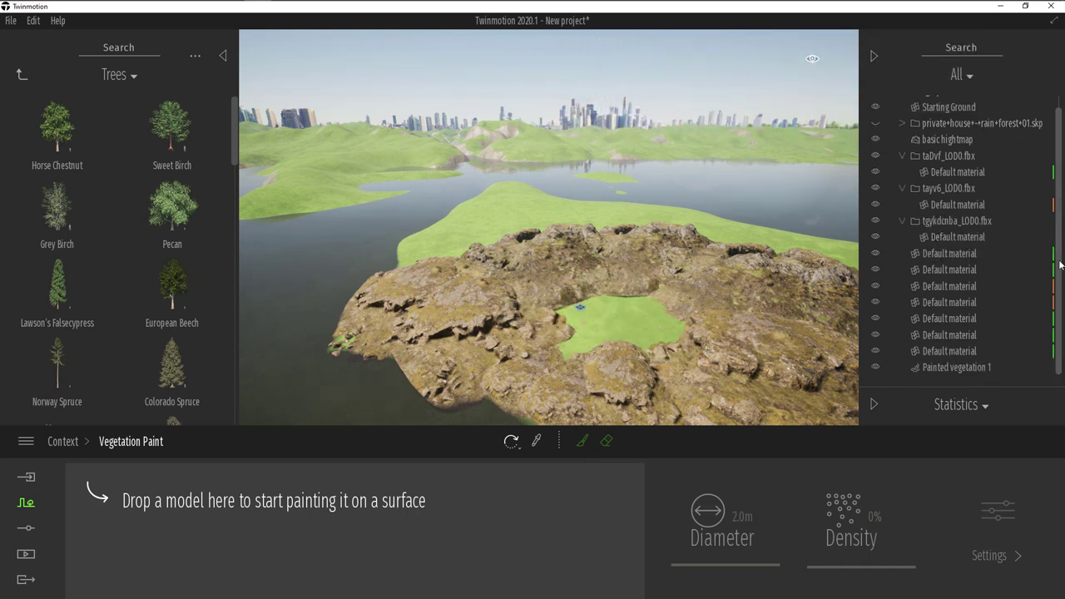
key(Delete)
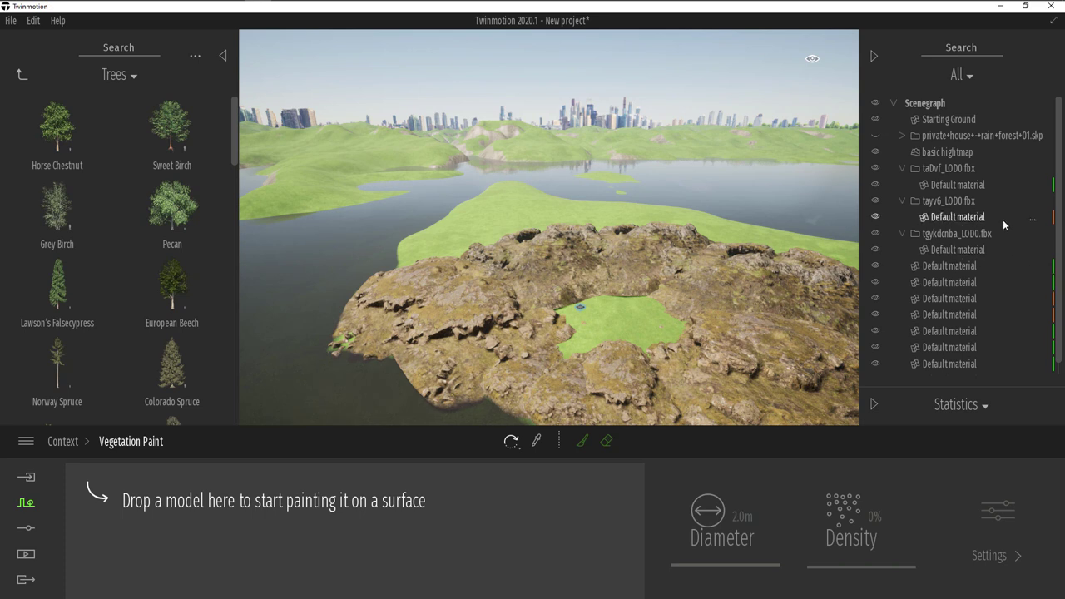
Place an additional Starting Ground primitive over the lake beside the rocky island and hide the original Starting Ground.
click(22, 77)
click(22, 76)
click(81, 218)
click(76, 216)
drag(57, 132, 287, 290)
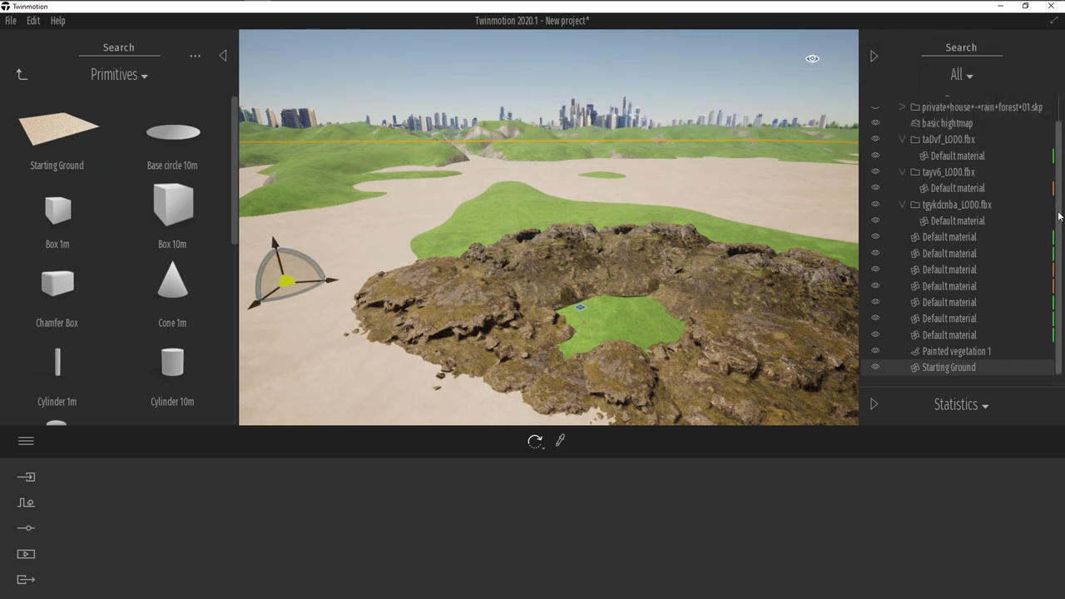
drag(1059, 215, 1061, 174)
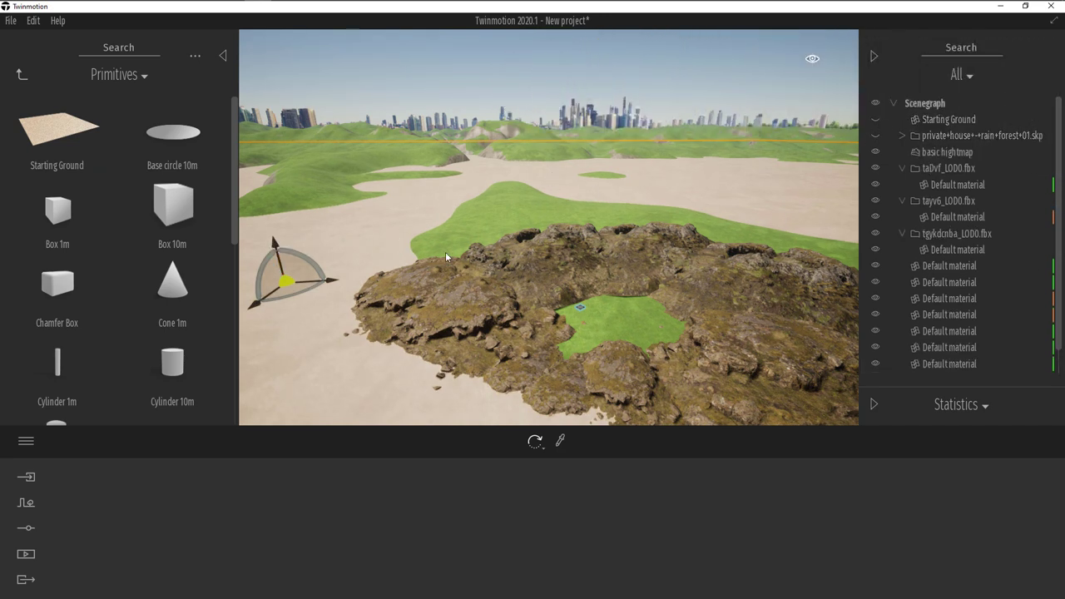
key(Escape)
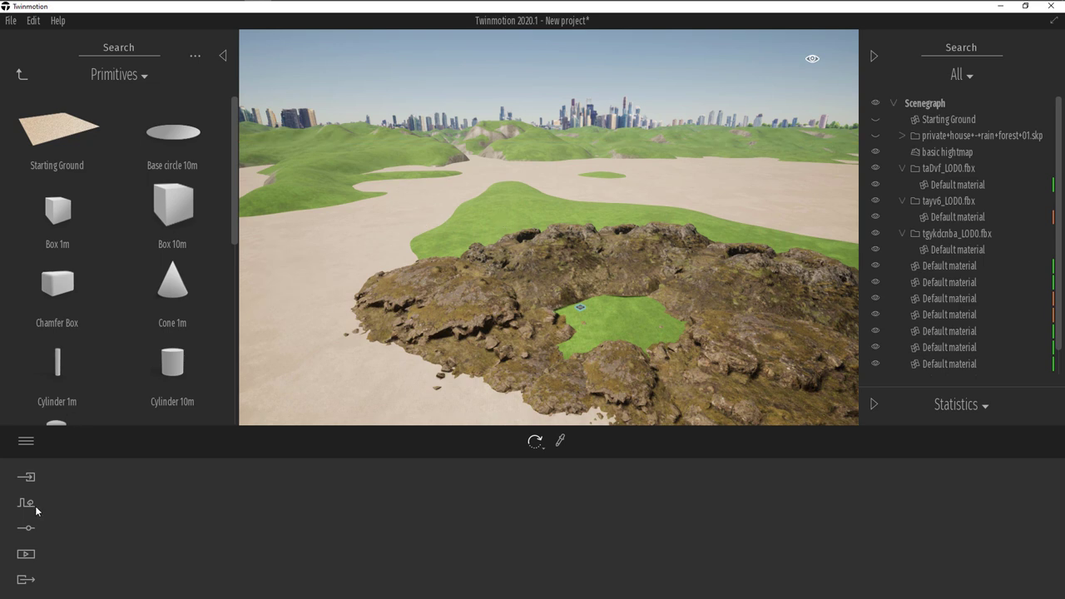
Set up a new vegetation paint mix with three Colorado Spruce entries and one Mugo Pine.
click(30, 500)
click(493, 516)
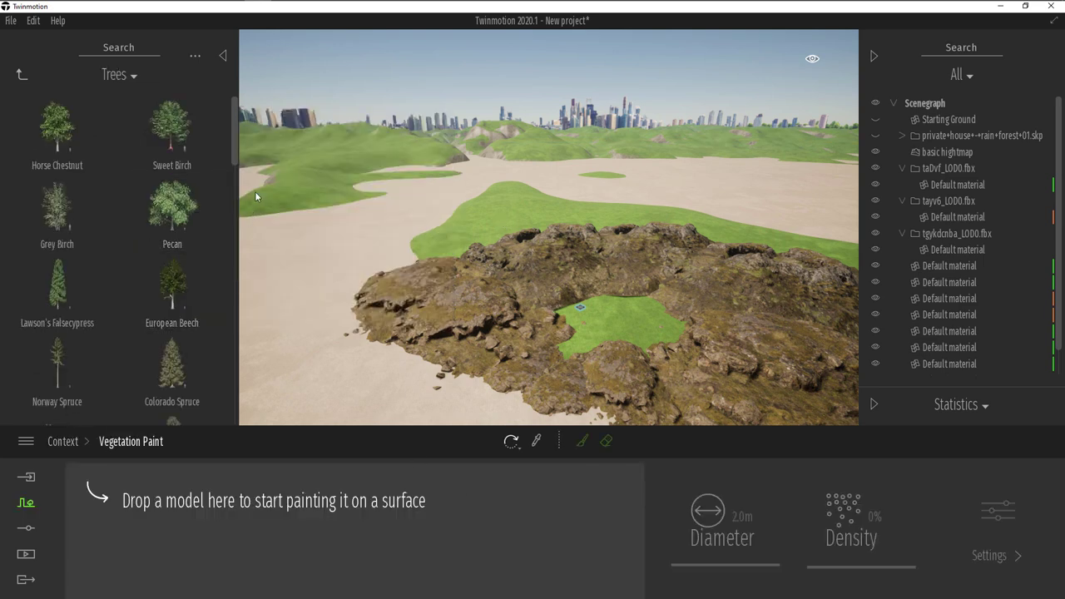
scroll(197, 333, down, 2)
drag(185, 321, 119, 502)
drag(53, 386, 225, 518)
scroll(173, 288, down, 1)
drag(174, 288, 190, 499)
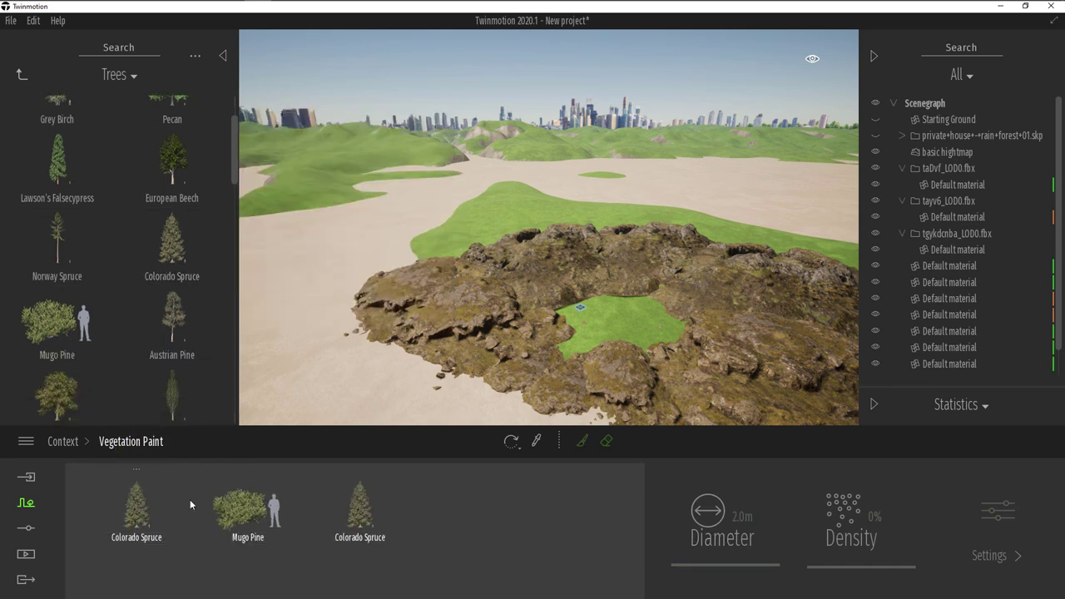
drag(187, 281, 349, 516)
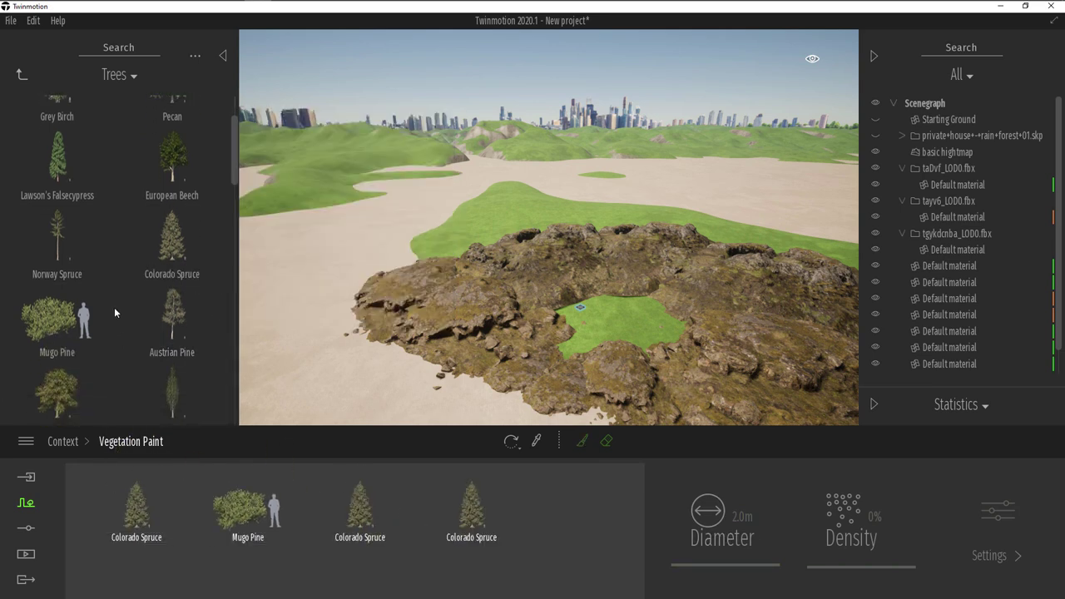
scroll(175, 321, down, 2)
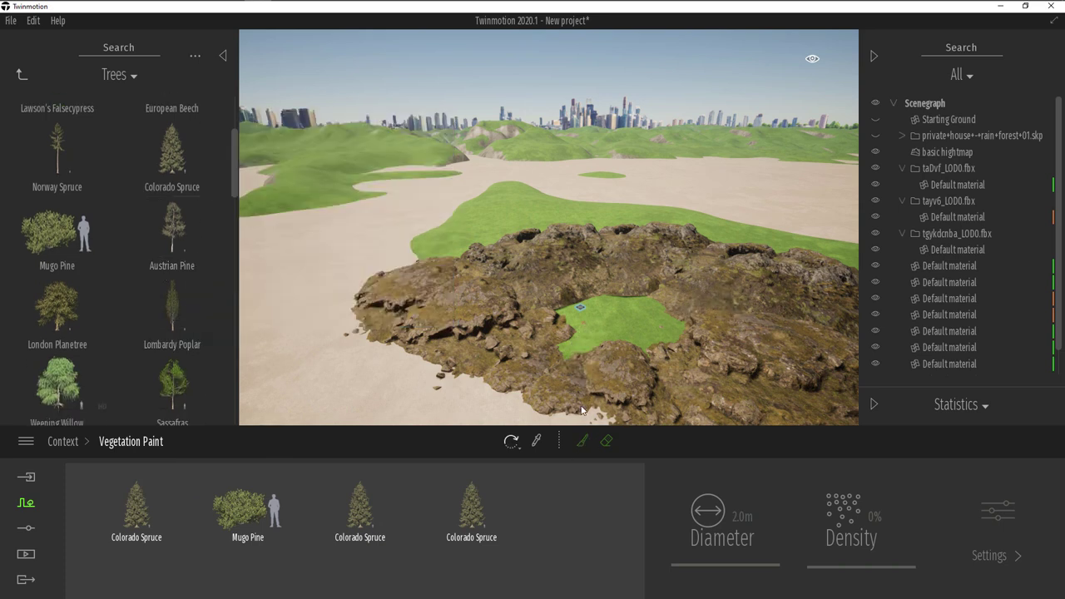
Set the density of all four trees in the paint mix to 25%.
click(582, 441)
click(158, 505)
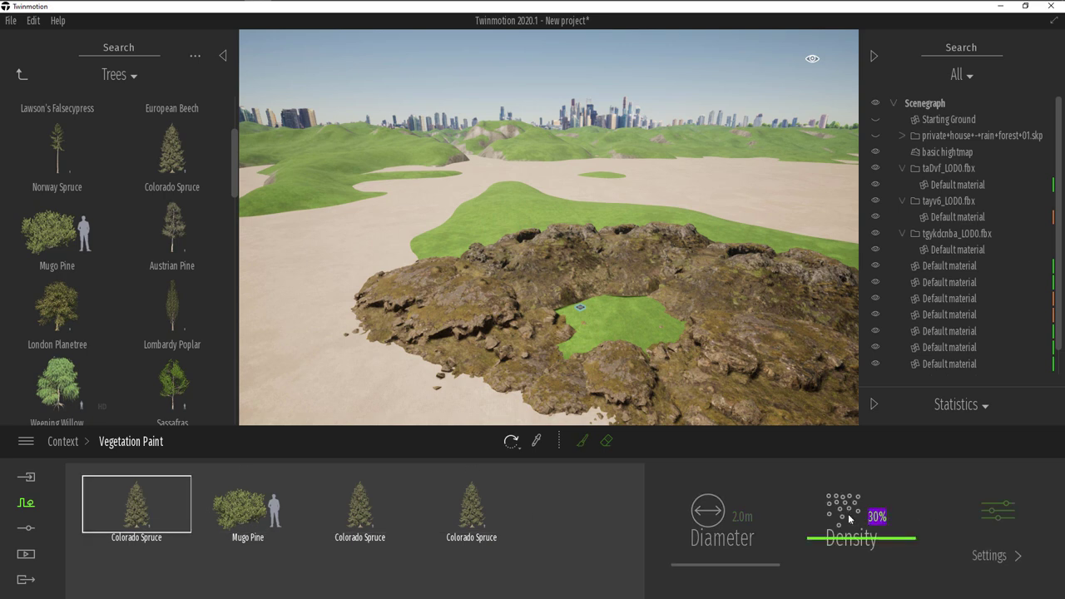
shift+click(475, 517)
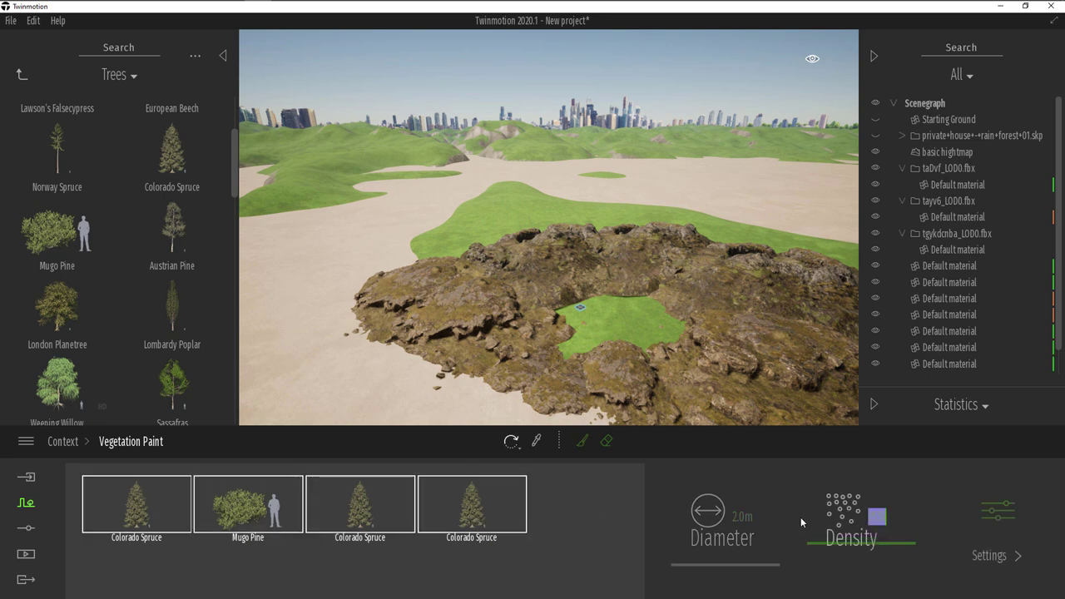
Adjust the age of the Colorado Spruce entries in the mix and set the Mugo Pine's age to 100%.
click(142, 521)
click(986, 517)
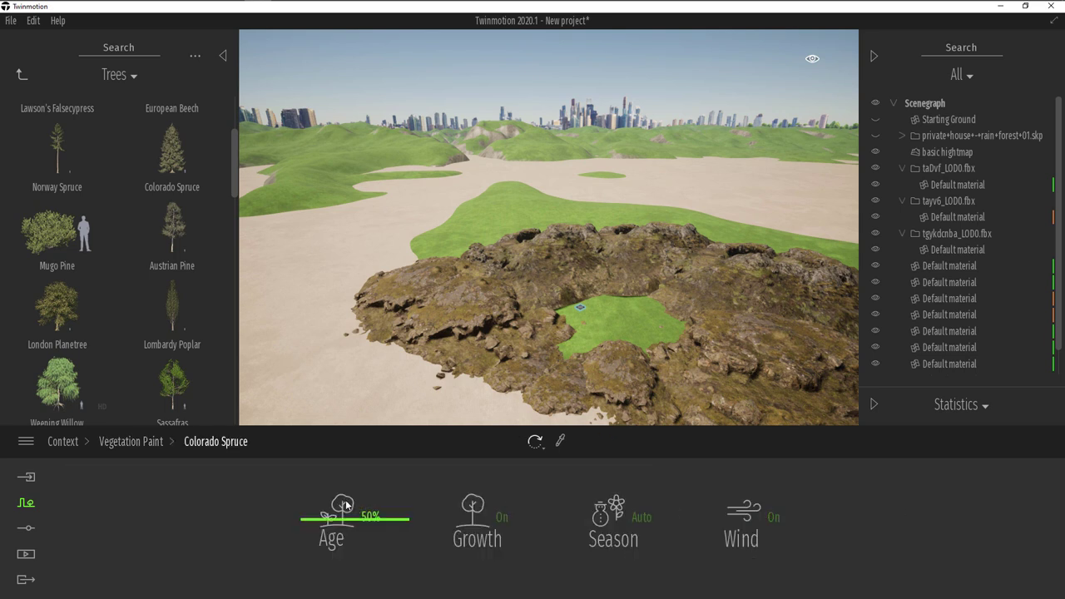
click(150, 441)
click(999, 511)
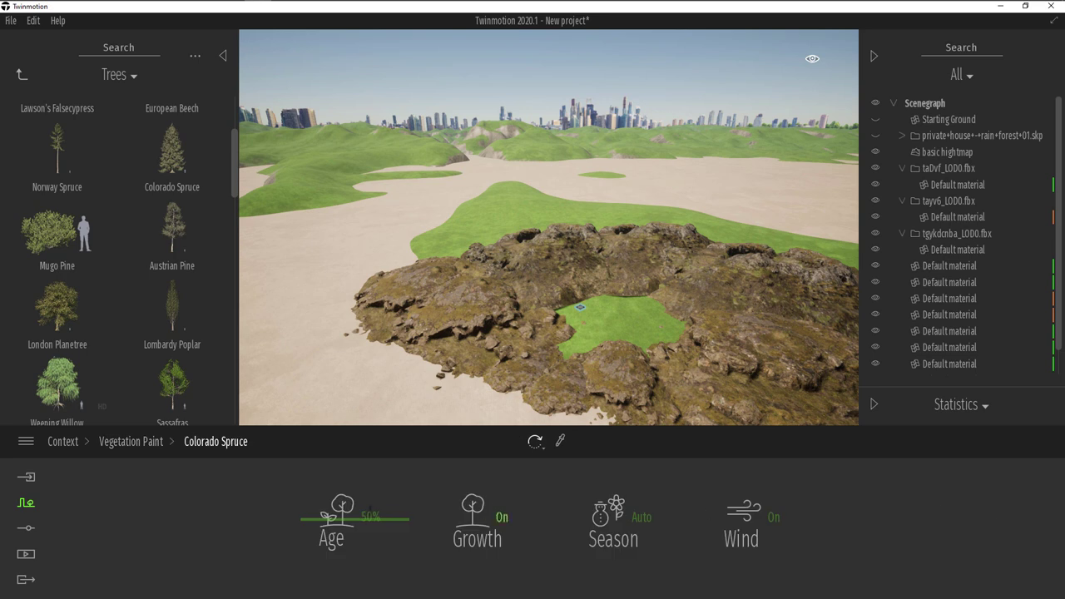
click(150, 443)
click(1004, 513)
click(138, 443)
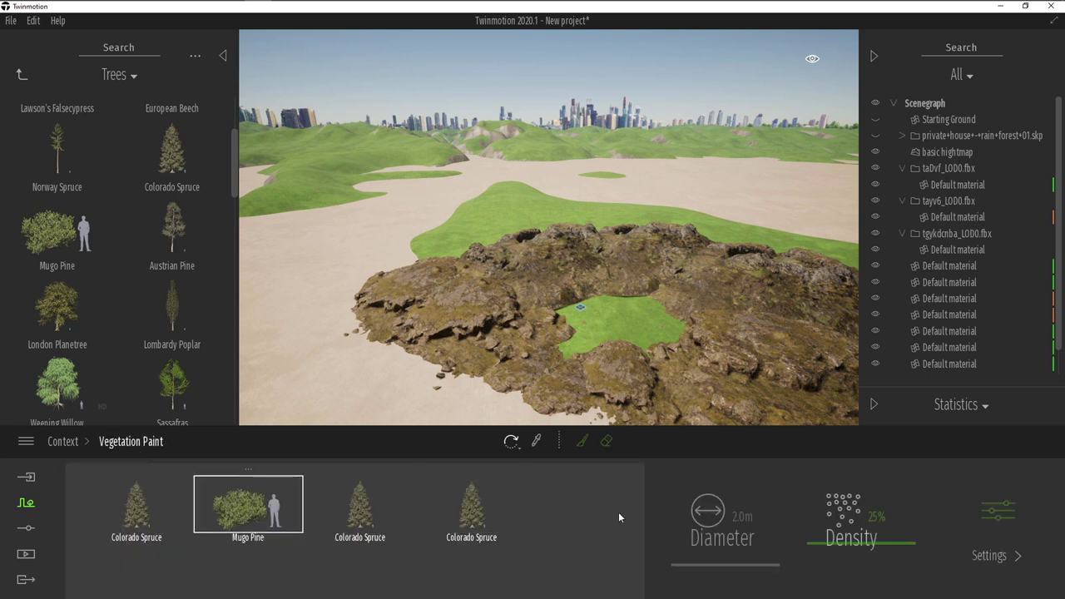
click(999, 511)
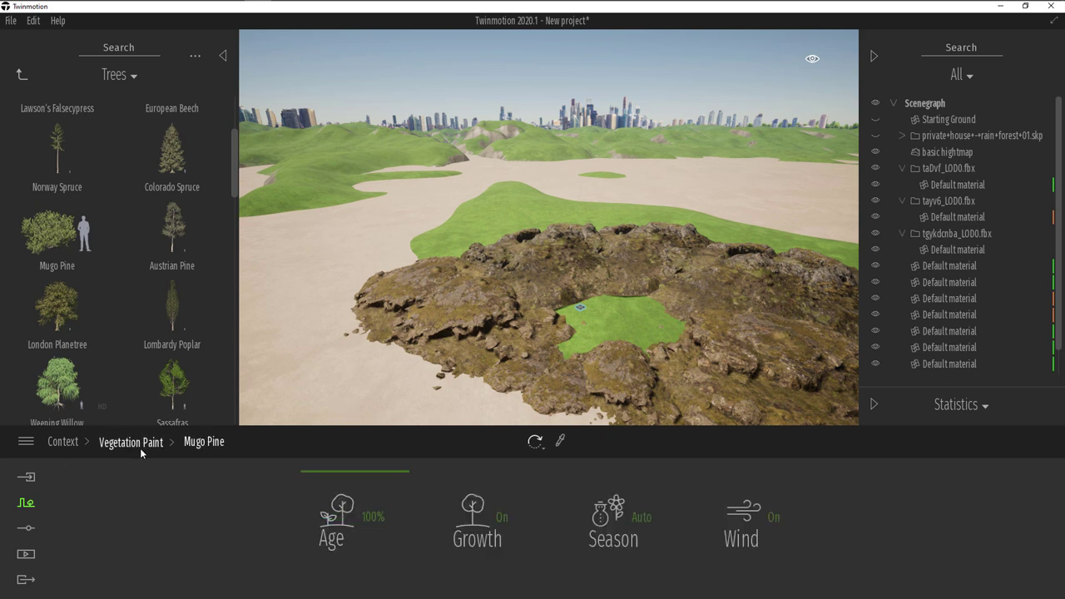
click(139, 444)
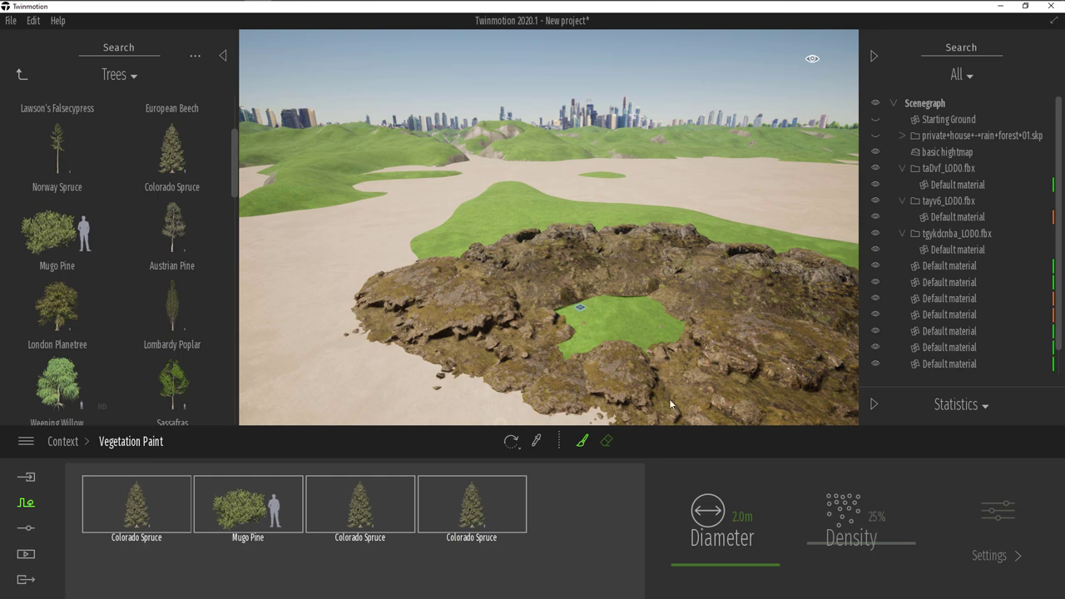
Set the brush diameter to 100 m and paint the tree mix along the distant shores and the islet beyond the peninsula.
drag(713, 542, 799, 541)
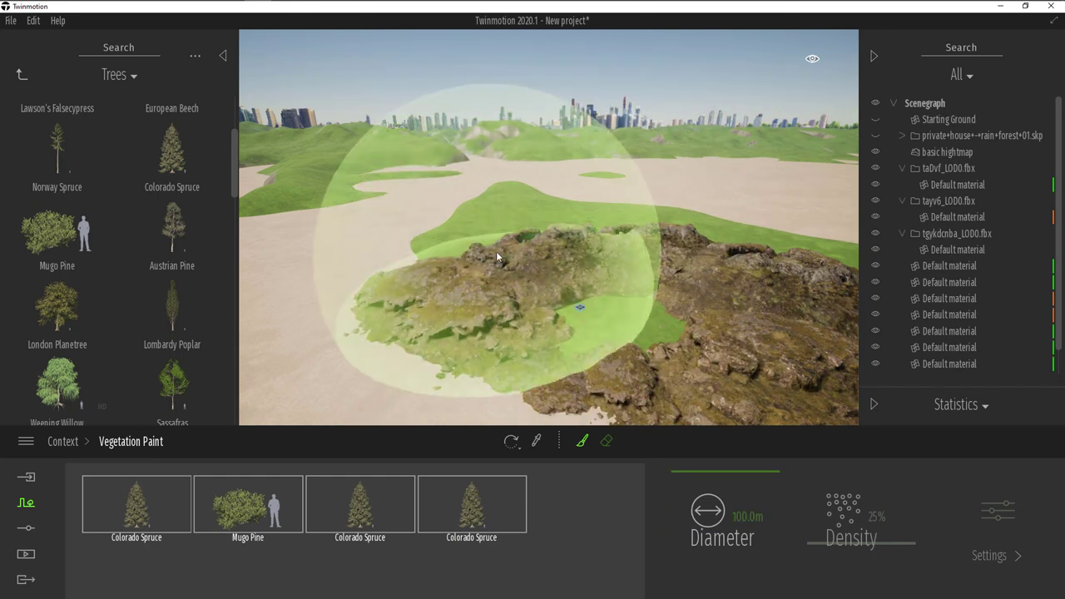
key(e)
right_drag(528, 233, 366, 242)
mouse_move(380, 254)
mouse_down()
mouse_move(407, 231)
mouse_move(389, 213)
mouse_move(394, 191)
mouse_move(552, 169)
mouse_move(594, 179)
mouse_up()
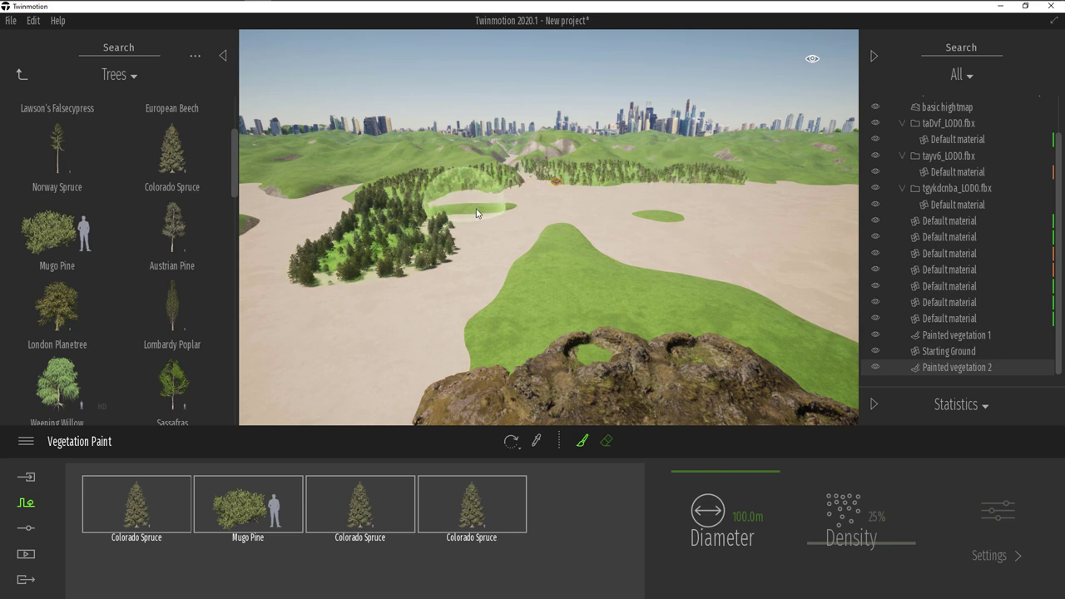
drag(503, 212, 506, 211)
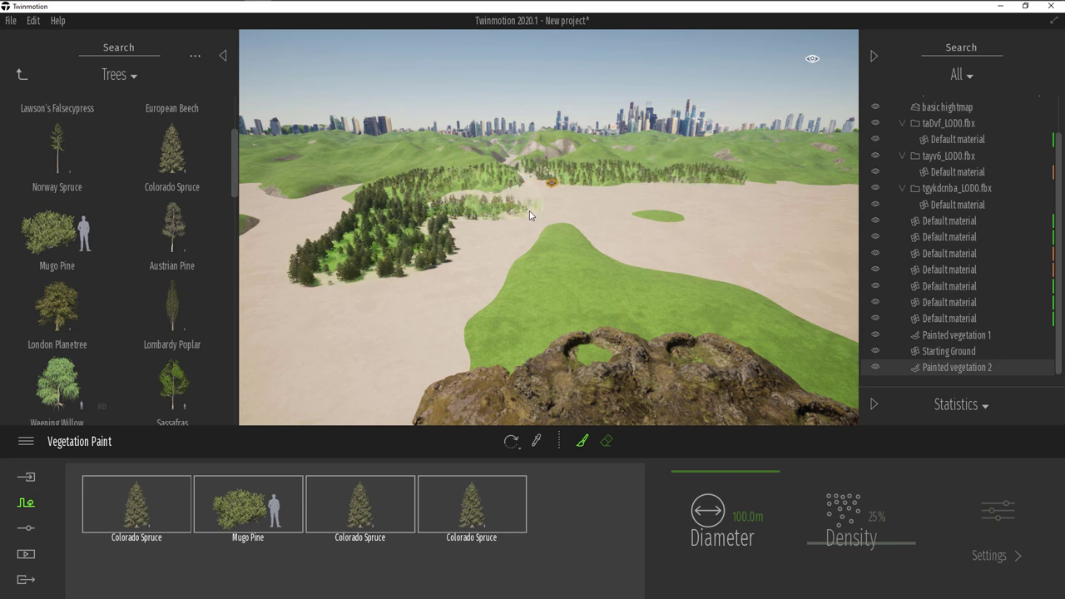
Paint the tree mix over the green peninsula and the rocky island with the 100 m brush.
drag(558, 322, 673, 353)
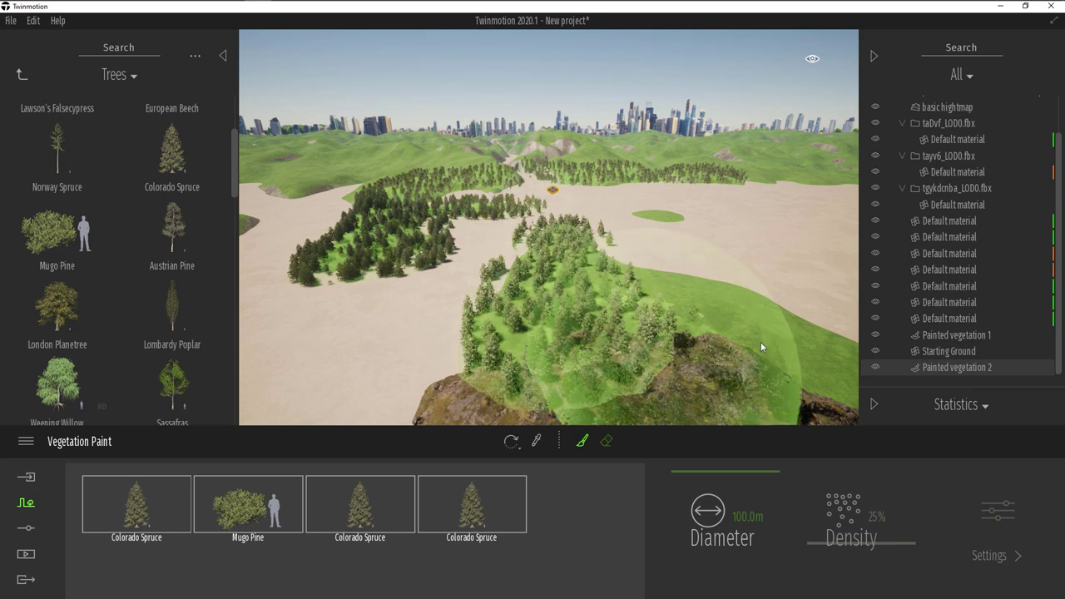
click(723, 333)
mouse_move(723, 333)
right_down()
mouse_move(629, 246)
mouse_move(724, 143)
mouse_move(600, 269)
right_up()
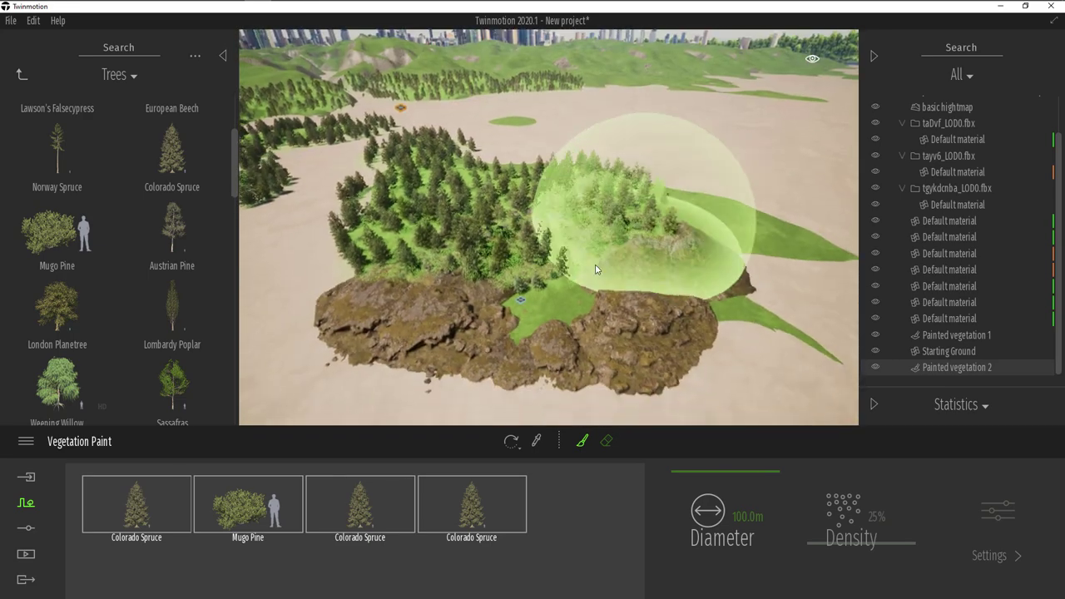
mouse_move(597, 228)
mouse_down()
mouse_move(601, 237)
mouse_move(449, 241)
mouse_move(484, 241)
mouse_move(462, 243)
mouse_move(471, 233)
mouse_up()
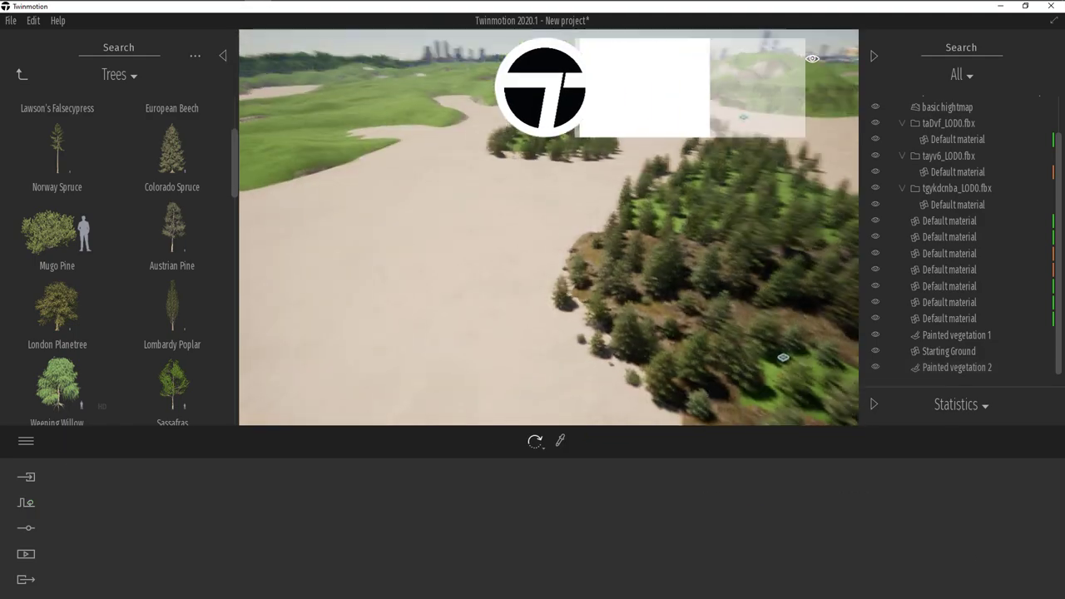
Delete the extra Starting Ground plane covering the lake around the island.
key(w)
right_drag(441, 366, 569, 321)
click(505, 329)
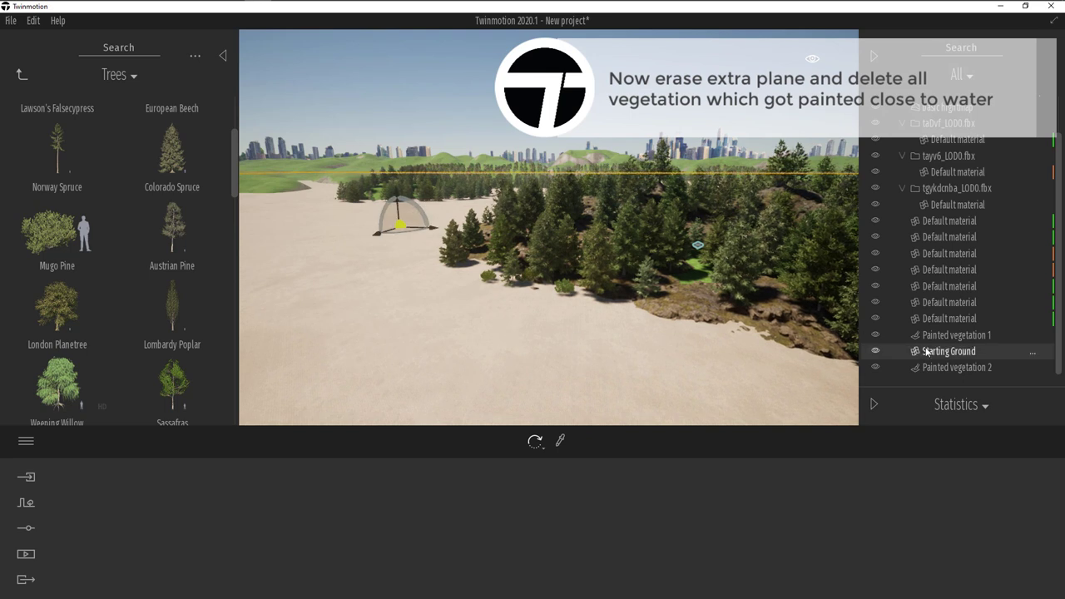
key(Delete)
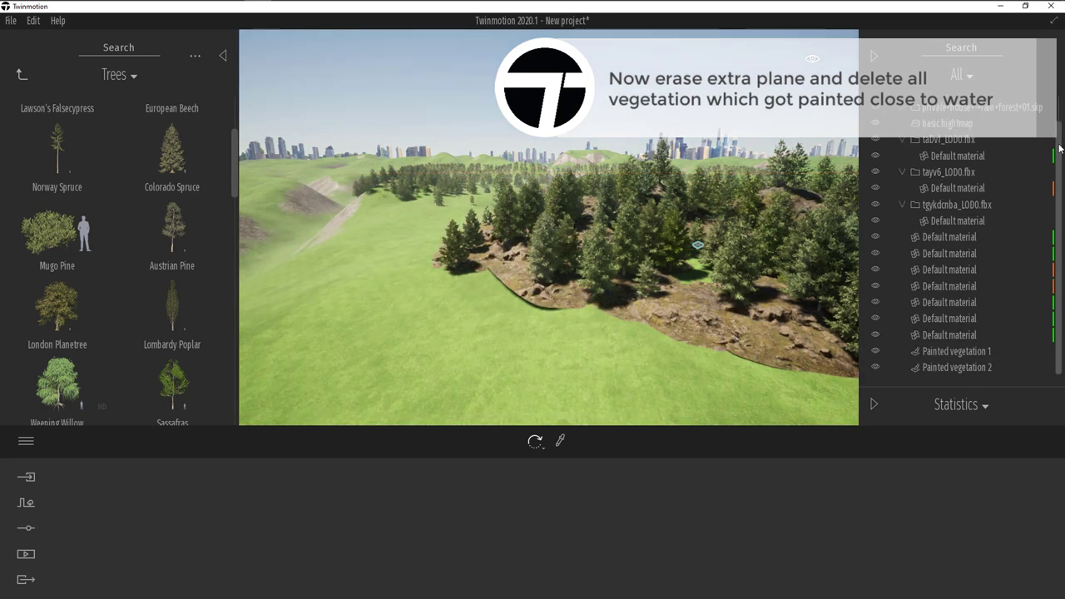
Show the original Starting Ground again and toggle the private house on and off to check its location among the trees.
scroll(1060, 148, up, 2)
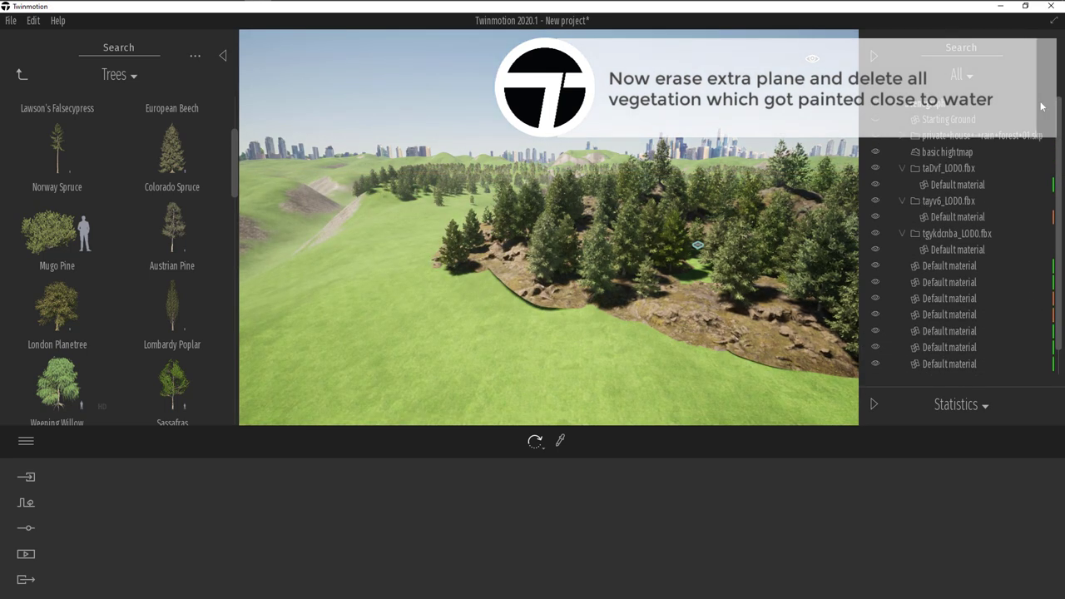
click(875, 119)
key(w)
click(876, 136)
click(876, 136)
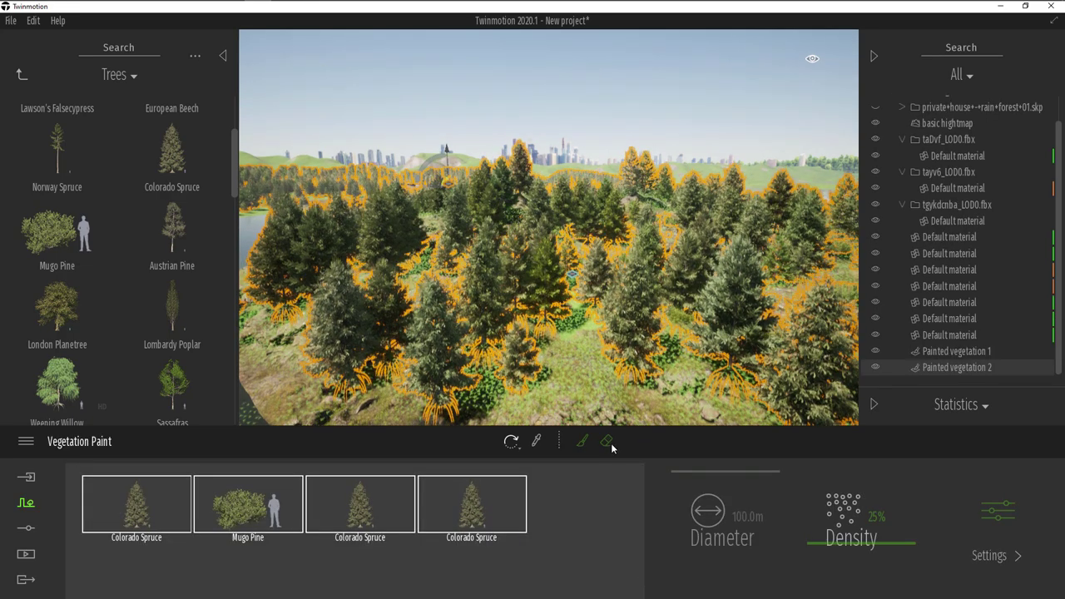
Erase the painted trees from the house clearing and the rocks in front of it with a 20 m eraser.
click(606, 441)
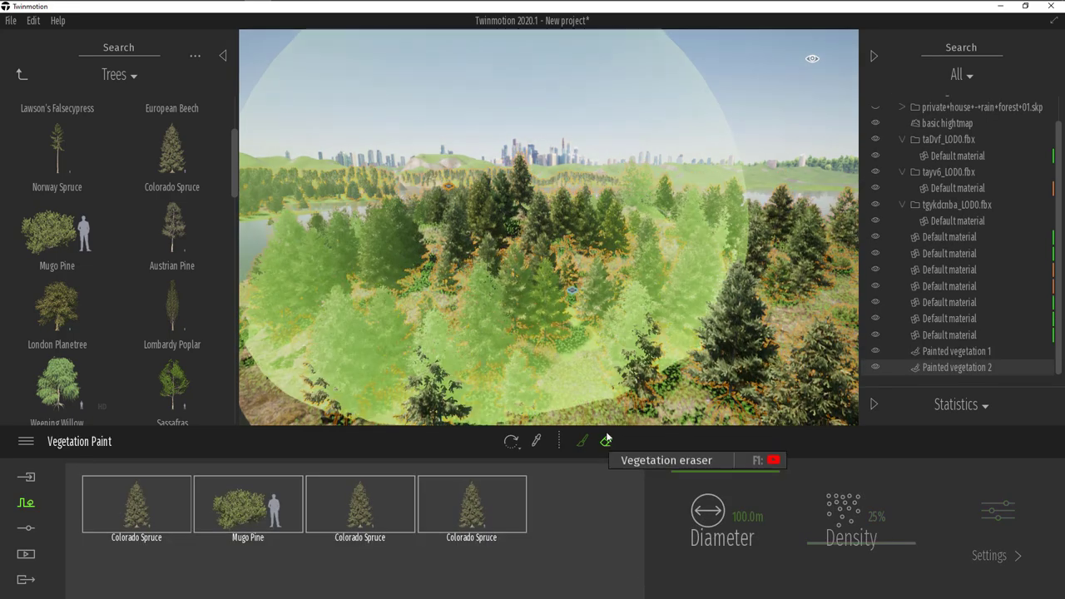
click(747, 516)
text(20)
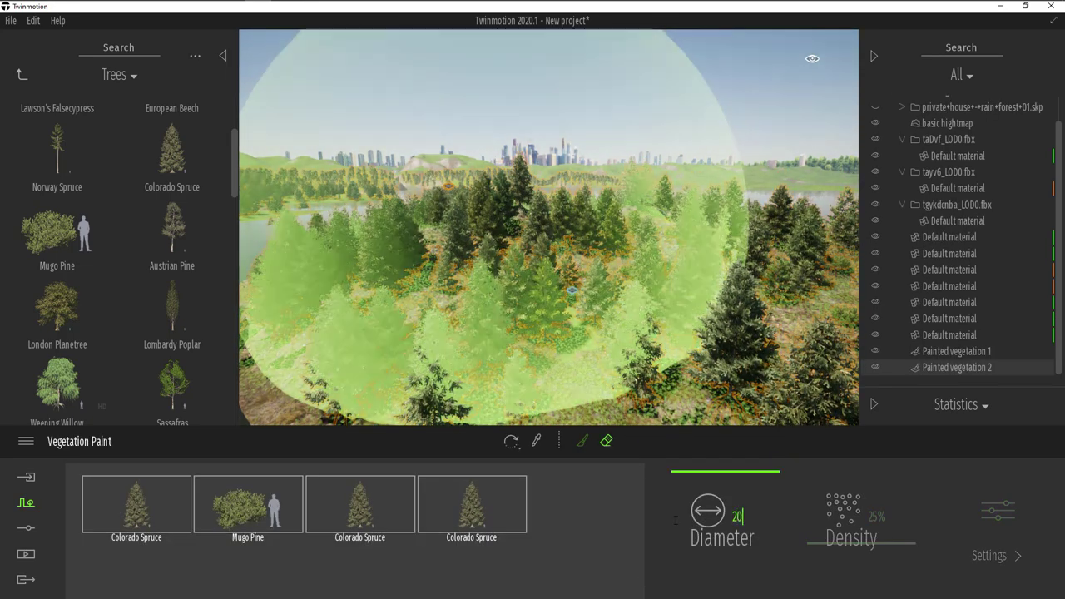
key(Return)
mouse_move(549, 298)
mouse_down()
mouse_move(668, 314)
mouse_move(642, 344)
mouse_move(683, 351)
mouse_move(612, 354)
mouse_move(558, 372)
mouse_move(573, 341)
mouse_move(663, 295)
mouse_up()
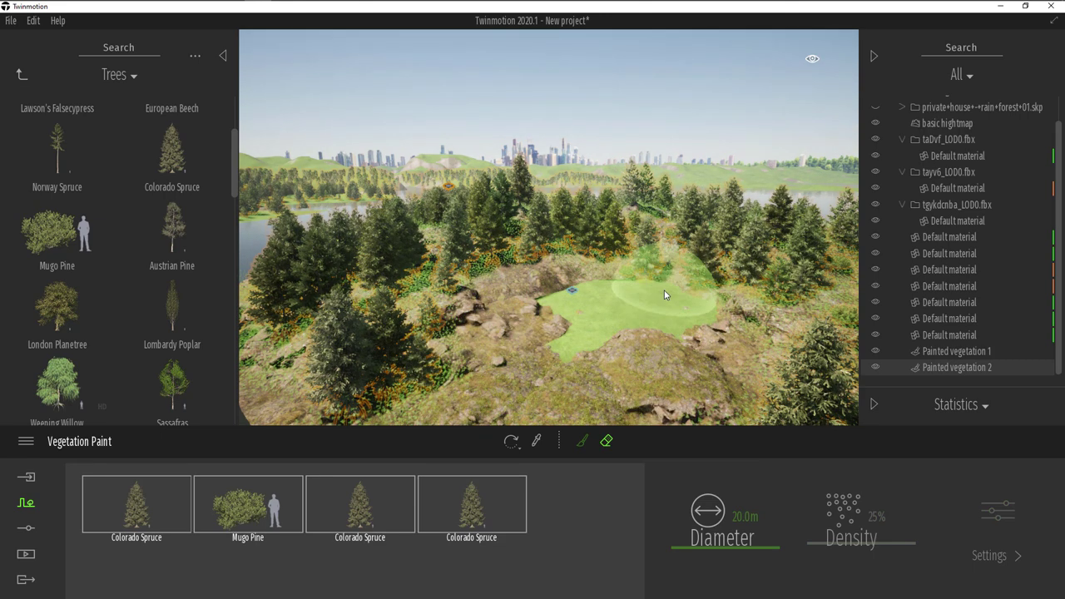
Leave vegetation painting and show the private house model again.
key(Escape)
key(Escape)
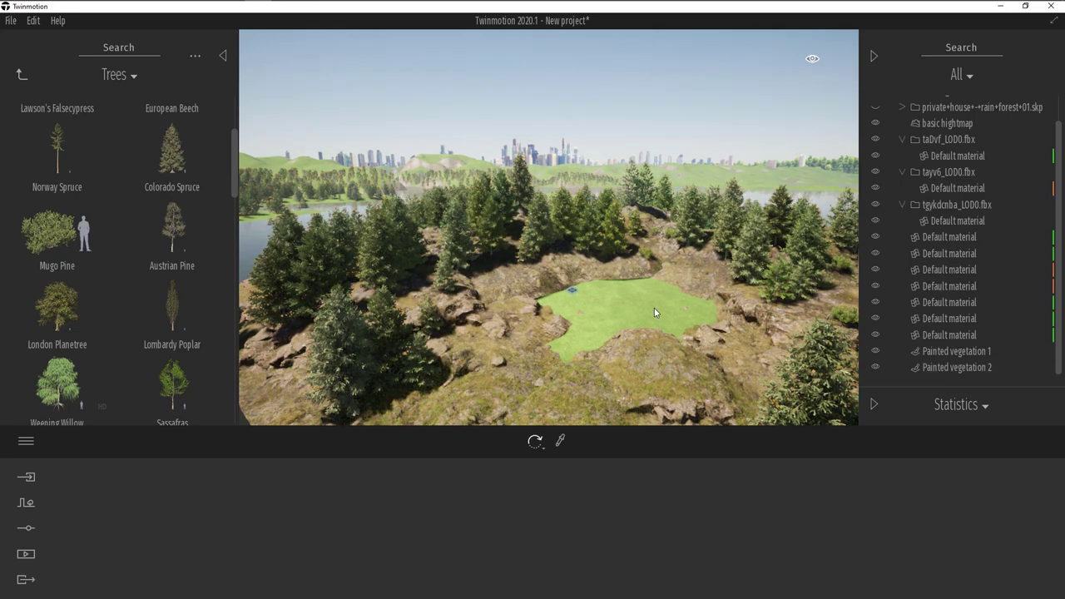
key(q)
click(876, 107)
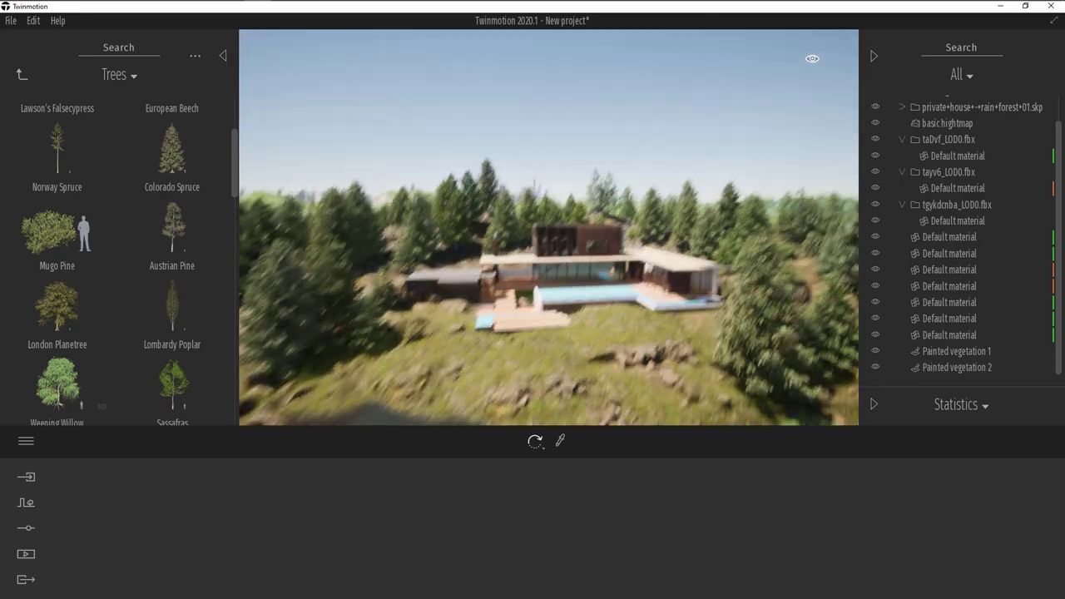
Erase the painted spruces in front of the house's pool wing with the 20 m vegetation eraser and leave painting.
scroll(742, 278, up, 3)
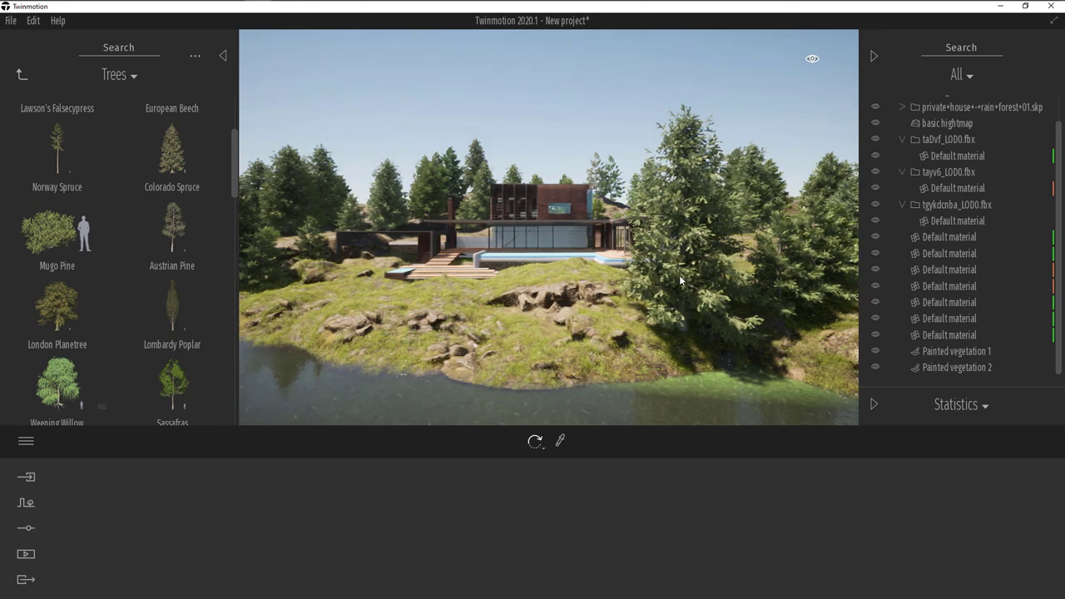
click(726, 285)
click(607, 442)
drag(650, 345, 626, 337)
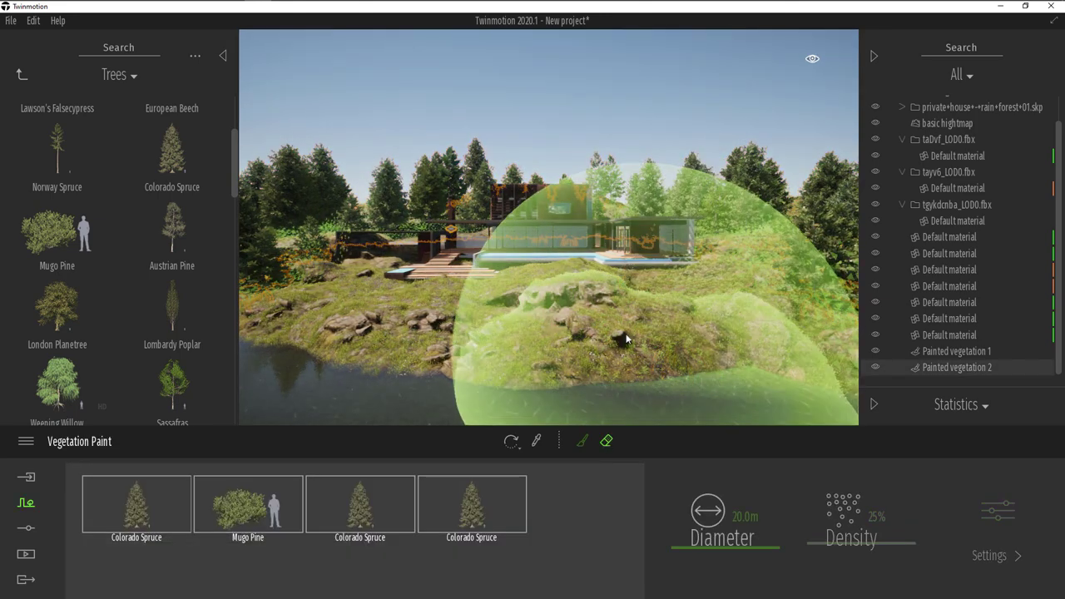
key(Escape)
key(Escape)
Place Background 1 from the user library's Background folder into the scene beyond the forested island.
mouse_move(635, 336)
middle_down()
mouse_move(721, 338)
mouse_move(633, 322)
mouse_move(676, 371)
middle_up()
scroll(631, 315, down, 3)
scroll(677, 318, up, 4)
scroll(677, 318, down, 4)
right_drag(676, 319, 677, 349)
middle_drag(677, 319, 670, 354)
click(26, 503)
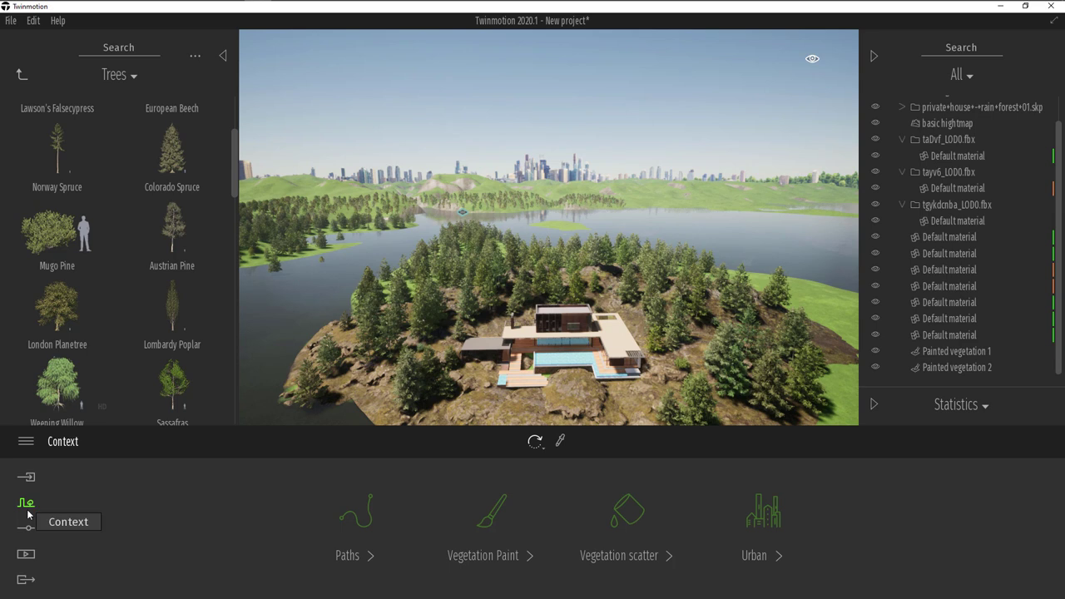
click(22, 78)
click(23, 78)
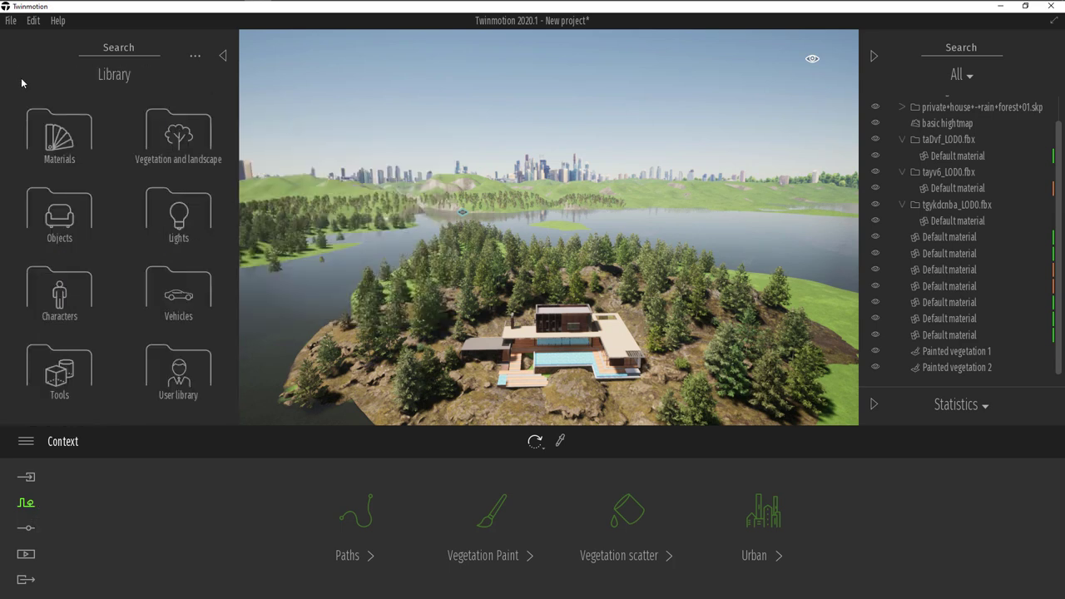
click(178, 370)
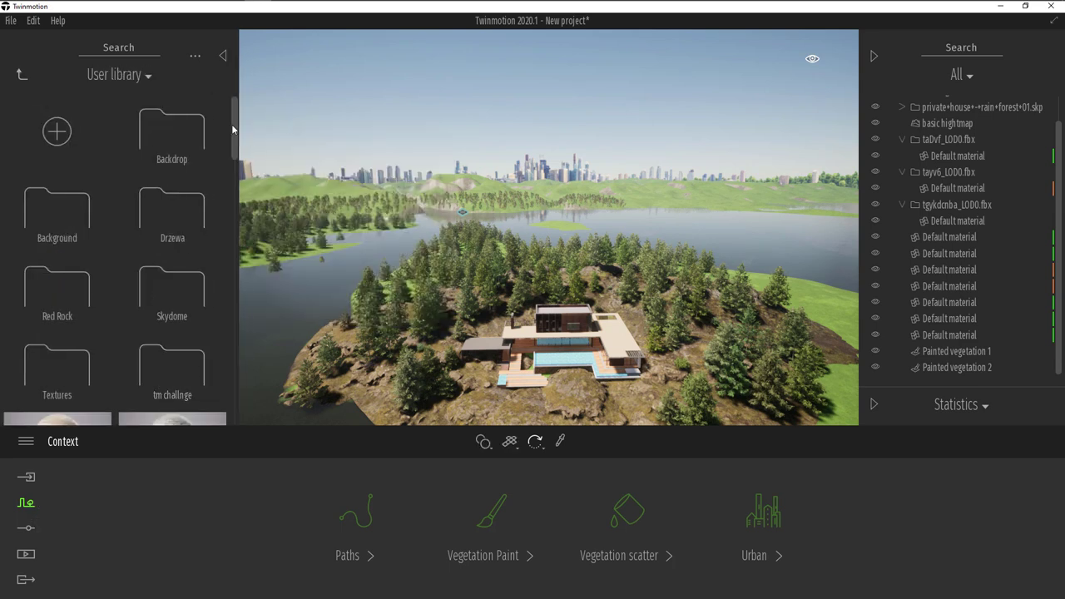
click(78, 210)
right_drag(304, 201, 302, 204)
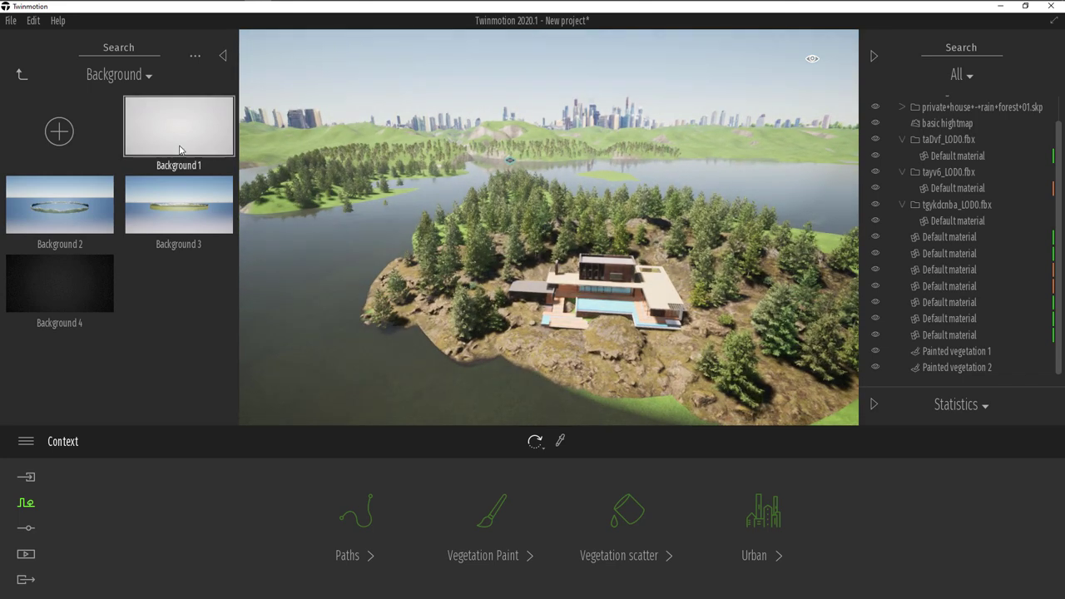
drag(184, 156, 550, 172)
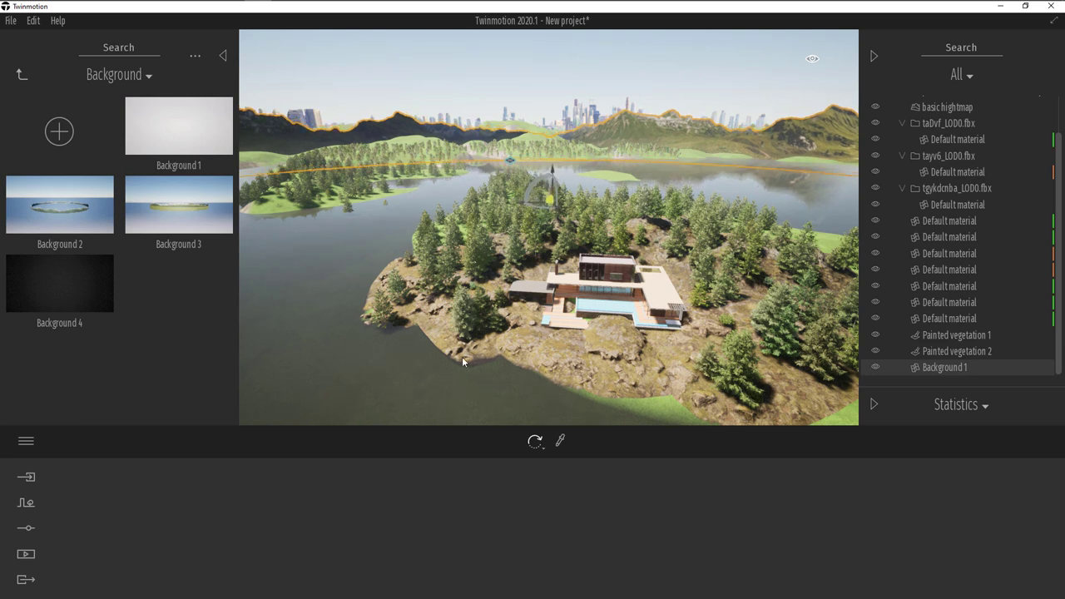
key(Escape)
Place Background 4 in the lake and rescale its snowy mountains uniformly.
drag(73, 293, 409, 372)
drag(391, 316, 411, 342)
click(541, 447)
click(539, 360)
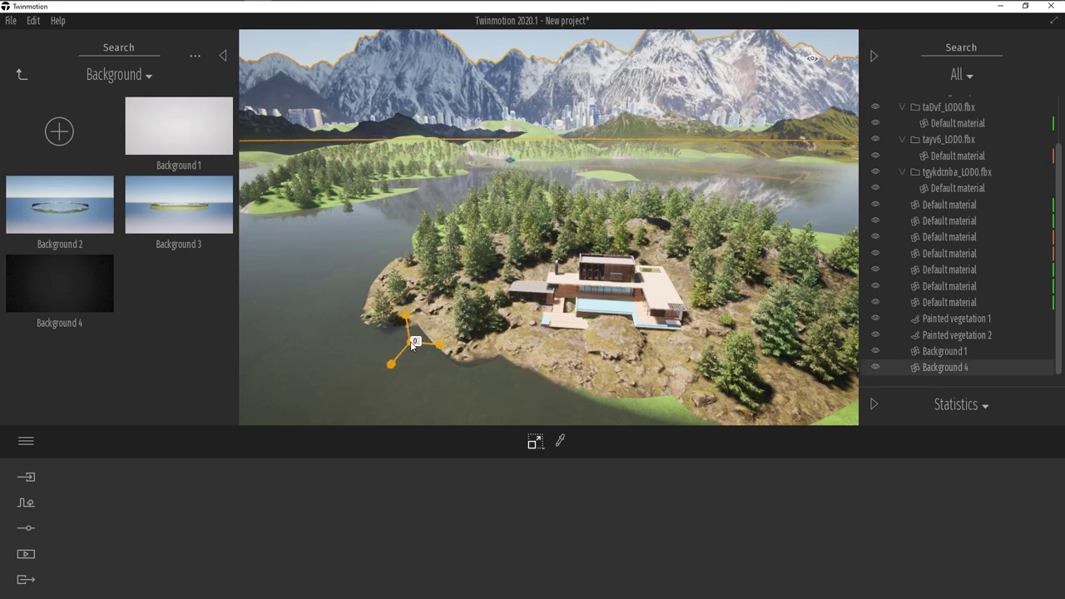
key(Return)
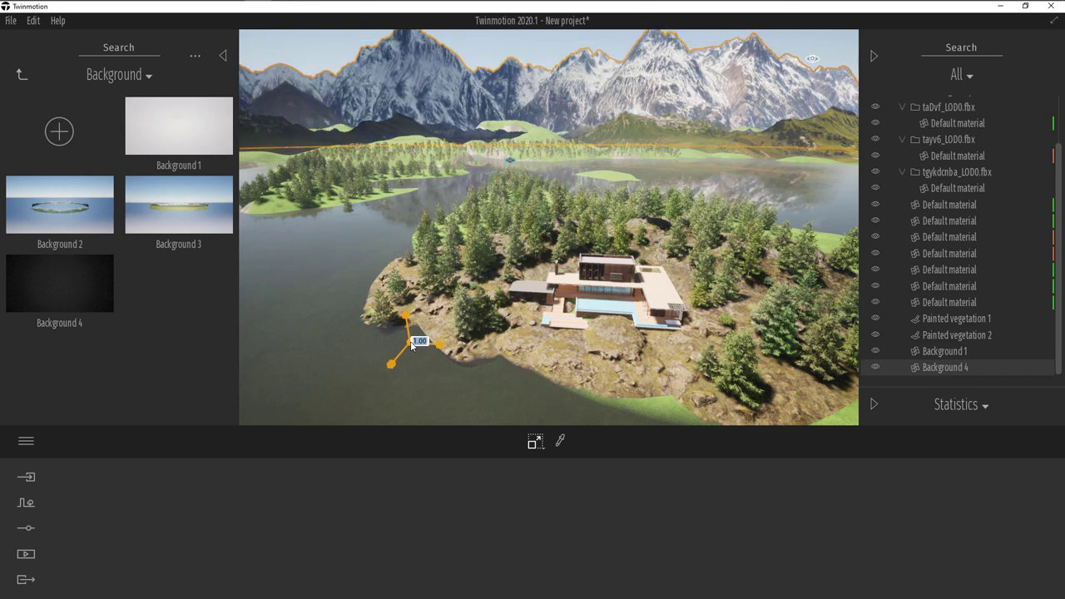
drag(414, 344, 413, 394)
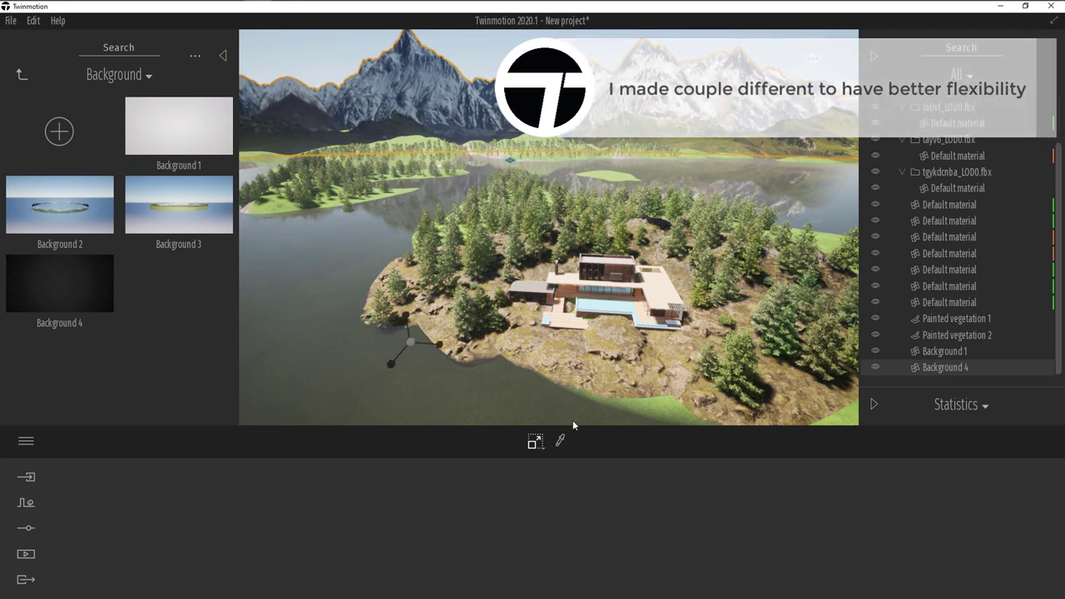
Lower the Background 4 mountains behind the lake with the Move tool.
click(537, 442)
click(545, 386)
drag(408, 337, 444, 468)
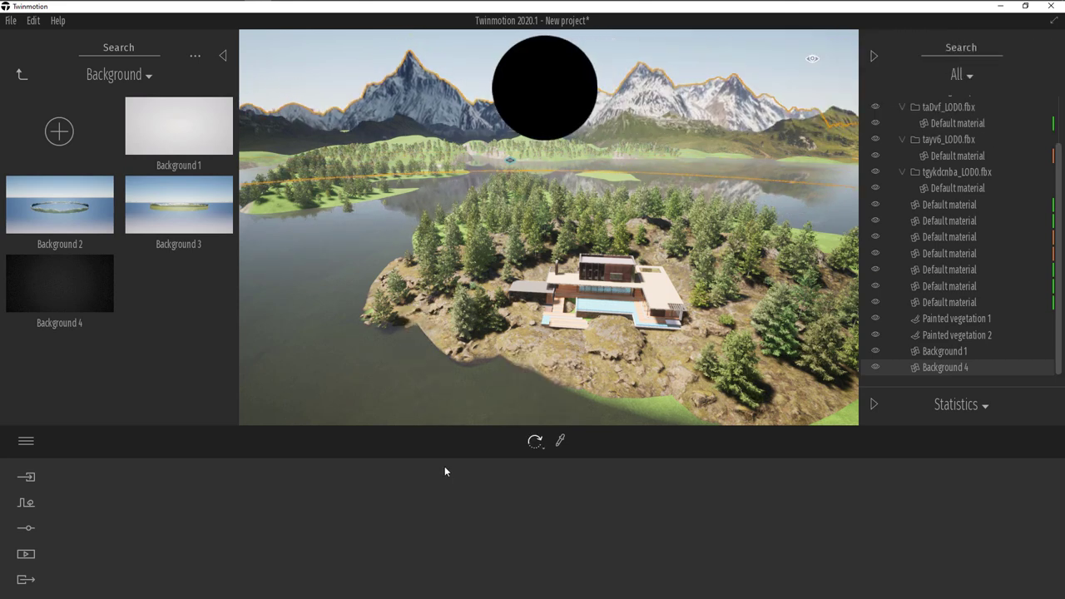
Place a second Background 4 in the lake and rotate it horizontally by about 20 degrees.
right_drag(490, 305, 416, 320)
drag(59, 283, 407, 340)
click(454, 334)
mouse_move(429, 384)
right_down()
mouse_move(483, 308)
mouse_move(491, 329)
mouse_move(429, 383)
right_up()
mouse_move(430, 387)
mouse_down()
mouse_move(406, 386)
mouse_move(416, 396)
mouse_up()
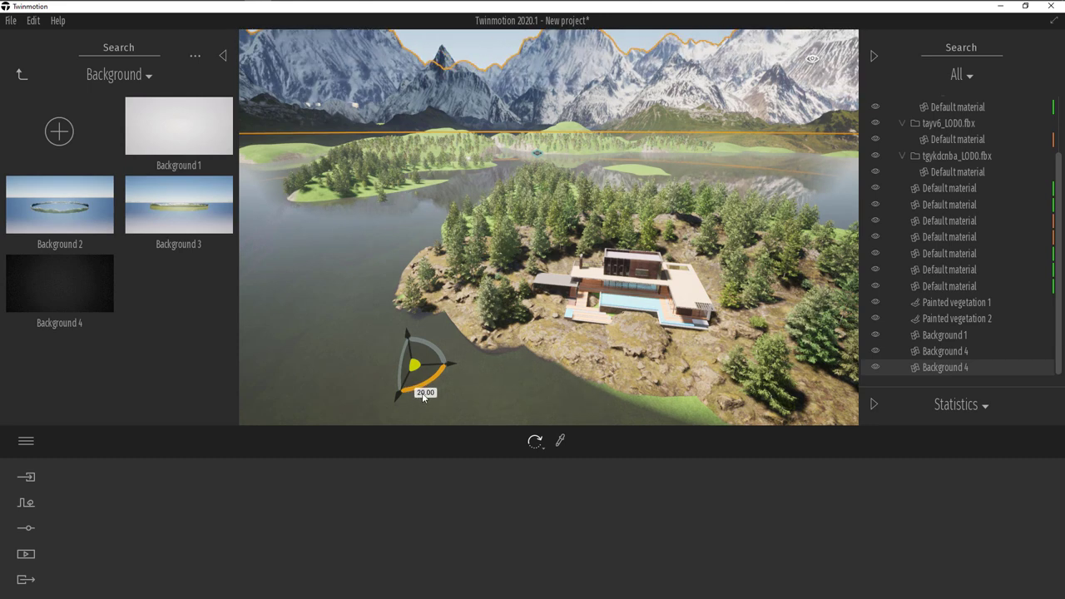
right_drag(417, 396, 429, 344)
Lower the second Background 4 mountain ring behind the lake and deselect it.
drag(386, 429, 388, 507)
right_drag(594, 292, 799, 350)
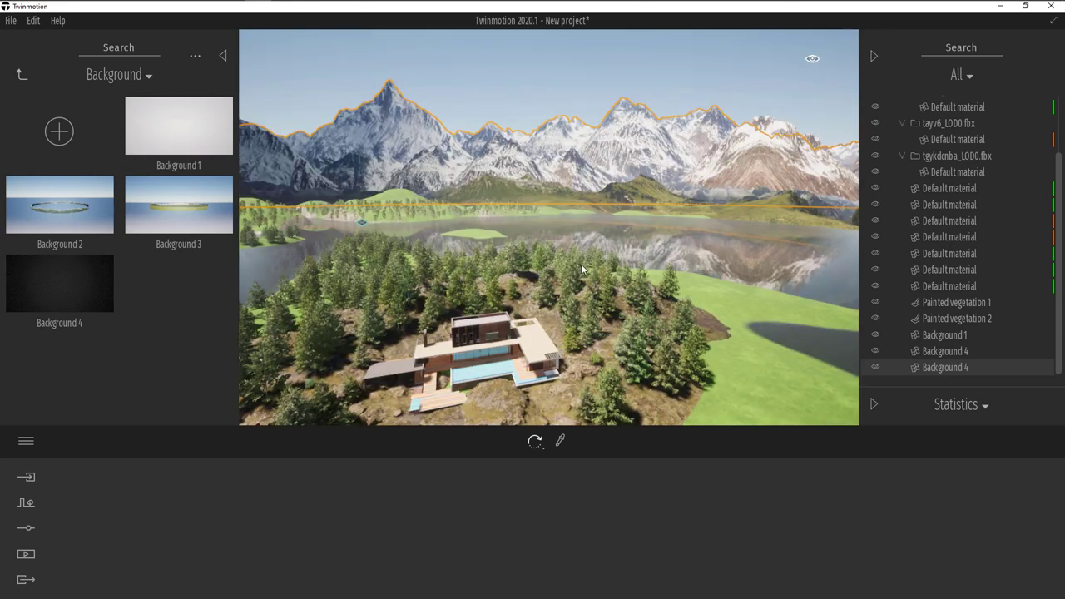
key(Escape)
Open the saved Image1 view and examine the mountains from eye level and from above the house.
click(358, 508)
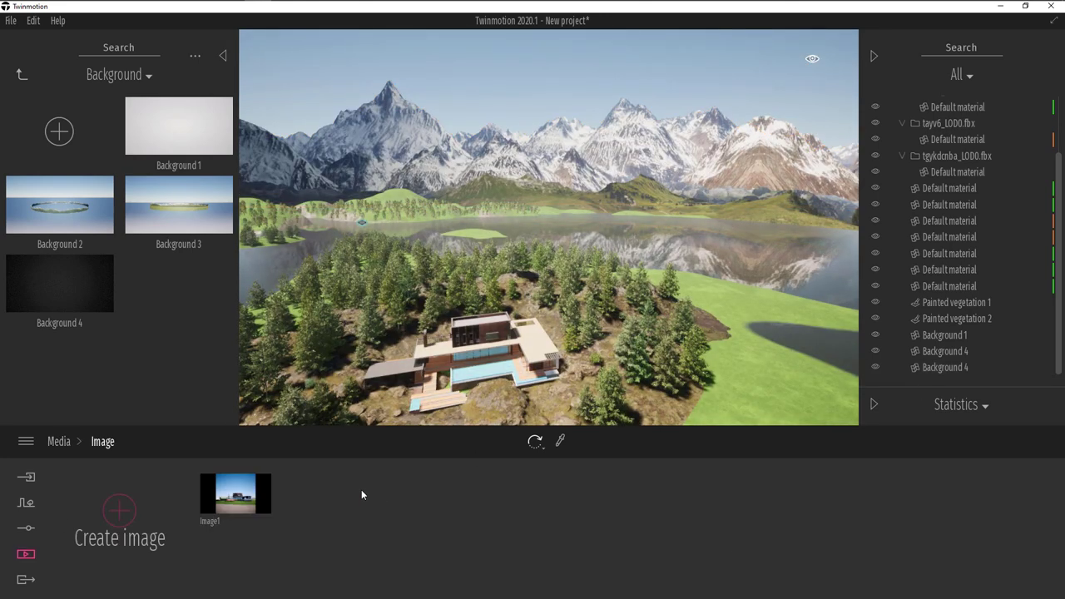
click(250, 495)
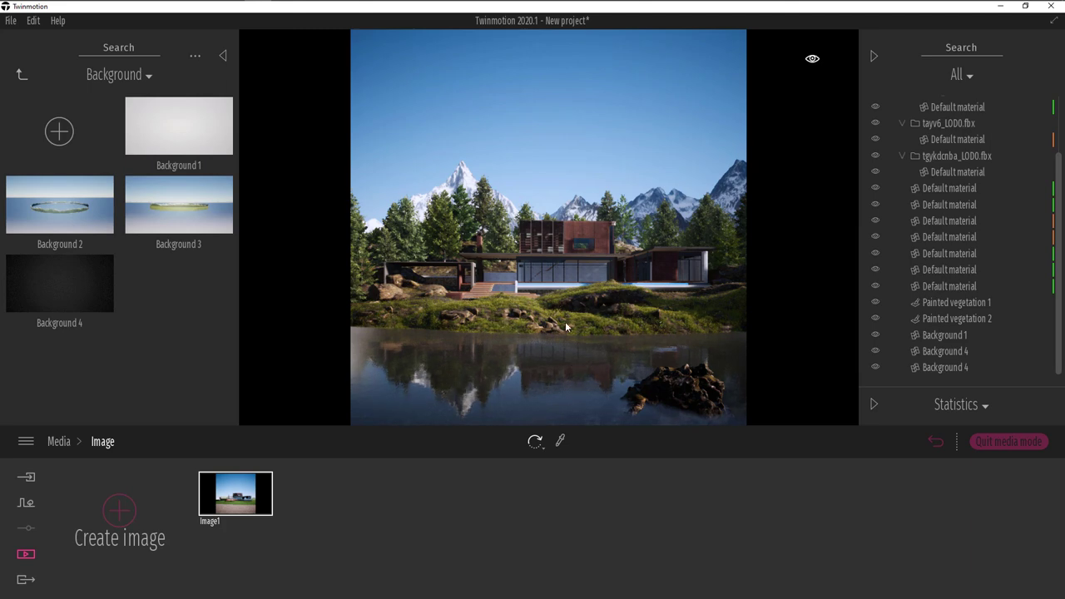
key(e)
key(q)
key(e)
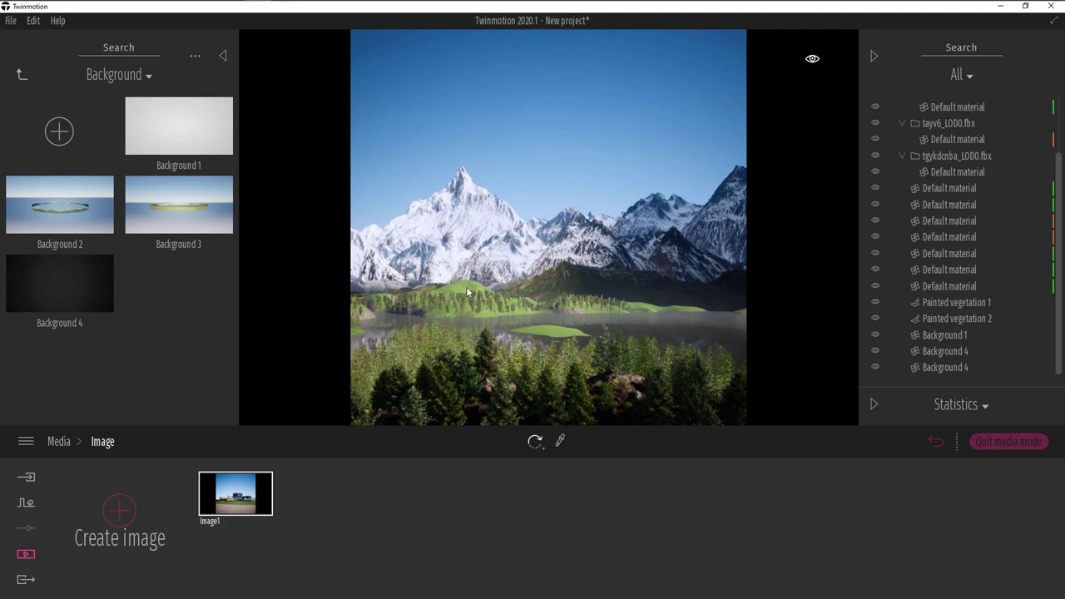
Replace the first paint material of the basic hightmap terrain with Grass 5.
click(468, 291)
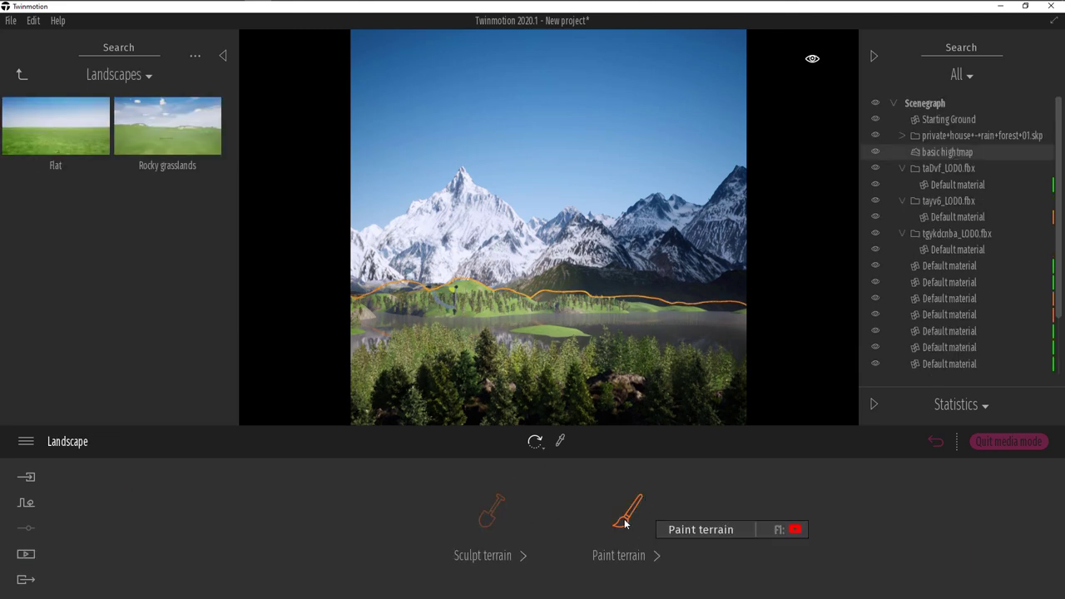
click(626, 519)
drag(56, 287, 147, 506)
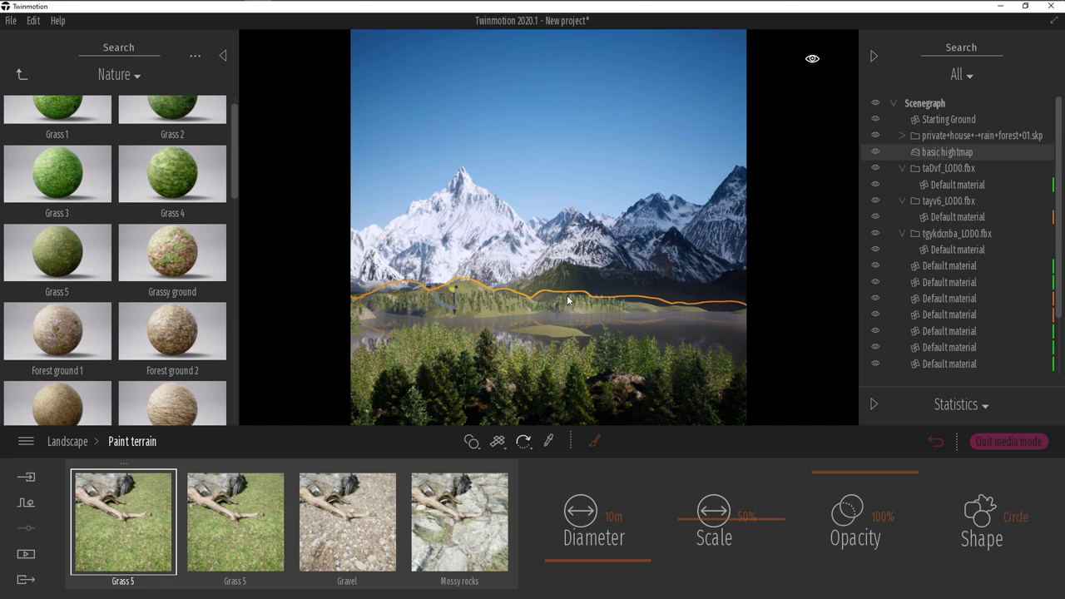
key(Escape)
Recall the Image1 view, inspect the distant hills and their background material, and quit media mode.
scroll(641, 336, down, 8)
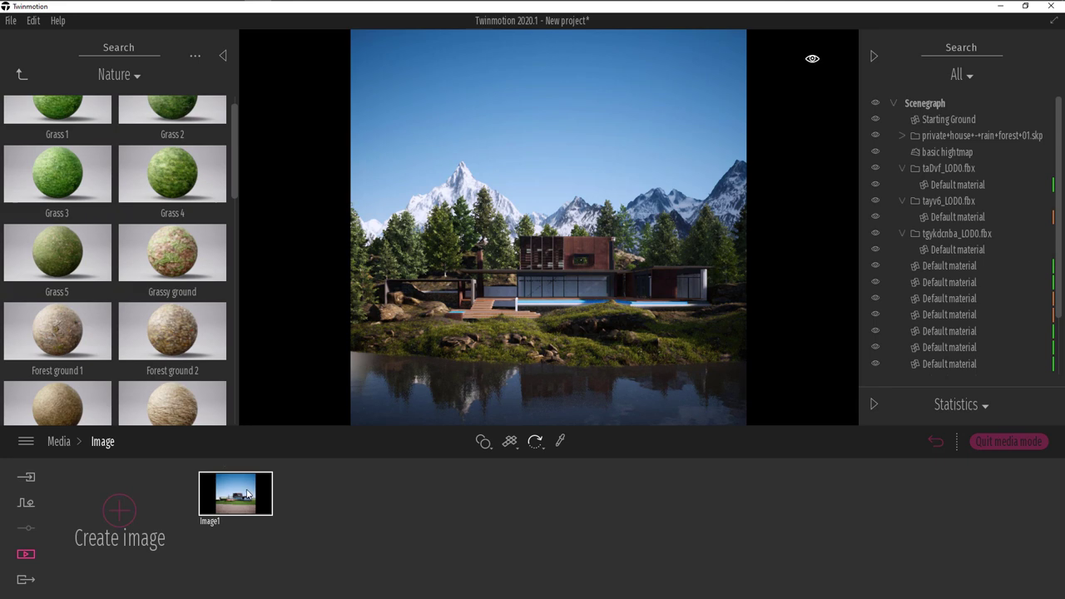
click(247, 492)
key(e)
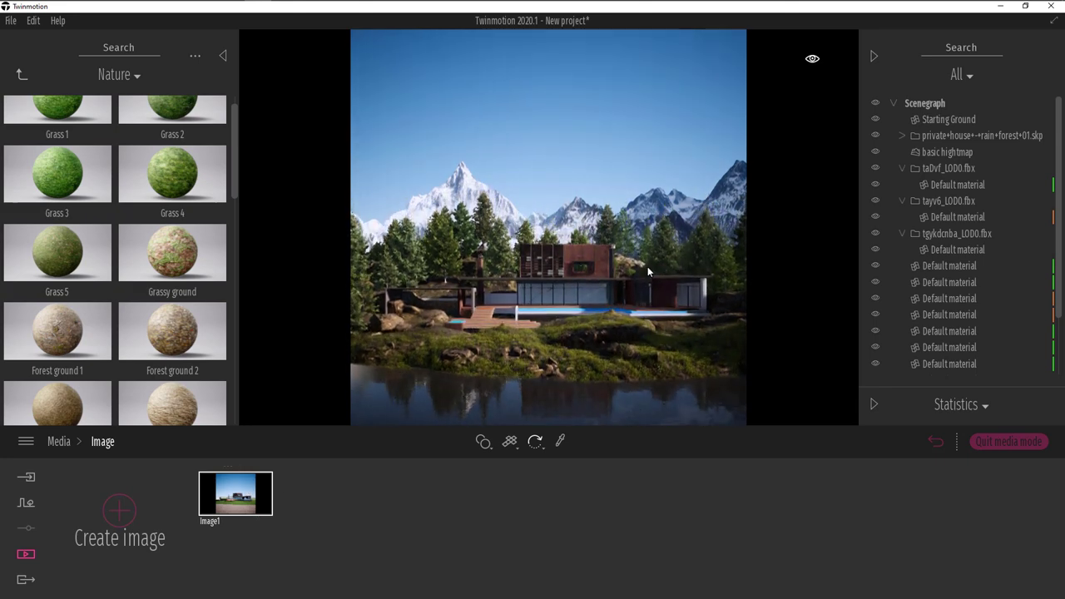
key(w)
right_drag(541, 333, 586, 292)
click(561, 442)
click(647, 273)
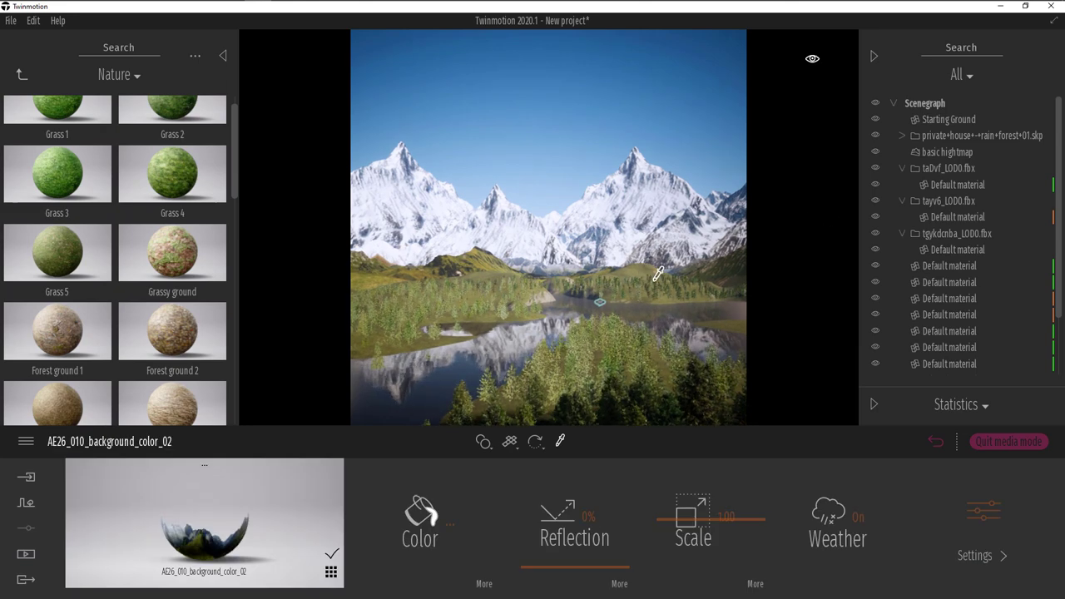
click(1009, 442)
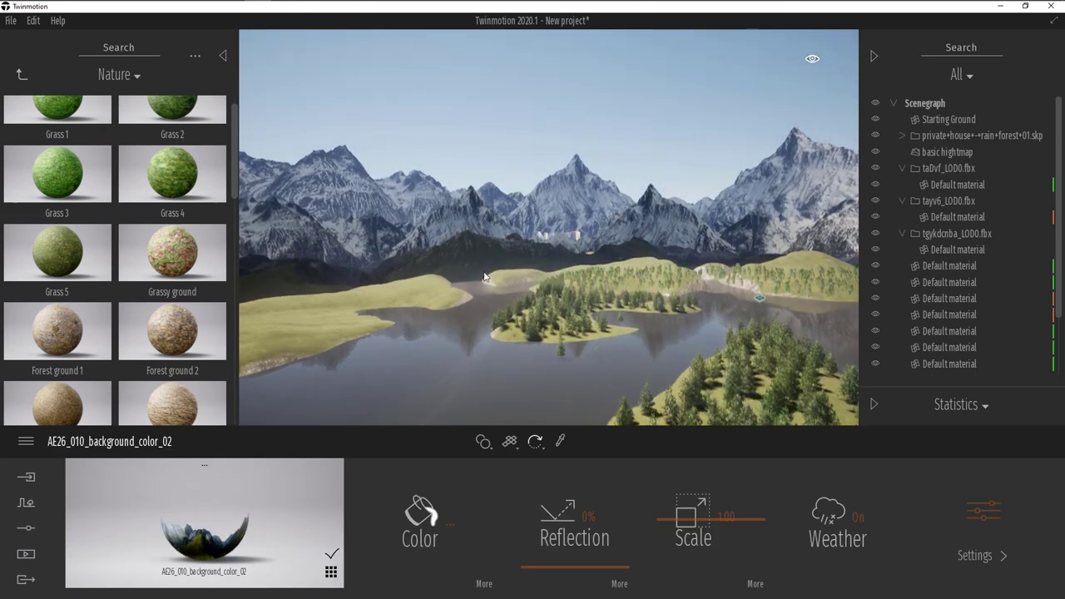
Reposition the Background 1 hills beyond the lake and deselect them.
click(489, 277)
drag(645, 349, 673, 436)
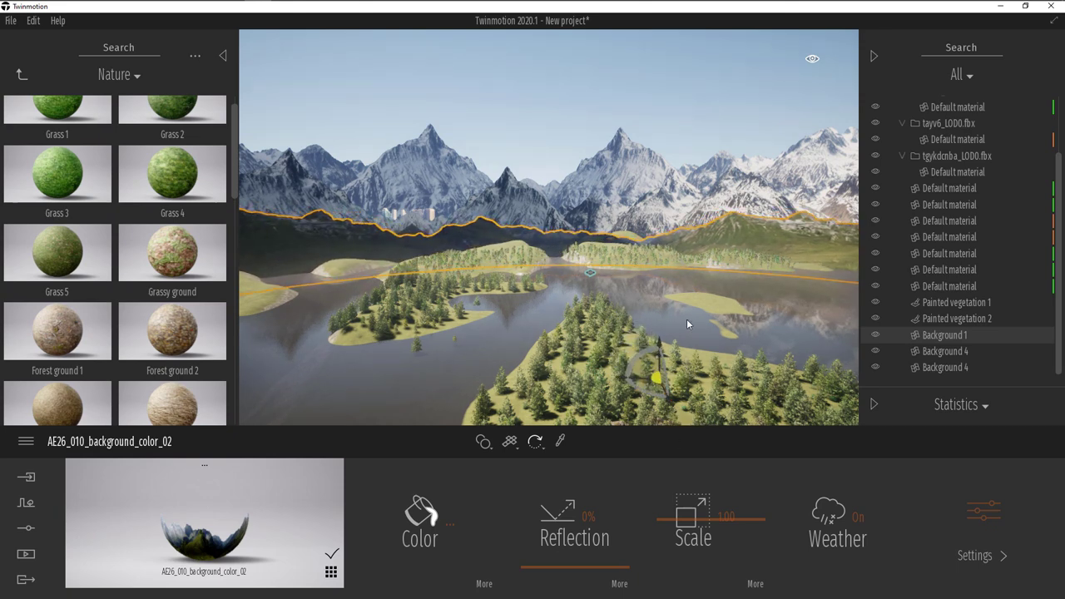
key(Escape)
Examine the AE26_010_background_color_02 hill material's color texture and toggle its opacity mask off and on.
right_drag(679, 315, 603, 291)
key(w)
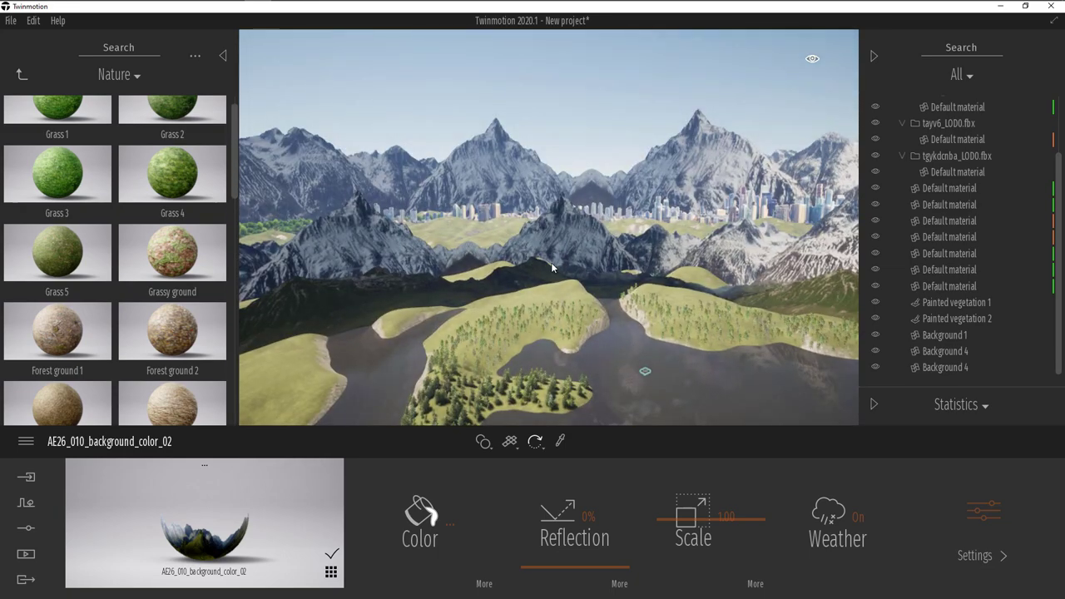
click(692, 168)
right_drag(692, 168, 662, 175)
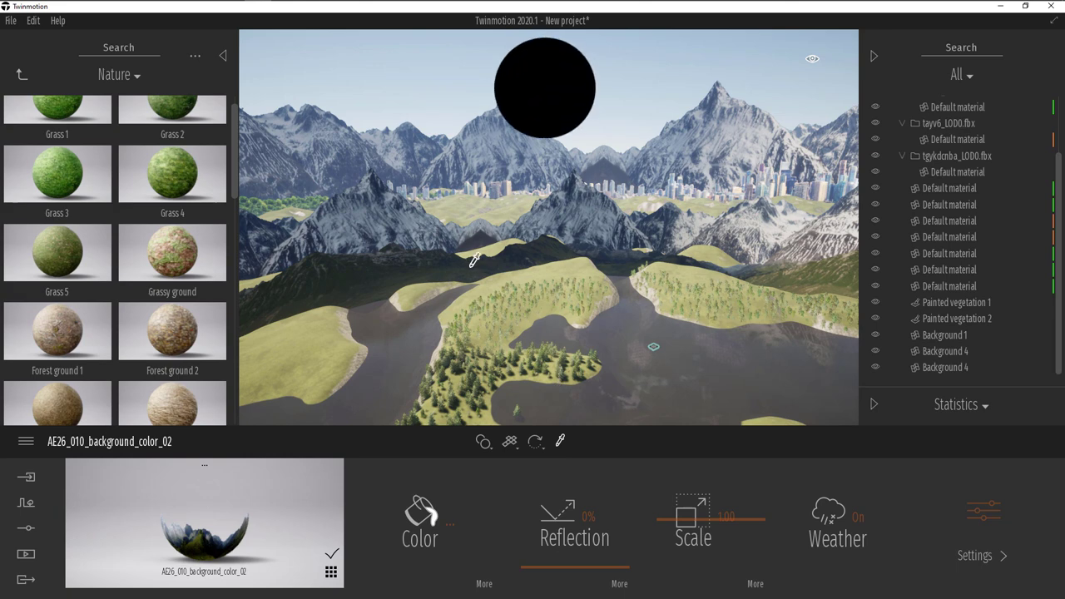
click(483, 583)
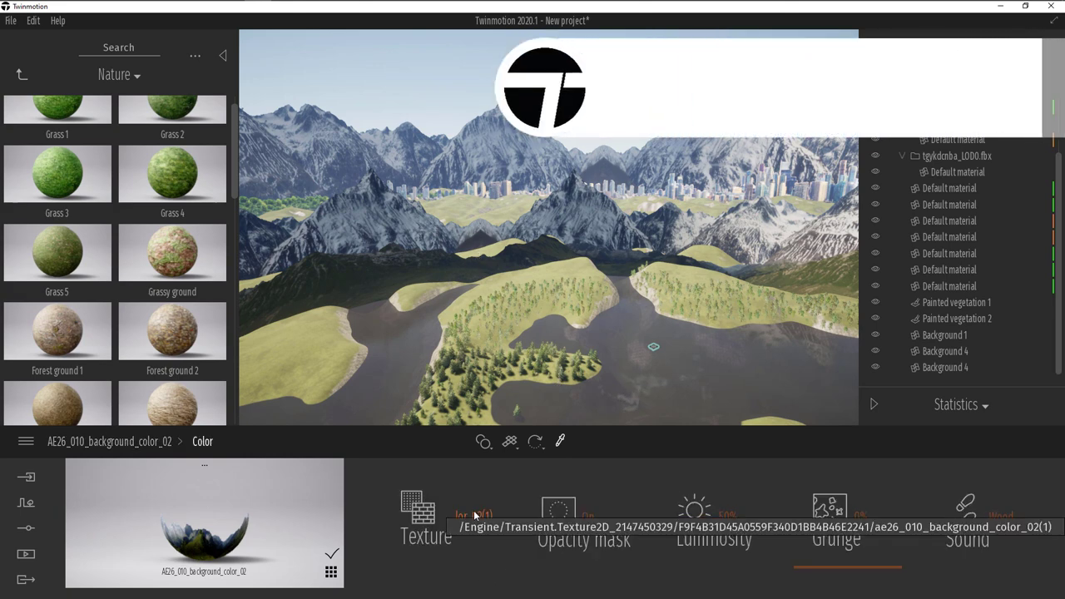
click(426, 512)
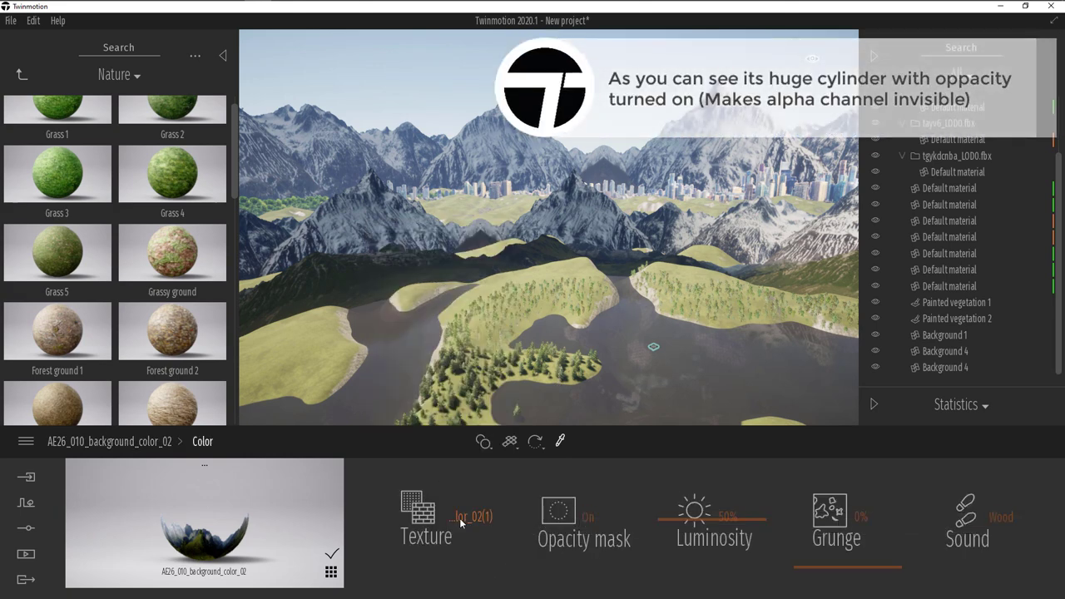
click(459, 517)
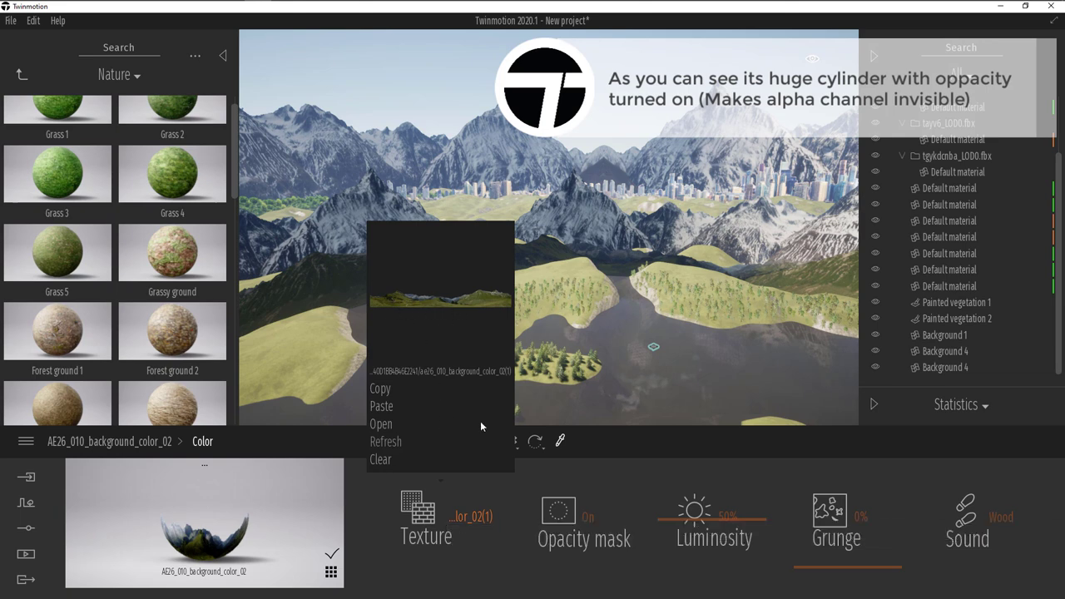
click(585, 517)
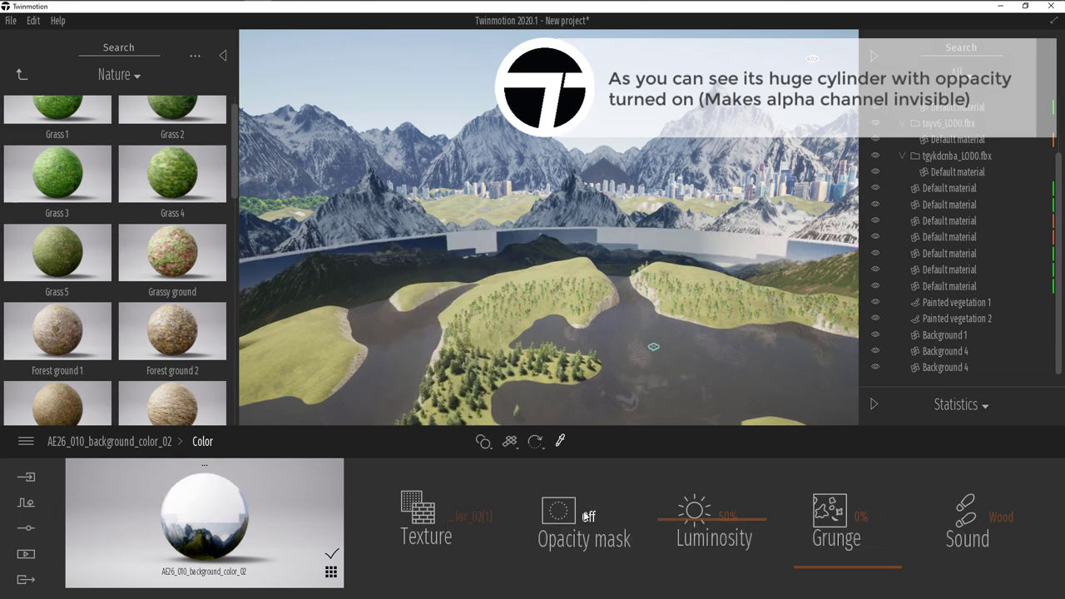
click(585, 517)
click(585, 517)
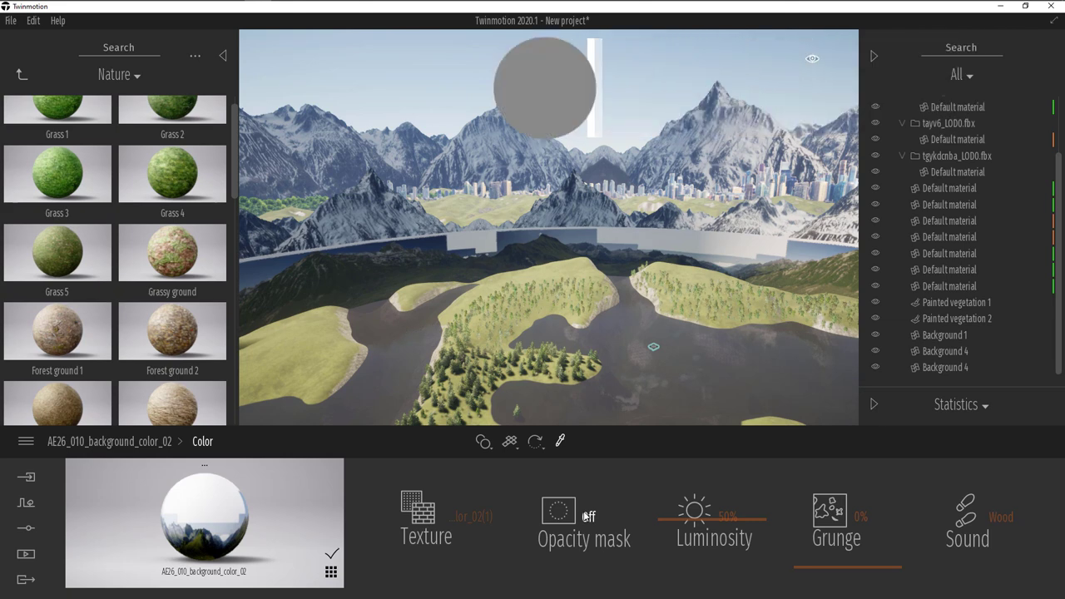
click(585, 517)
Sample the snowy mountain material, view its gory color texture and toggle its opacity mask off and on.
click(586, 195)
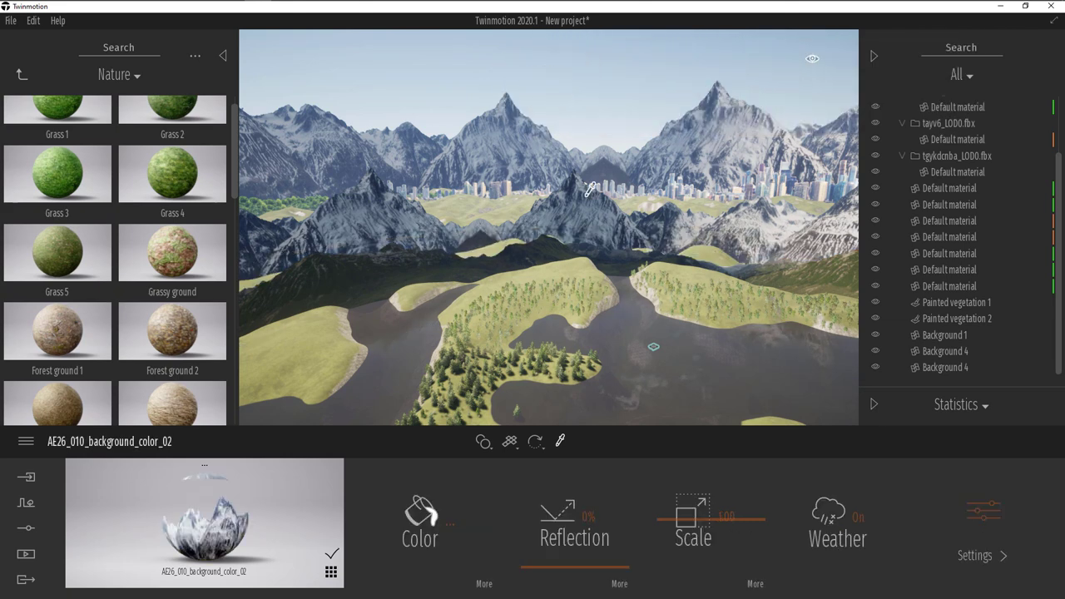
click(484, 584)
click(424, 512)
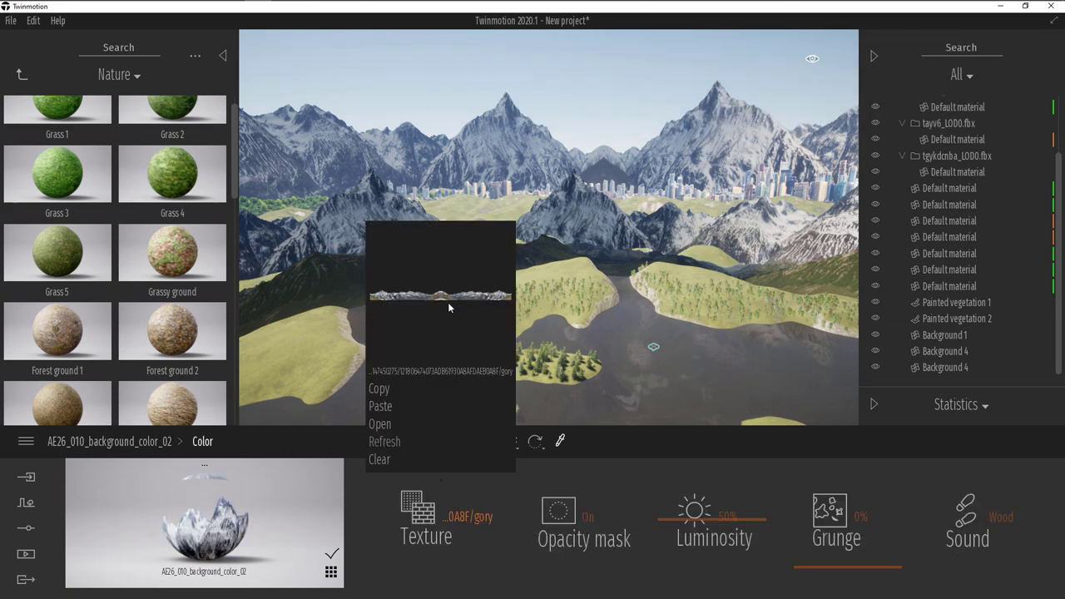
click(594, 529)
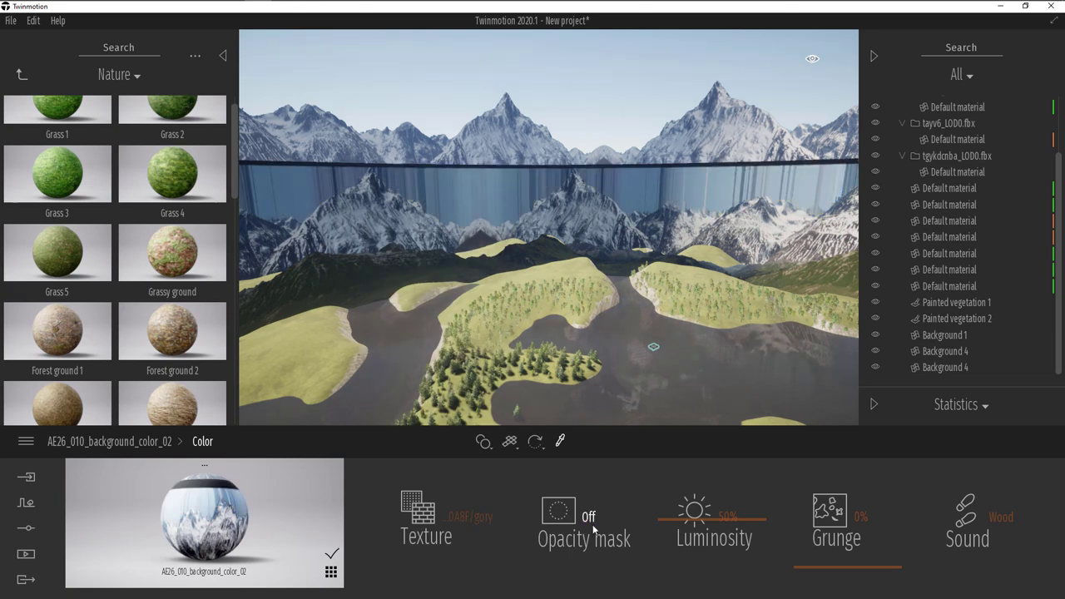
click(595, 529)
right_drag(686, 370, 829, 458)
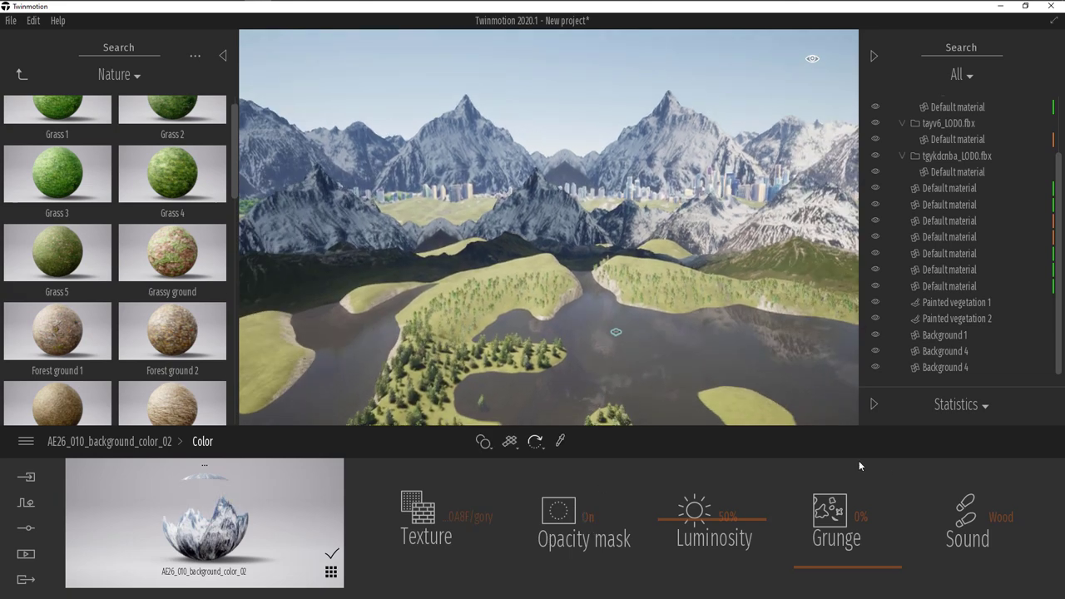
Recall the Image1 view to check the house against the mountain backdrop, and quit media mode.
click(29, 555)
click(352, 511)
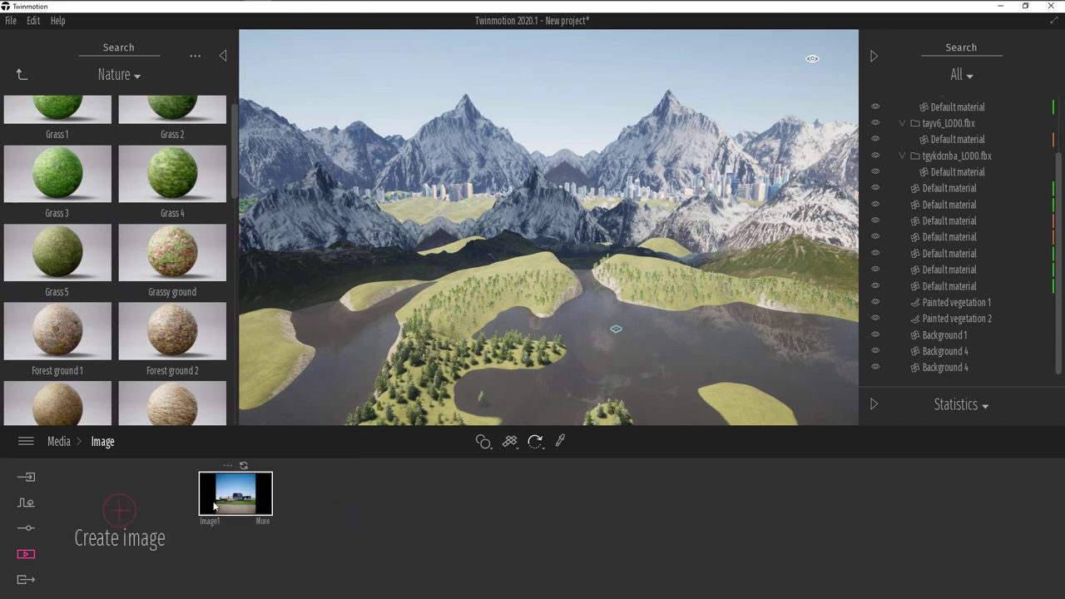
click(213, 506)
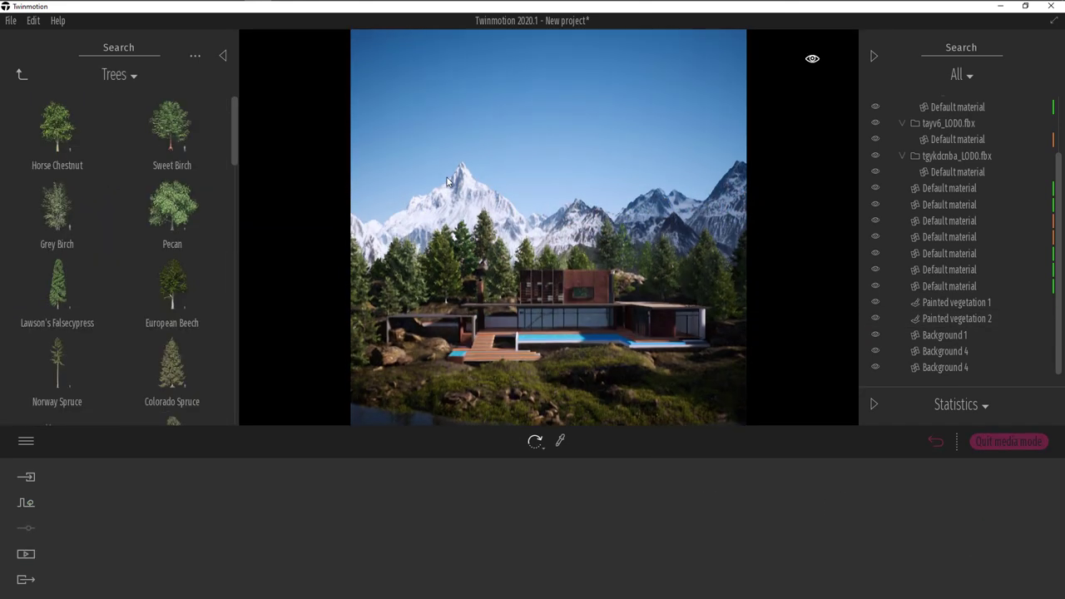
click(447, 181)
mouse_move(537, 253)
right_down()
mouse_move(371, 290)
mouse_move(491, 253)
mouse_move(537, 253)
right_up()
key(Escape)
click(935, 441)
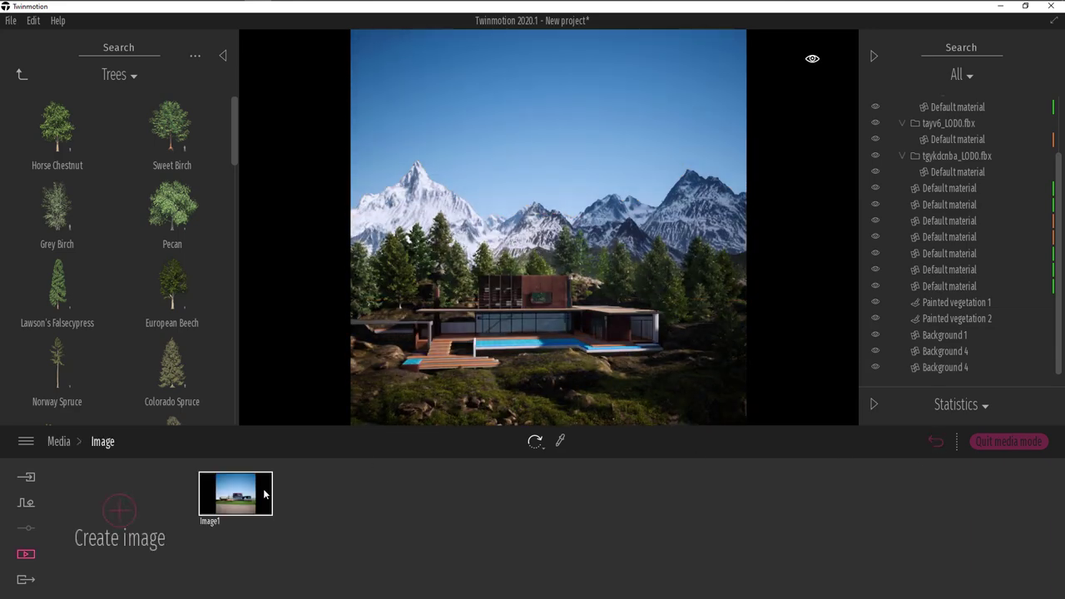
click(256, 499)
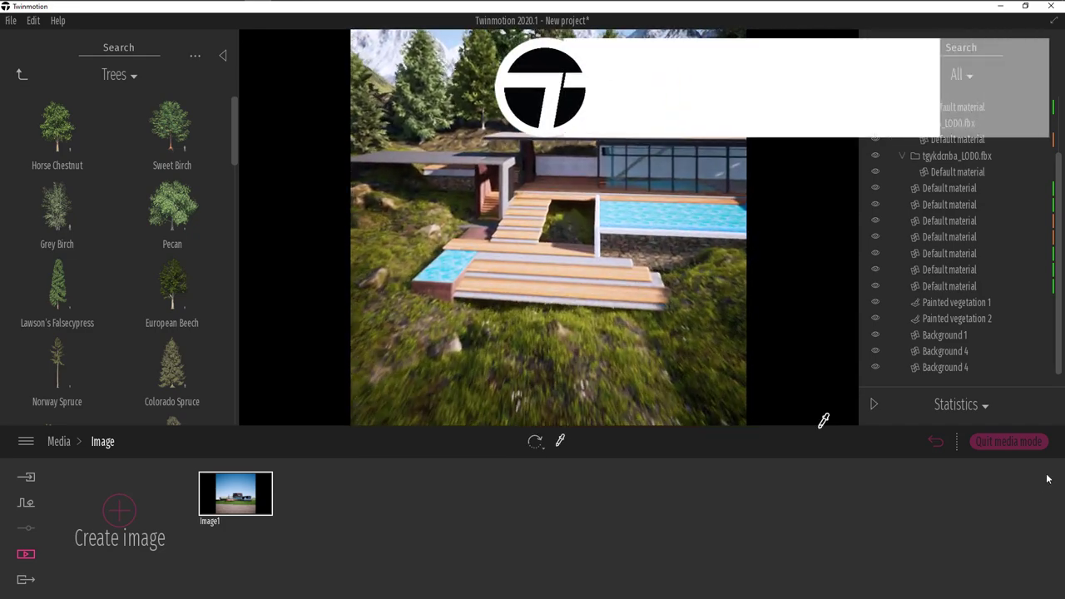
click(1006, 442)
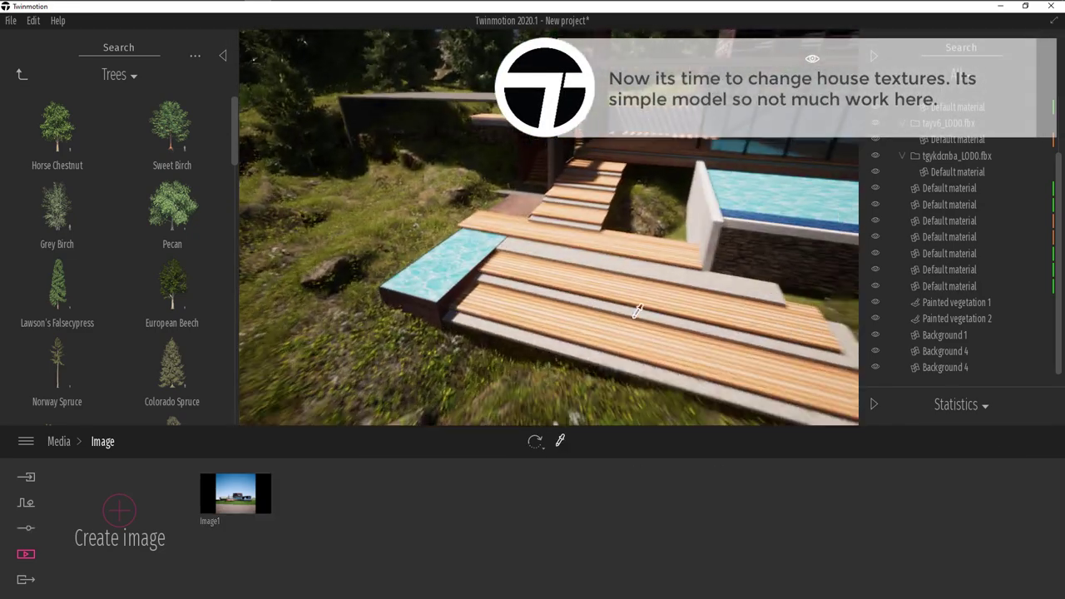
Sample the wooden deck material and apply the library wood Maple 01 A to the deck steps.
right_drag(637, 311, 557, 370)
click(557, 370)
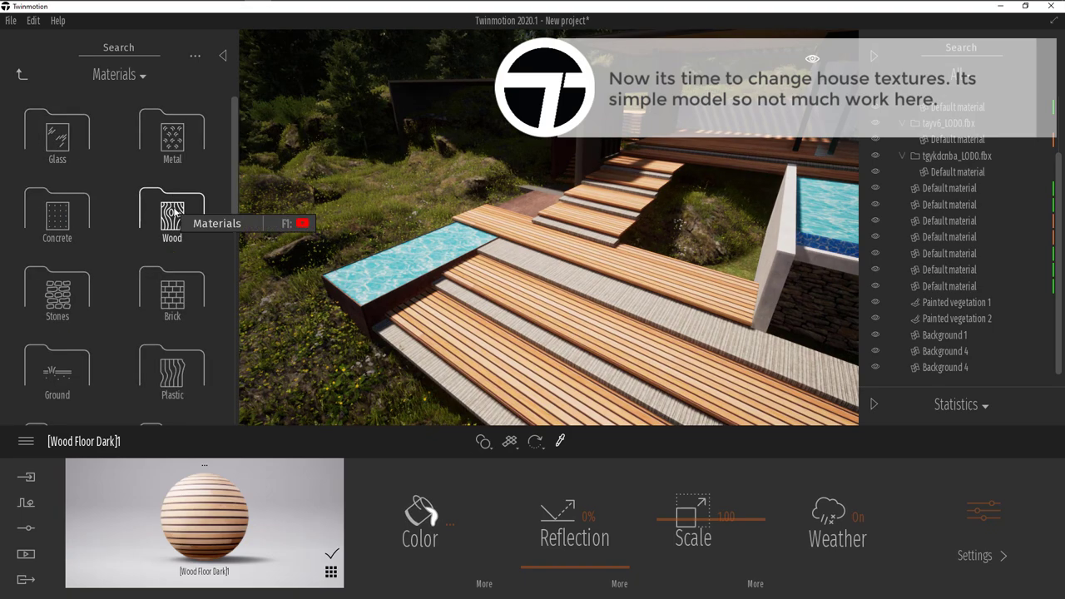
click(170, 190)
drag(276, 264, 460, 326)
right_drag(460, 327, 533, 242)
scroll(514, 239, down, 5)
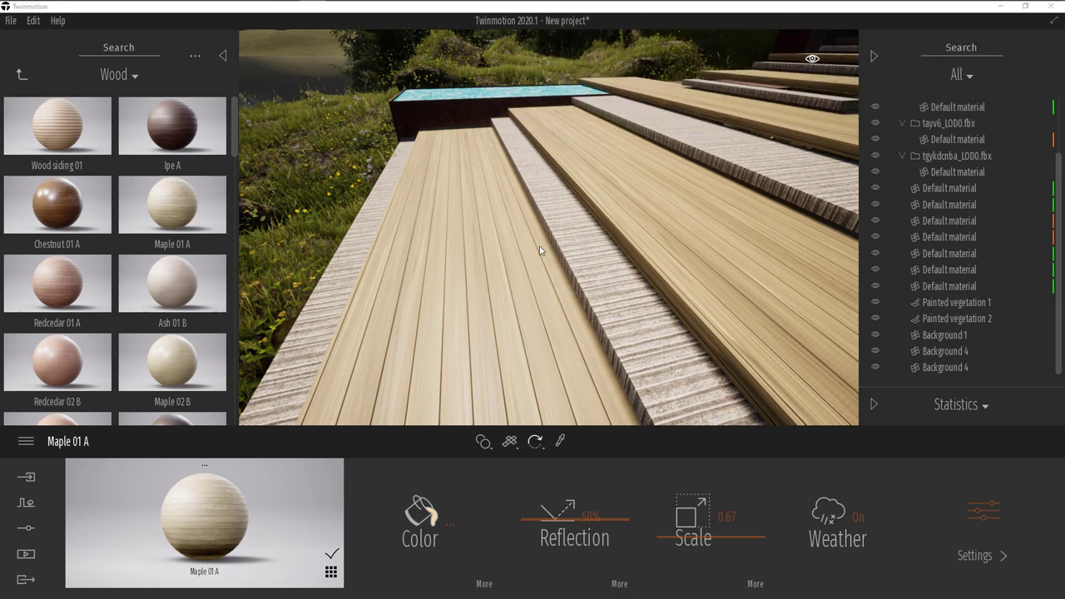
Give the deck's Maple 01 A the stored brown color 9D7141, 80% reflection and a scale of 1.00.
click(542, 244)
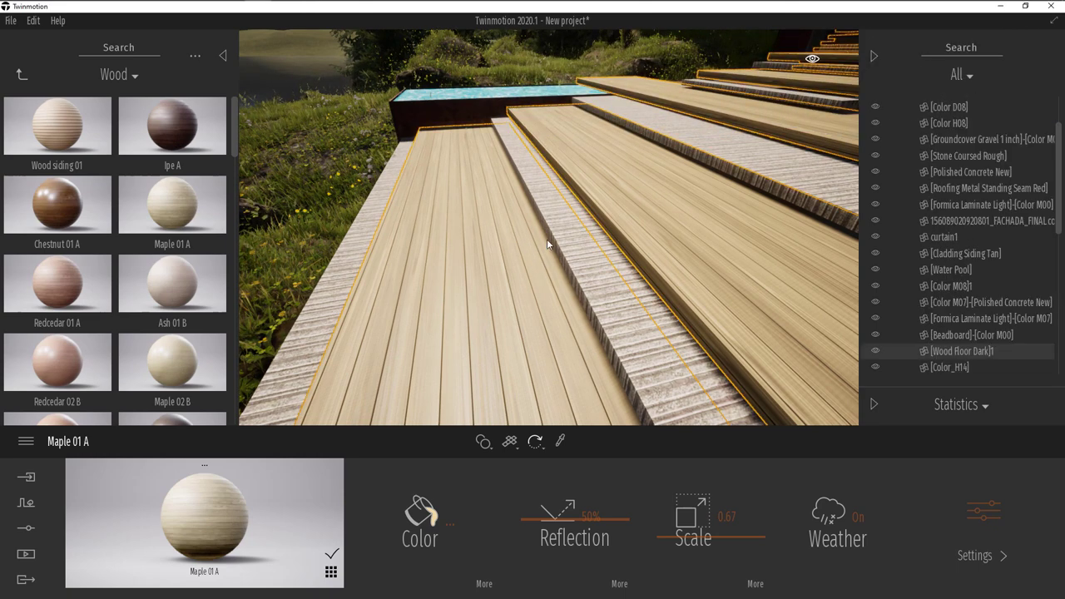
click(446, 516)
click(623, 258)
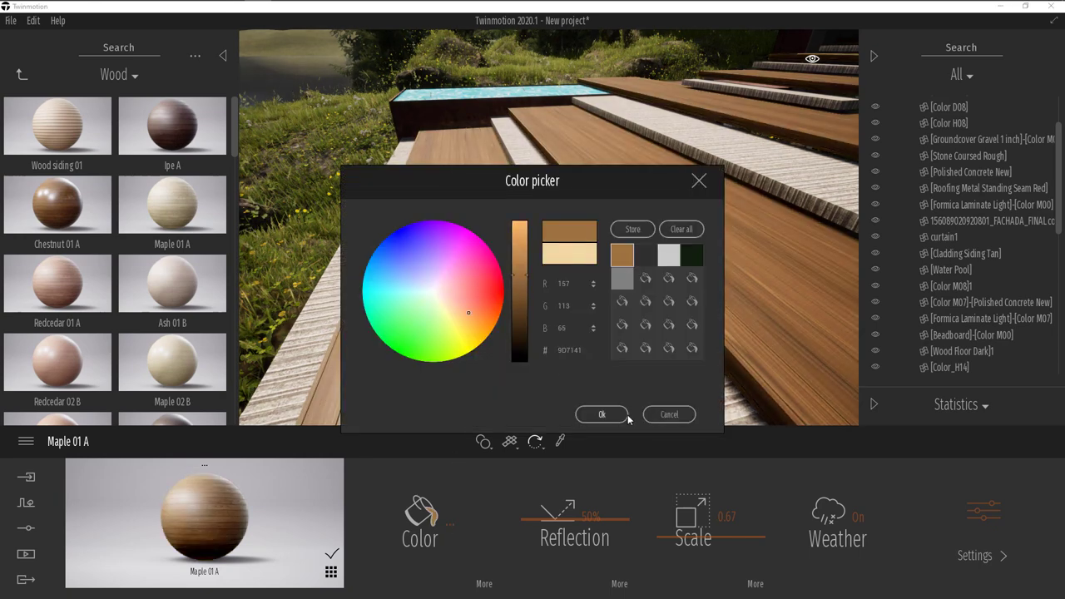
click(601, 413)
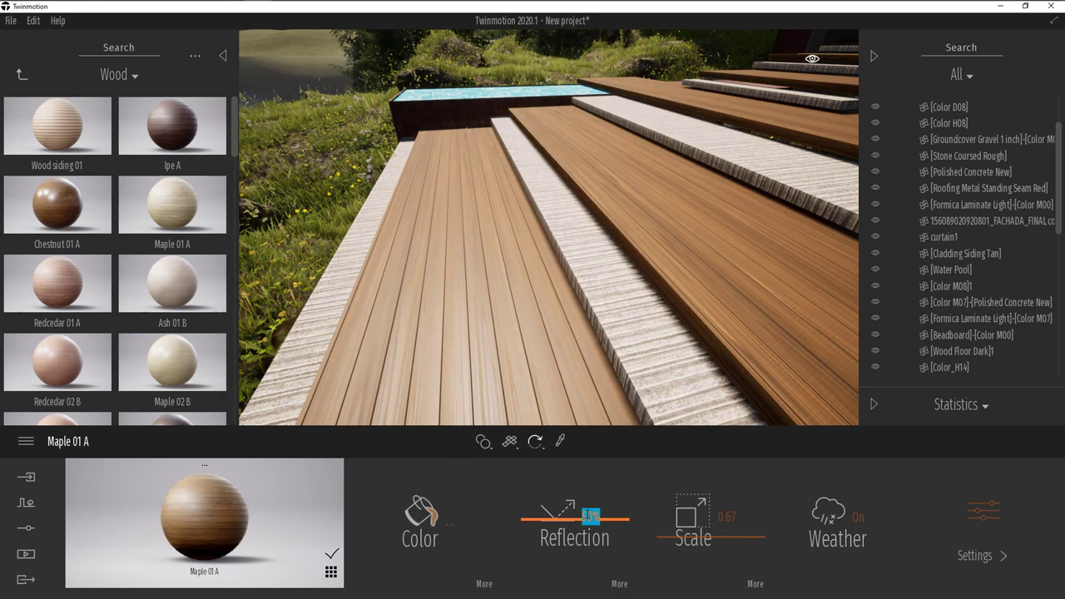
click(587, 516)
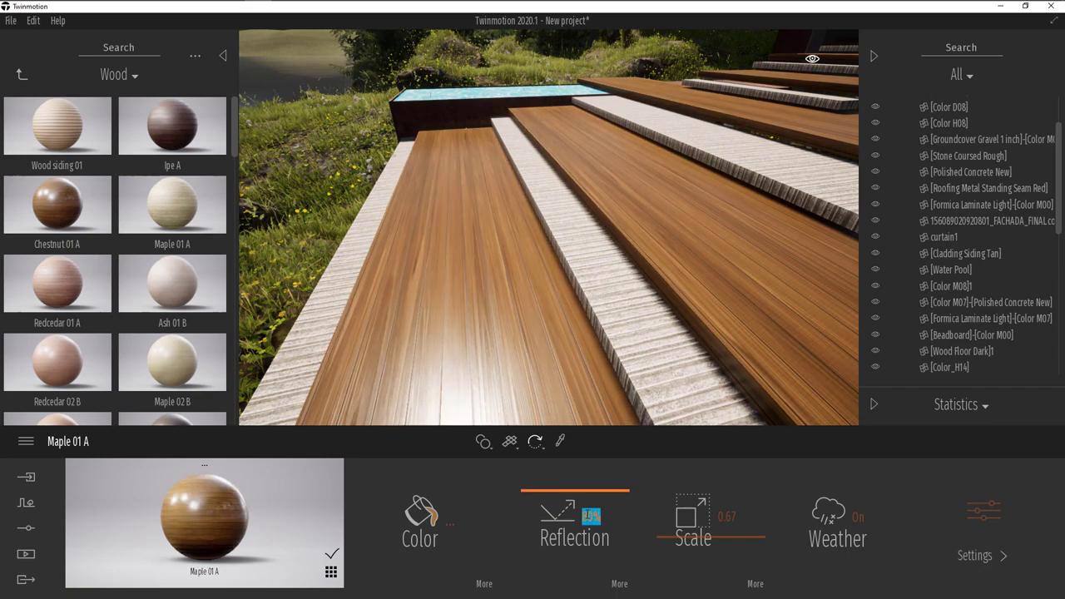
click(727, 516)
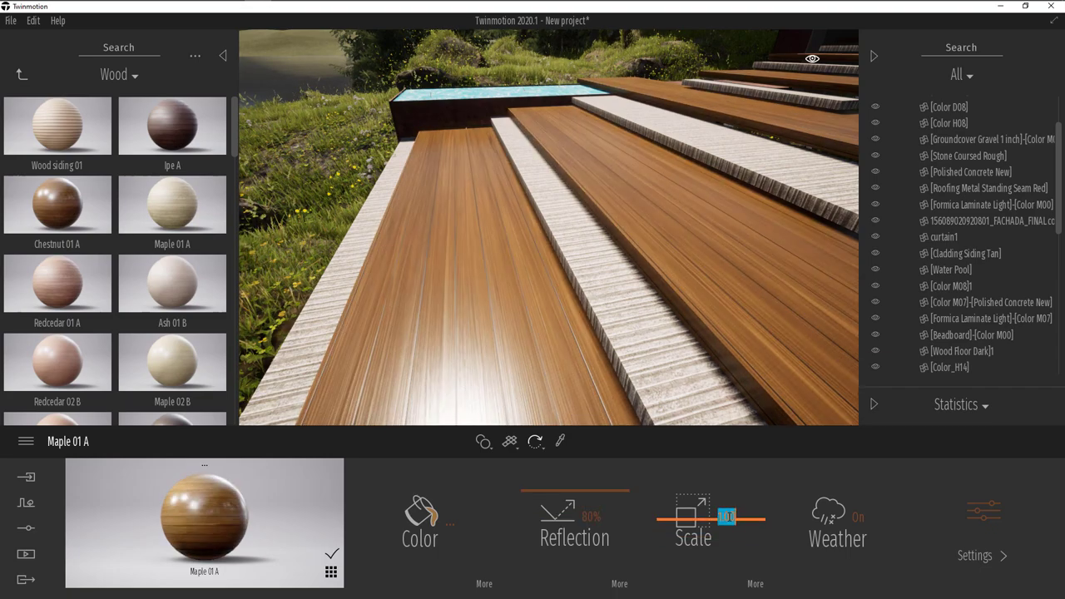
right_drag(549, 228, 595, 416)
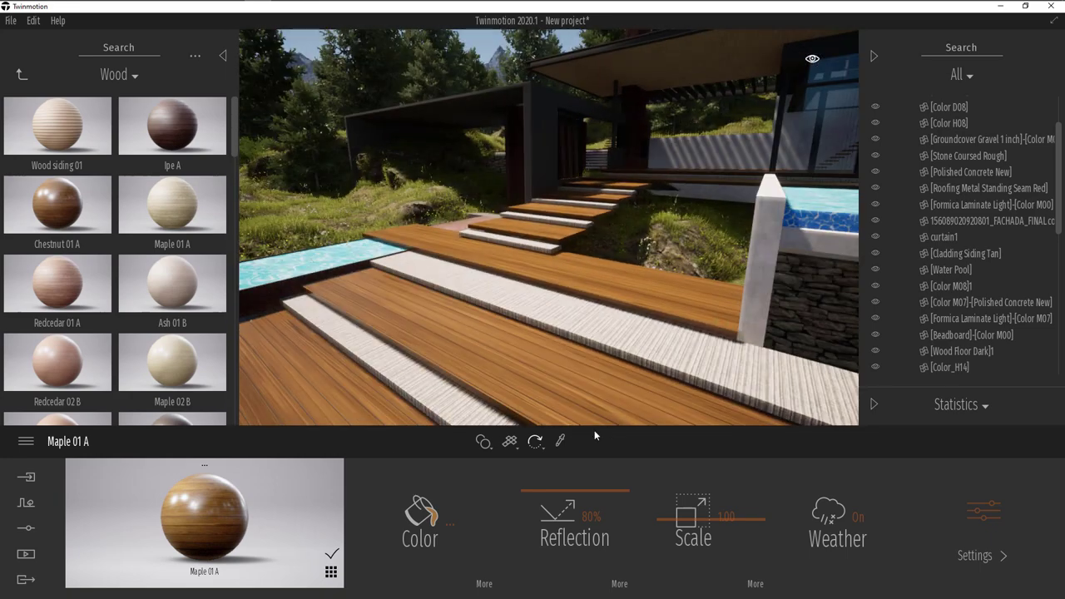
Sample the scored concrete between the deck boards and replace it with Soft concrete 02.
click(471, 403)
click(23, 74)
click(74, 218)
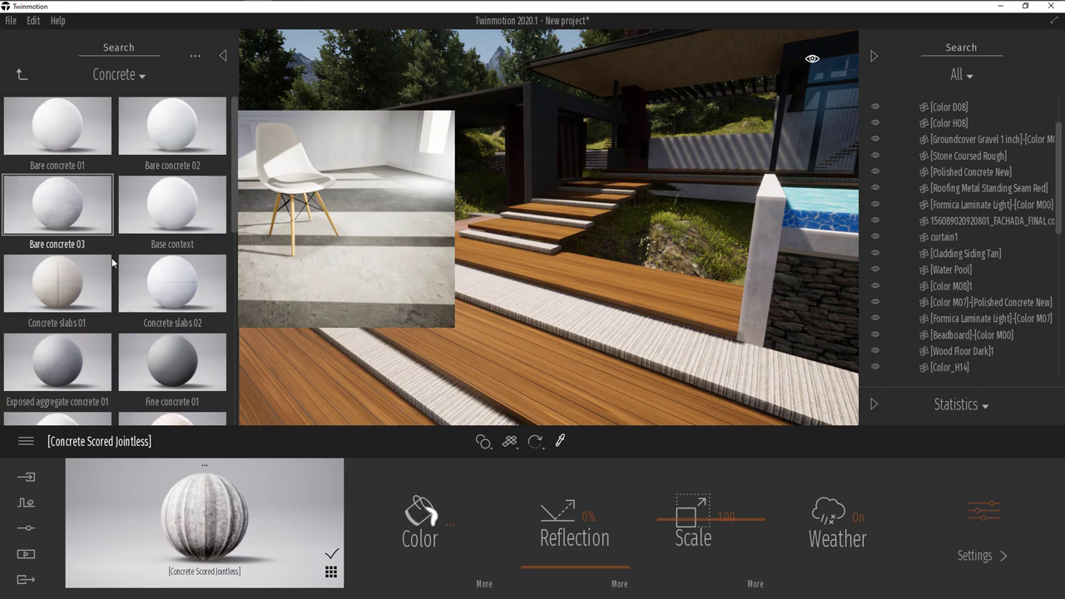
scroll(228, 358, down, 6)
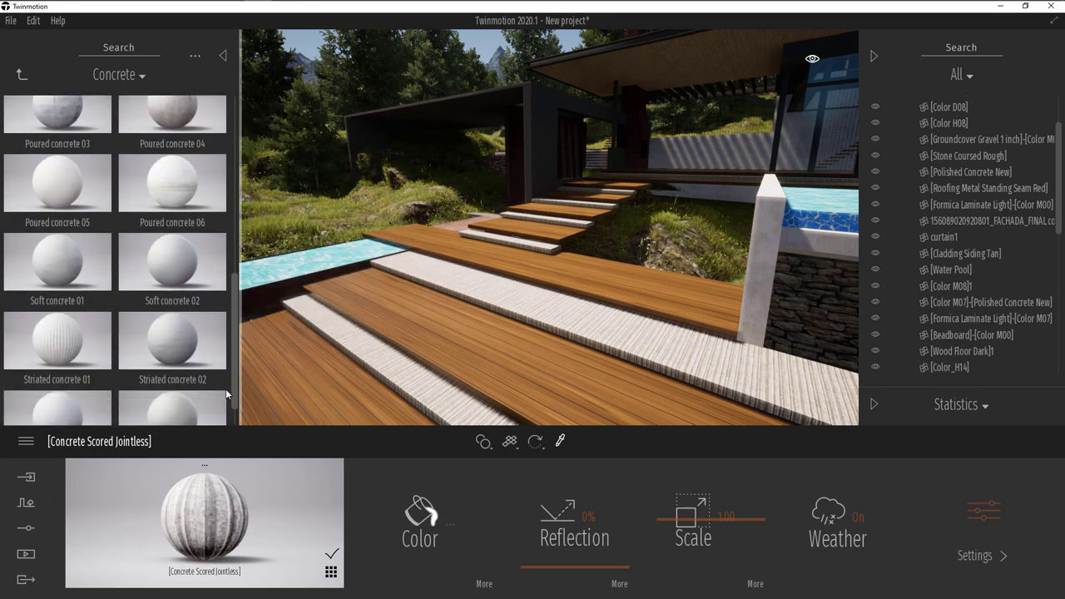
drag(181, 274, 215, 488)
right_drag(444, 305, 557, 360)
Darken the Soft concrete 02 color to a grey and apply the material to the pool's concrete wall and edge.
key(w)
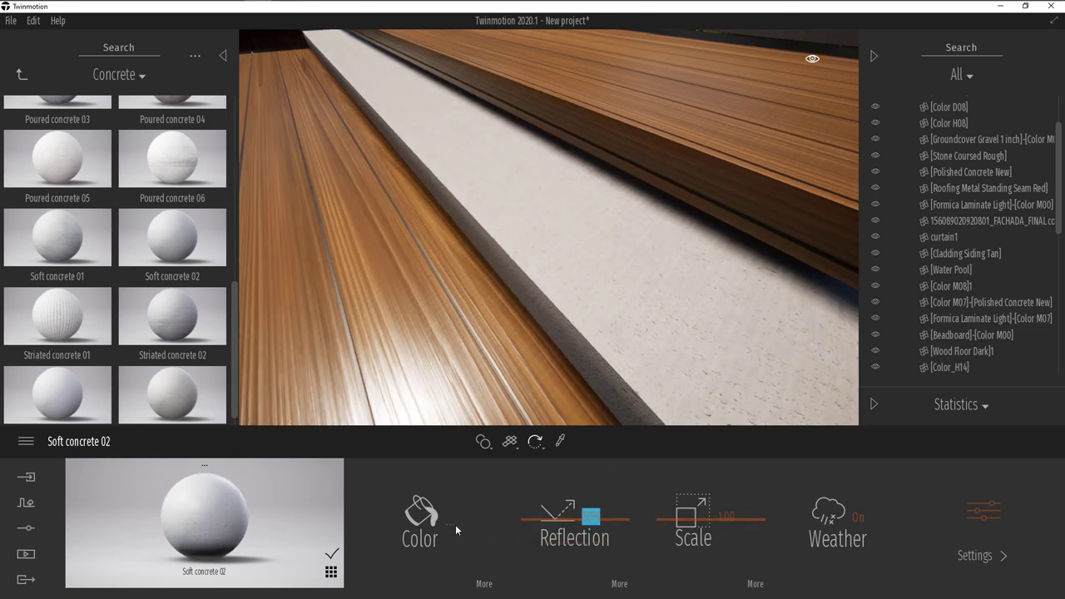
click(464, 523)
click(604, 414)
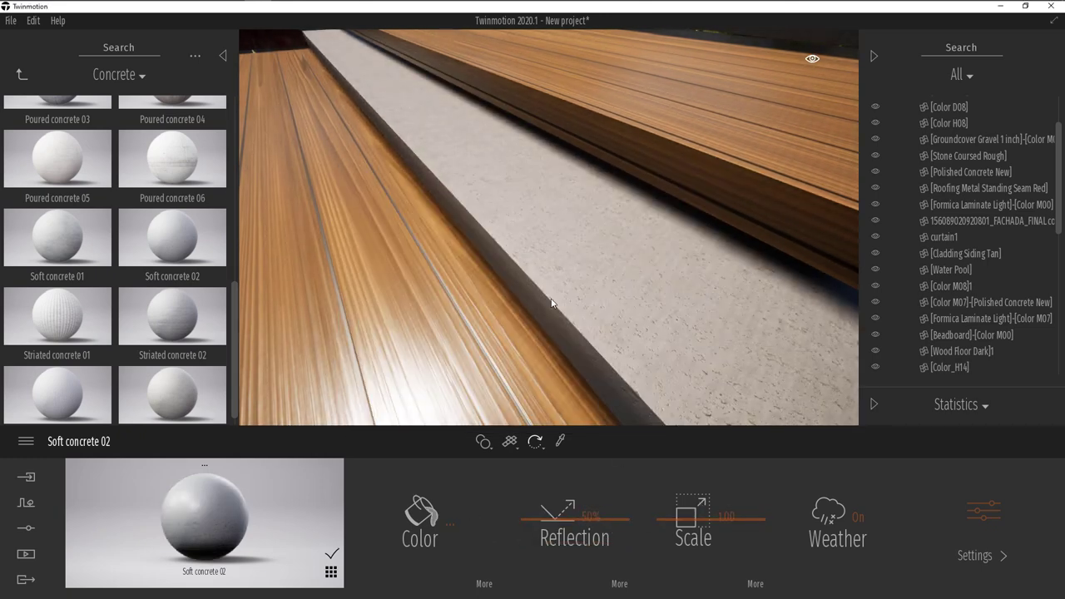
key(w)
right_drag(508, 341, 551, 292)
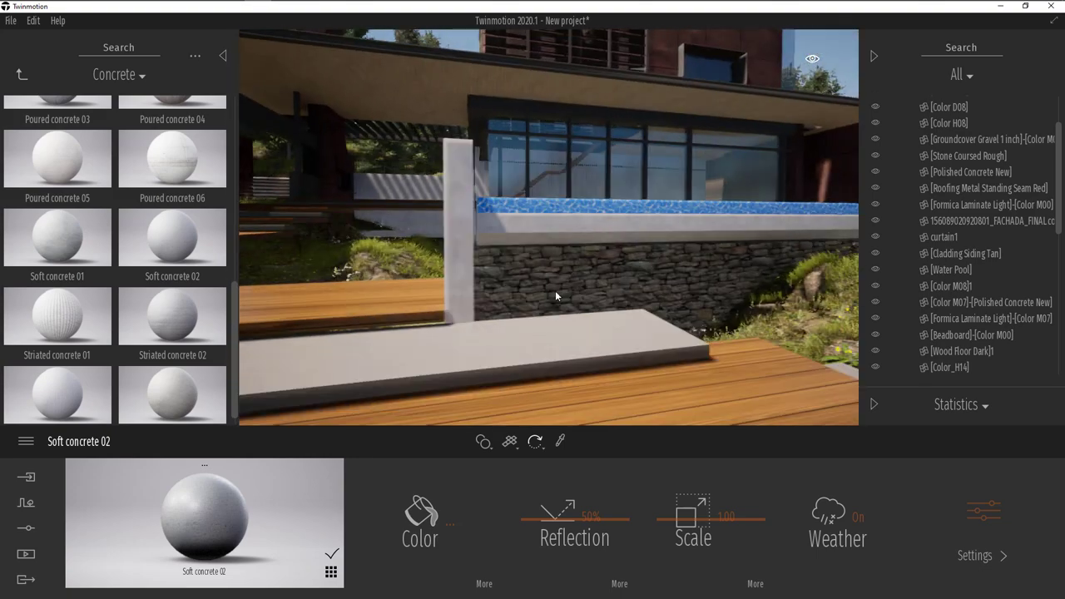
drag(283, 492, 398, 407)
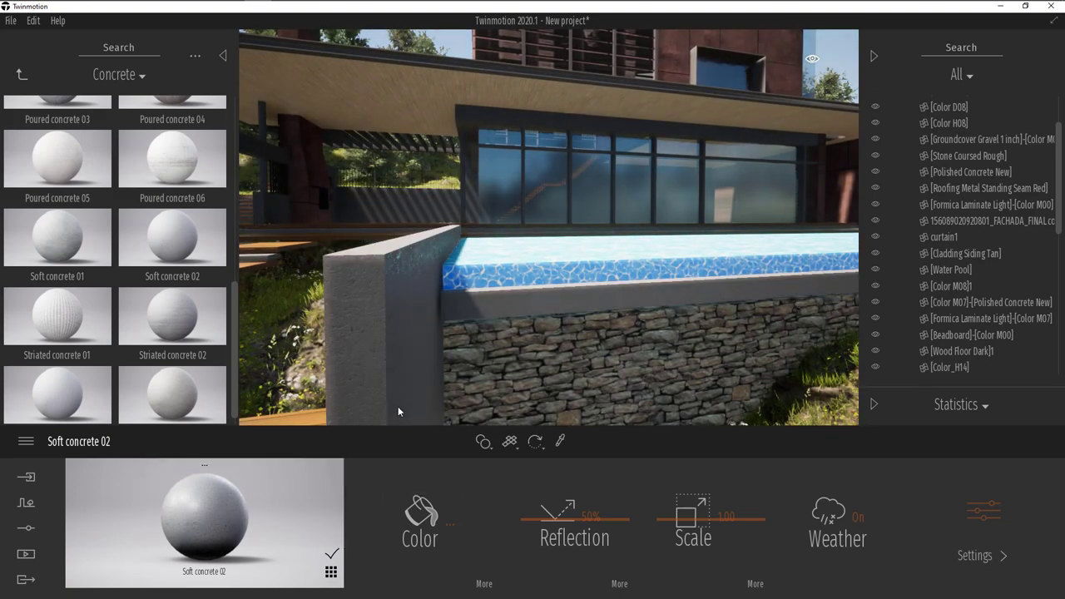
Sample the coursed stone wall below the pool and replace its material with Mossy rocks from the Nature ground materials.
right_drag(404, 406, 485, 330)
key(w)
click(560, 441)
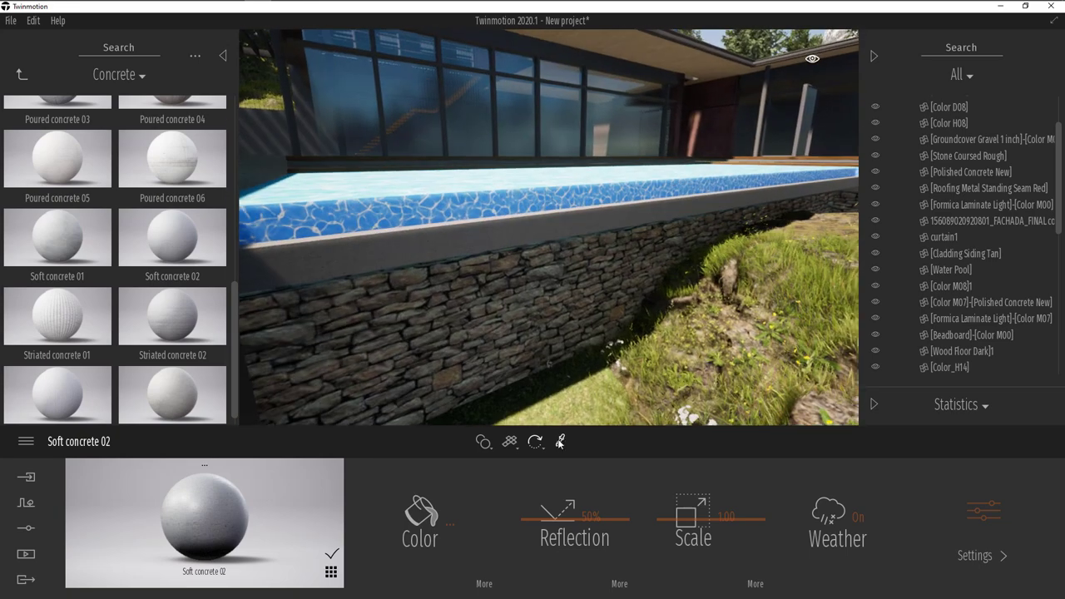
click(511, 313)
click(21, 74)
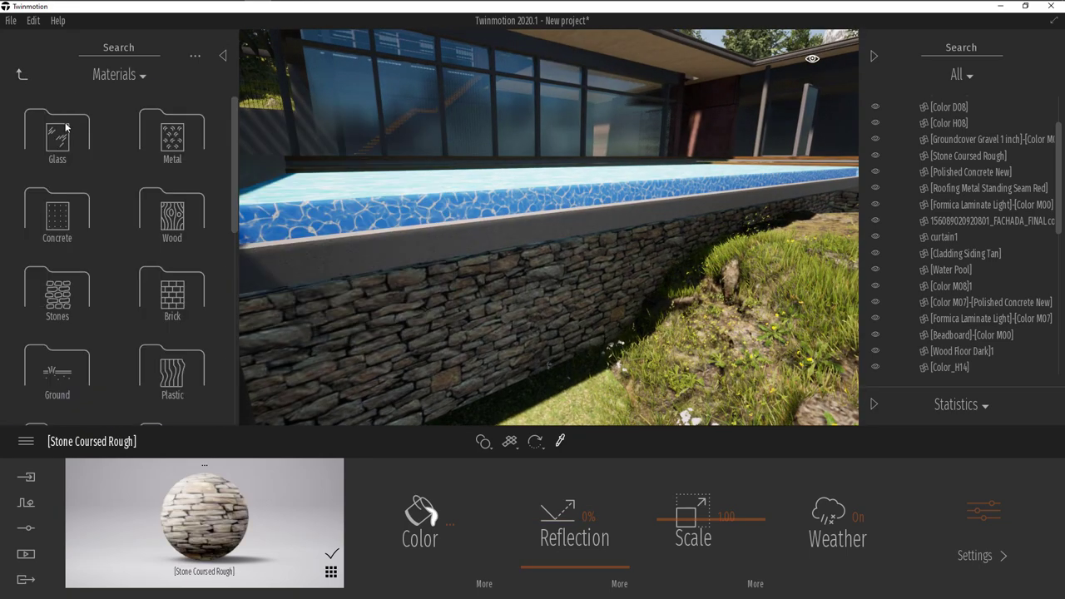
click(89, 374)
click(167, 158)
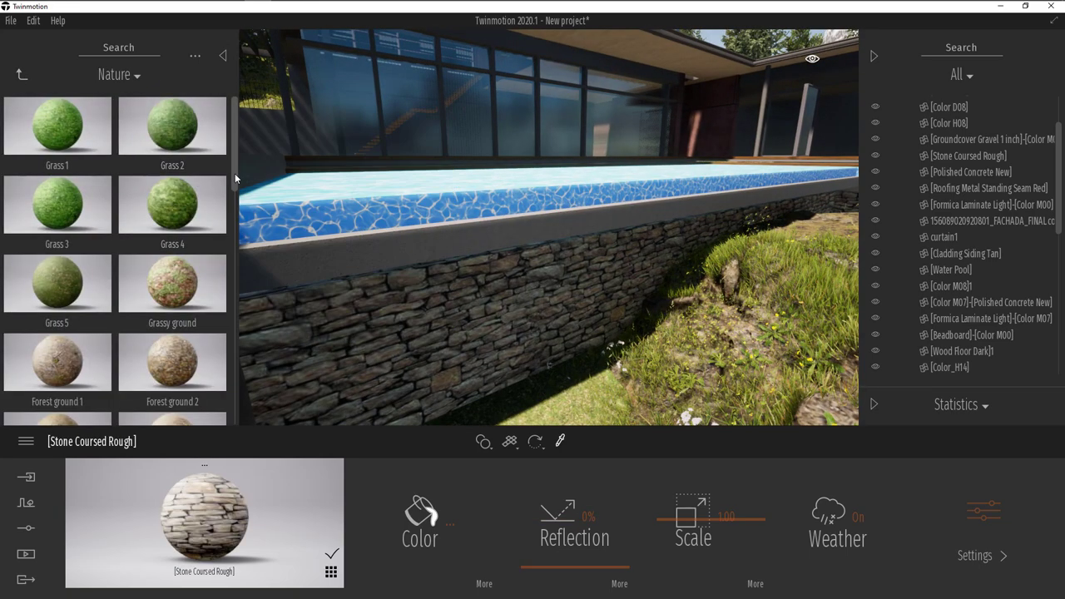
drag(233, 176, 230, 275)
drag(175, 298, 208, 511)
Sample the brown Maple 01 A from the deck and try it on the upper floor's facade.
mouse_move(531, 266)
right_down()
mouse_move(441, 254)
mouse_move(530, 268)
right_up()
key(w)
click(560, 441)
key(e)
key(d)
key(q)
click(641, 357)
key(w)
key(a)
drag(203, 487, 355, 358)
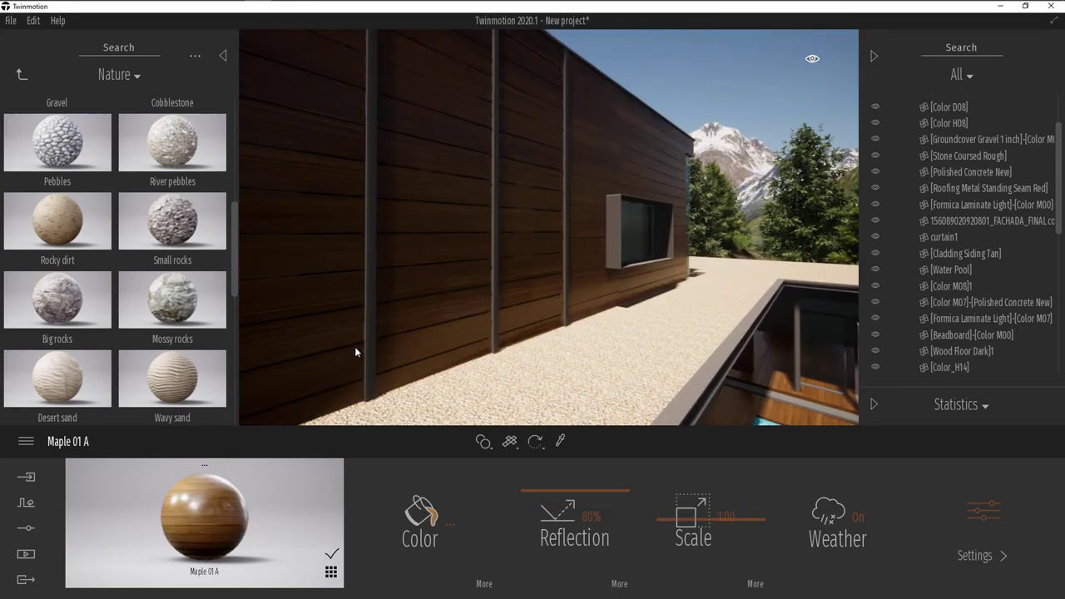
Switch the texture mapping to Cubic uv, try the brown Maple 01 A on the facade again and undo it.
click(510, 442)
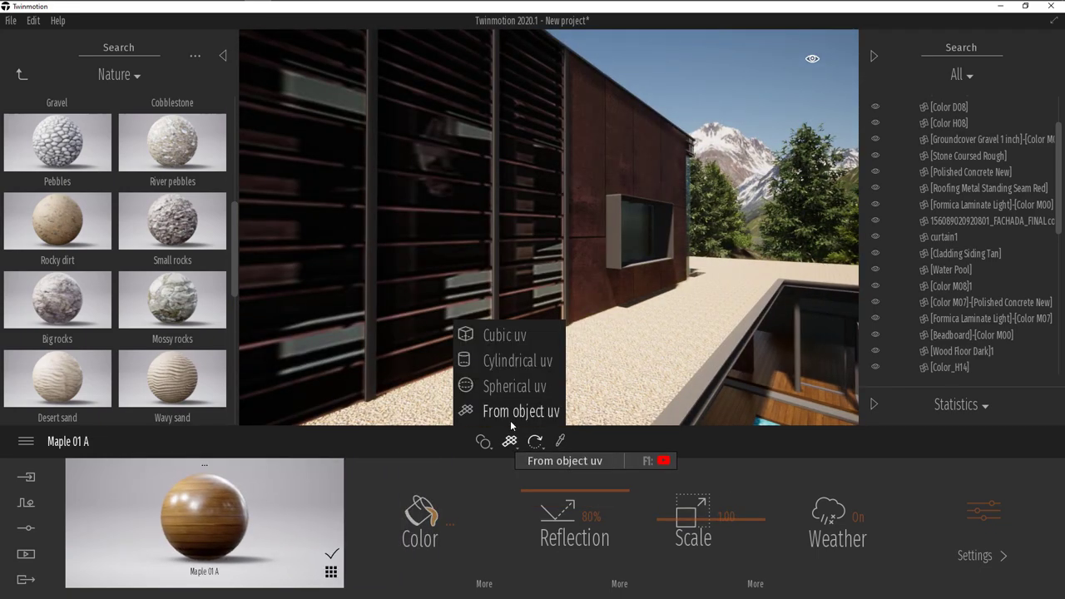
click(504, 334)
drag(205, 512, 324, 370)
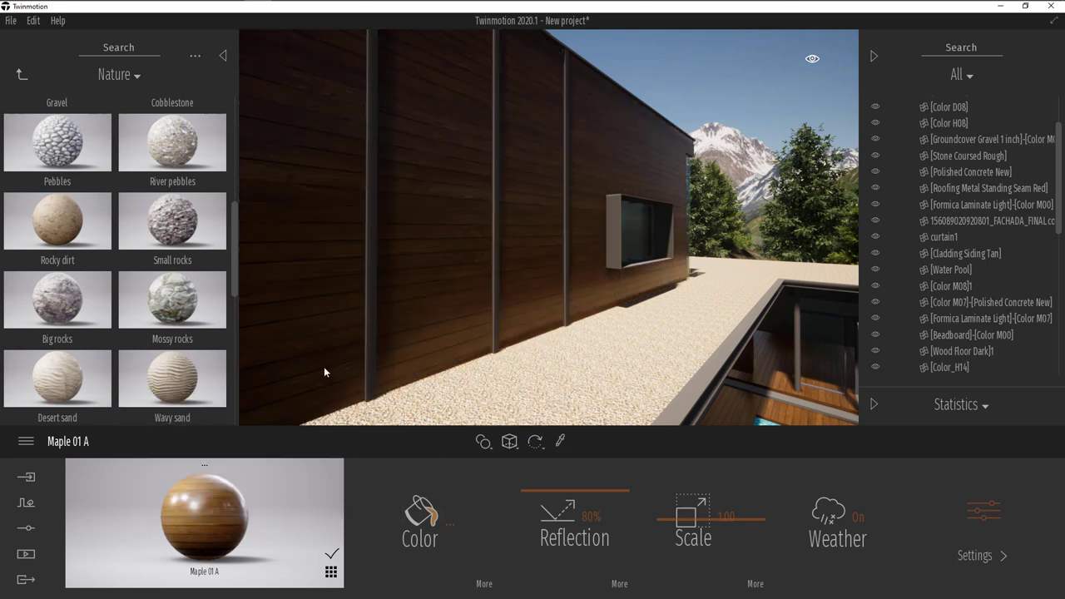
right_drag(644, 337, 803, 395)
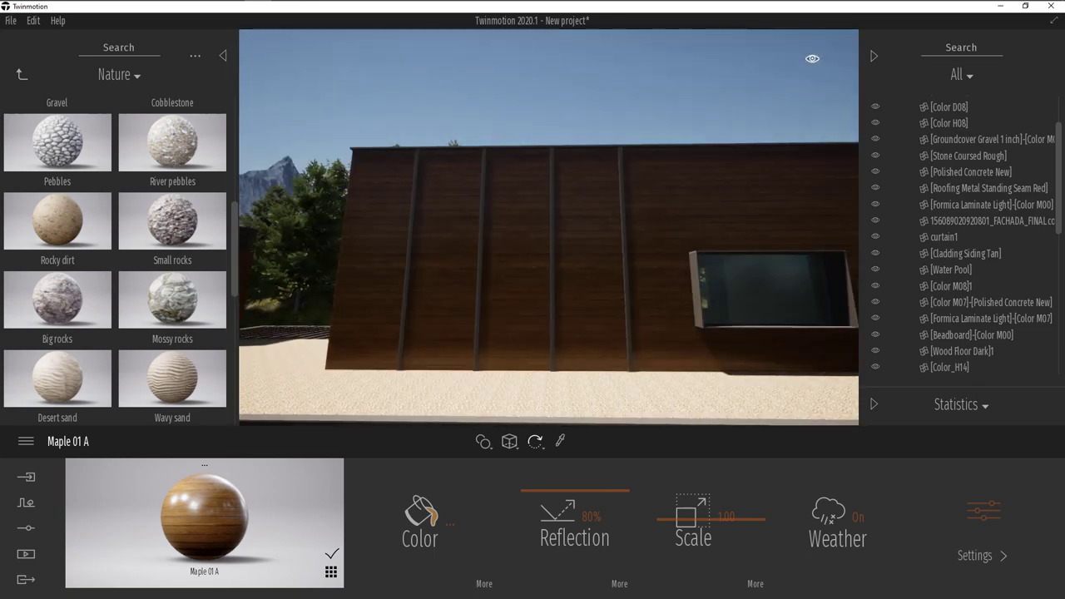
key(ctrl+z)
Apply a fresh Maple 01 A from the Wood library to the upper floor's facade.
click(22, 74)
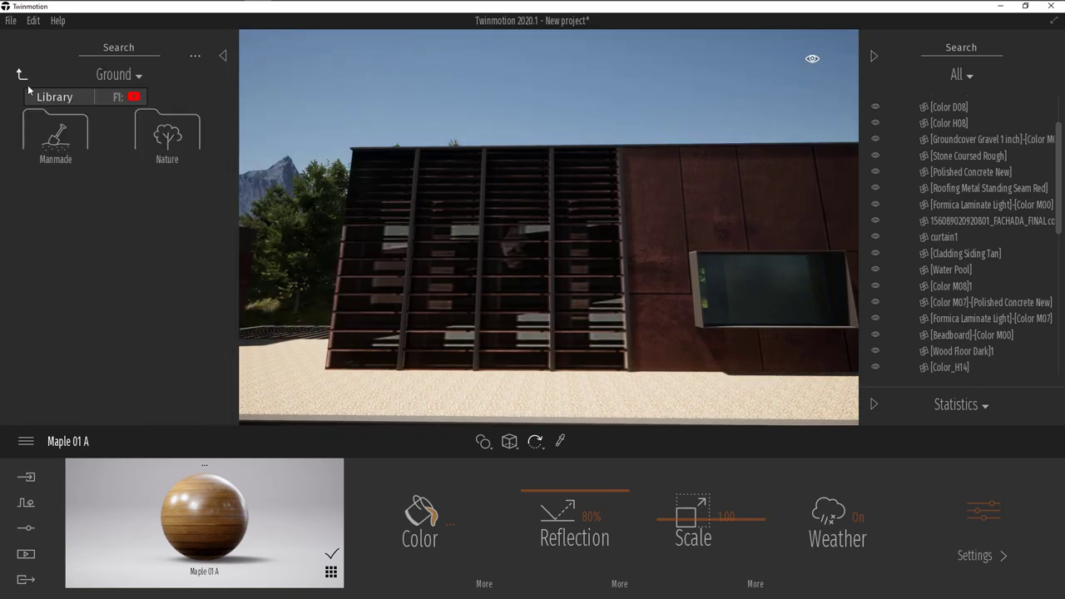
click(25, 76)
click(171, 215)
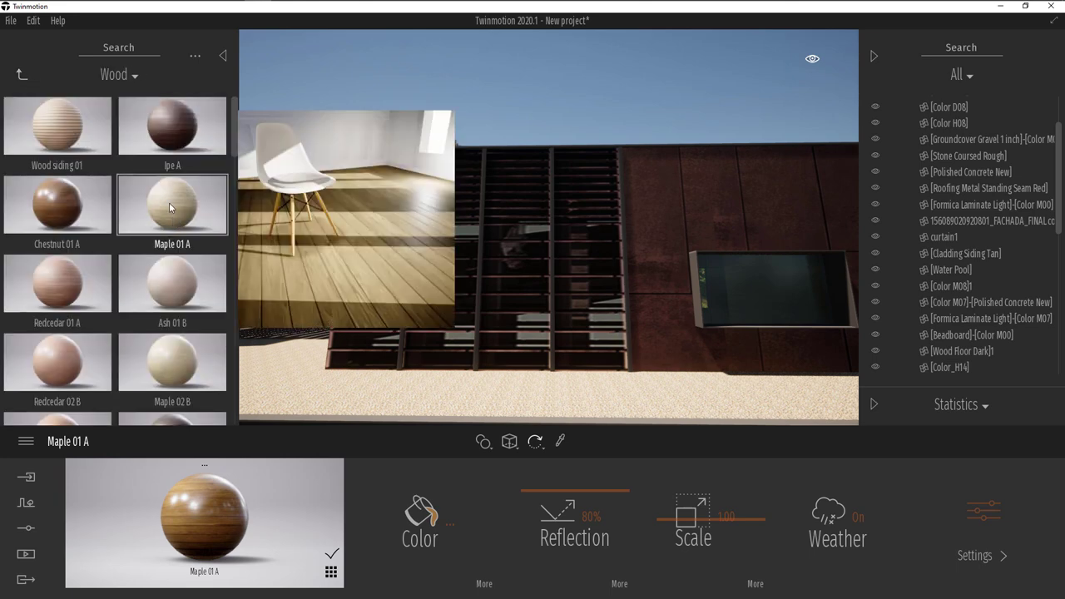
drag(166, 210, 510, 338)
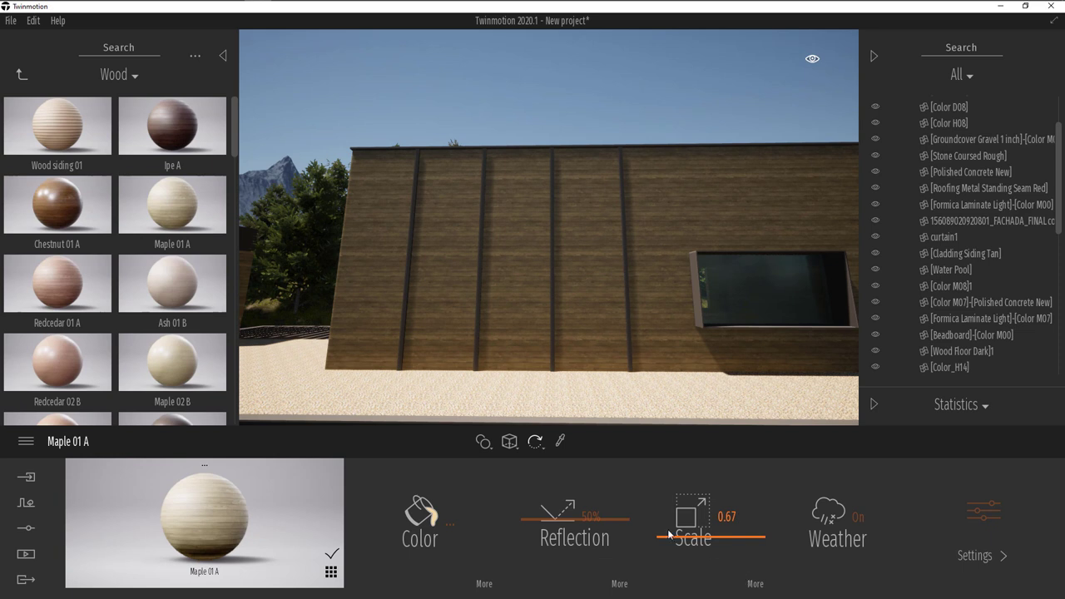
Set the facade wood's reflection to 80% and its texture rotation to 90°.
text(80)
key(Return)
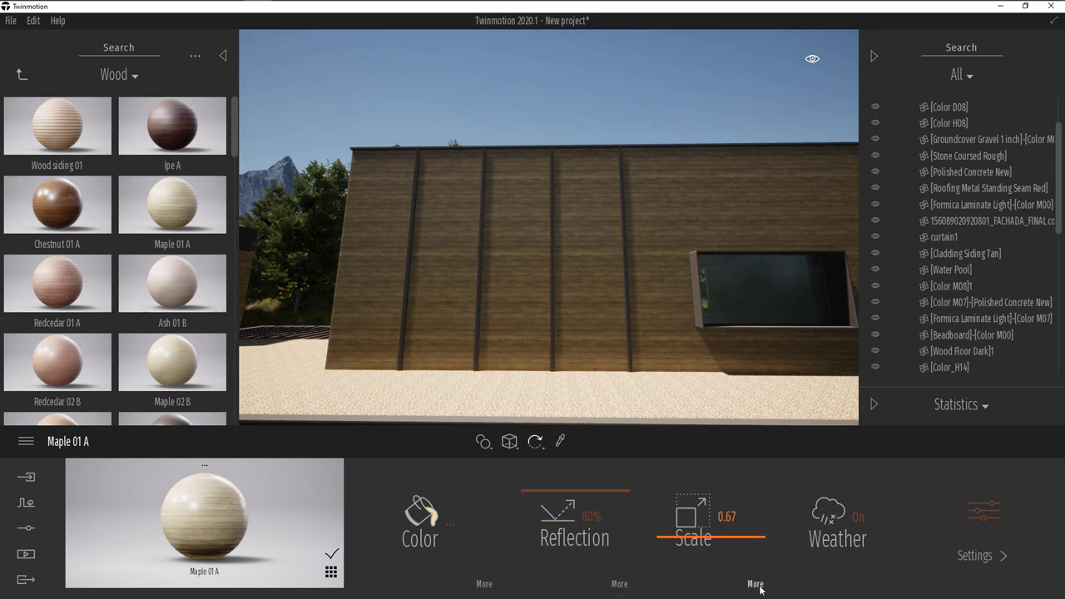
click(756, 585)
text(90)
key(Return)
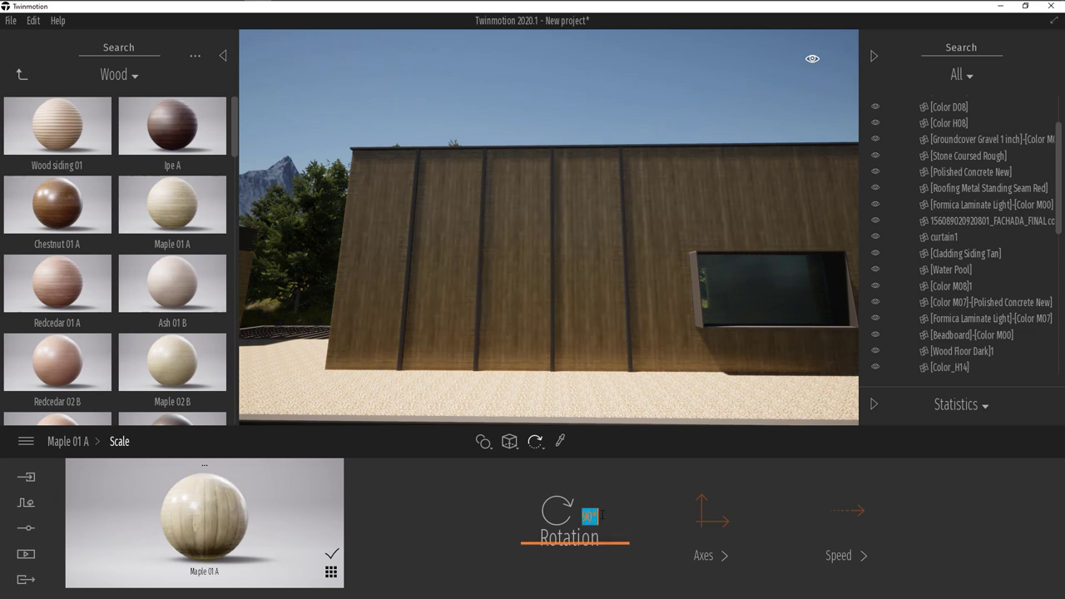
Show the scene materials as a grid and give the facade wood the stored brown color 9D7141.
click(331, 572)
click(70, 441)
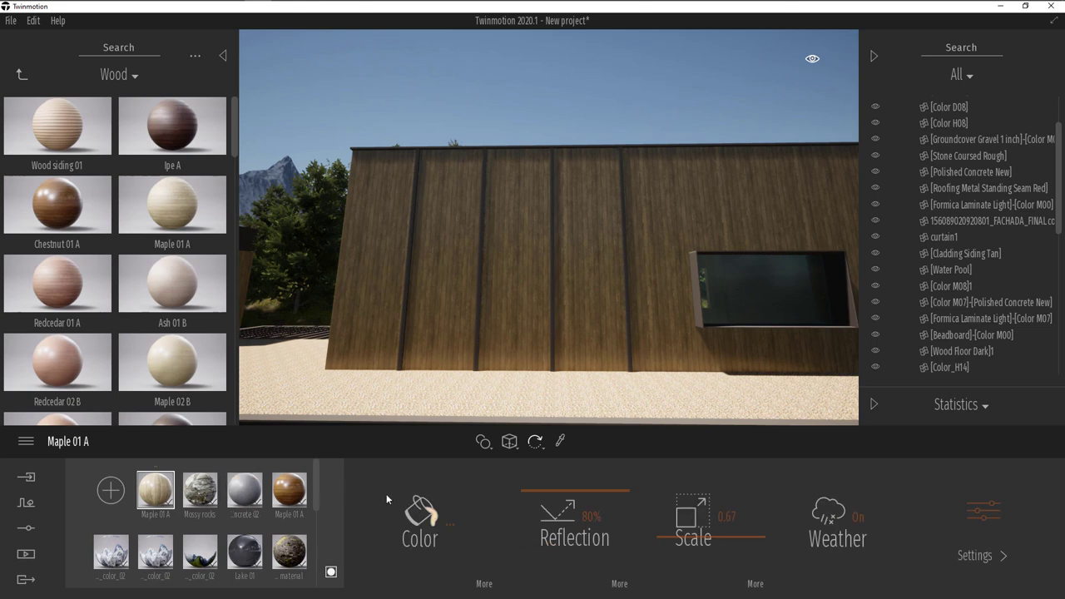
click(447, 529)
click(624, 260)
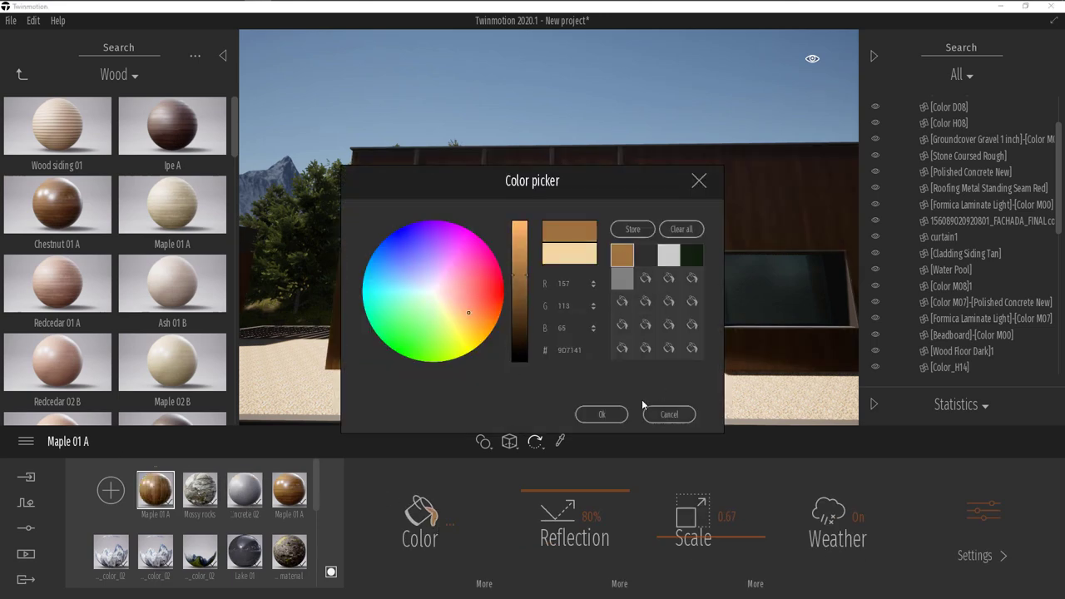
click(601, 414)
Apply Slightly worn chrome from the Metal library to the vertical strips on the upper floor's wood facade.
scroll(575, 332, up, 10)
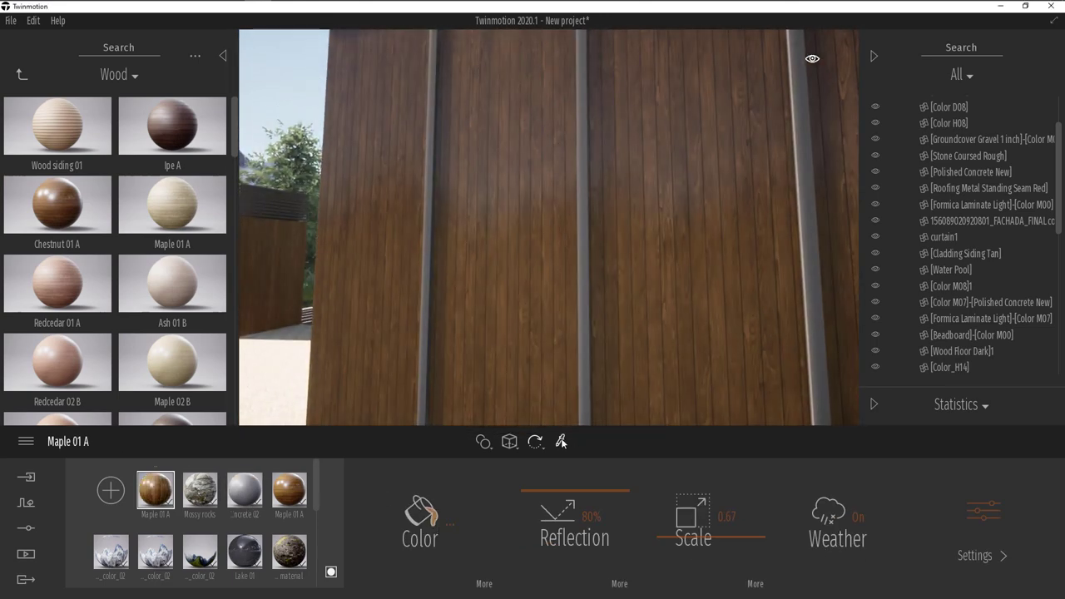
click(561, 442)
click(587, 346)
click(20, 74)
click(169, 136)
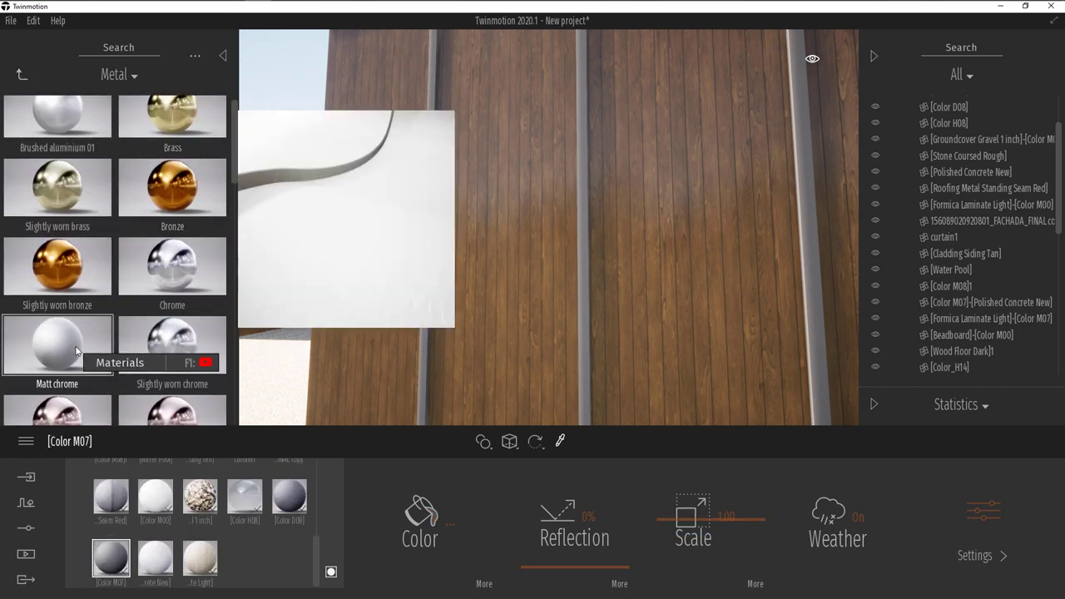
drag(166, 350, 563, 408)
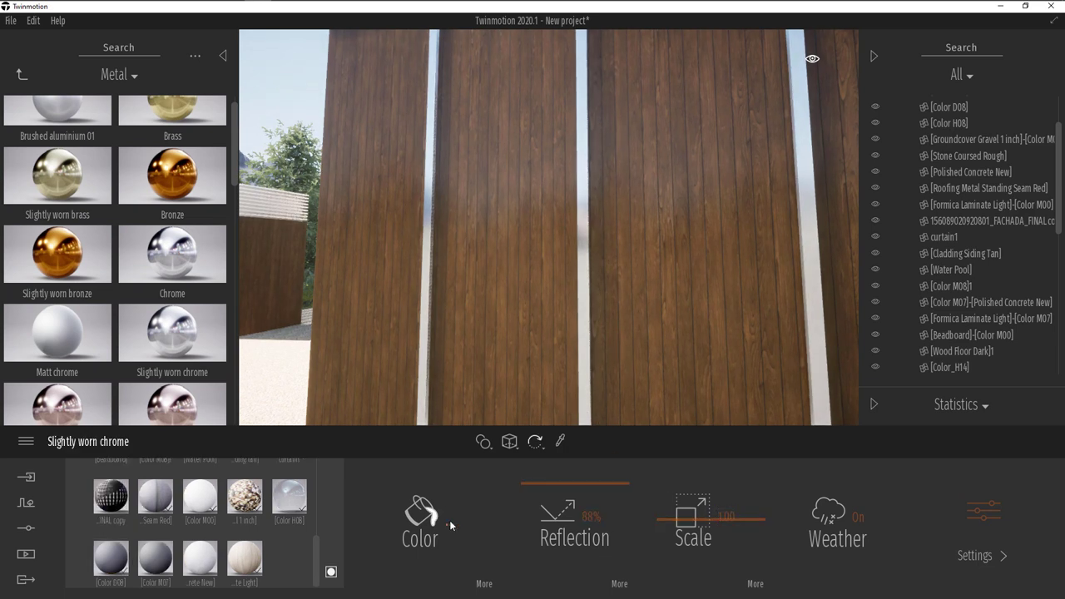
Give the facade's chrome strips the stored gray color 808080 and open their reflection value for editing.
click(449, 522)
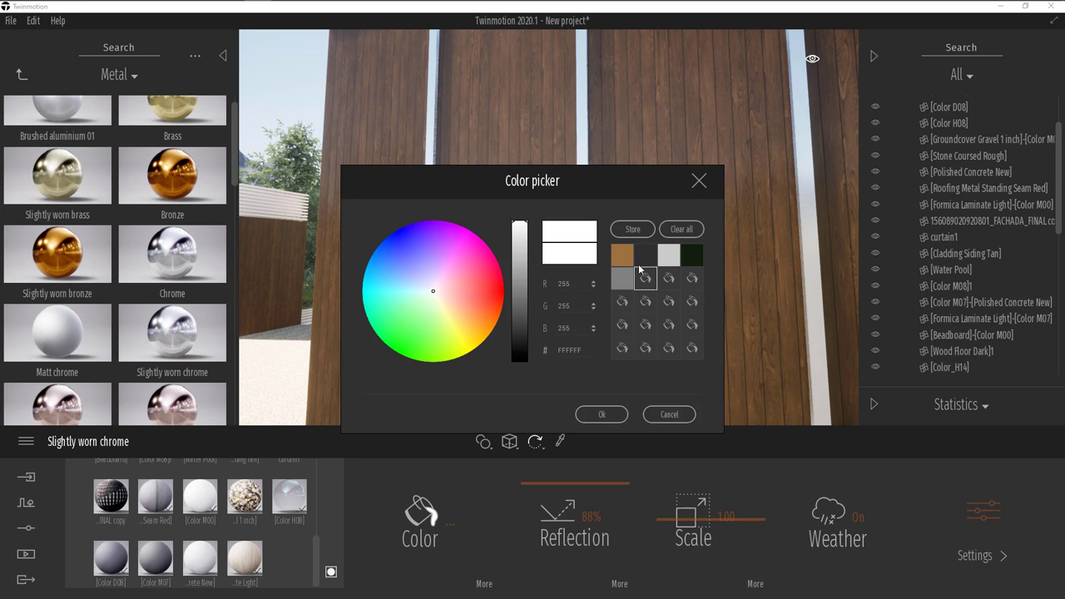
click(624, 279)
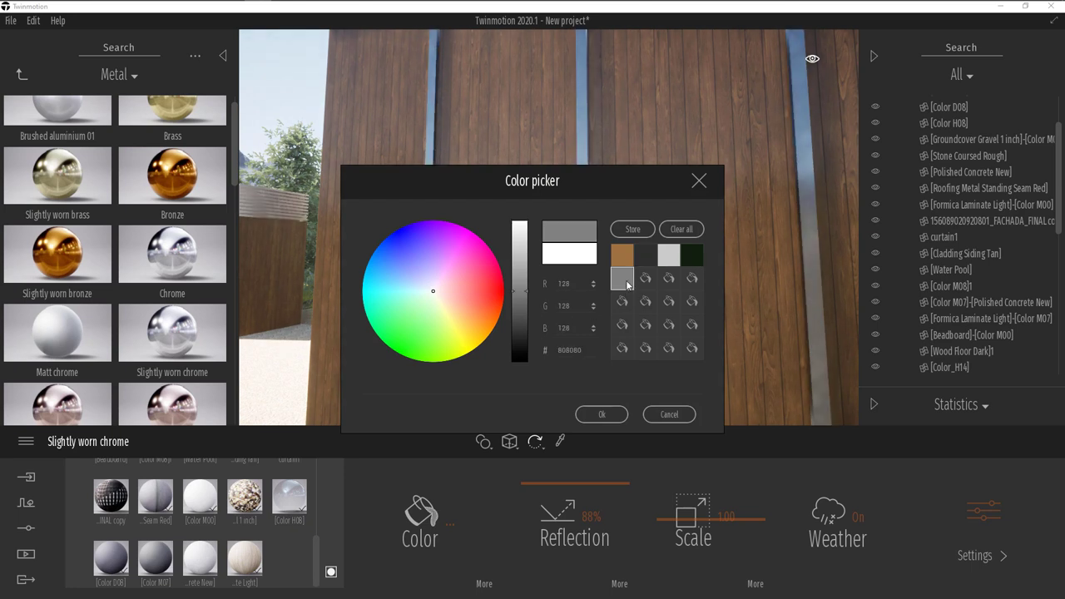
click(603, 415)
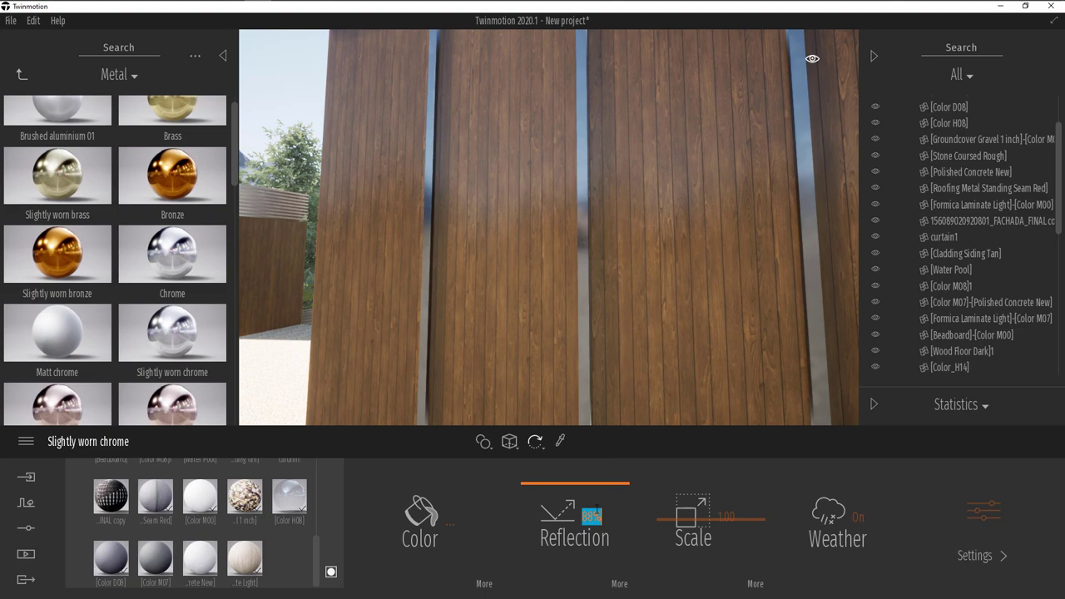
click(597, 509)
Replace the gravel on the flat roof below the upper floor's window with Cobblestone from the Nature ground materials.
right_drag(661, 338, 583, 391)
scroll(646, 324, down, 5)
click(587, 383)
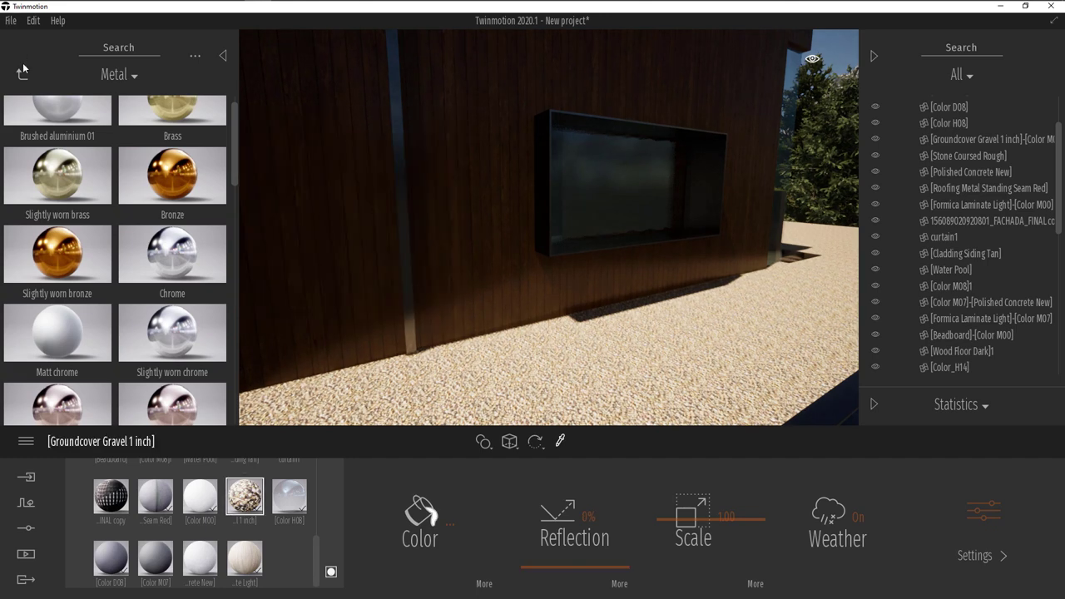
click(22, 74)
click(75, 353)
click(75, 147)
click(23, 75)
click(168, 138)
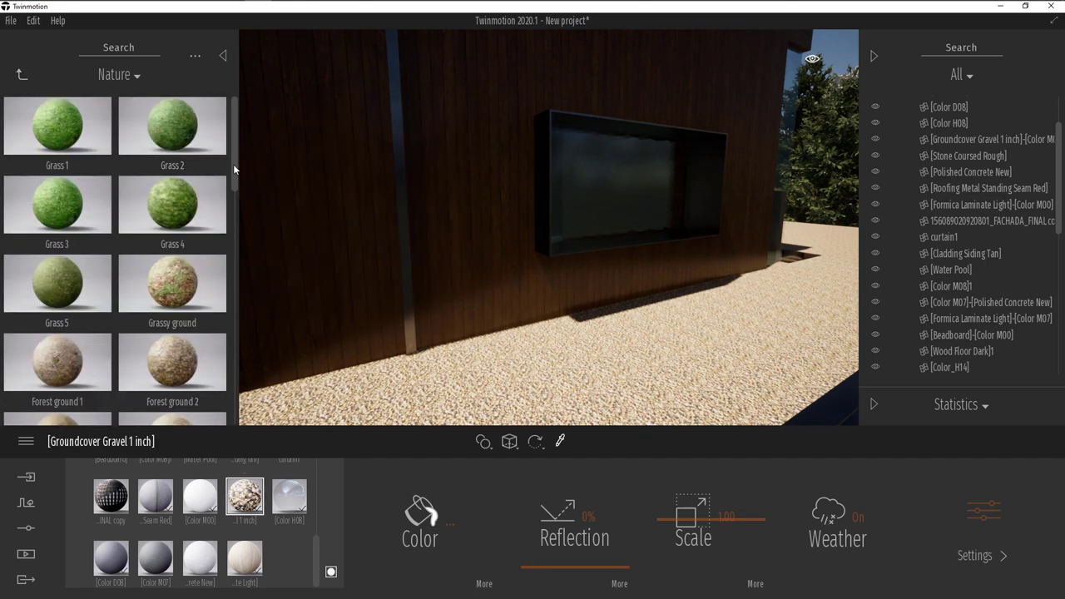
scroll(239, 264, down, 5)
scroll(238, 249, up, 3)
drag(172, 231, 349, 366)
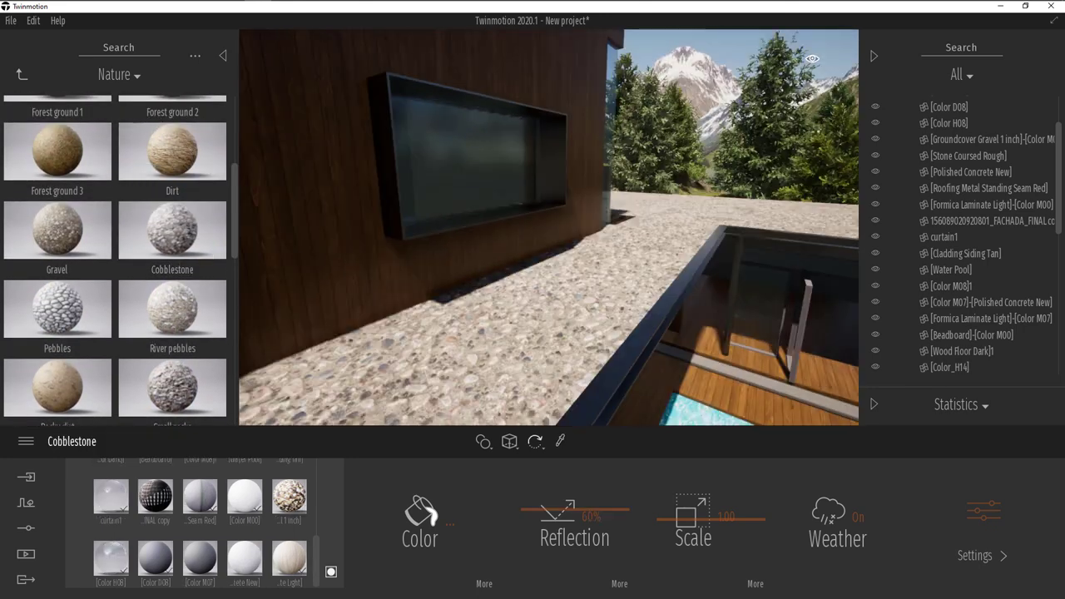
Set the roof cobblestone's texture scale to 0.75.
key(w)
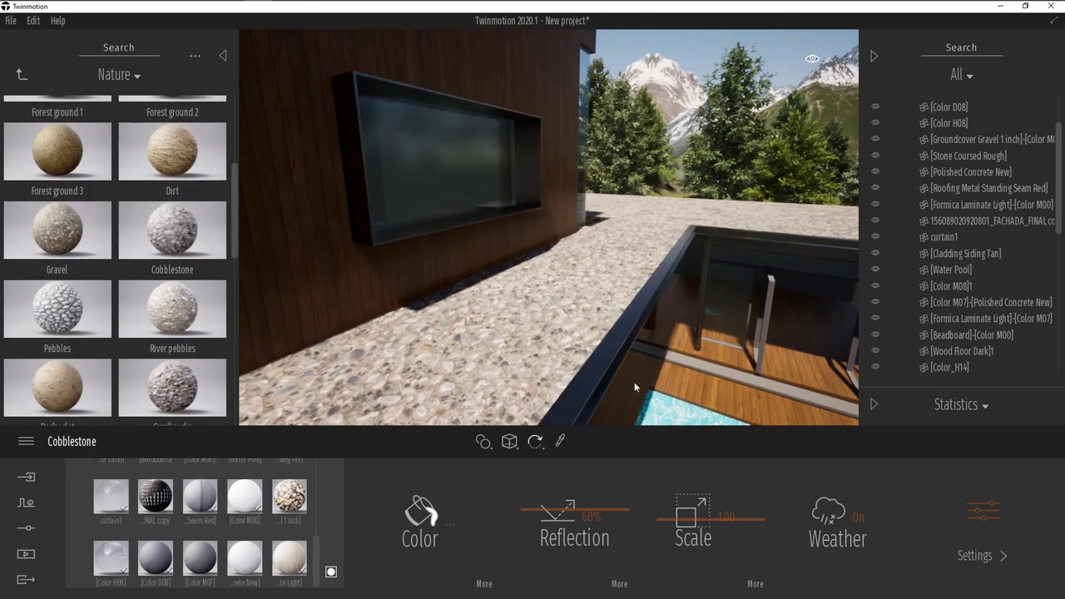
click(727, 517)
text(0.75)
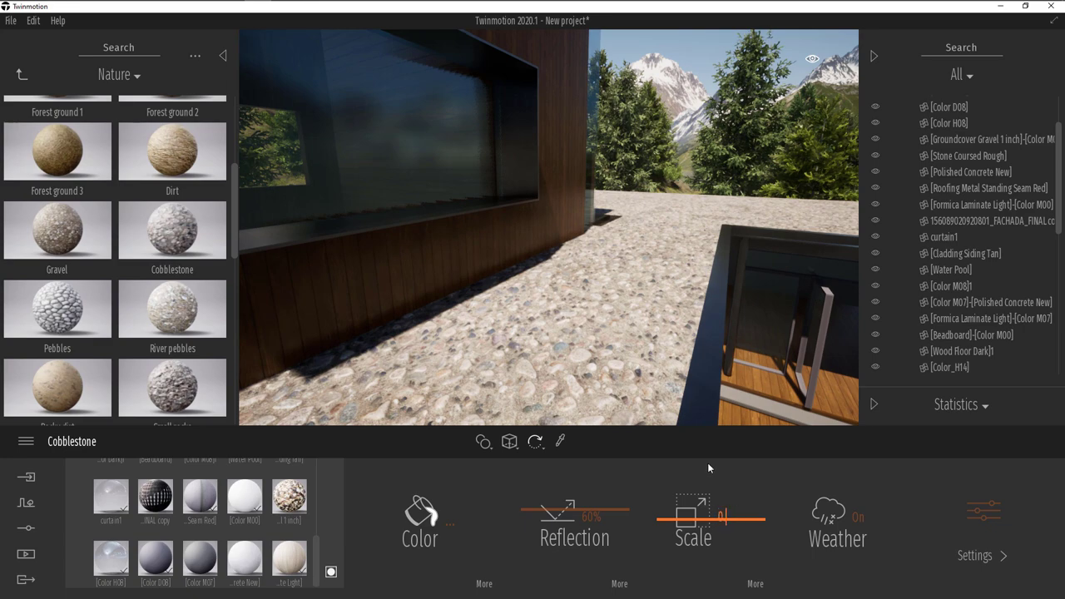
key(Return)
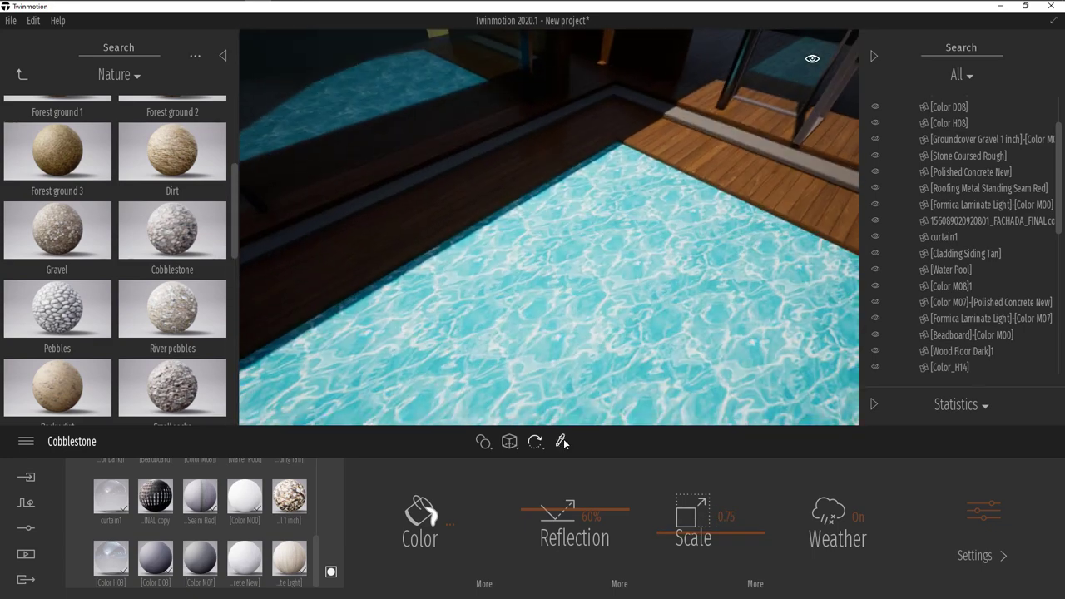
Apply Pool 03 from the Water library to the main pool's water surface.
click(590, 360)
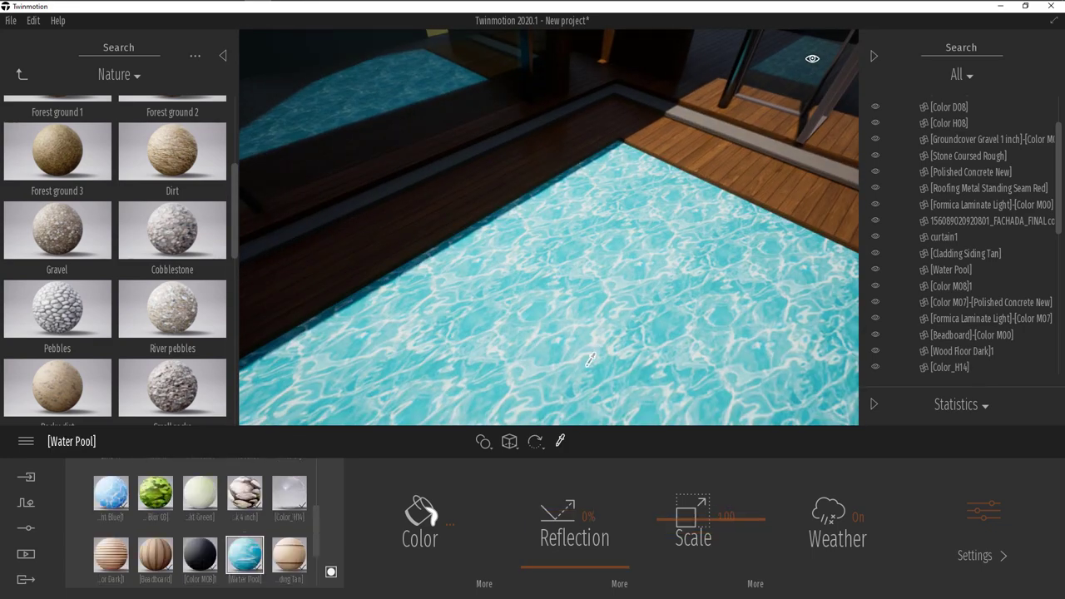
click(22, 74)
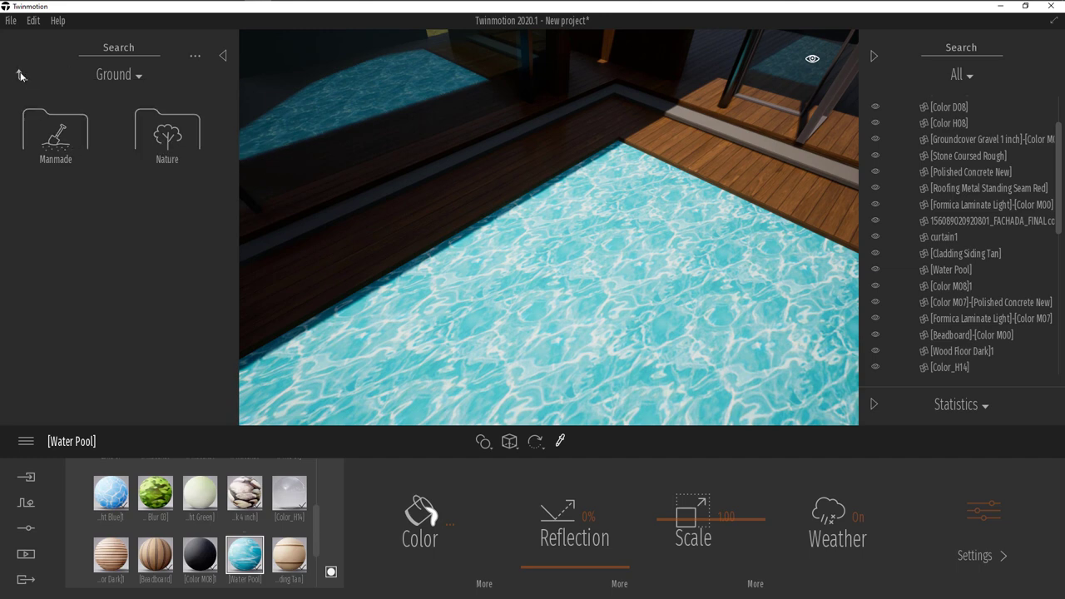
click(21, 74)
scroll(131, 233, down, 10)
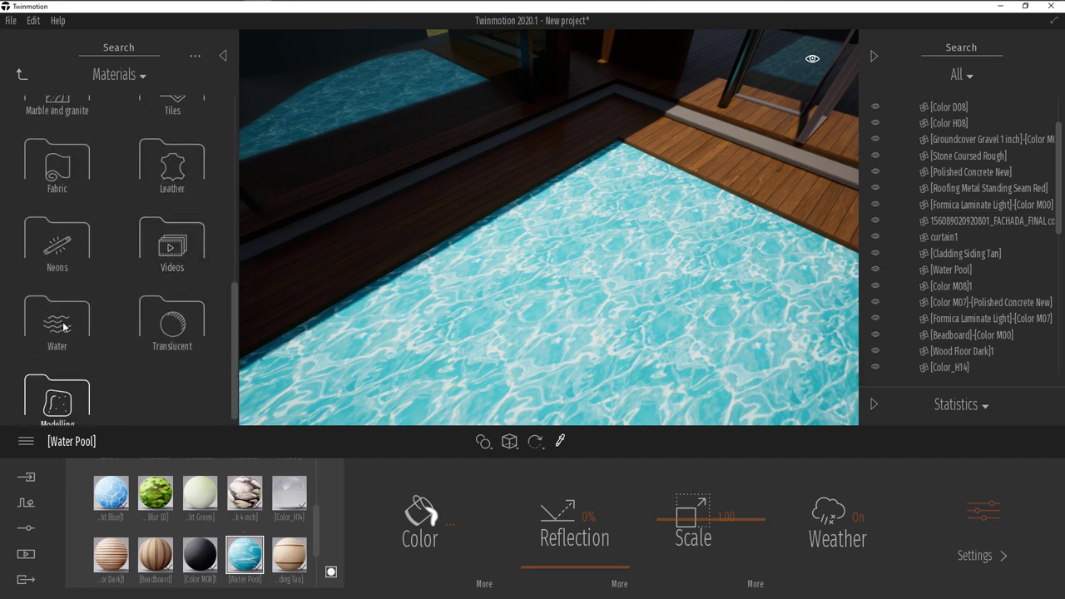
click(49, 345)
drag(59, 204, 421, 387)
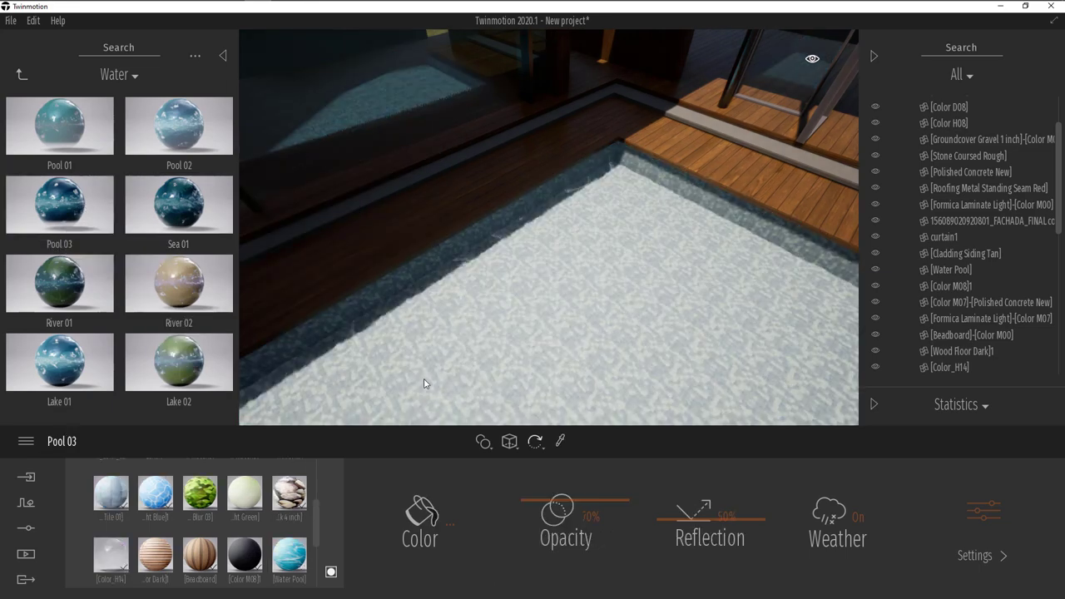
Try opacities of 85% and 90% on the main pool's water and settle on 85%.
right_drag(420, 385, 541, 366)
key(s)
right_drag(683, 356, 684, 275)
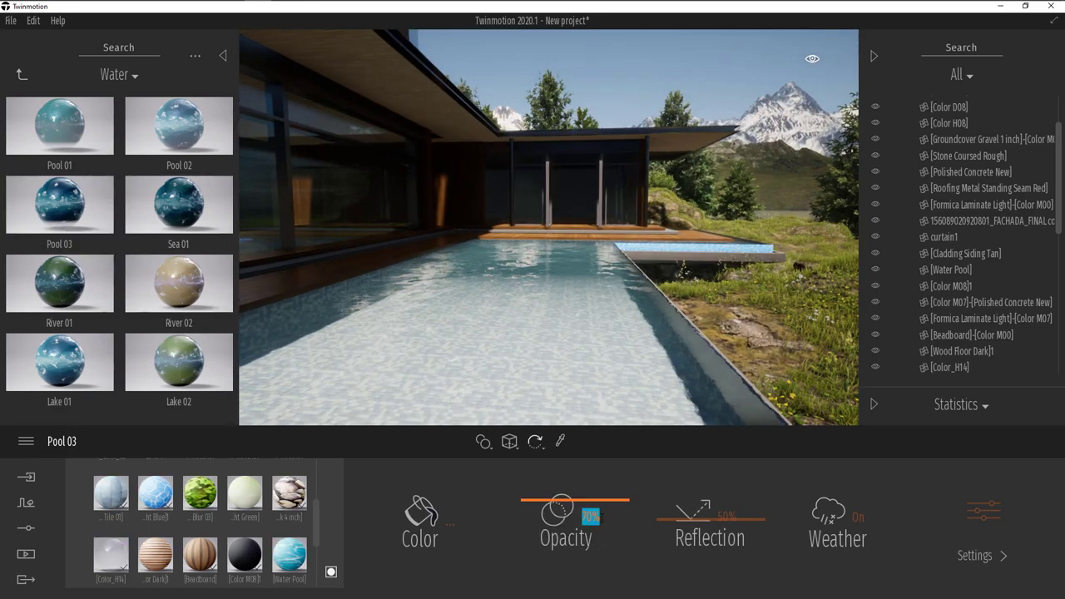
click(588, 521)
text(85)
key(Return)
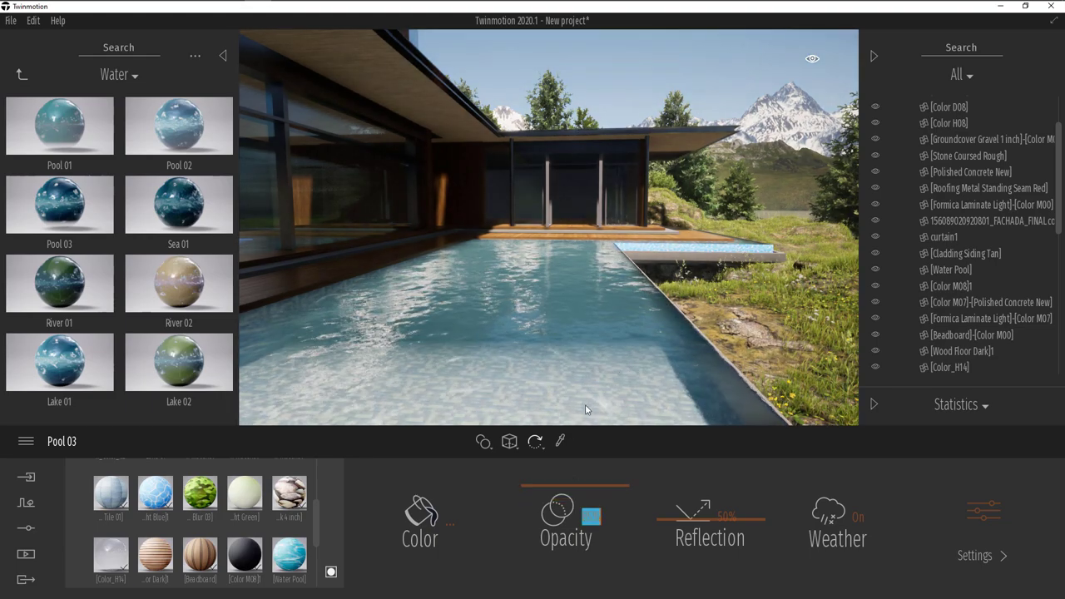
text(90)
key(Return)
key(s)
right_drag(618, 367, 626, 304)
click(590, 517)
text(85)
Try a reflection of 5% on the main pool's water.
click(727, 516)
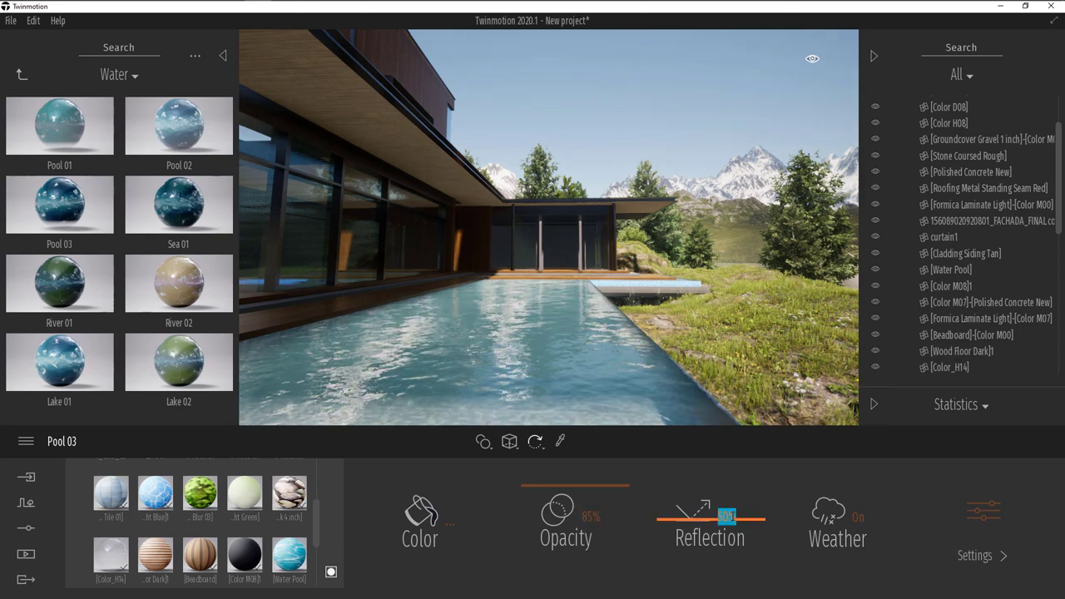
text(5)
key(Return)
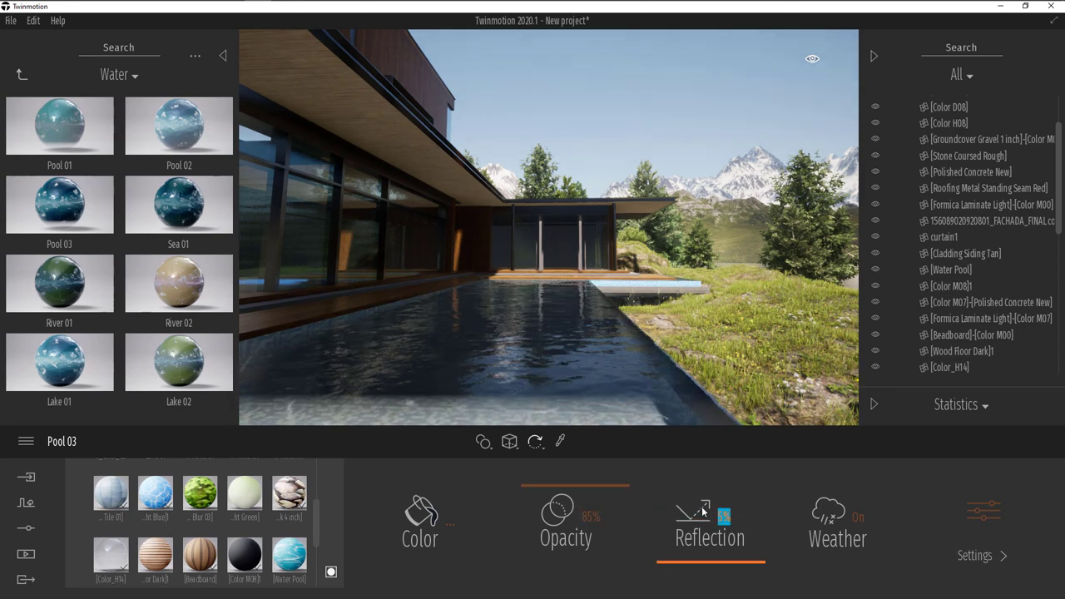
Set the main pool water's color to the stored dark green 102110, and reopen the color picker to confirm the color.
right_drag(628, 391, 605, 418)
click(450, 525)
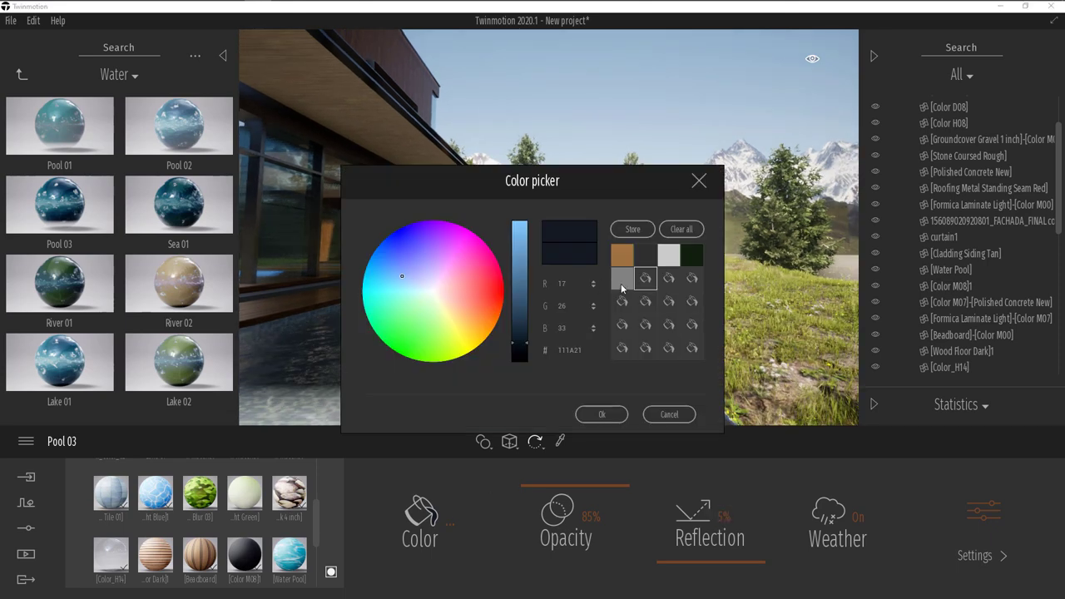
click(620, 287)
click(691, 258)
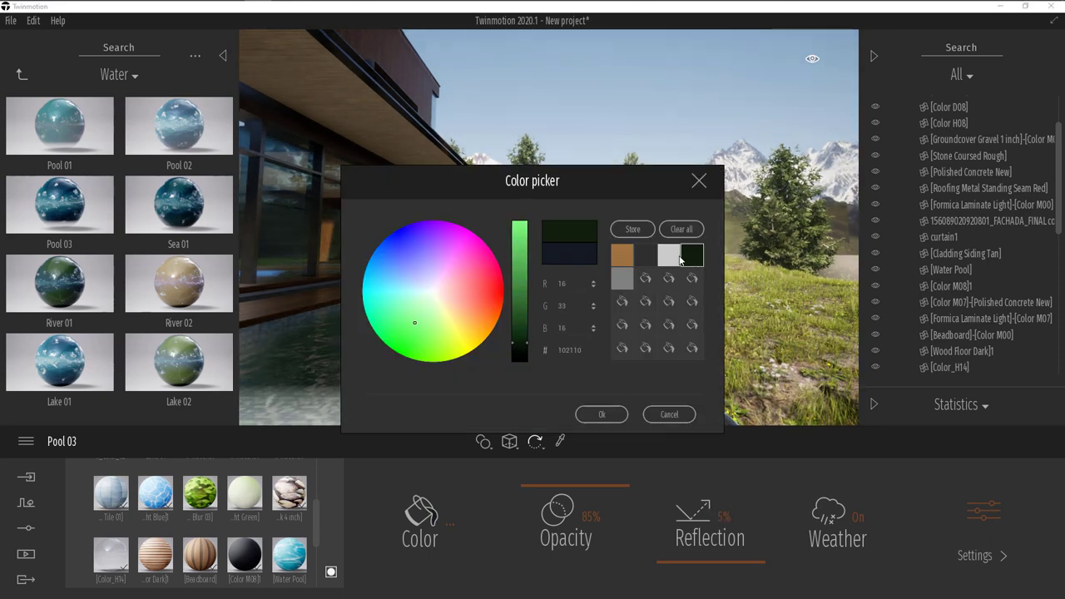
click(605, 412)
scroll(604, 375, down, 3)
right_drag(604, 344, 588, 369)
scroll(588, 369, up, 2)
click(450, 524)
click(594, 411)
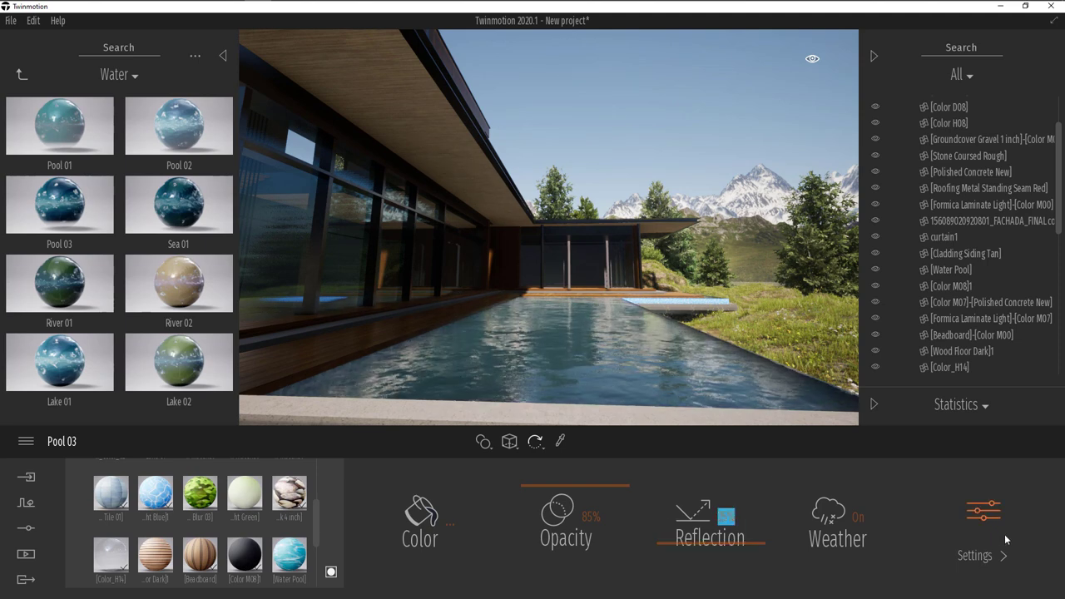
Set the main pool water's bump to 20%.
click(986, 516)
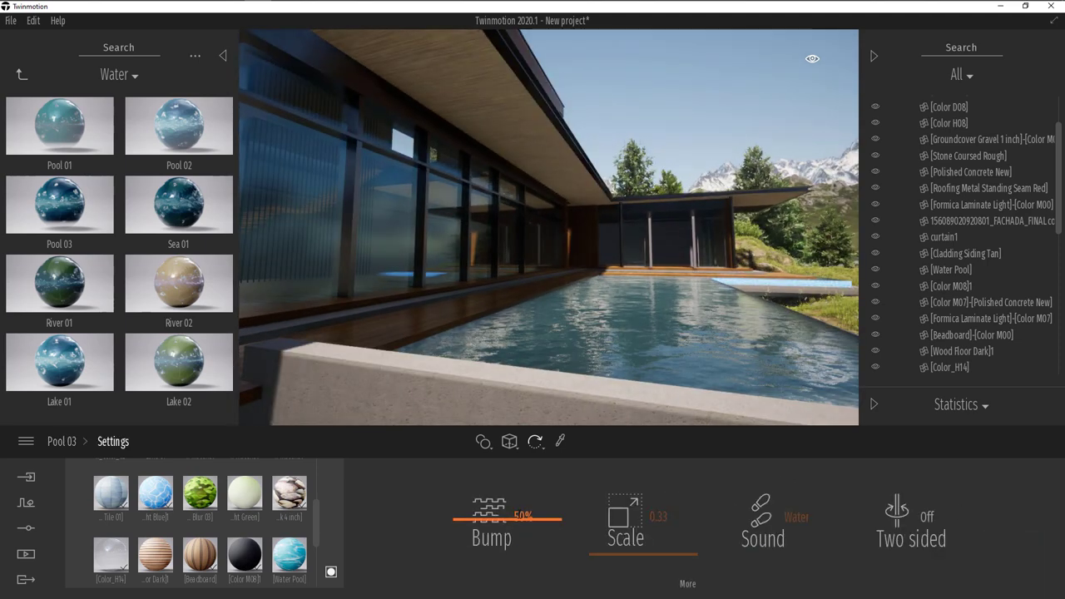
click(523, 515)
text(20)
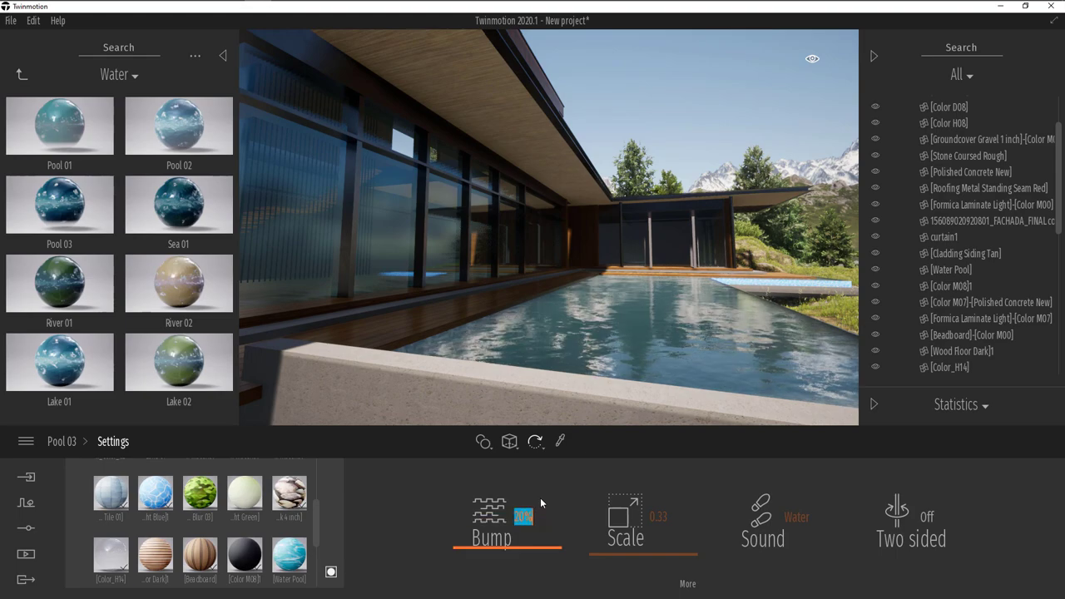
key(Return)
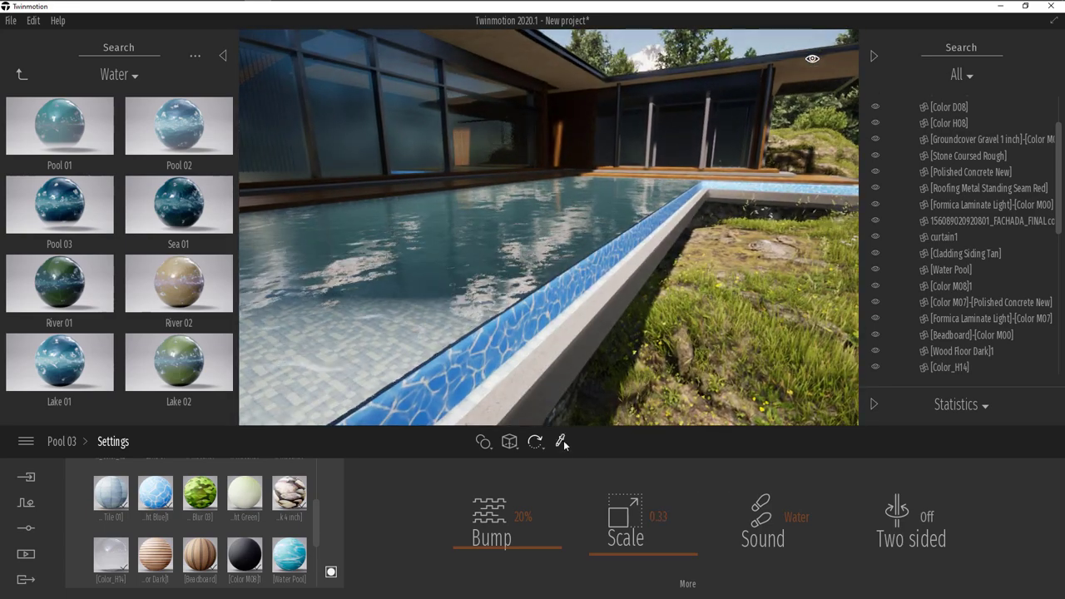
Apply Pool 03 to the narrow light blue overflow channel along the pool's edge and set its opacity to 100%.
click(491, 347)
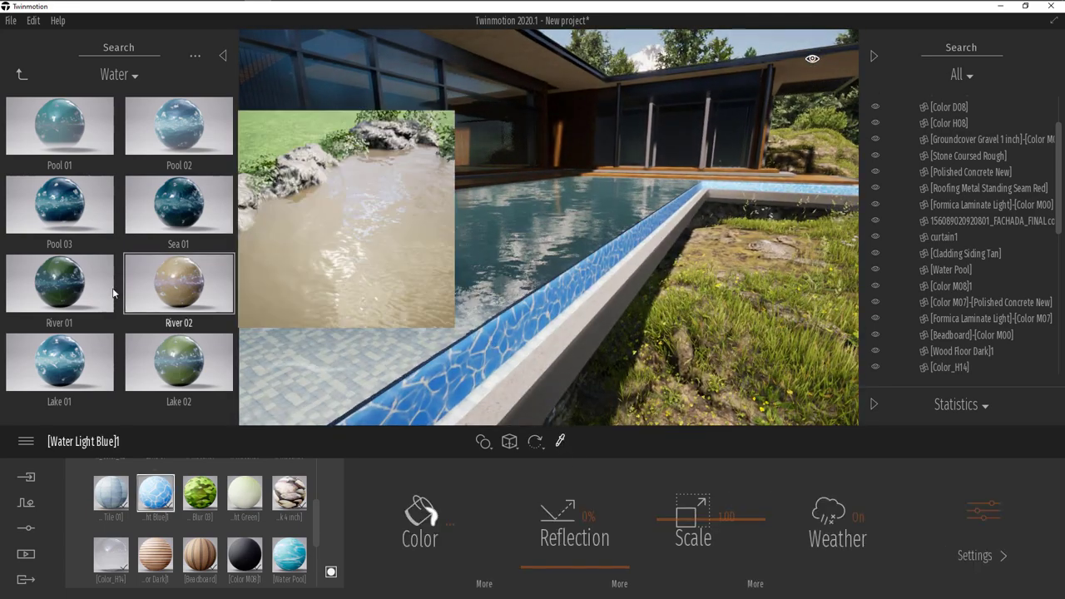
drag(398, 388, 431, 388)
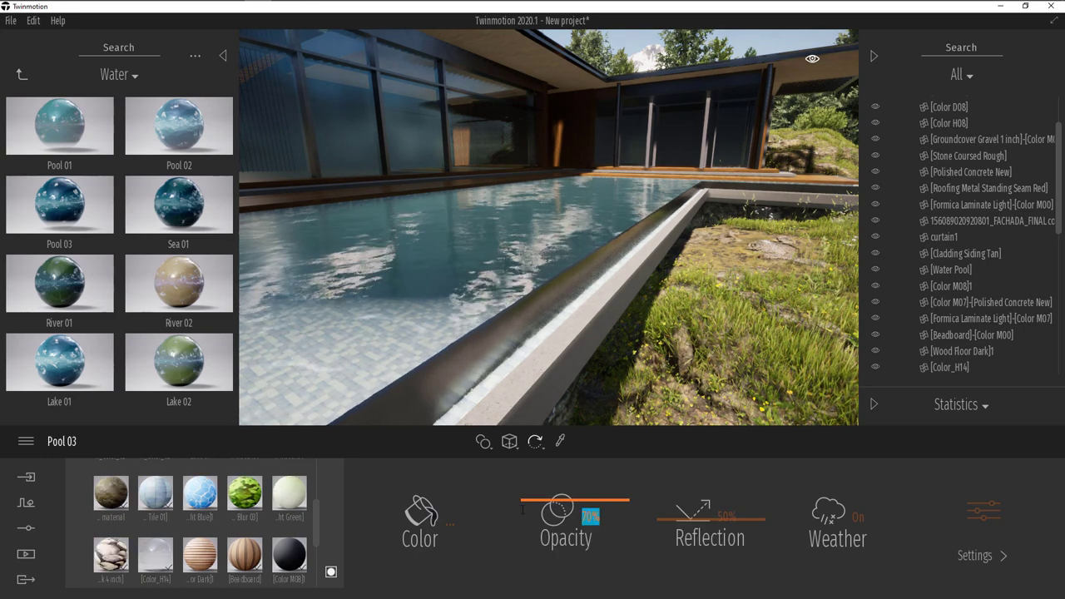
text(0)
key(Return)
Check the overflow water's speed settings and set its texture rotation to 180°.
shift+middle_drag(612, 384, 705, 415)
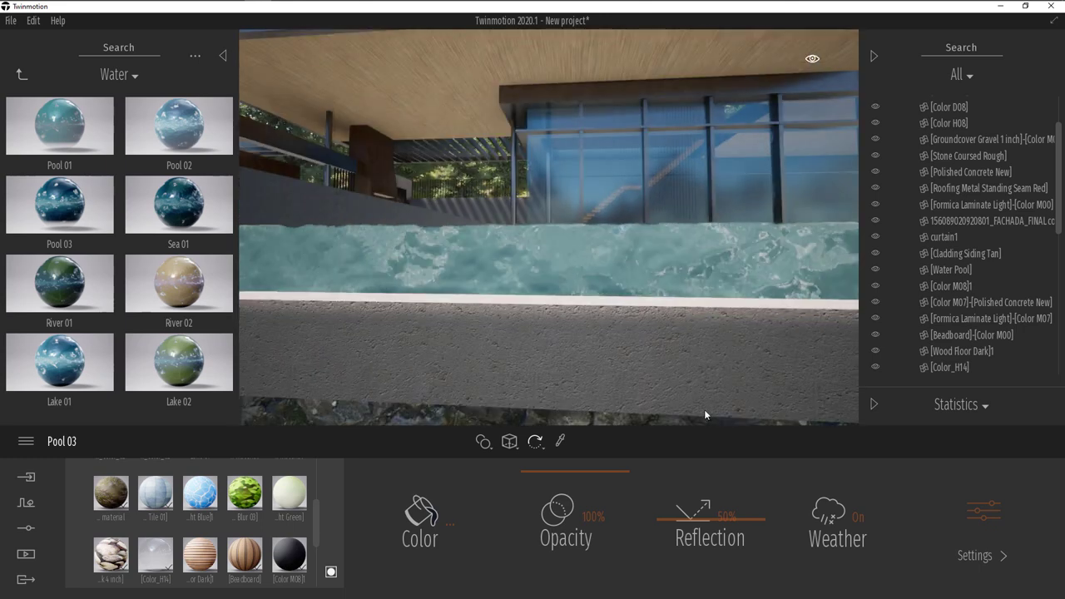
click(980, 516)
click(686, 585)
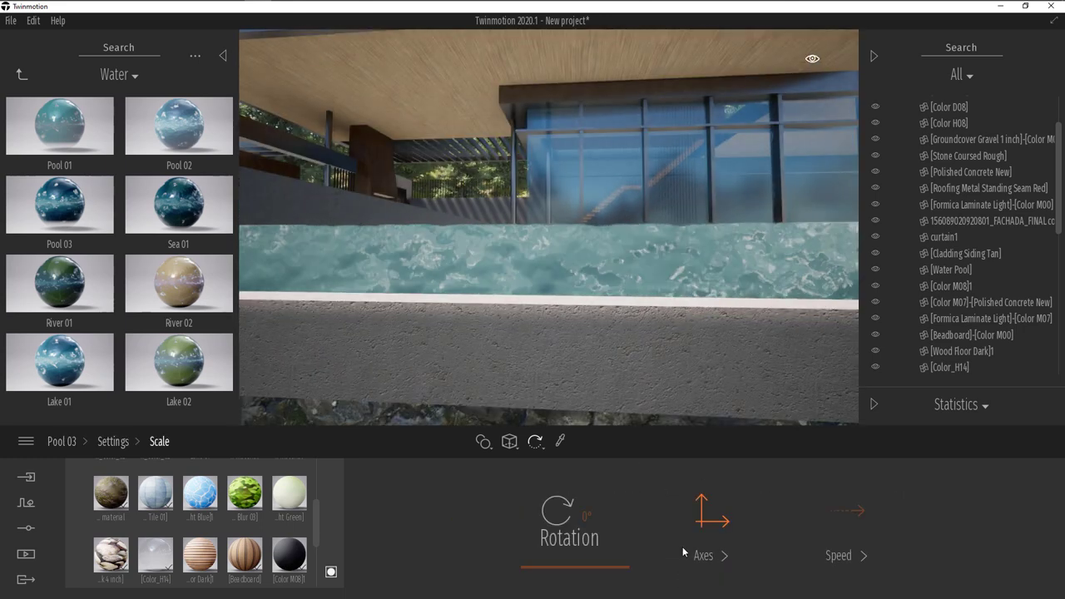
click(849, 524)
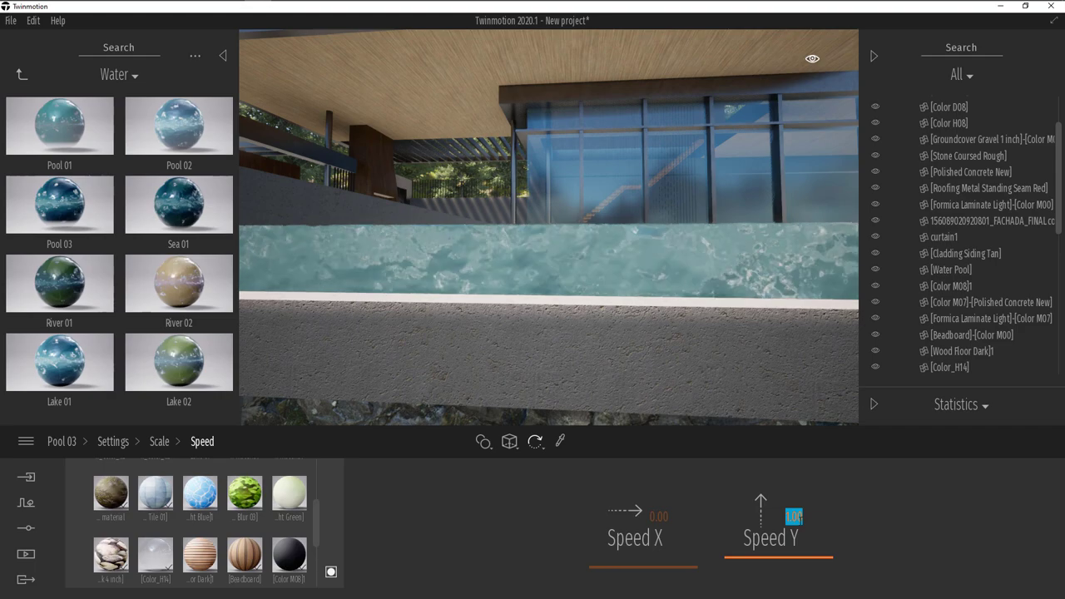
click(158, 441)
click(585, 517)
text(180)
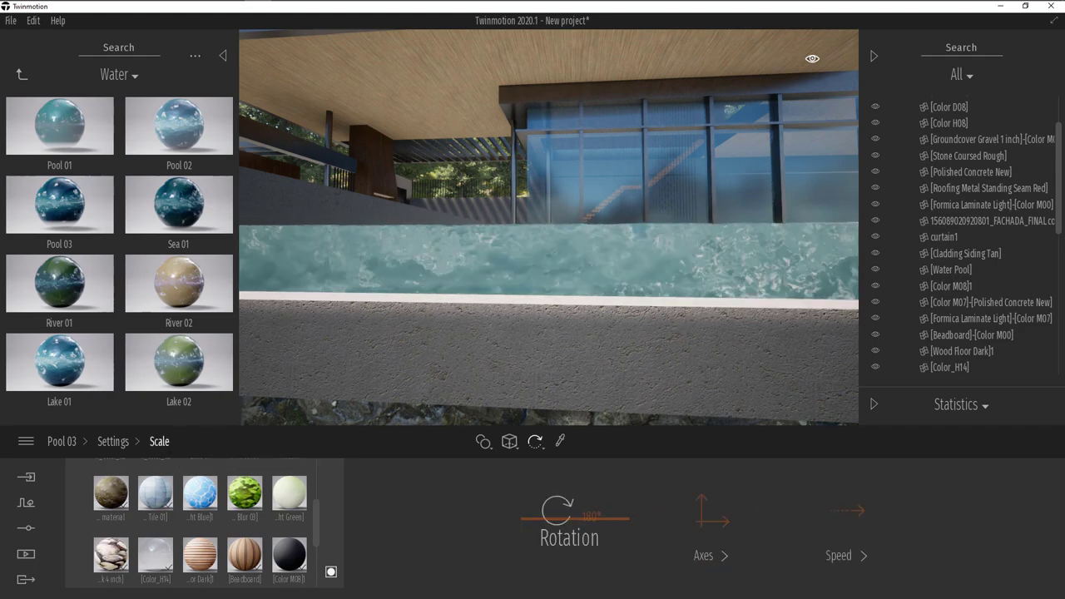
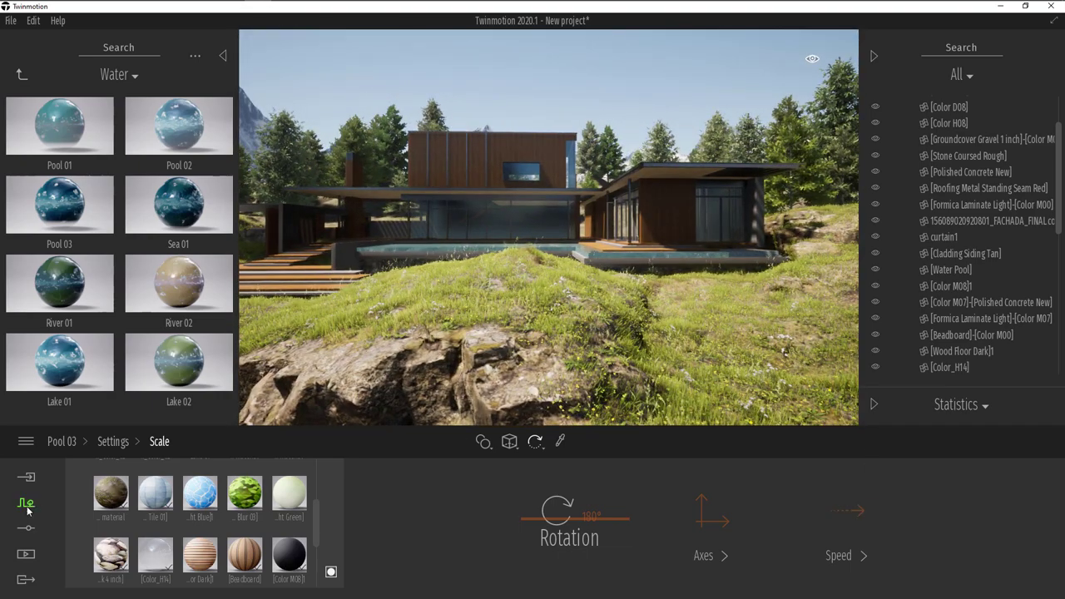
Return the library to its top level and open the media images.
click(21, 74)
click(22, 74)
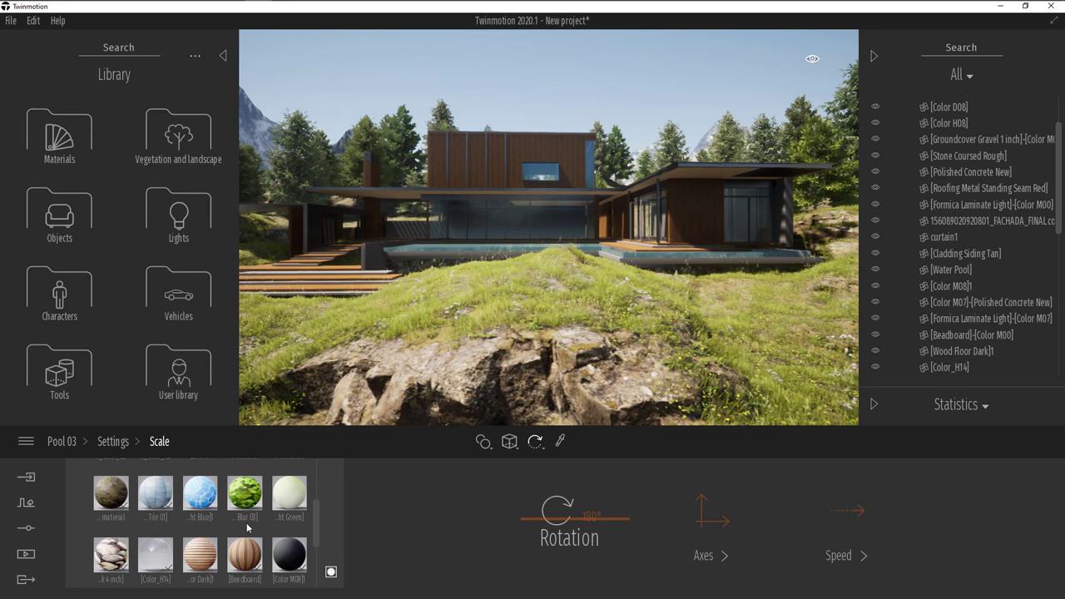
click(26, 527)
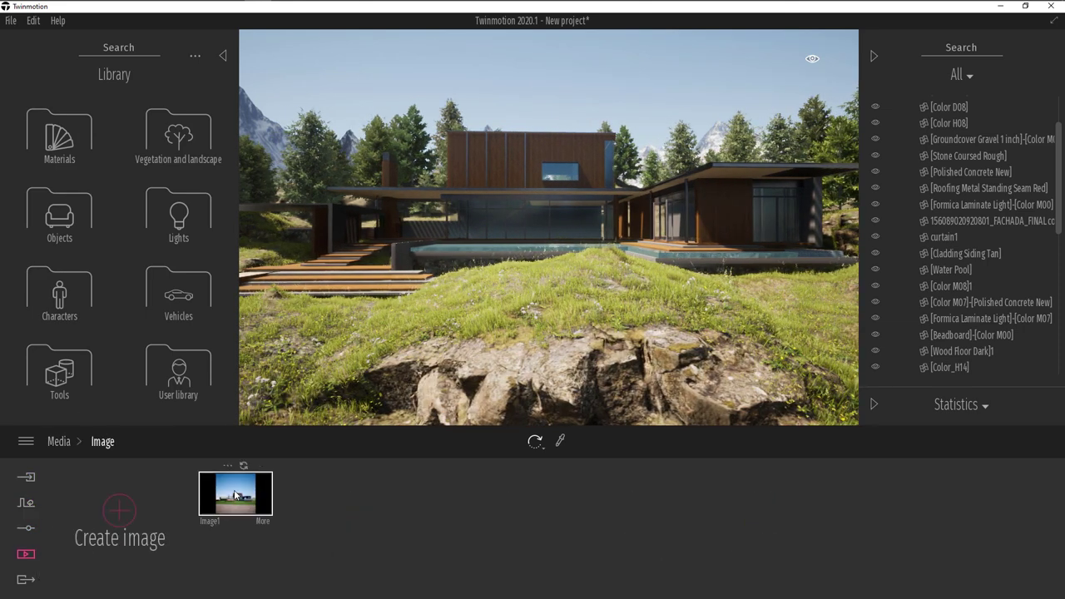
Recall the Image1 view and place four Bush base 1 shrubs on the grass beside the pool's outer corner.
click(236, 496)
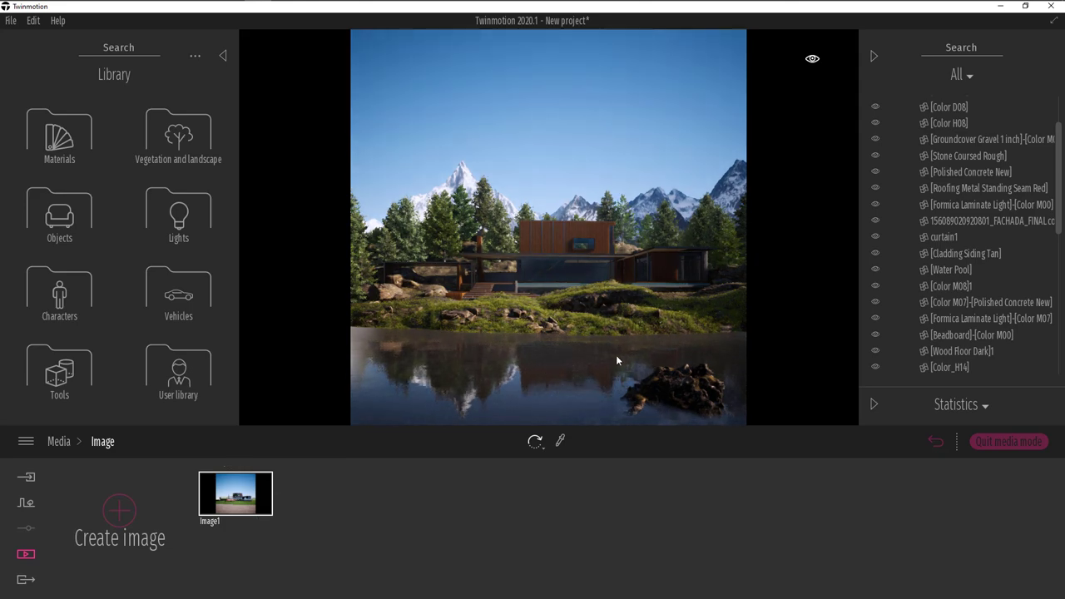
key(e)
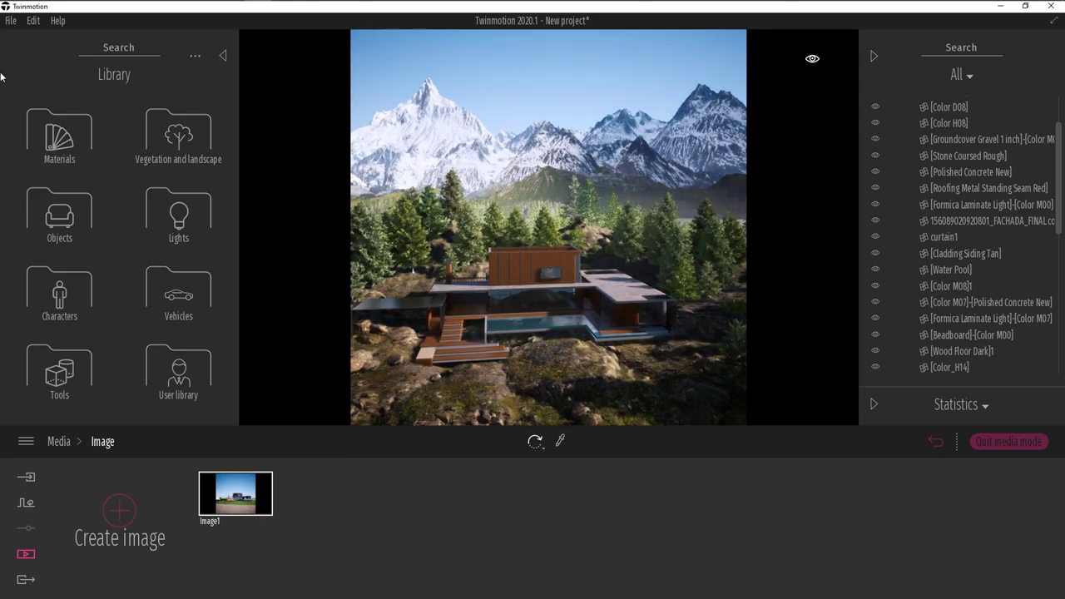
click(161, 136)
click(73, 226)
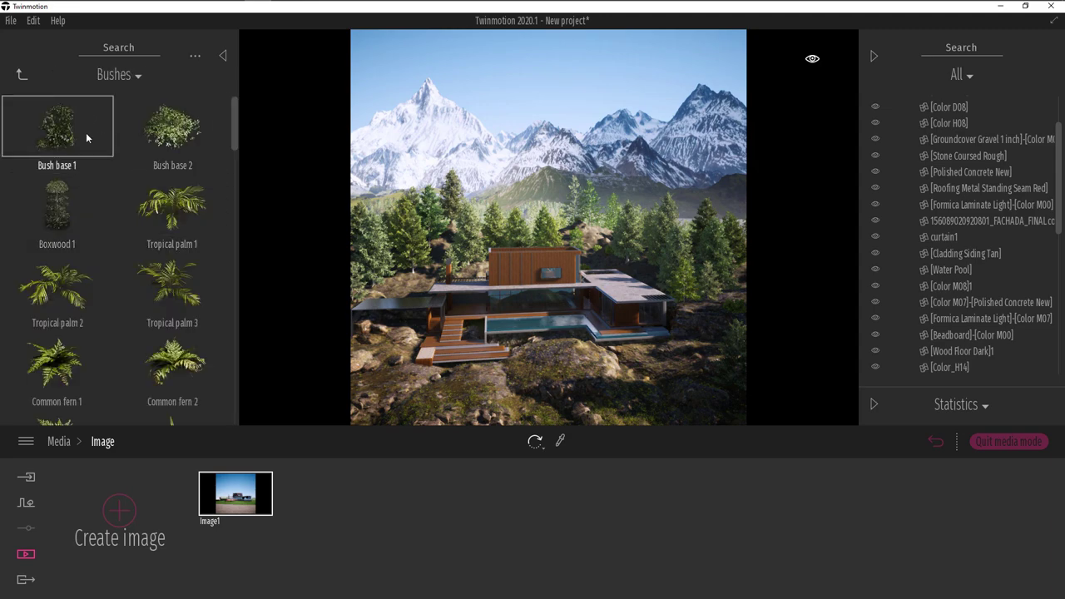
right_drag(607, 297, 609, 297)
key(w)
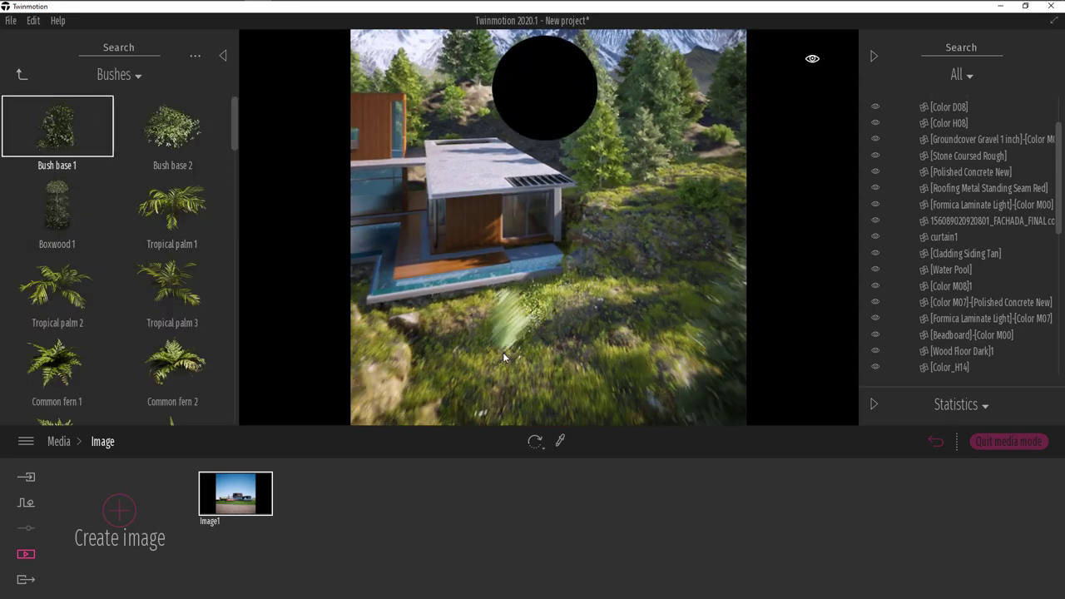
drag(526, 279, 566, 229)
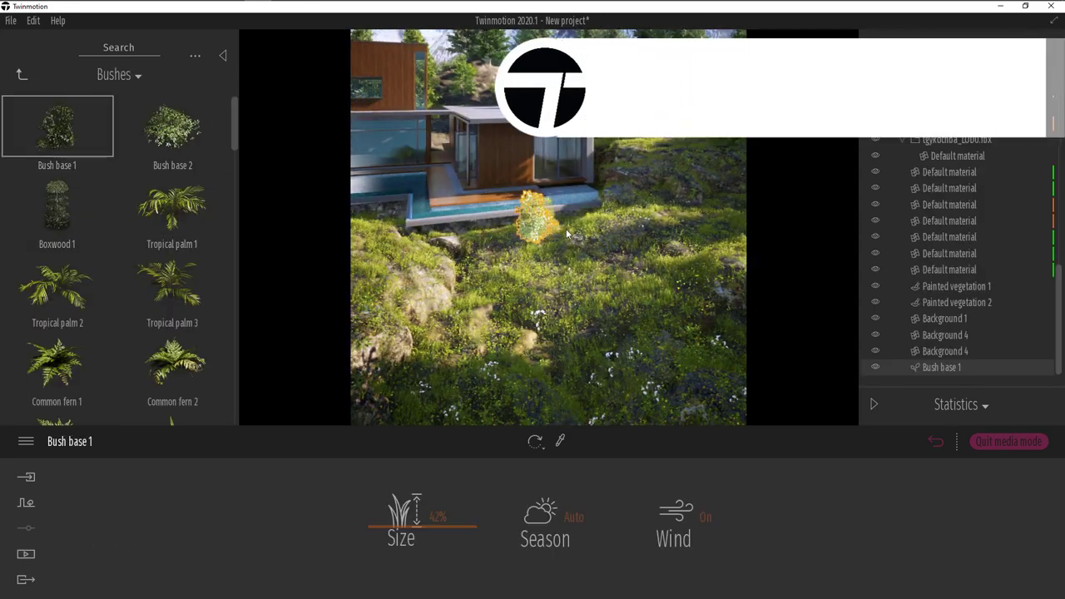
click(562, 233)
click(561, 263)
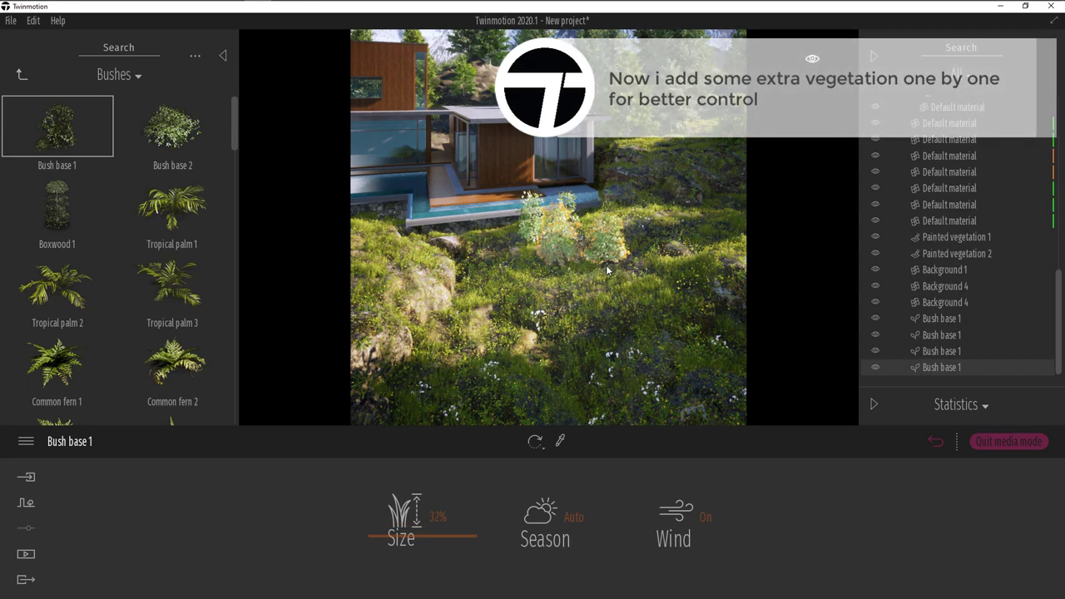
Erase some of the painted conifers of Painted vegetation 2 on the slope beside the house.
scroll(620, 254, down, 5)
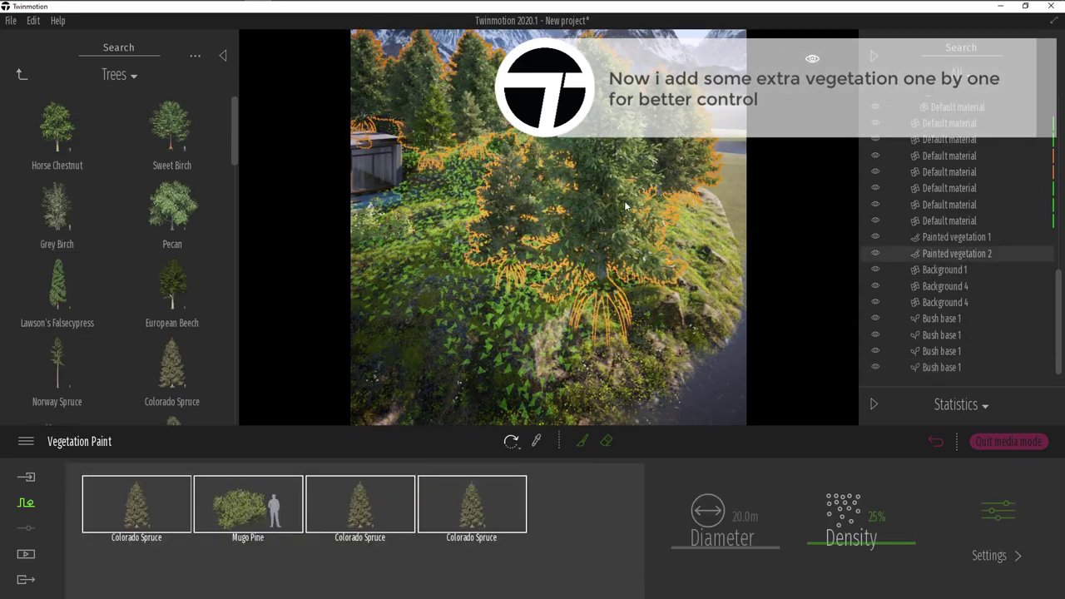
click(610, 441)
drag(578, 279, 561, 265)
key(Escape)
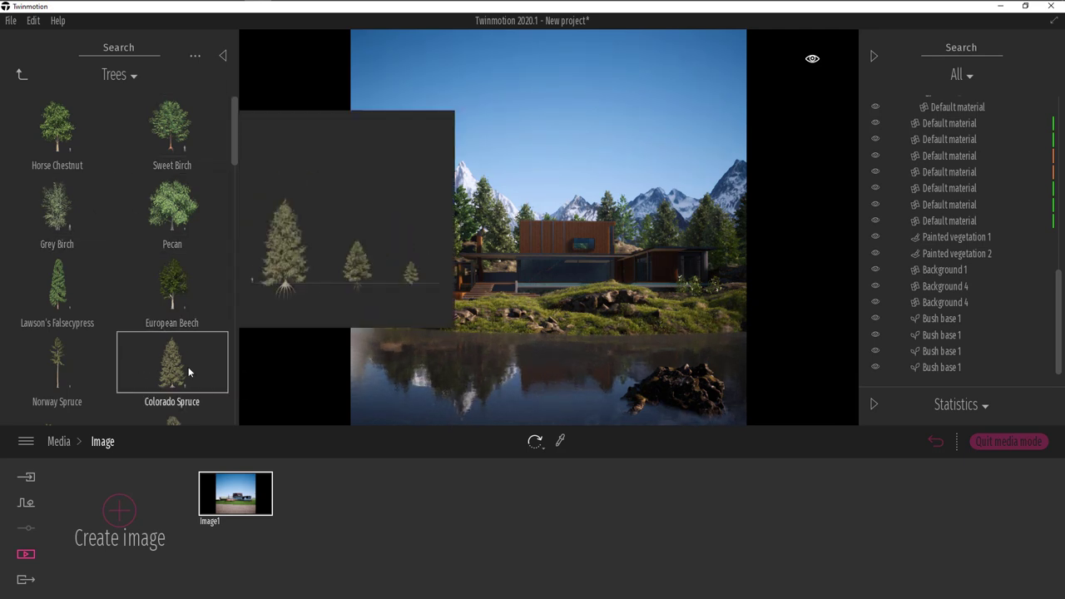
Place an Austrian Pine on the lake bank in front of the entrance side of the house.
scroll(98, 383, down, 1)
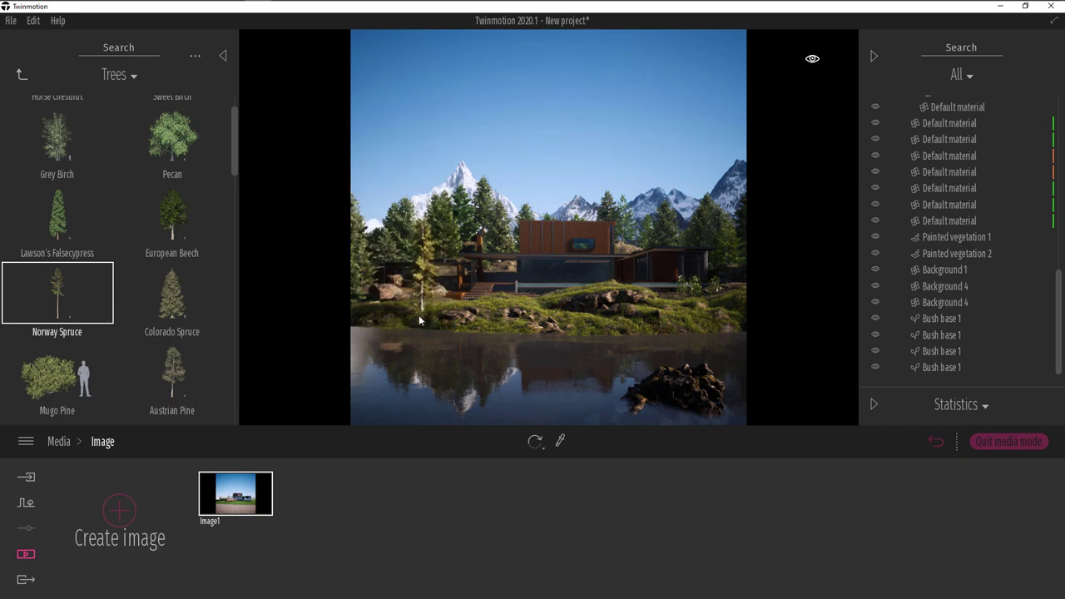
click(181, 372)
mouse_move(425, 305)
mouse_down()
mouse_move(396, 314)
mouse_move(412, 307)
mouse_up()
Add a Norway Spruce, set its age to 100%, and move it to the ground behind the house.
drag(98, 297, 466, 310)
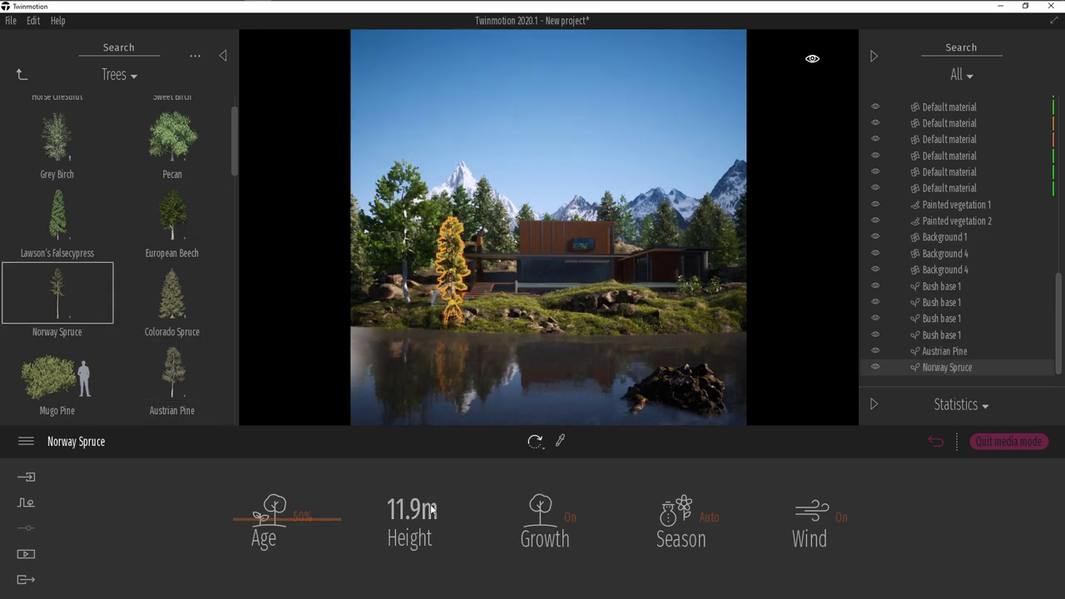
drag(289, 476, 303, 453)
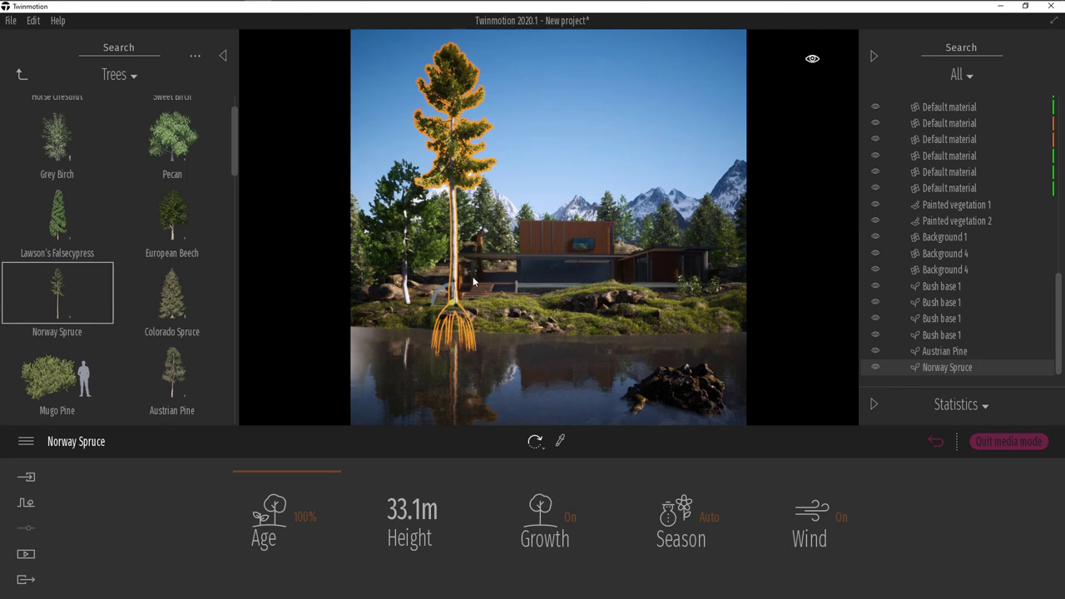
middle_drag(472, 277, 473, 375)
right_drag(473, 374, 466, 408)
drag(458, 375, 518, 272)
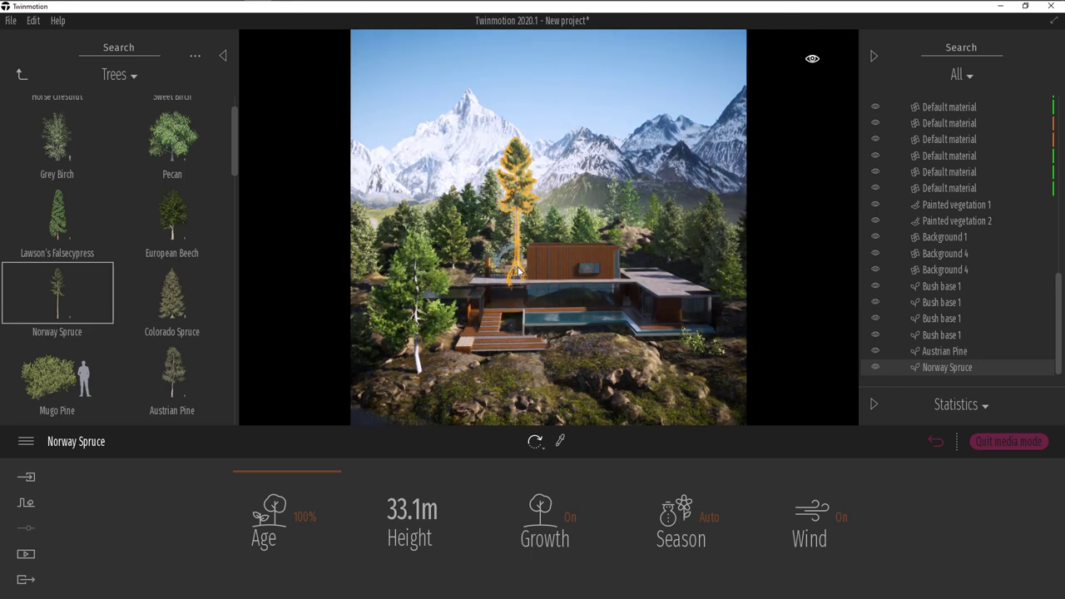
key(Escape)
Place two more Norway Spruces behind the house, one on each side of the tall spruce.
middle_drag(558, 351, 565, 244)
right_drag(565, 244, 562, 321)
click(510, 166)
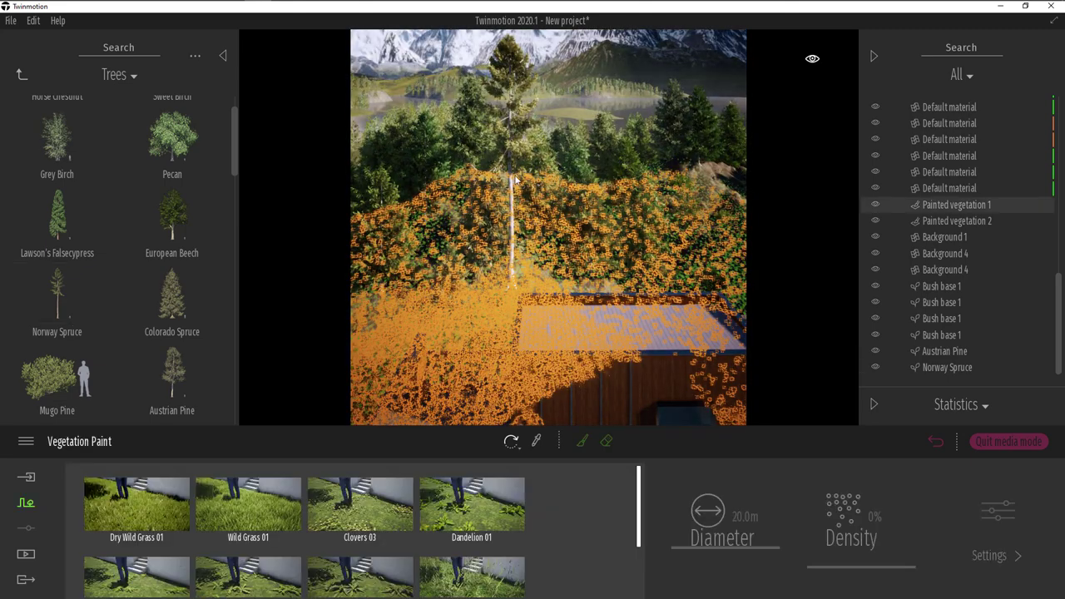
click(508, 140)
drag(56, 296, 441, 324)
drag(80, 304, 546, 286)
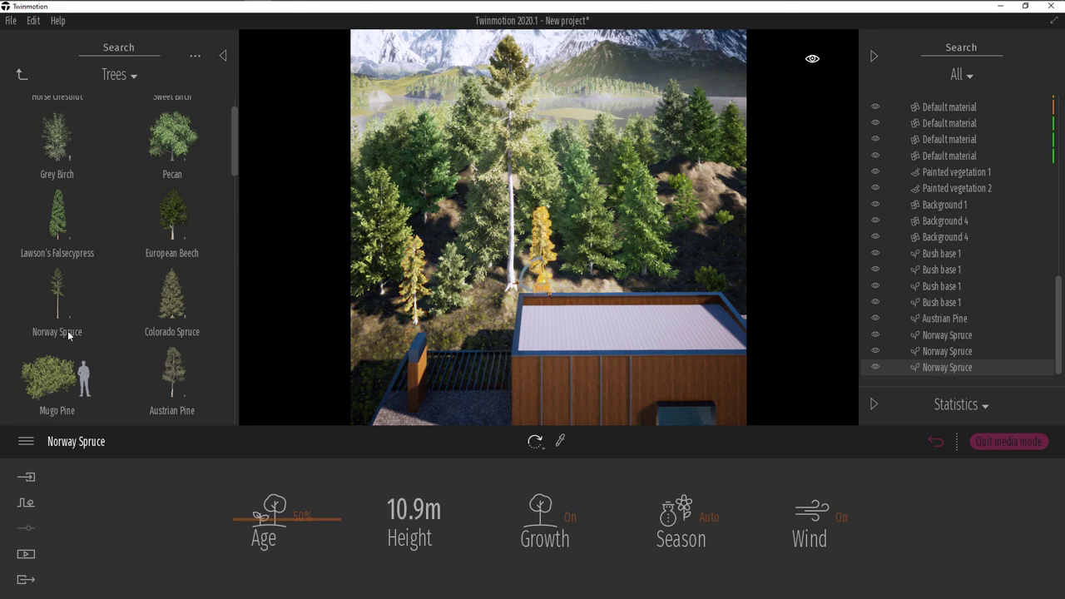
Scatter six further Norway Spruces over the slope behind and beside the house.
key(d)
drag(82, 293, 643, 246)
key(d)
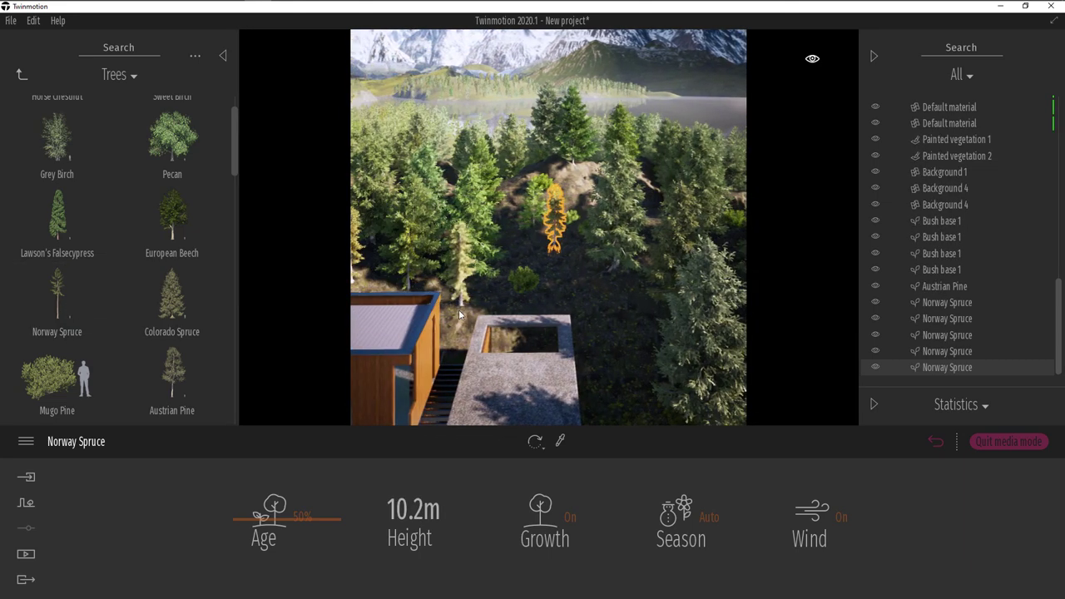
drag(78, 302, 460, 315)
drag(156, 293, 494, 292)
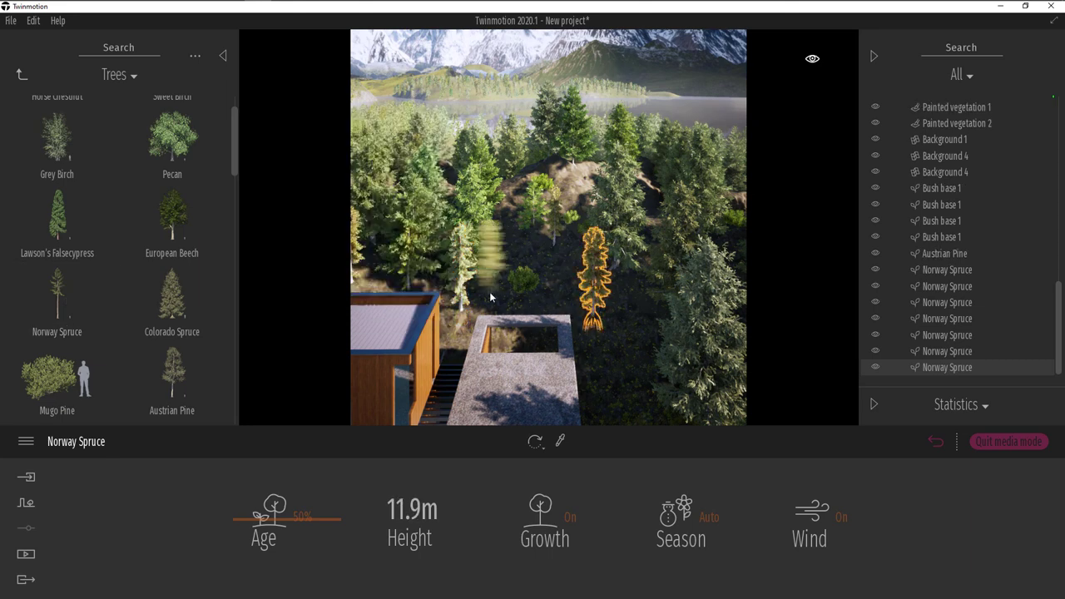
drag(526, 258, 526, 259)
key(a)
drag(70, 311, 473, 373)
Select all nine Norway Spruces in the scene and set their age to 75%.
click(949, 239)
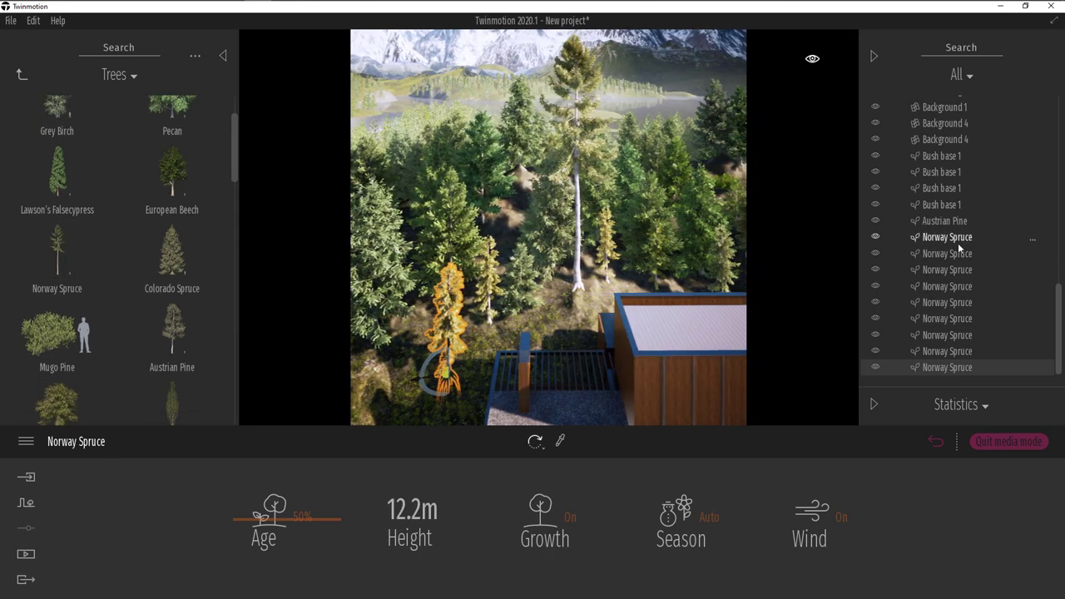
shift+click(949, 367)
text(75)
key(Return)
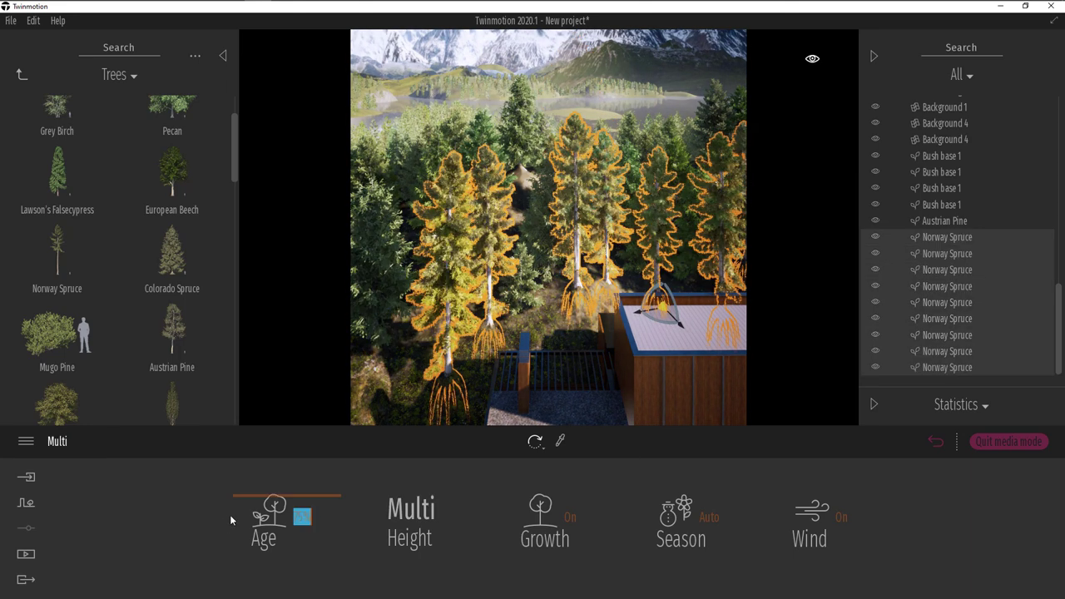
Select every other Norway Spruce, adjust the age of only those trees, and check the result in the Image1 view.
click(965, 302)
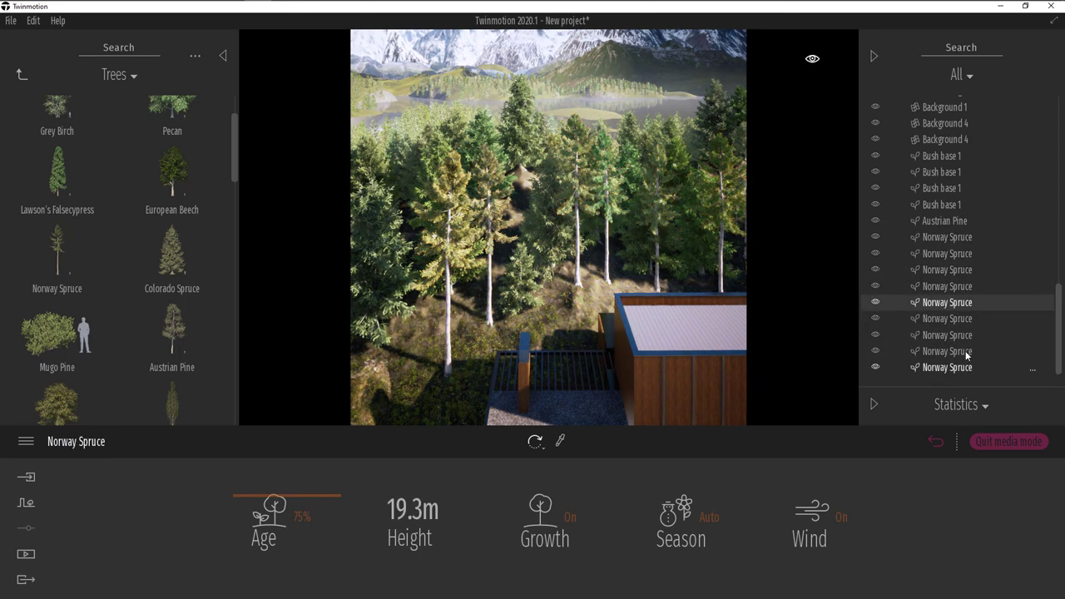
click(949, 237)
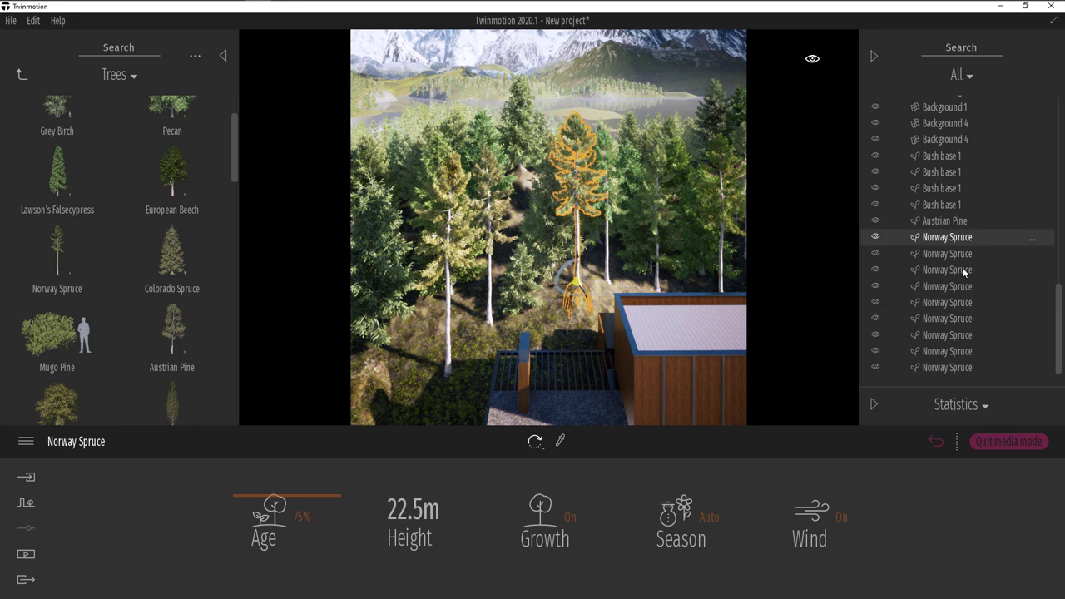
ctrl+click(953, 352)
ctrl+click(954, 367)
drag(314, 508, 316, 514)
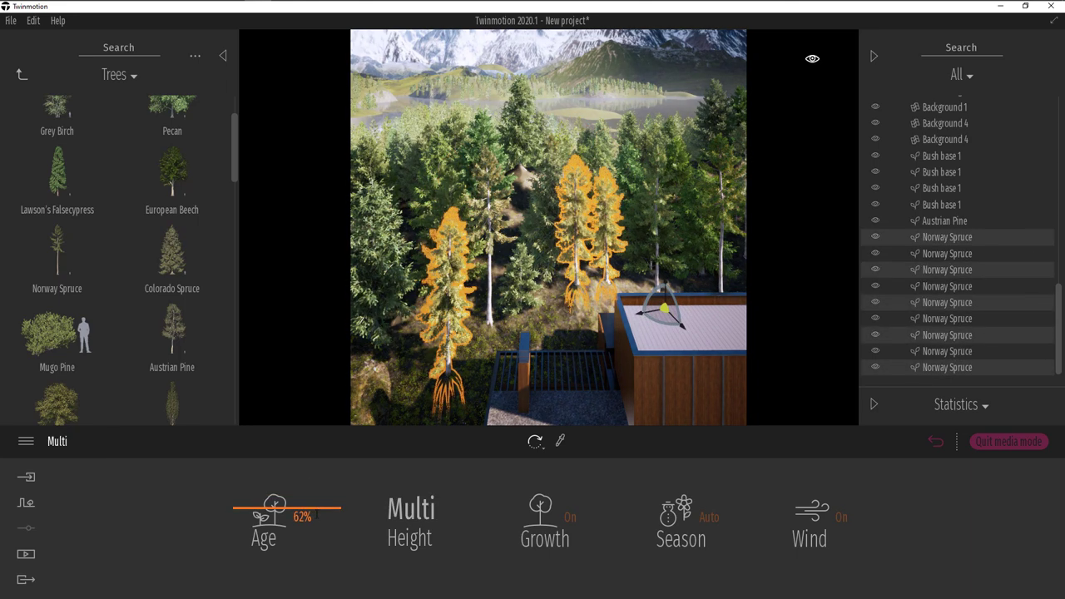
text(90)
key(Return)
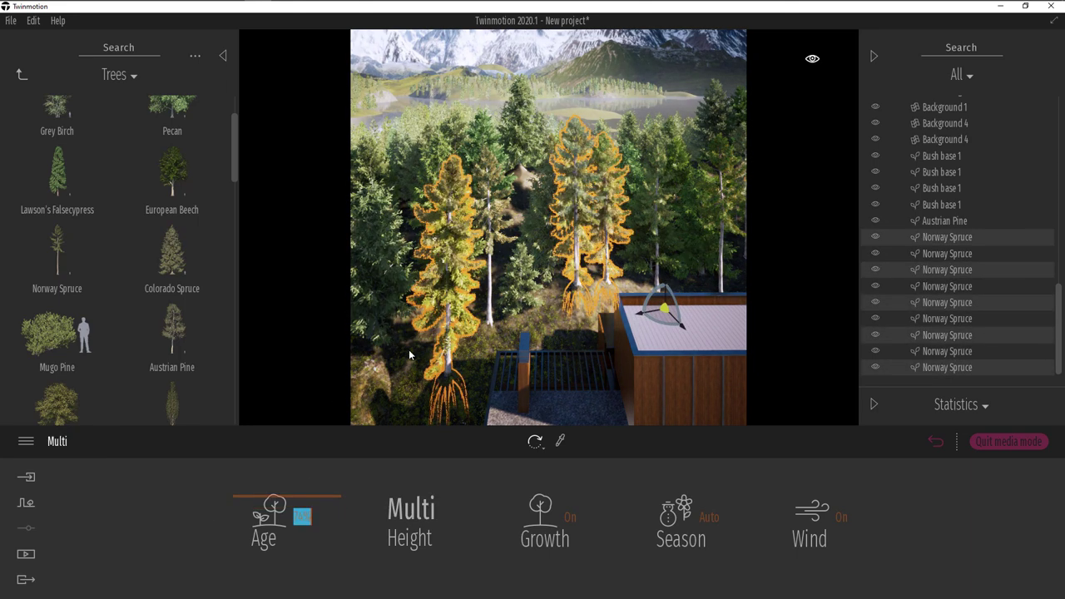
key(Escape)
middle_drag(532, 400, 538, 324)
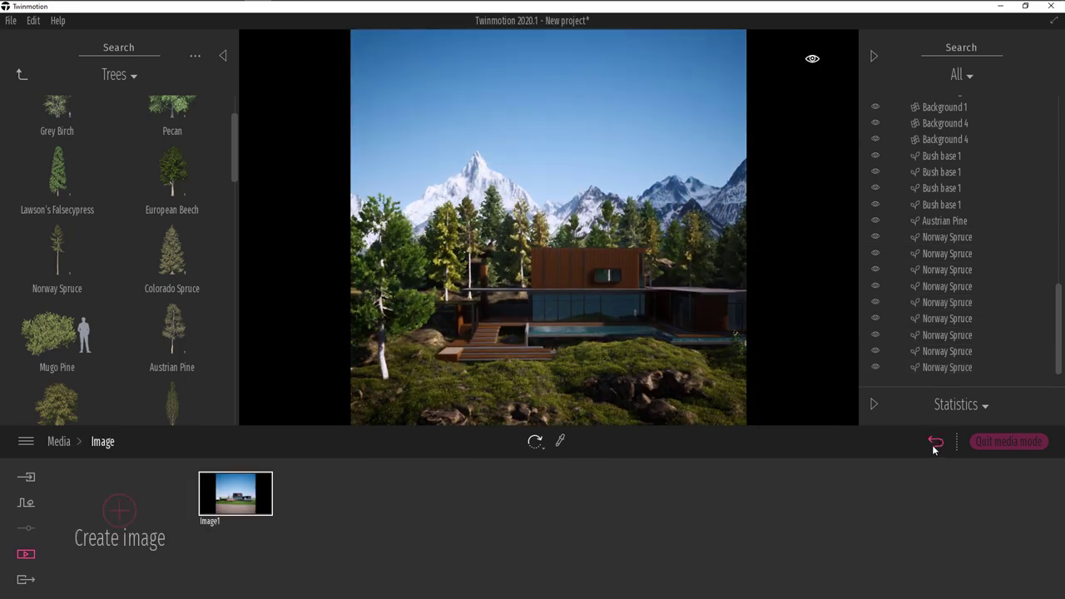
click(246, 501)
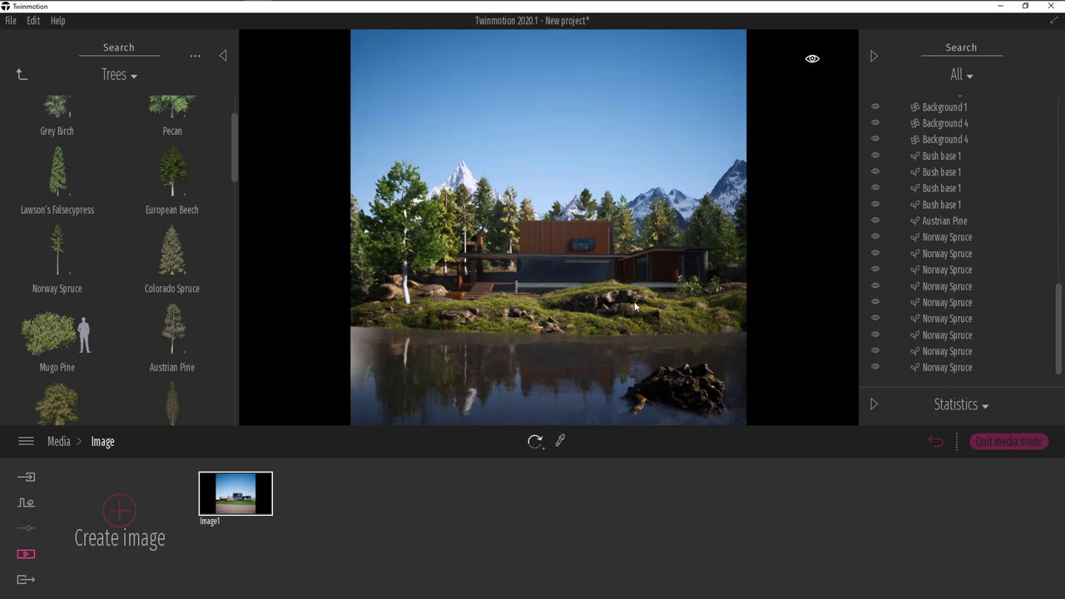
Place a Colorado Spruce among the bushes near the pool's corner and lower its age to make it a small tree.
mouse_move(96, 202)
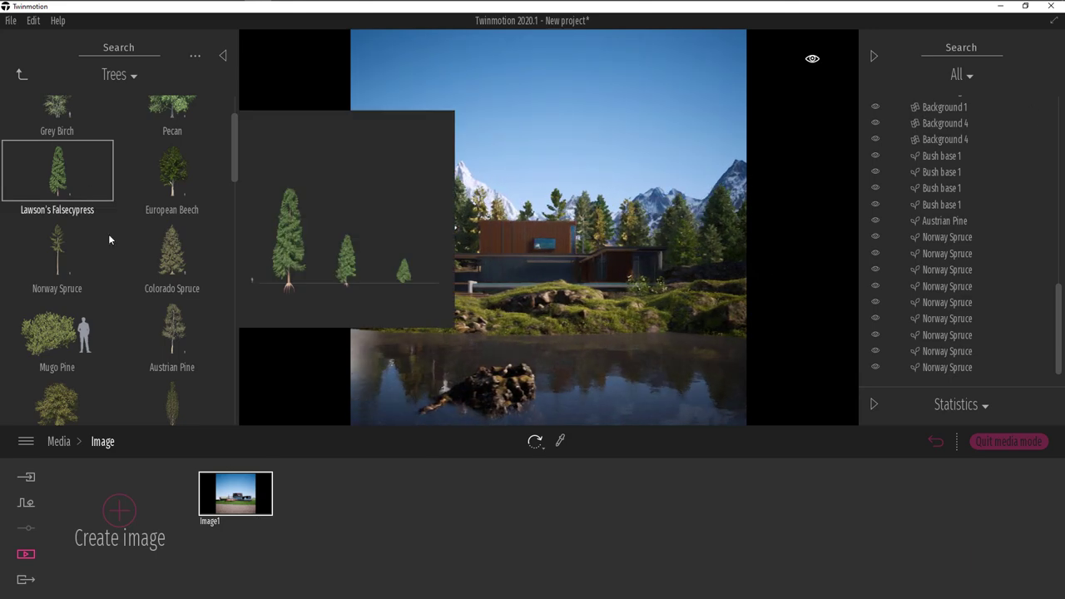
right_drag(698, 293, 699, 294)
drag(561, 377, 561, 378)
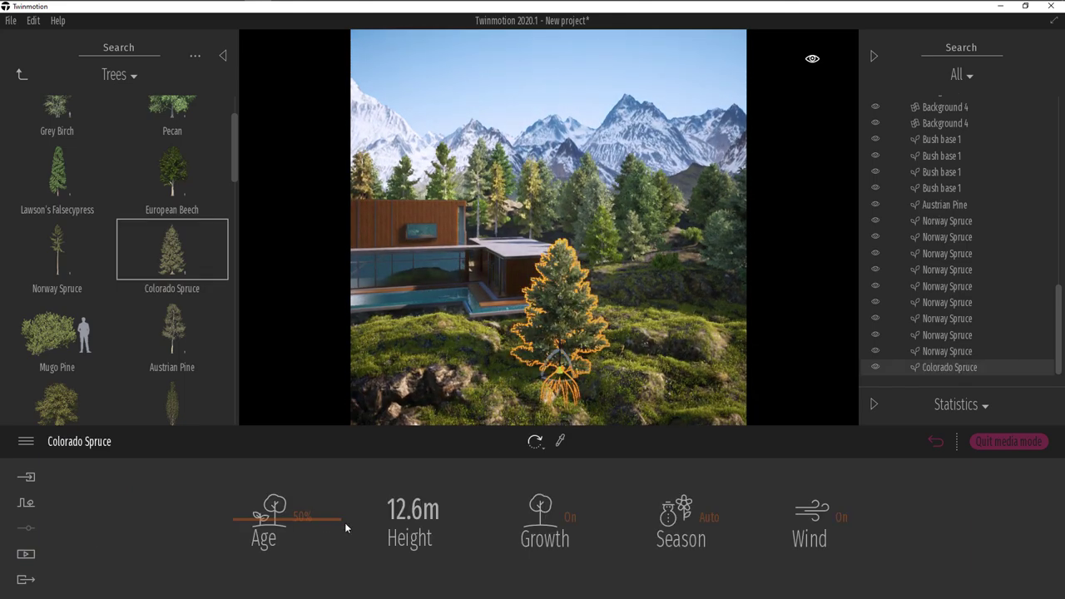
drag(274, 523, 266, 568)
click(475, 375)
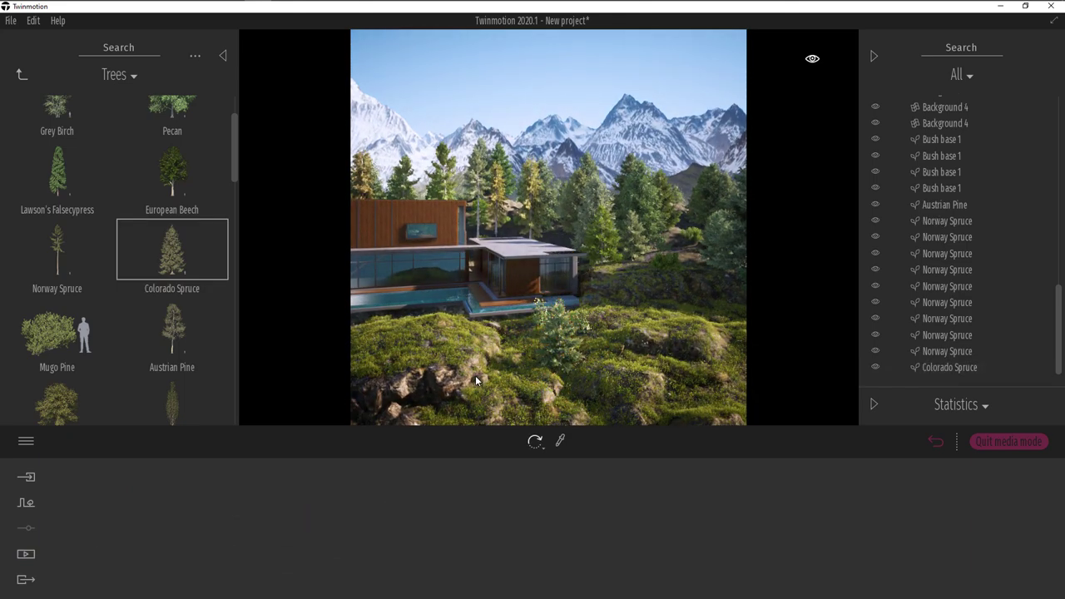
key(q)
Recall the Image1 view and rotate the rock standing in the lake.
click(236, 495)
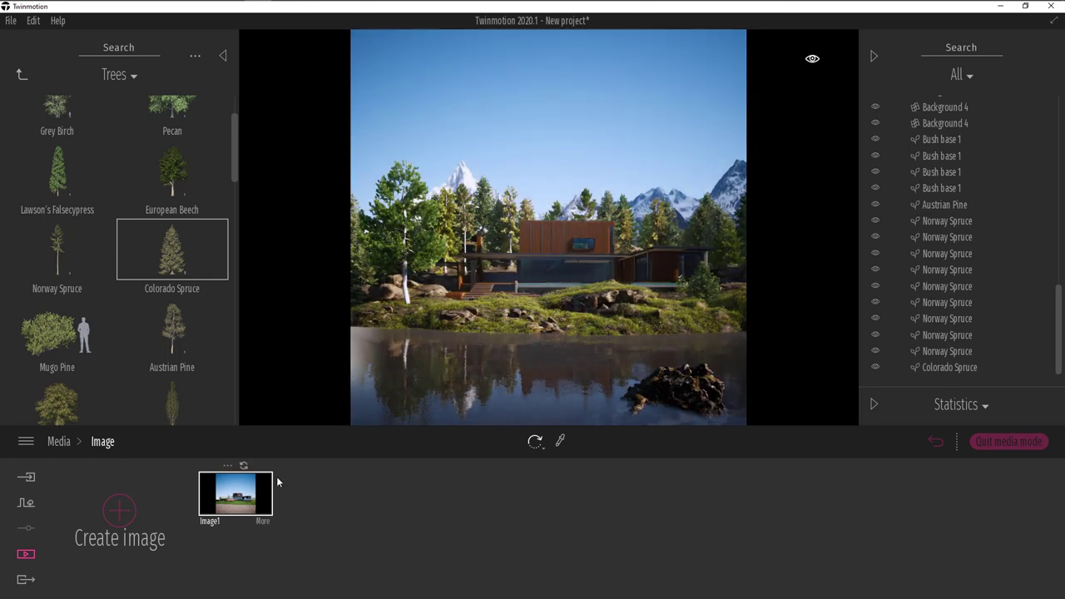
click(707, 396)
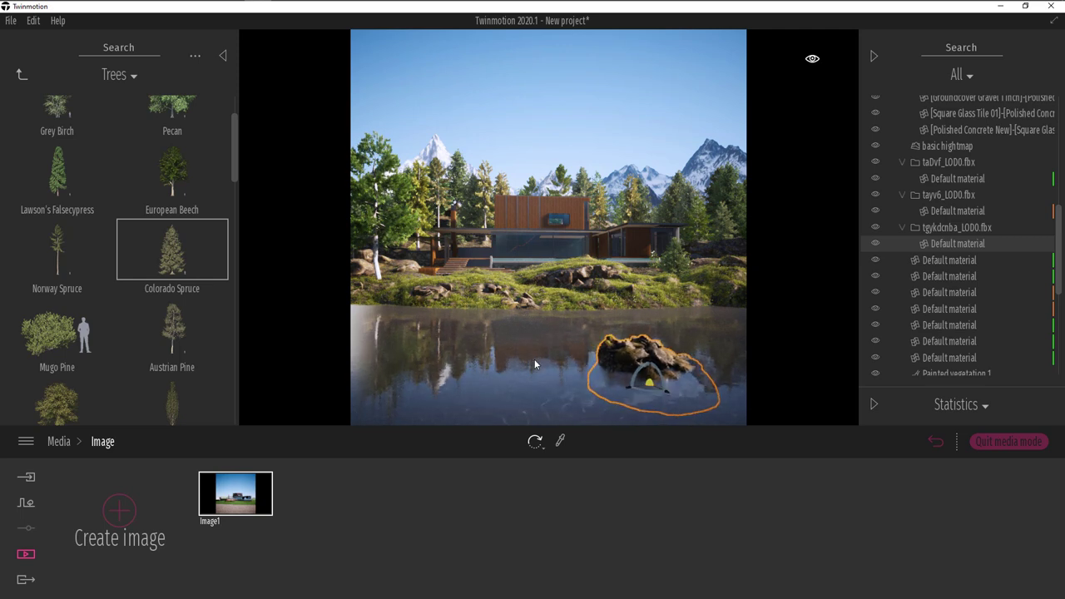
key(Escape)
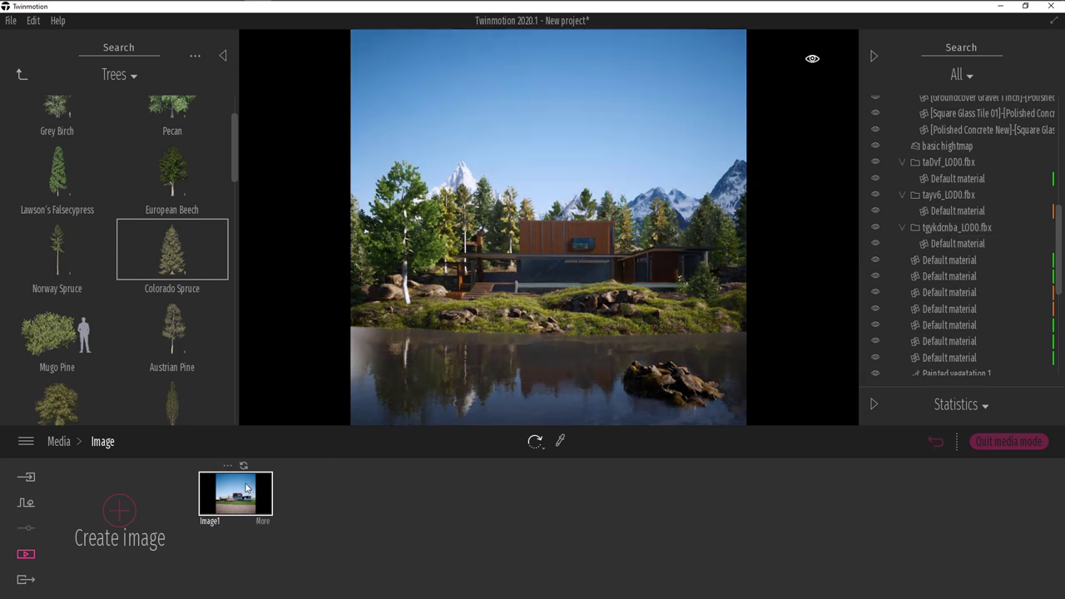
Select the snowy Background 4 mountains behind the house and scale their height by about 1.26.
click(459, 173)
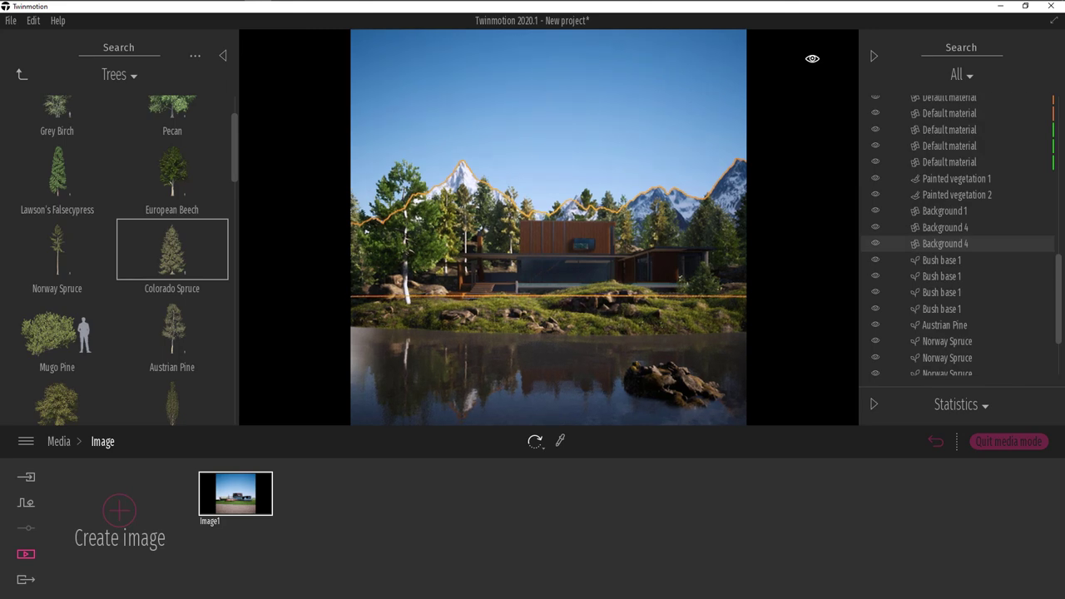
key(w)
key(s)
right_drag(551, 225, 551, 291)
key(e)
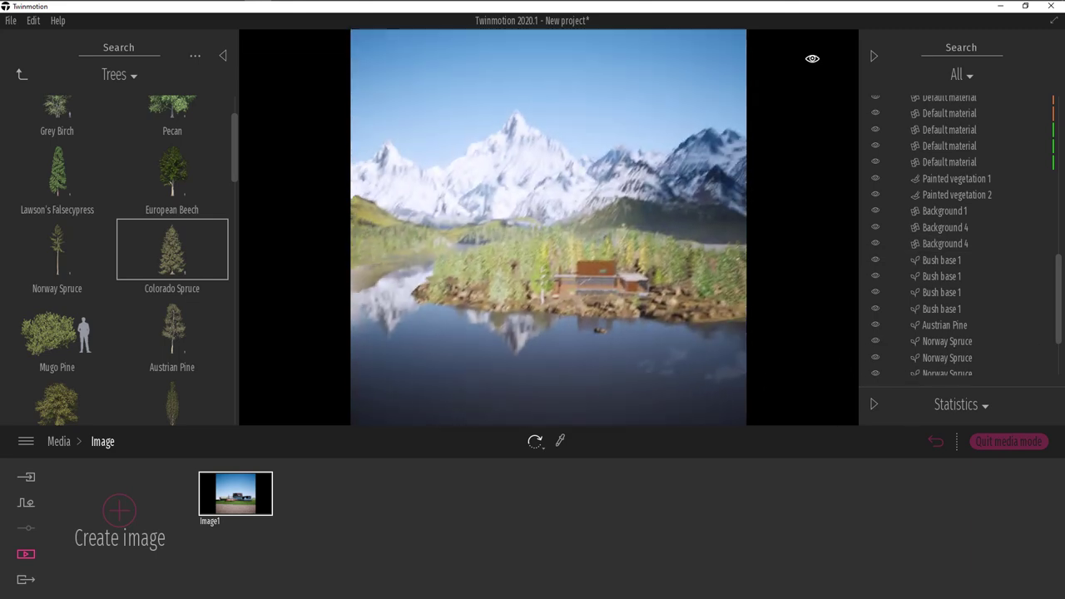
click(519, 140)
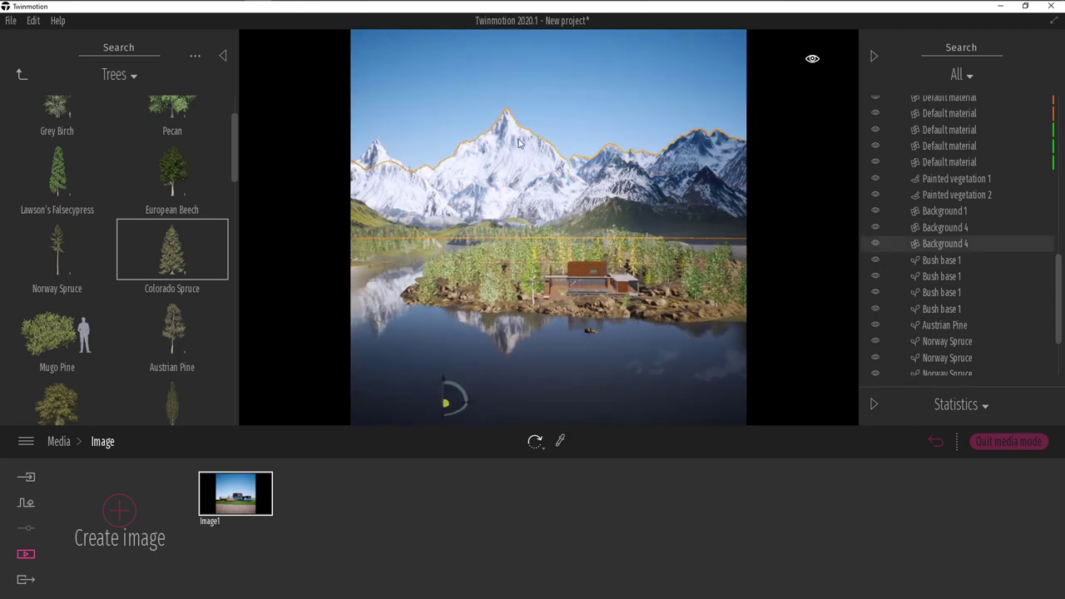
right_drag(520, 141, 489, 153)
mouse_move(536, 442)
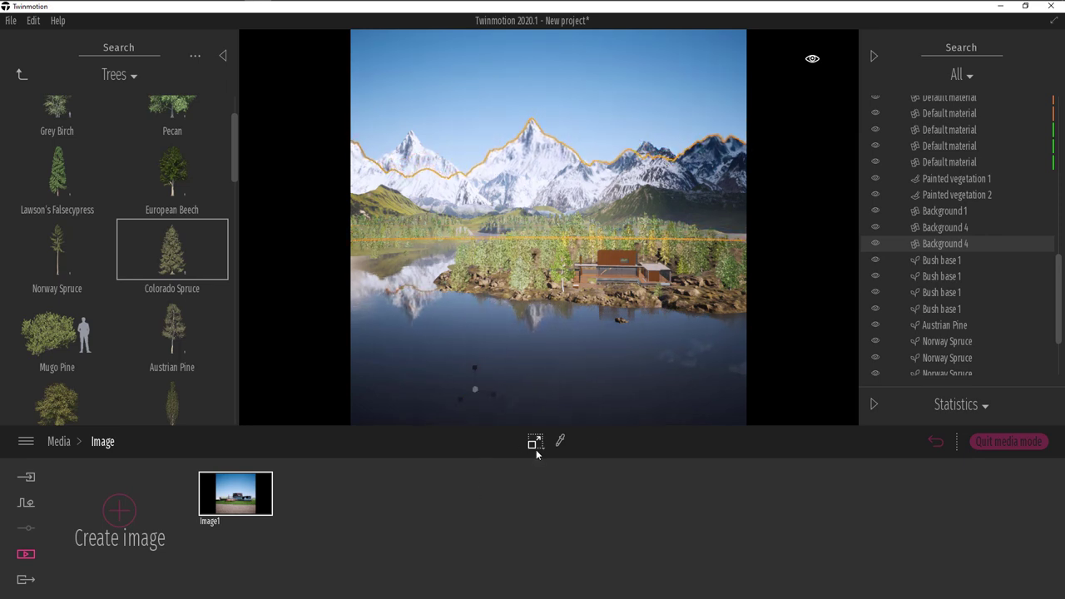
drag(481, 366, 487, 348)
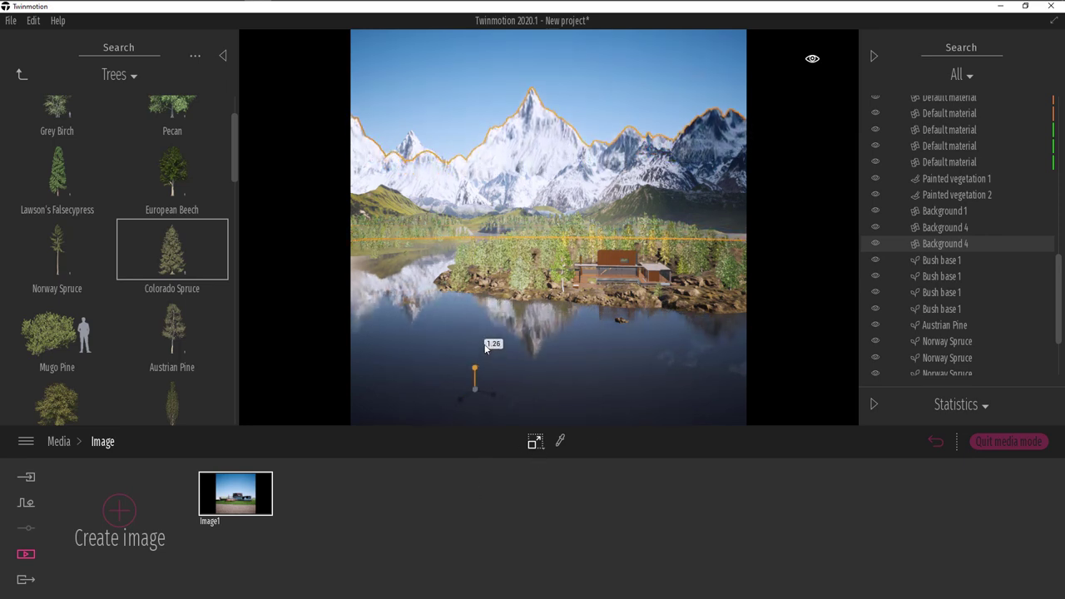
Recall the Image1 view and place the Wasteland Cloud skydome from the user library's Skydome folder into the scene.
click(248, 508)
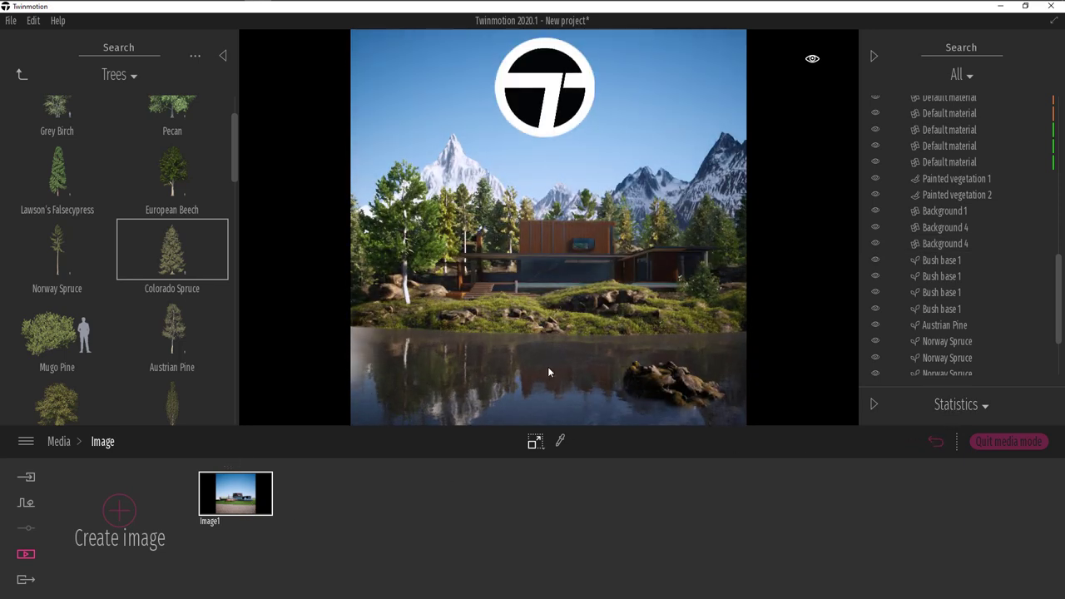
click(22, 75)
click(22, 76)
click(178, 371)
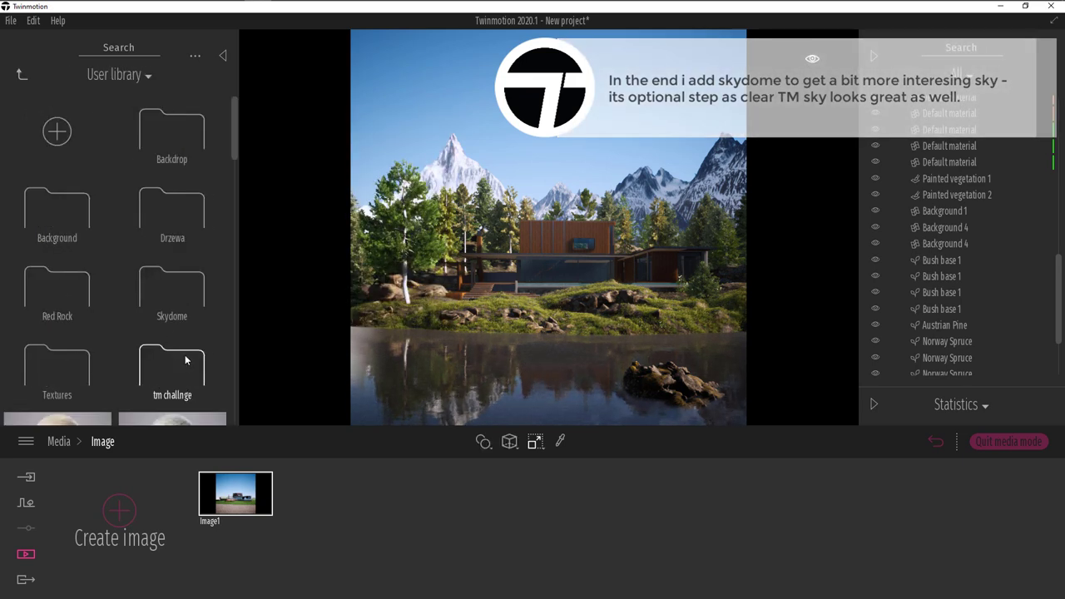
scroll(179, 332, down, 2)
click(193, 260)
drag(234, 172, 233, 432)
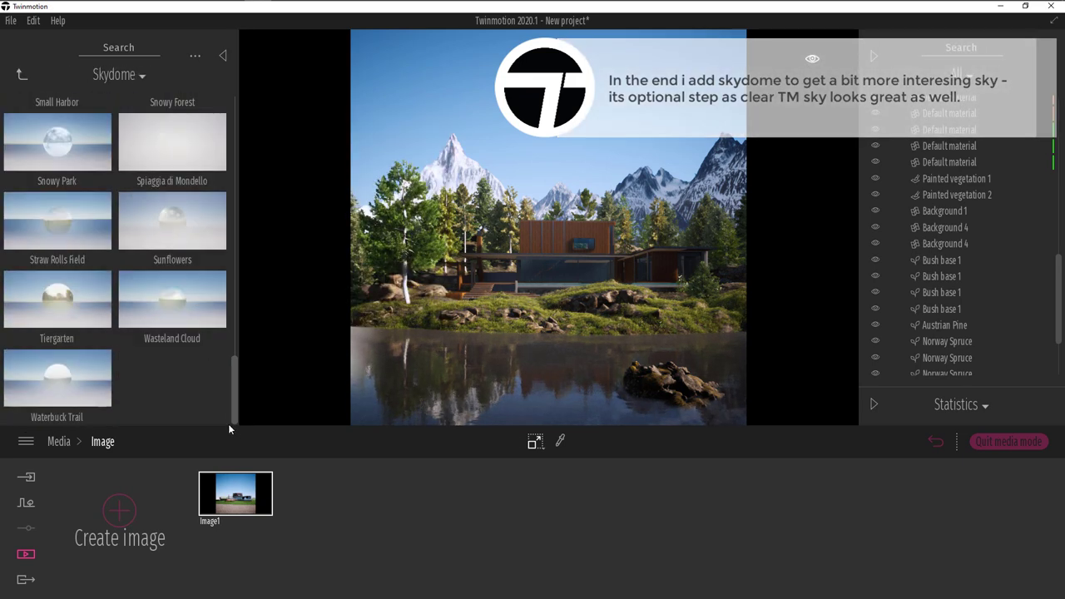
drag(173, 300, 408, 395)
drag(523, 374, 523, 375)
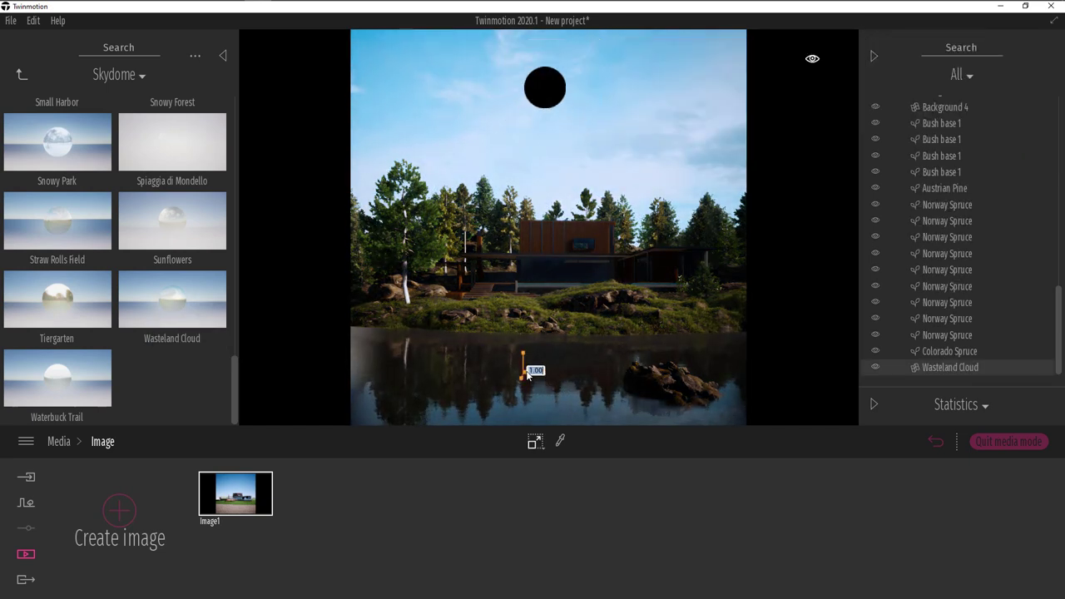
key(Tab)
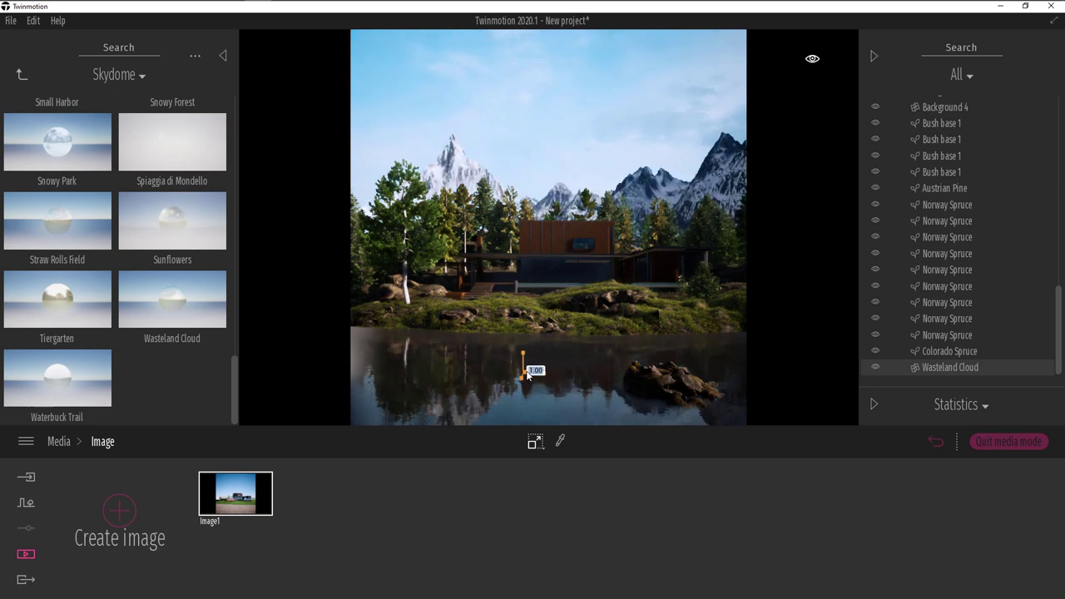
key(Escape)
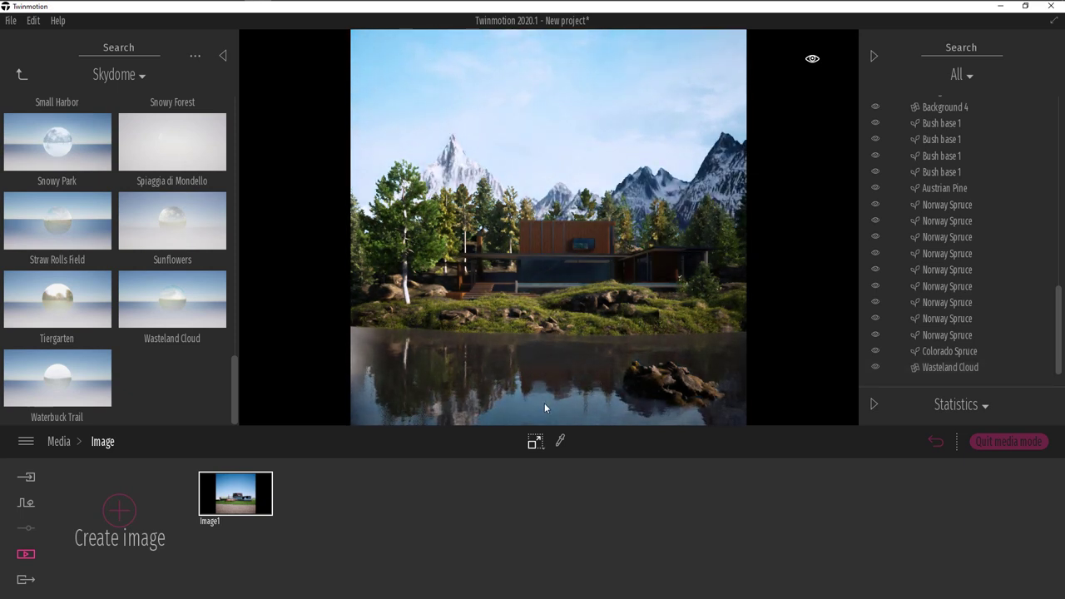
Try offsetting the snowy mountain texture with Move Y 0.00 and Move X 0.72, and undo these offset changes.
click(588, 359)
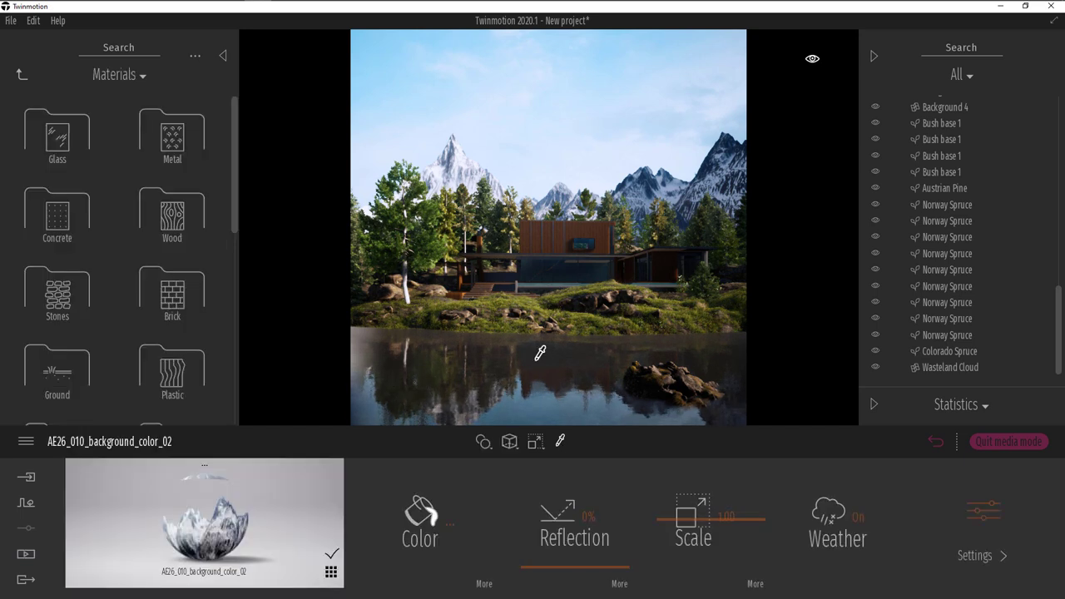
click(756, 586)
click(716, 520)
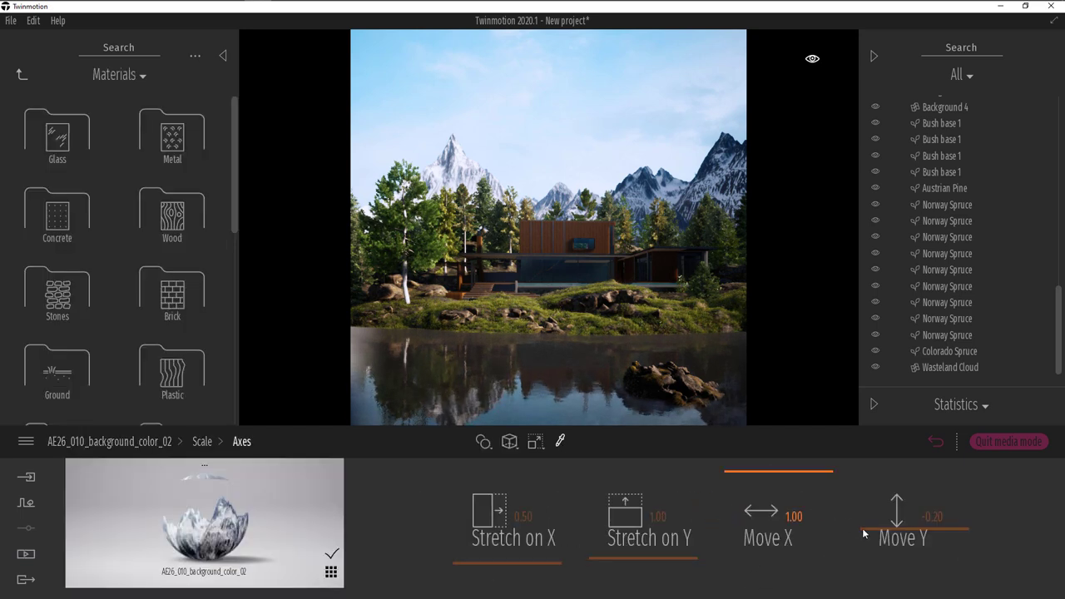
drag(889, 531, 900, 531)
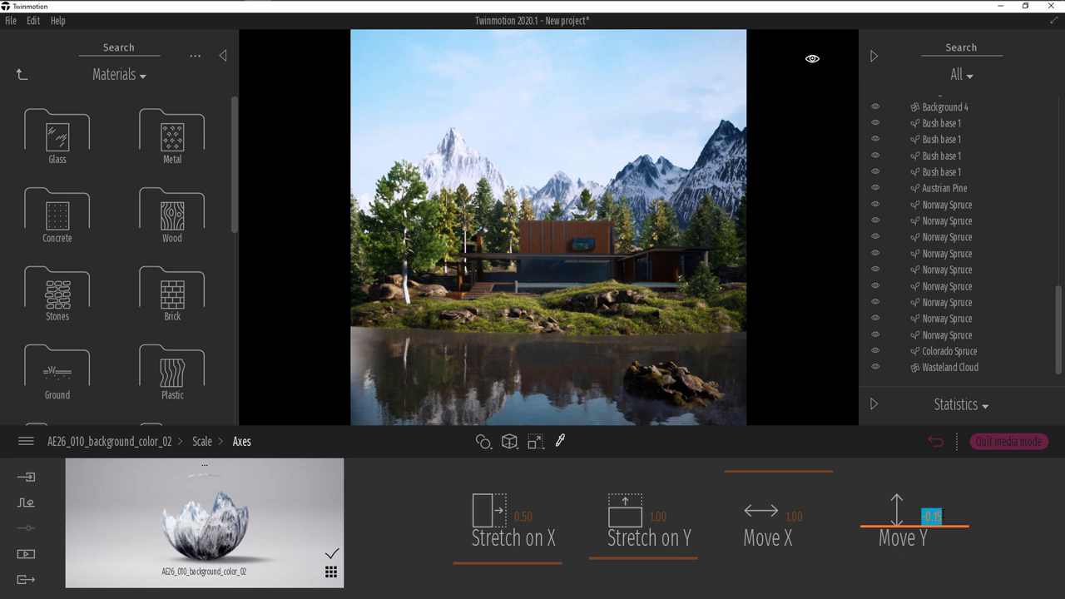
key(Return)
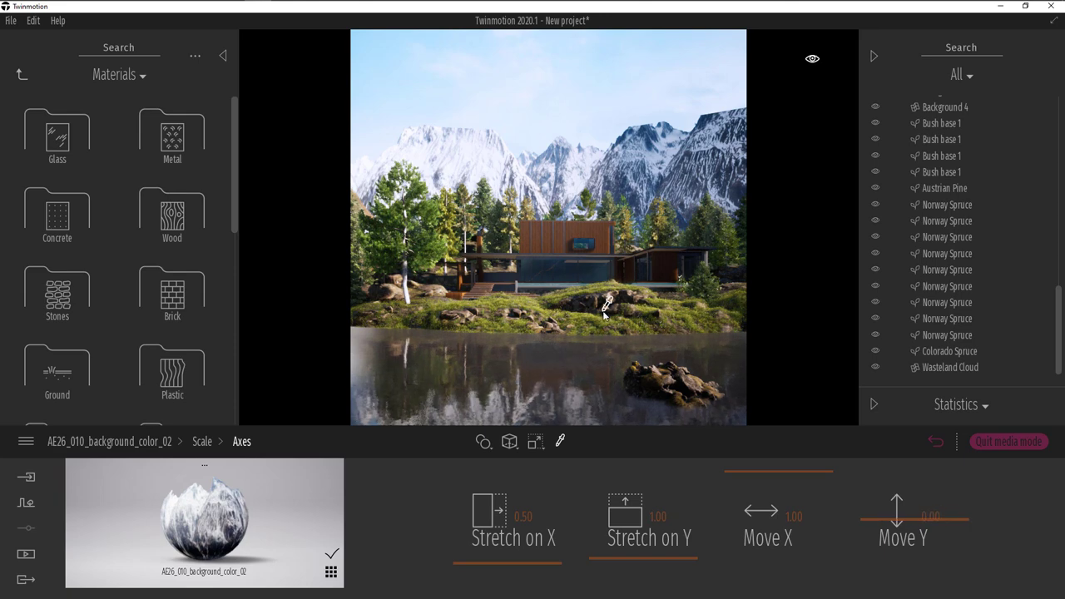
click(765, 485)
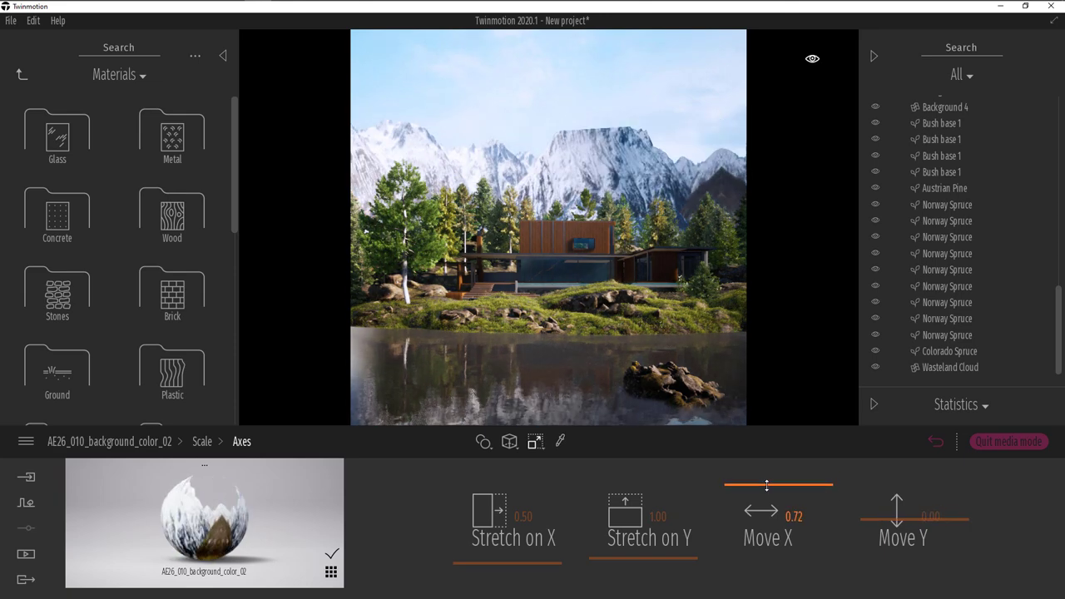
key(ctrl+z)
key(ctrl+z)
key(ctrl+z)
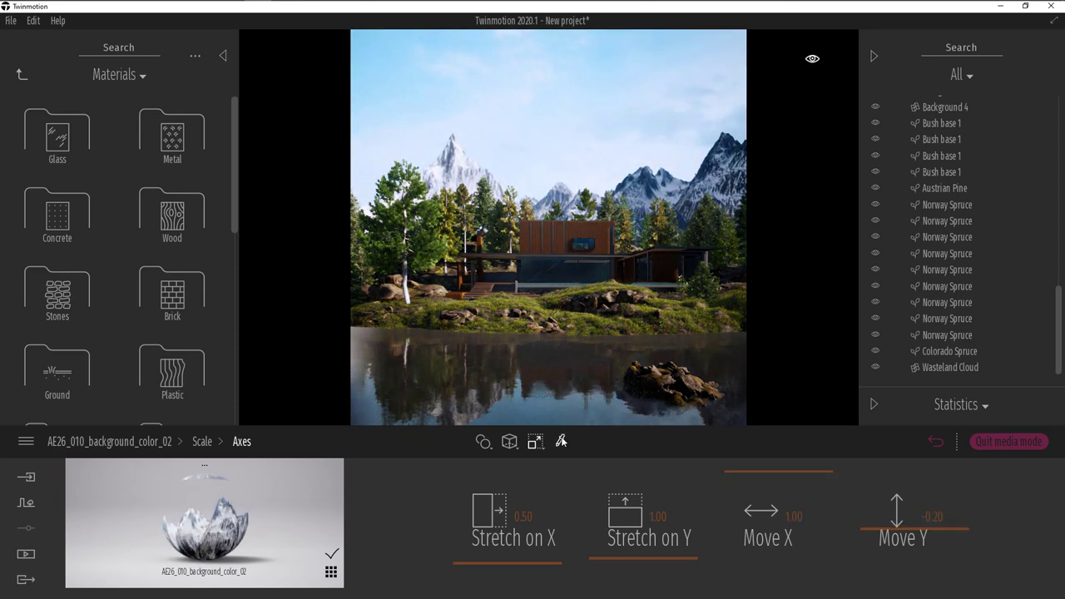
Pick the skydome's material and set its glow to 50%.
click(574, 39)
click(976, 553)
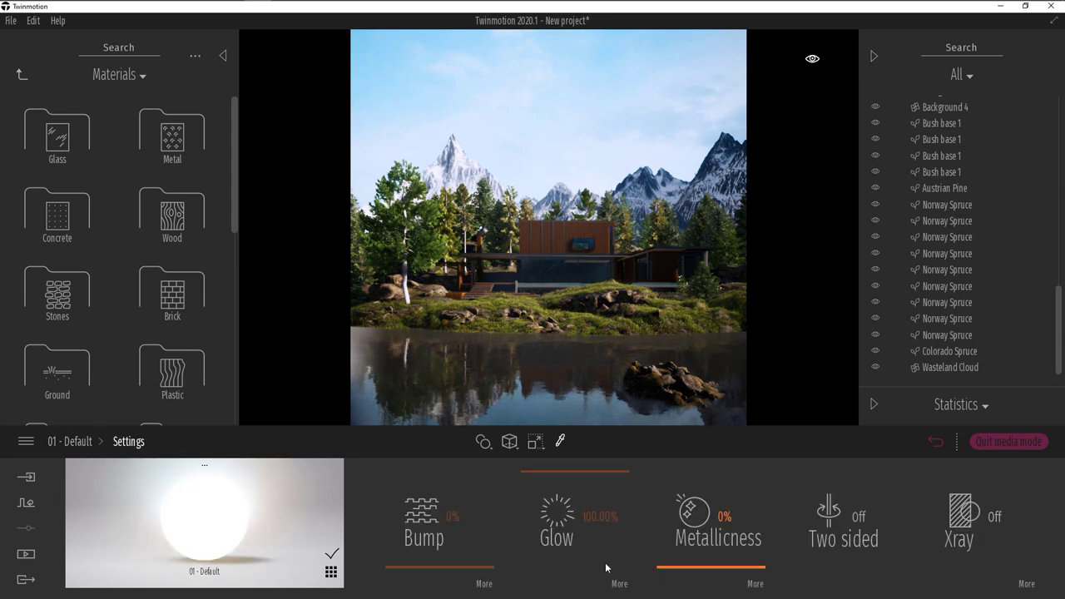
click(588, 517)
text(50)
key(Return)
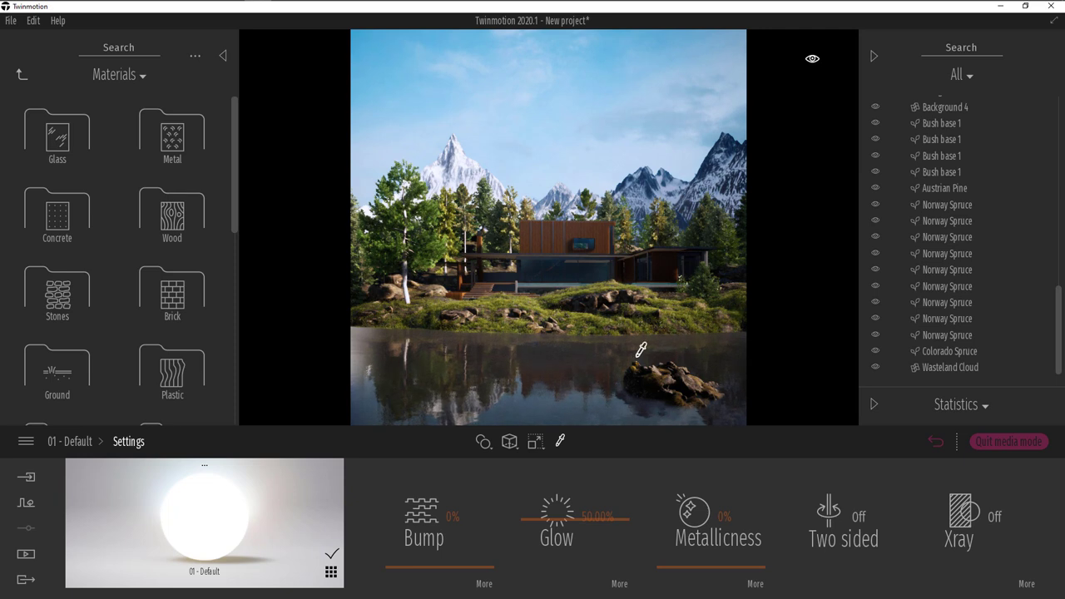
Shift the skydome texture to reposition the clouds, with Move X at 0.12 and Move Y at 0.03.
click(76, 442)
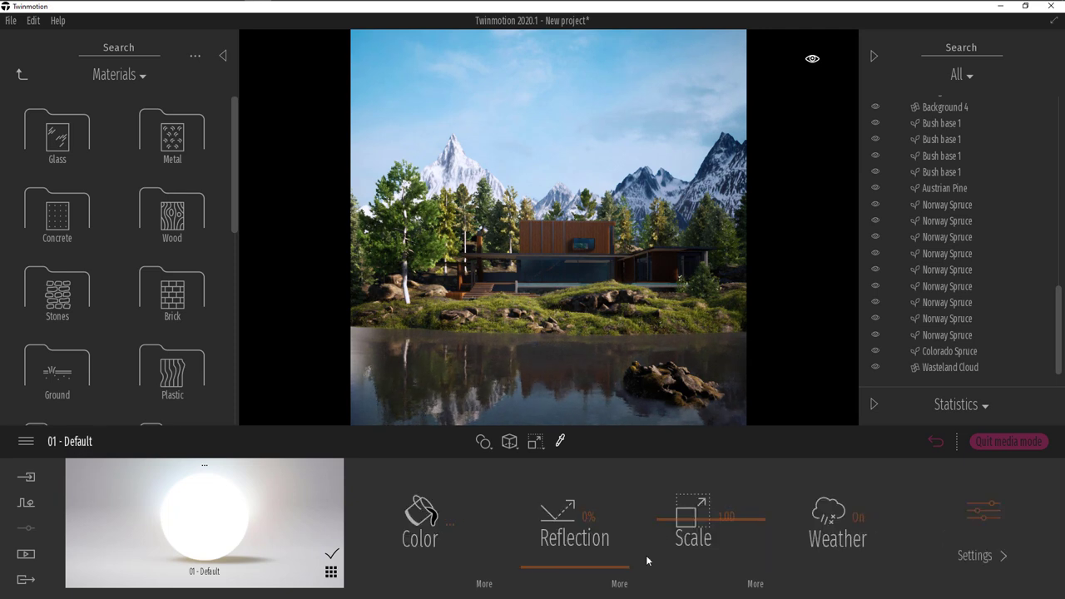
click(755, 583)
click(723, 514)
mouse_move(758, 514)
mouse_down()
mouse_move(758, 496)
mouse_move(760, 514)
mouse_up()
double_click(948, 514)
drag(940, 516, 903, 511)
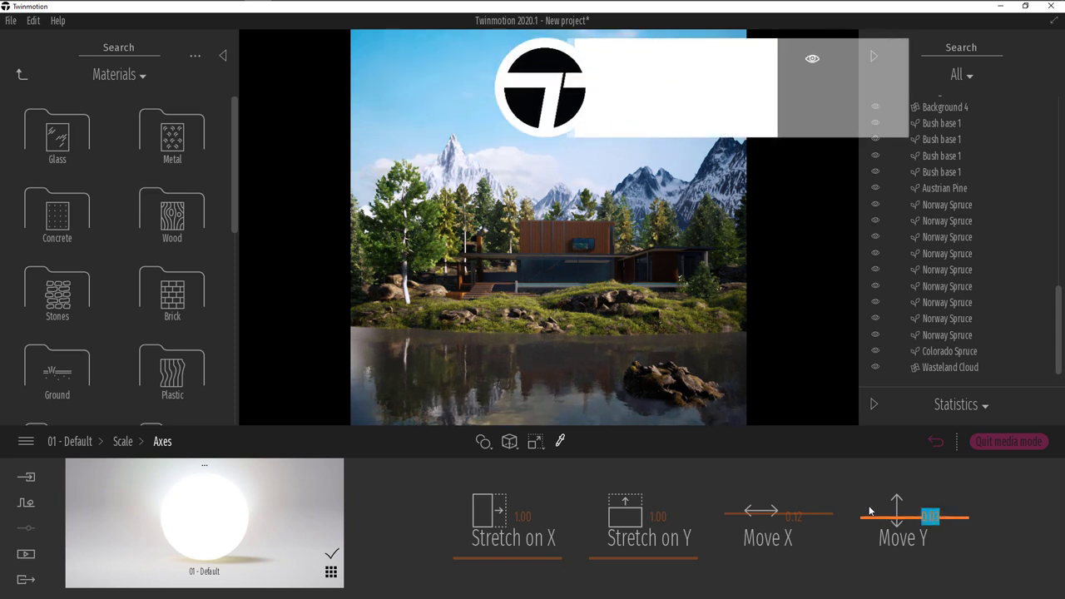
drag(767, 513, 770, 513)
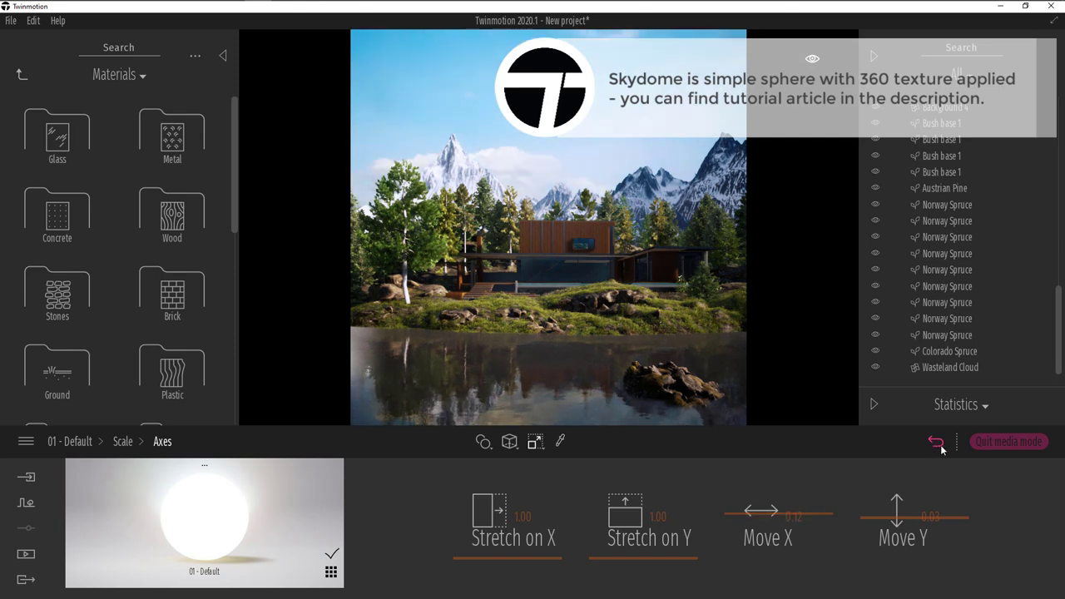
Extend the painted spruce vegetation with a long band of trees out on the lake away from the house, and return to the image view.
scroll(630, 314, up, 5)
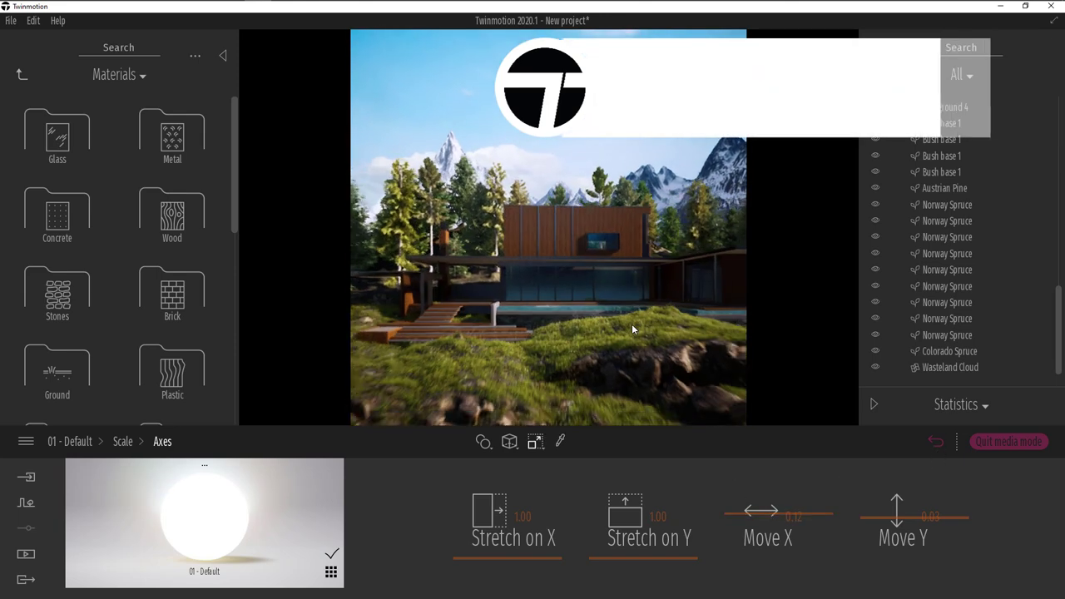
scroll(629, 330, down, 5)
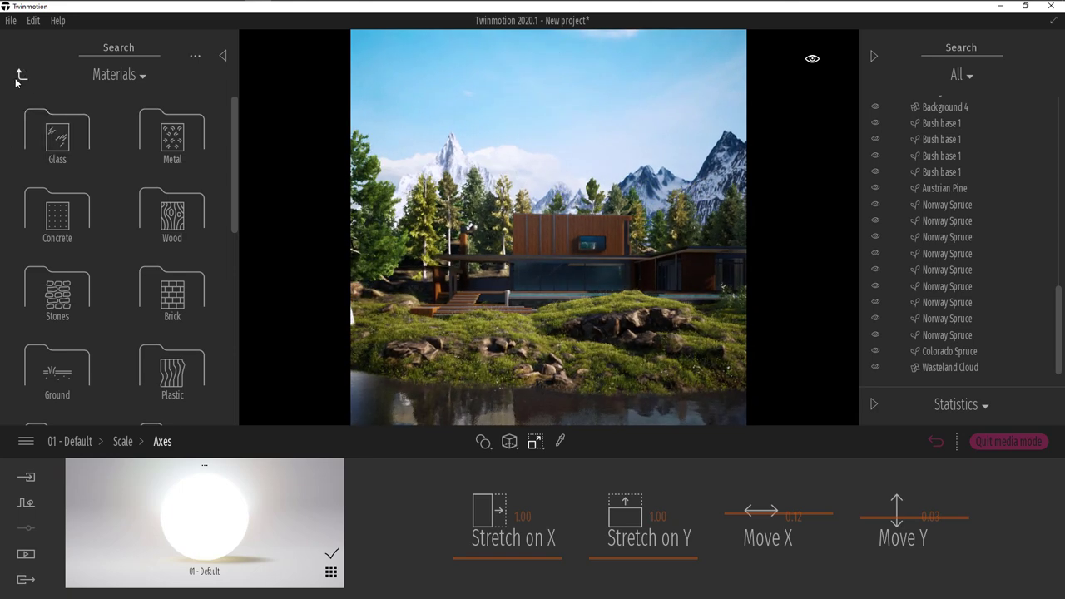
click(22, 75)
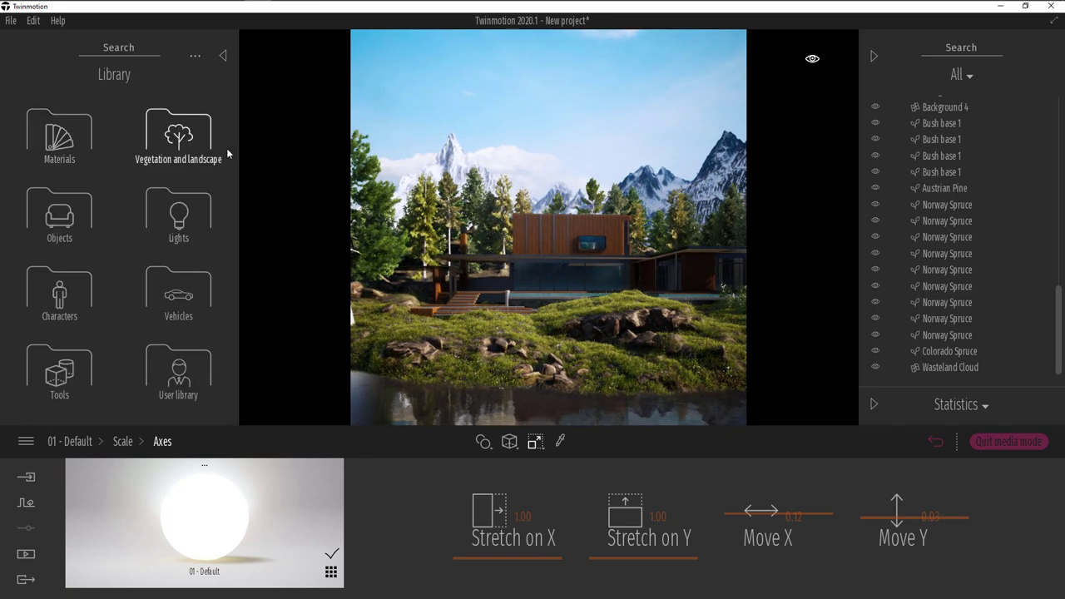
click(384, 233)
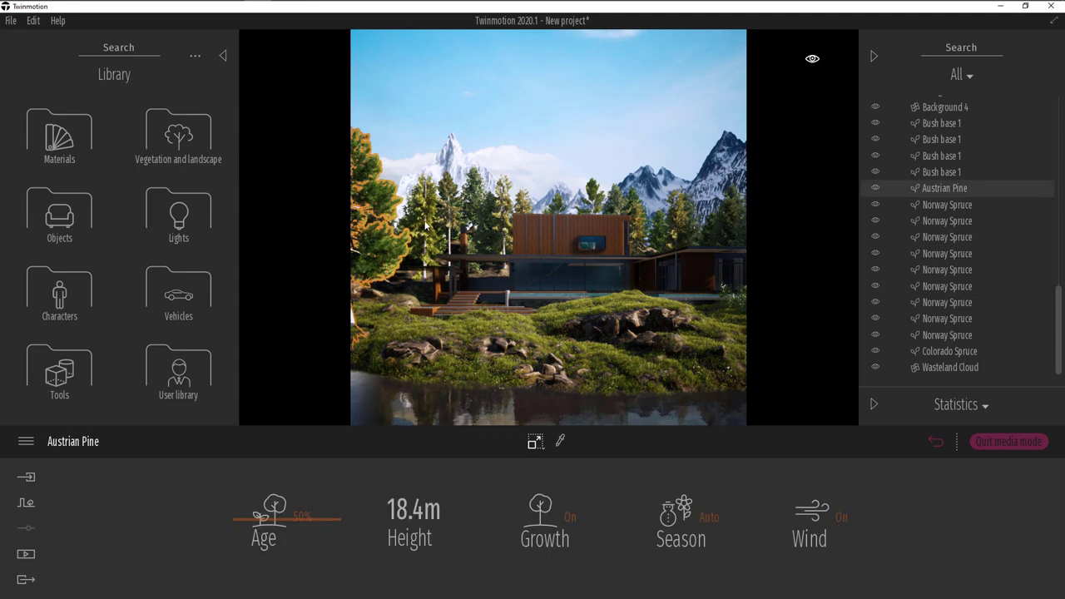
click(424, 222)
right_drag(426, 222, 547, 180)
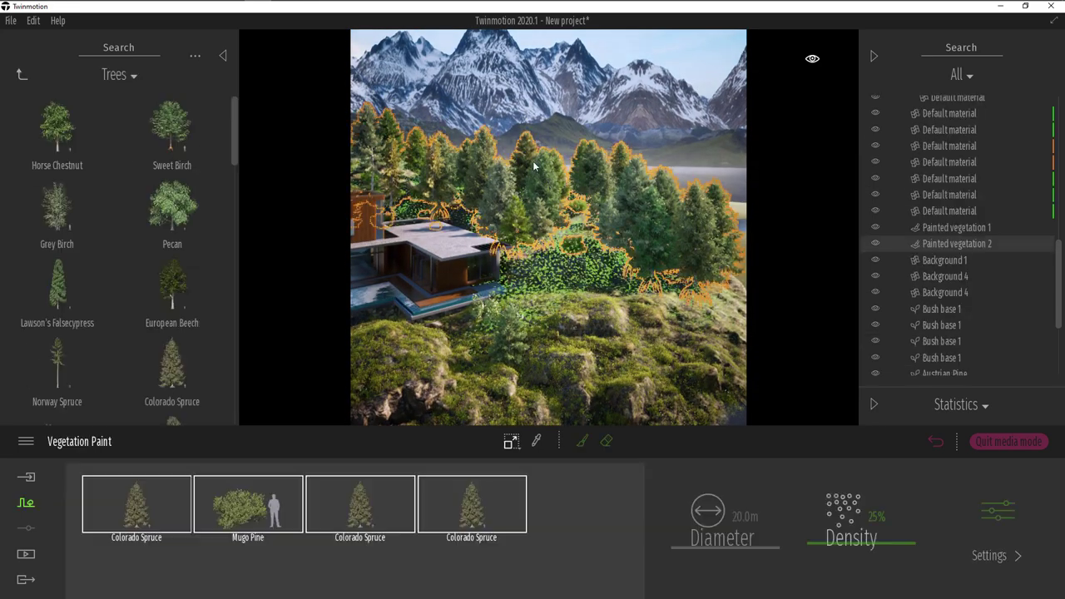
click(584, 441)
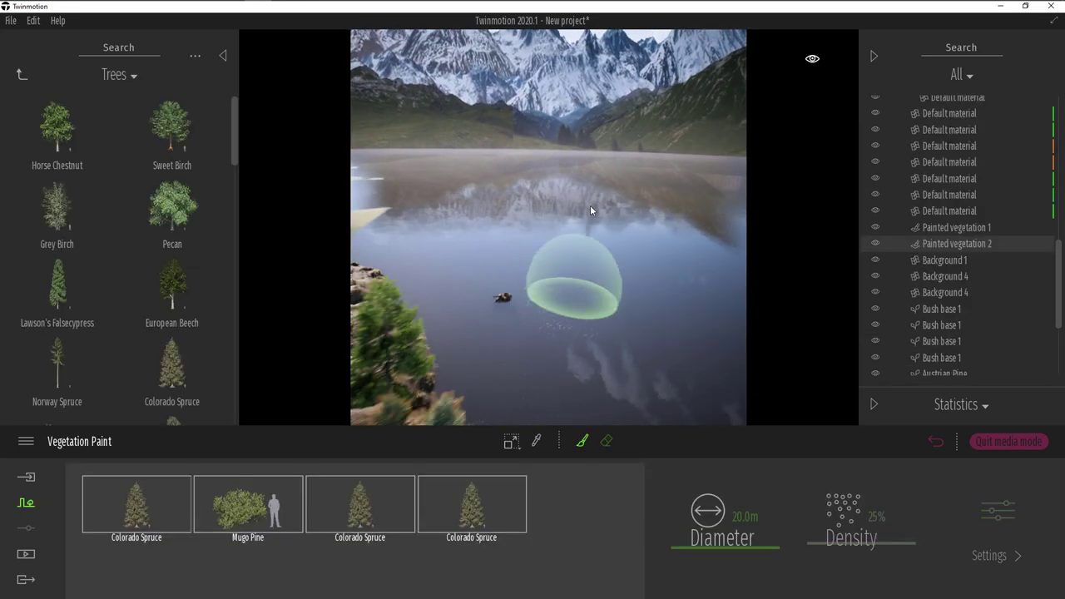
mouse_move(495, 226)
mouse_down()
mouse_move(500, 218)
mouse_move(657, 235)
mouse_move(531, 217)
mouse_move(511, 233)
mouse_move(684, 243)
mouse_move(377, 218)
mouse_move(588, 243)
mouse_move(553, 240)
mouse_up()
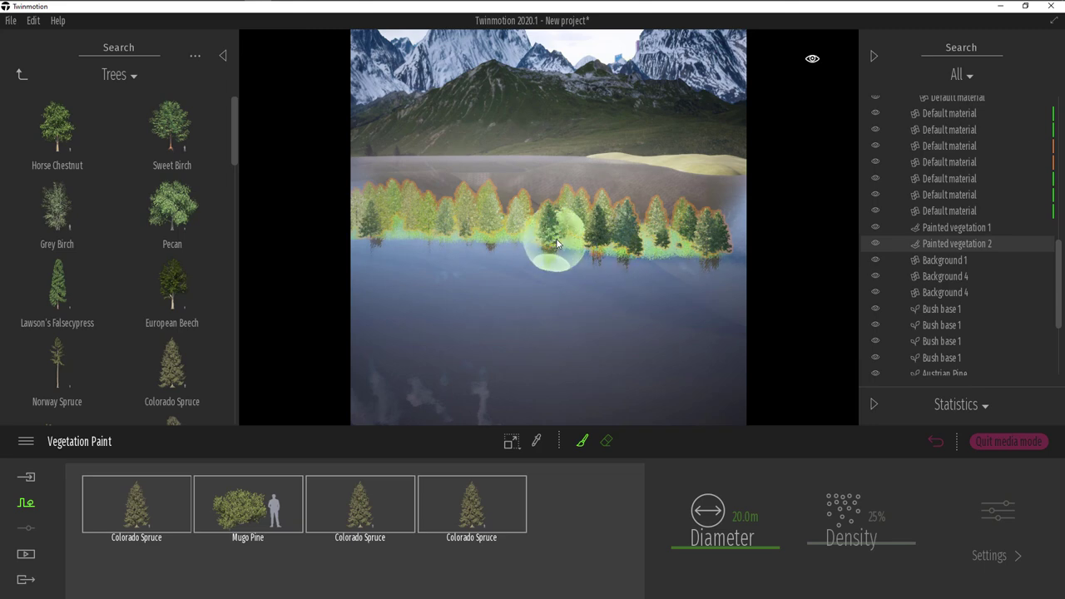
key(Escape)
key(Escape)
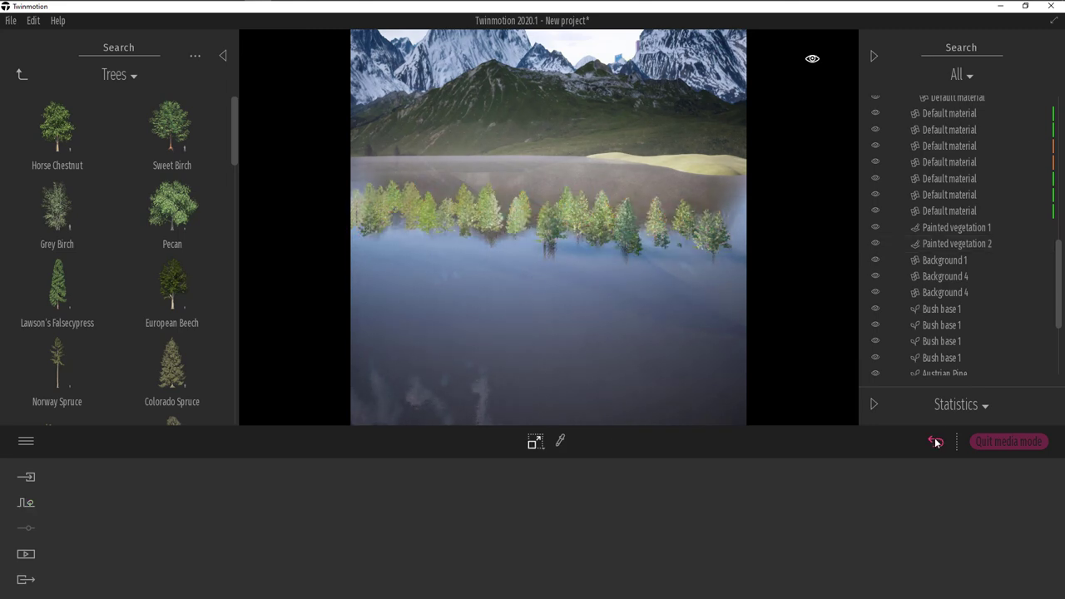
click(936, 442)
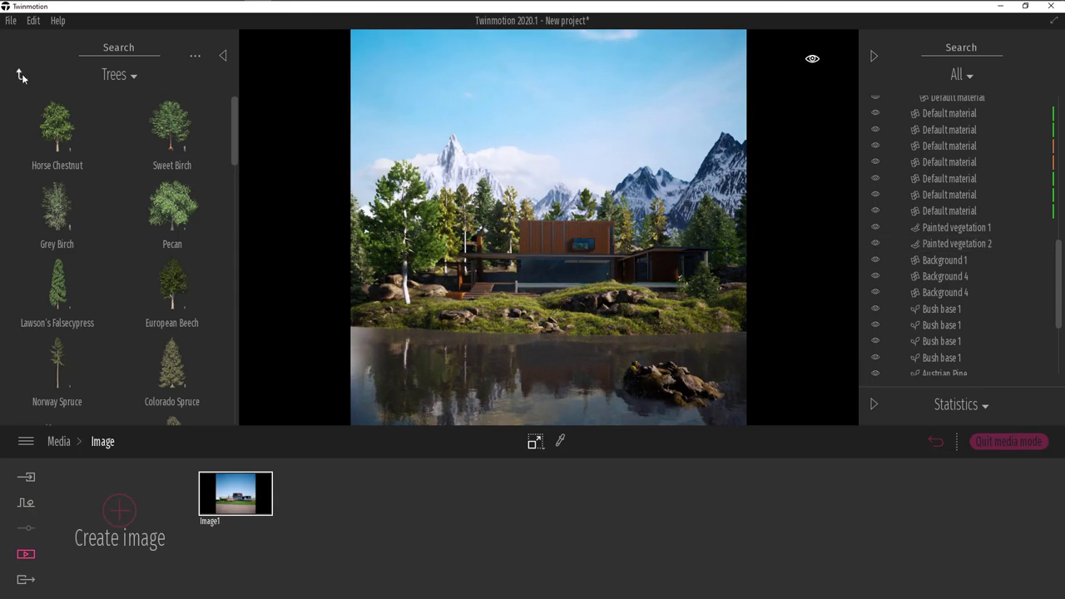
Place a Sphere Reflection Probe in front of the house's windows and set its size to 50 m.
click(23, 76)
click(23, 75)
click(56, 370)
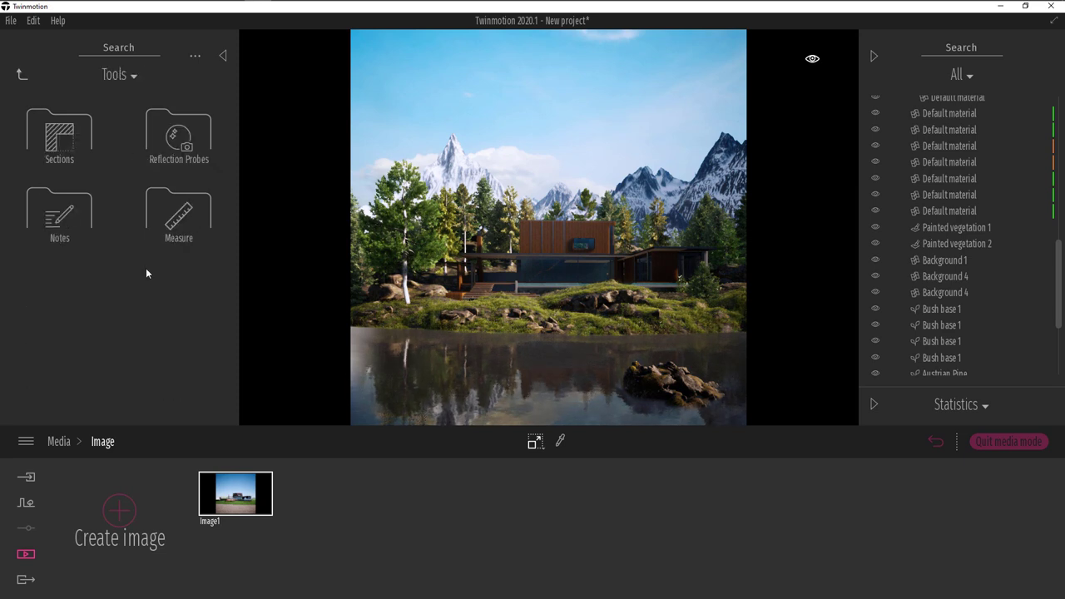
click(178, 133)
drag(55, 127, 574, 276)
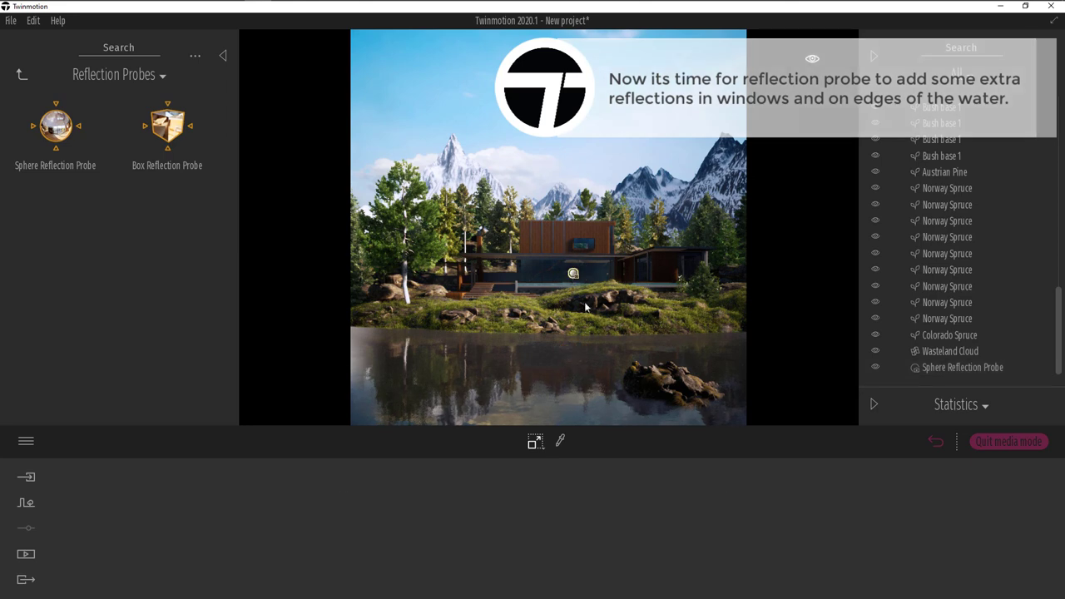
click(574, 277)
drag(739, 530, 773, 380)
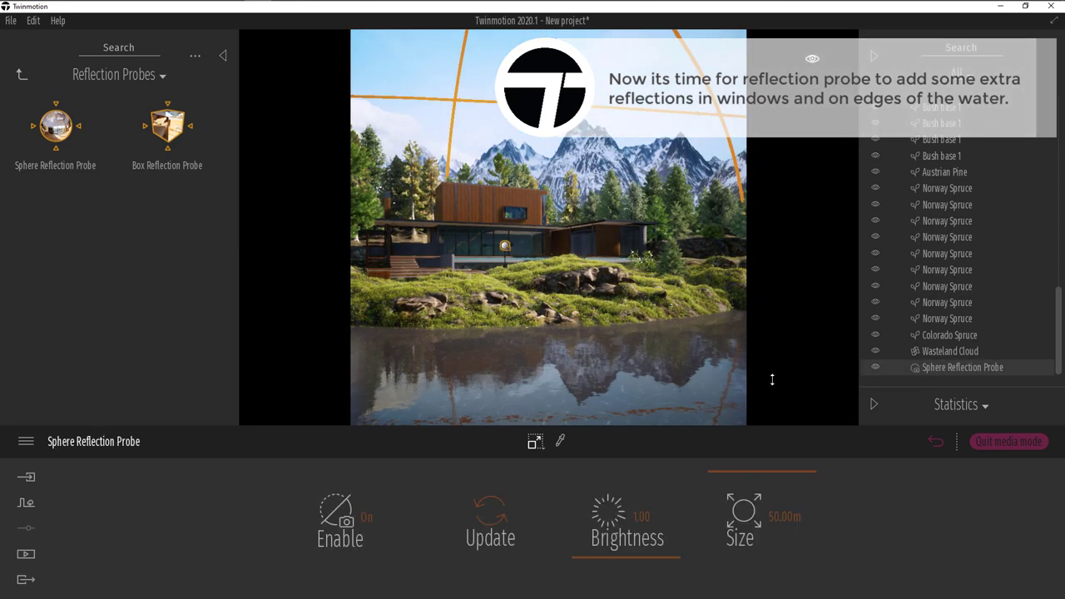
Move the sphere reflection probe sideways in front of the house's low wing, and recall the Image1 view.
click(537, 441)
click(542, 384)
drag(517, 247, 596, 268)
click(593, 264)
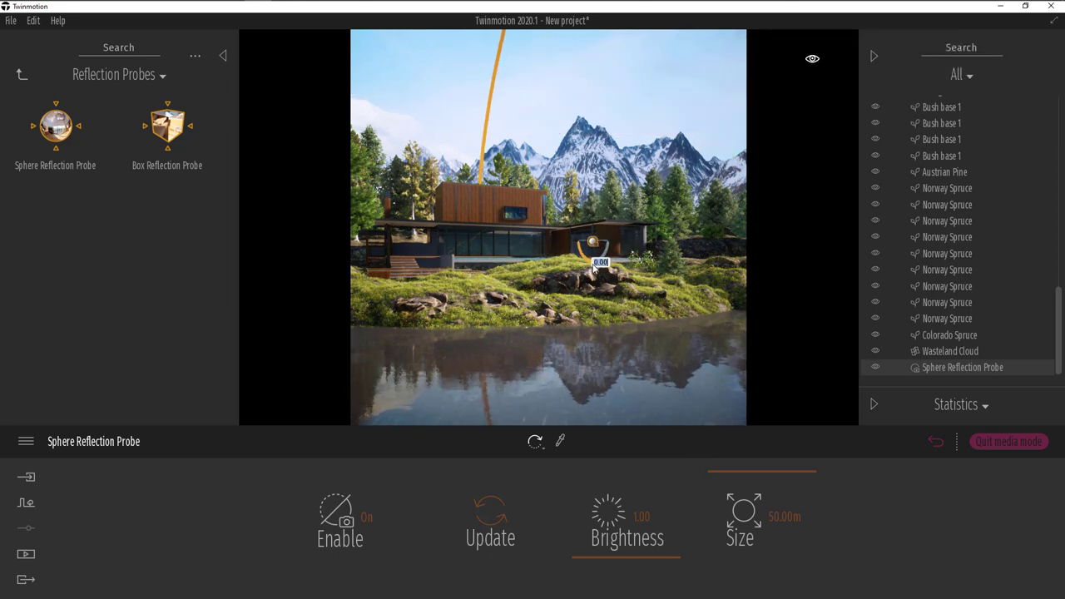
key(d)
right_drag(594, 271, 516, 263)
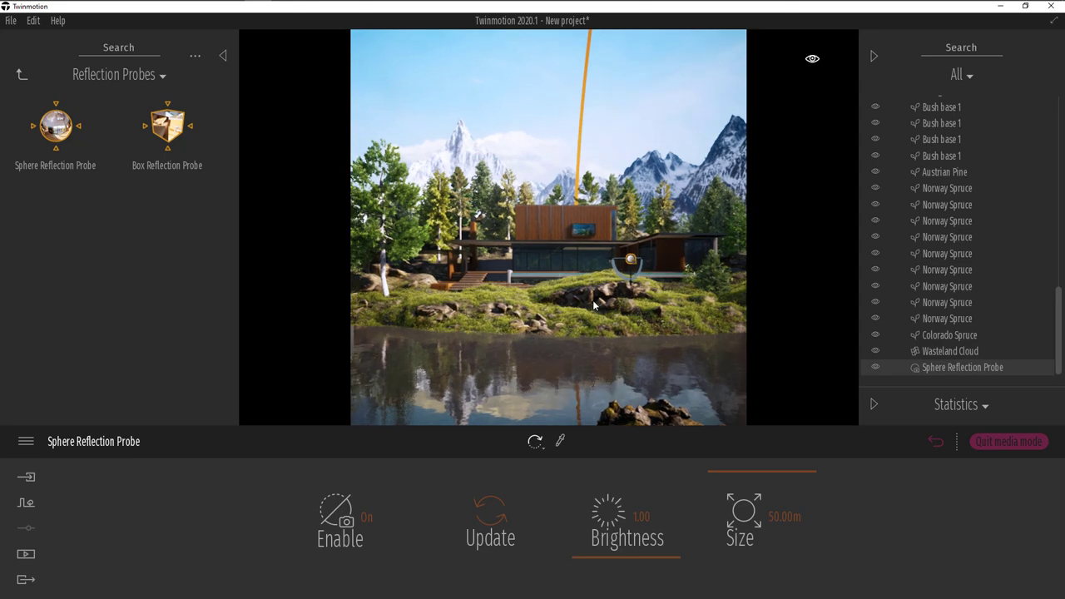
key(Escape)
click(937, 443)
click(236, 496)
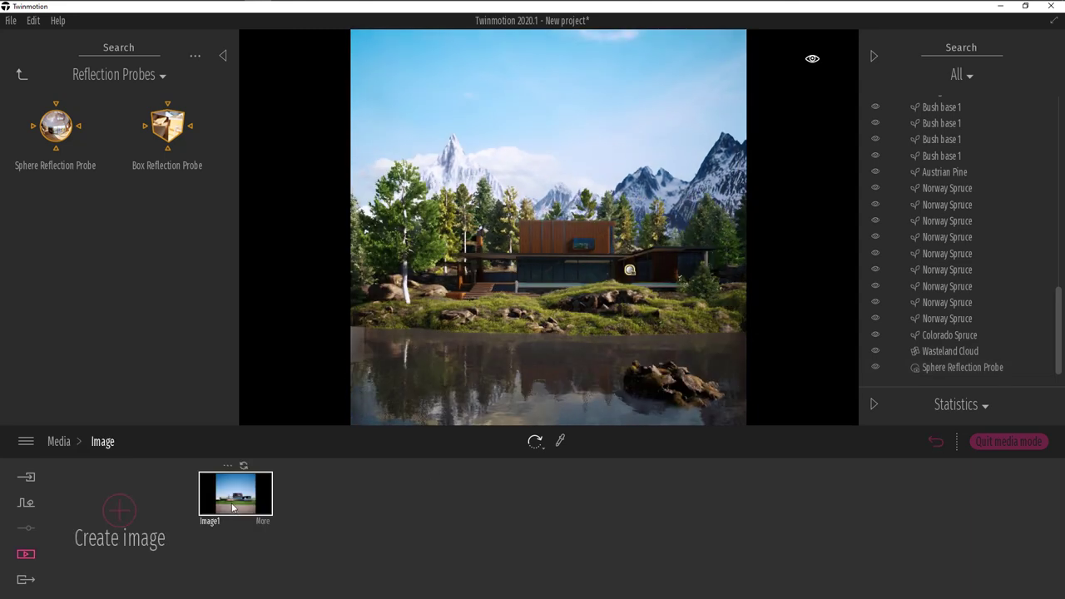
Pick the house's window glass material and replace it with Clear glass from the material library.
click(564, 266)
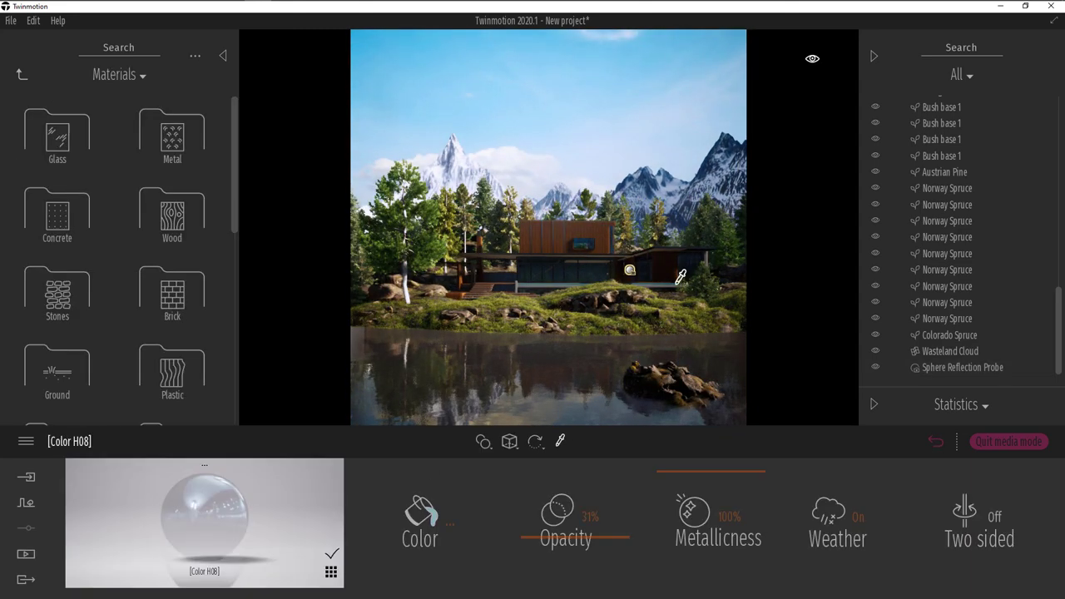
click(47, 131)
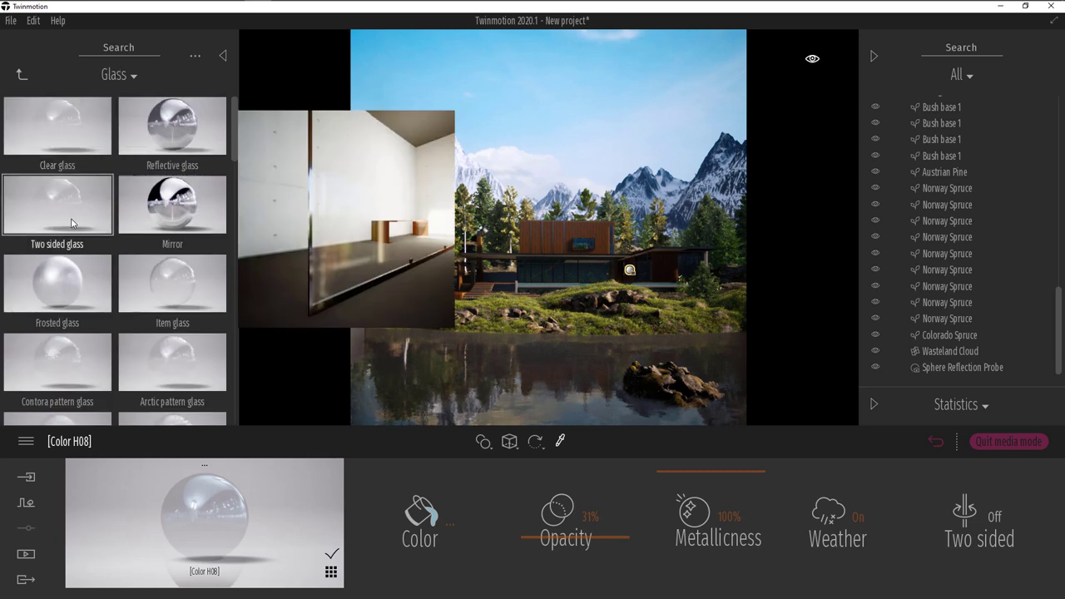
drag(62, 137, 223, 520)
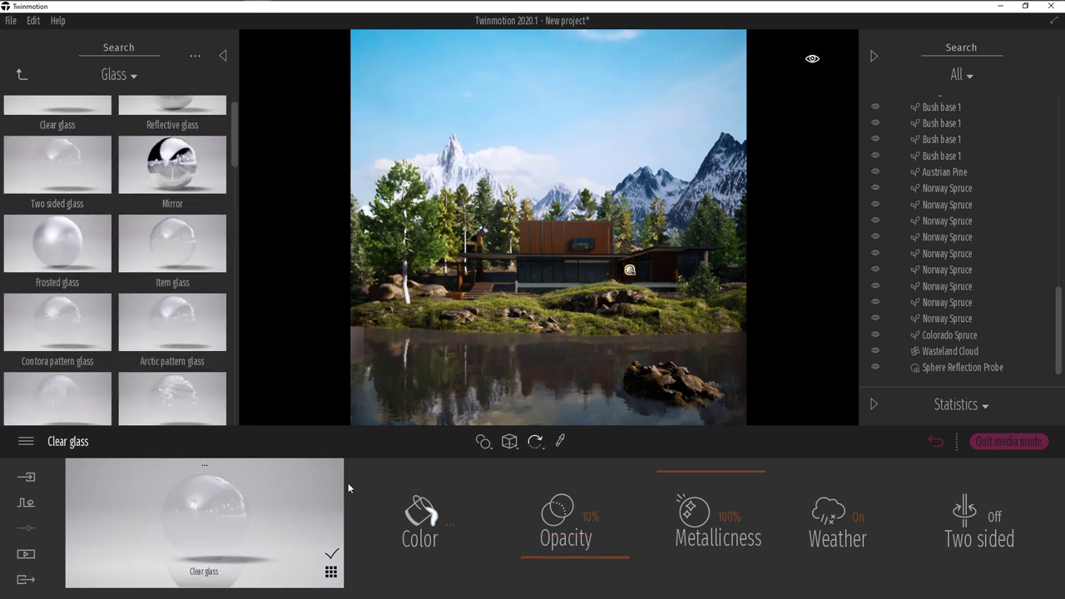
Set the Clear glass opacity to 25% and its color to light grey D5D5D5.
key(Return)
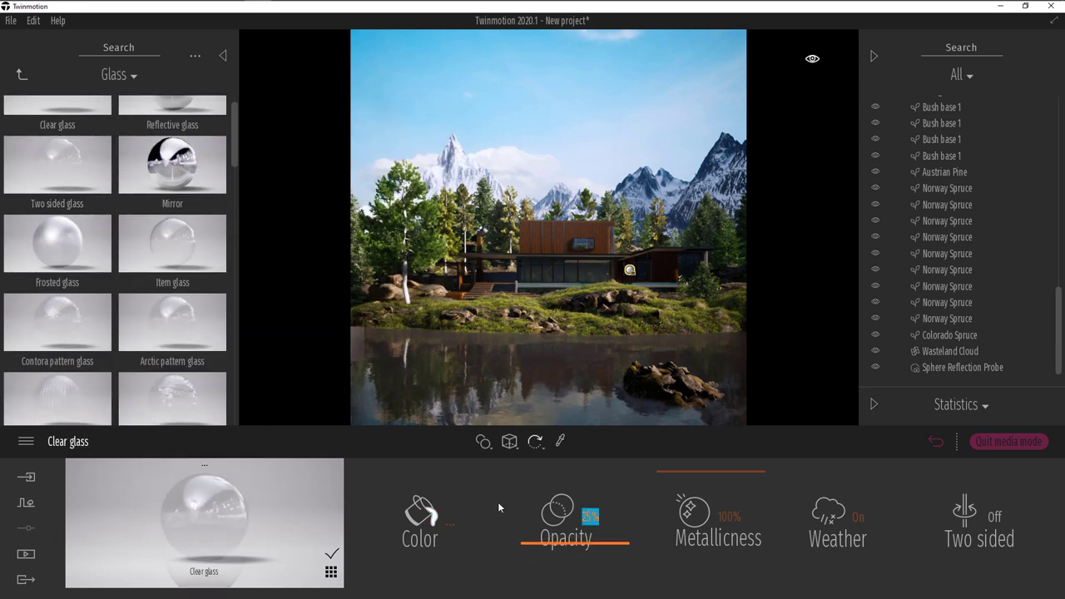
click(453, 522)
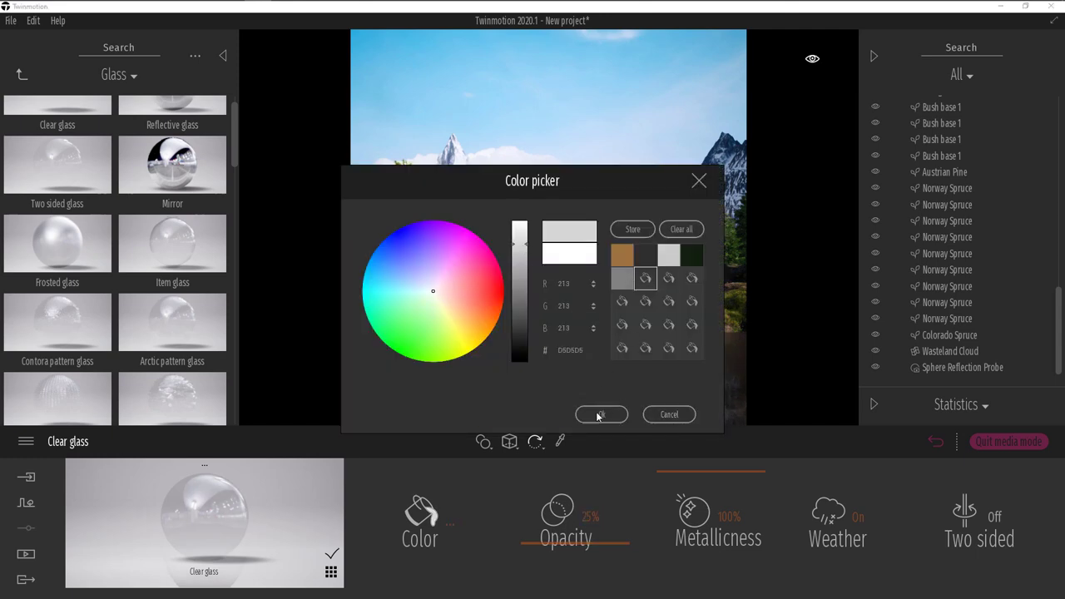
click(607, 412)
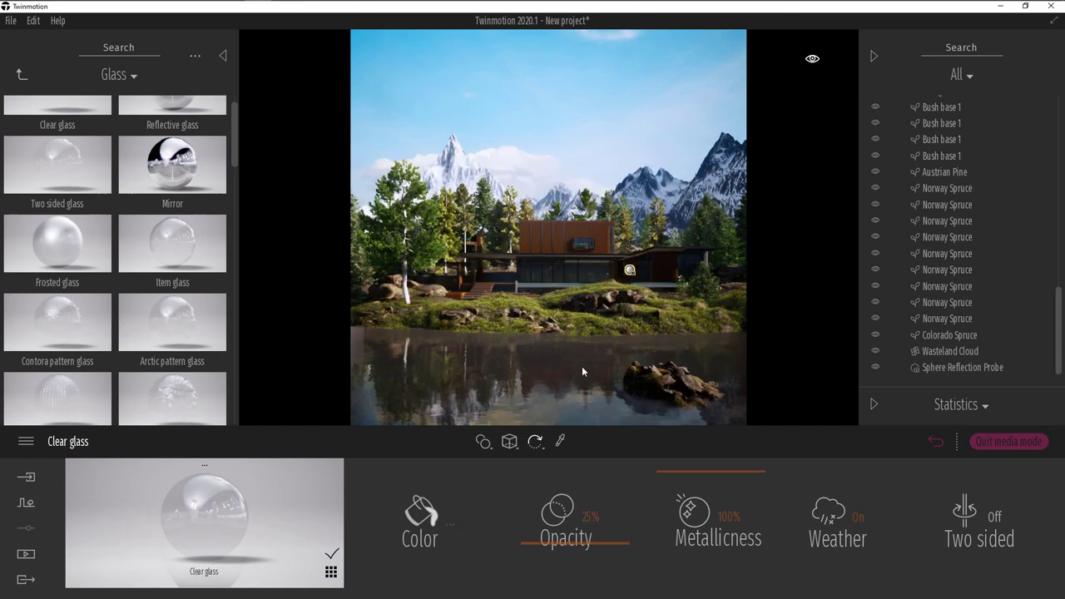
Move the sphere reflection probe from the low wing to the front of the main glass facade.
click(617, 271)
drag(599, 271, 569, 303)
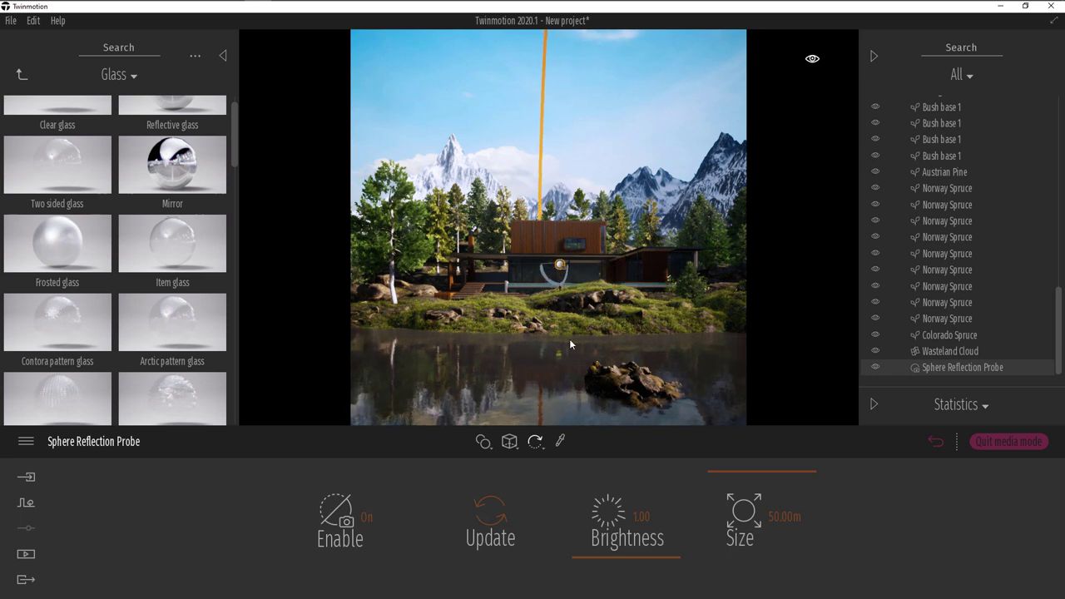
key(Escape)
Reframe the camera closer to the house with the lake rock in the foreground, and update Image1 with this view.
key(q)
key(q)
key(e)
mouse_move(645, 350)
right_down()
mouse_move(640, 310)
mouse_move(660, 320)
mouse_move(658, 350)
mouse_move(662, 342)
right_up()
key(w)
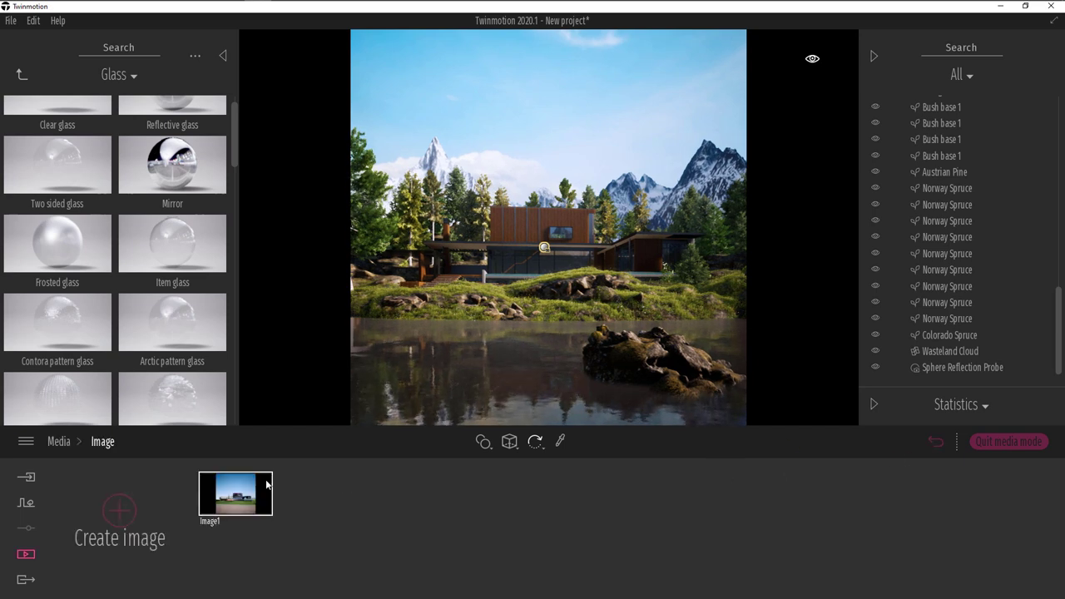
click(244, 467)
Shift the sphere reflection probe slightly at the main facade and set its brightness to 0.25.
click(545, 247)
mouse_move(556, 243)
mouse_down()
mouse_move(560, 253)
mouse_move(535, 241)
mouse_up()
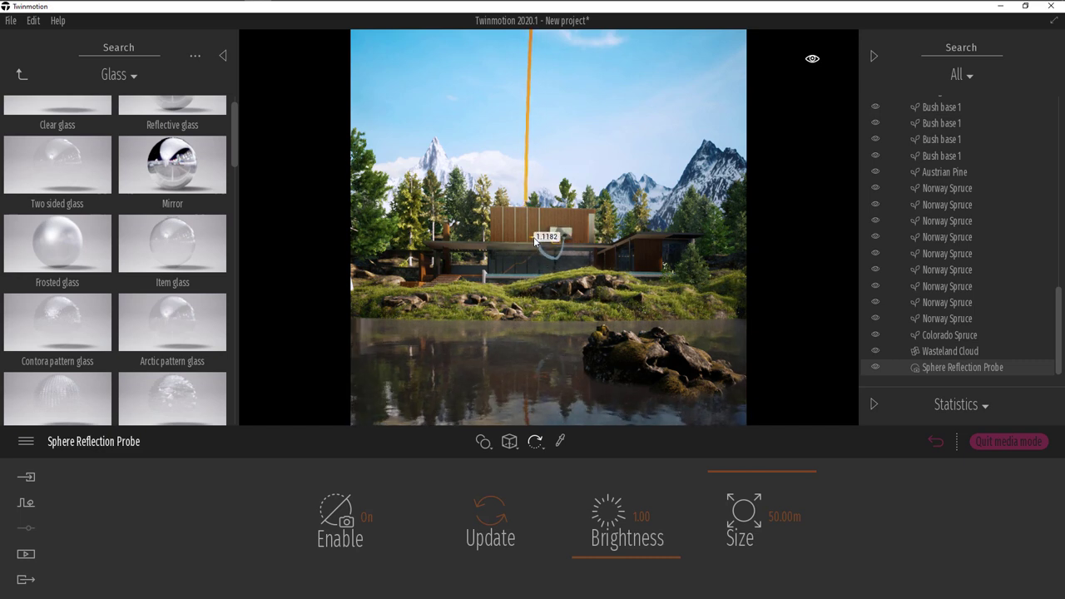
text(.25)
key(Return)
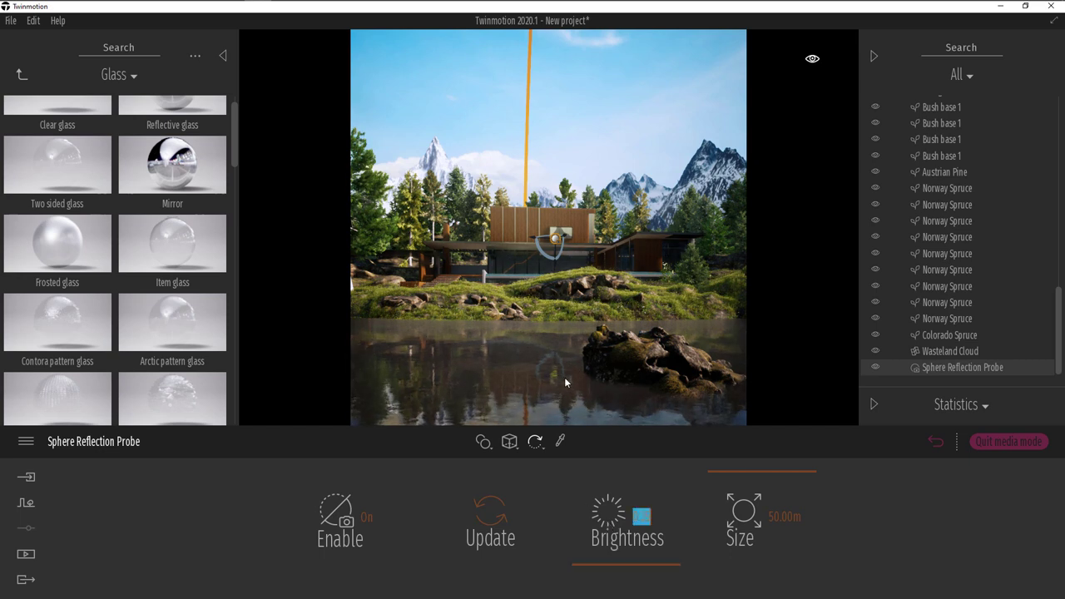
click(565, 379)
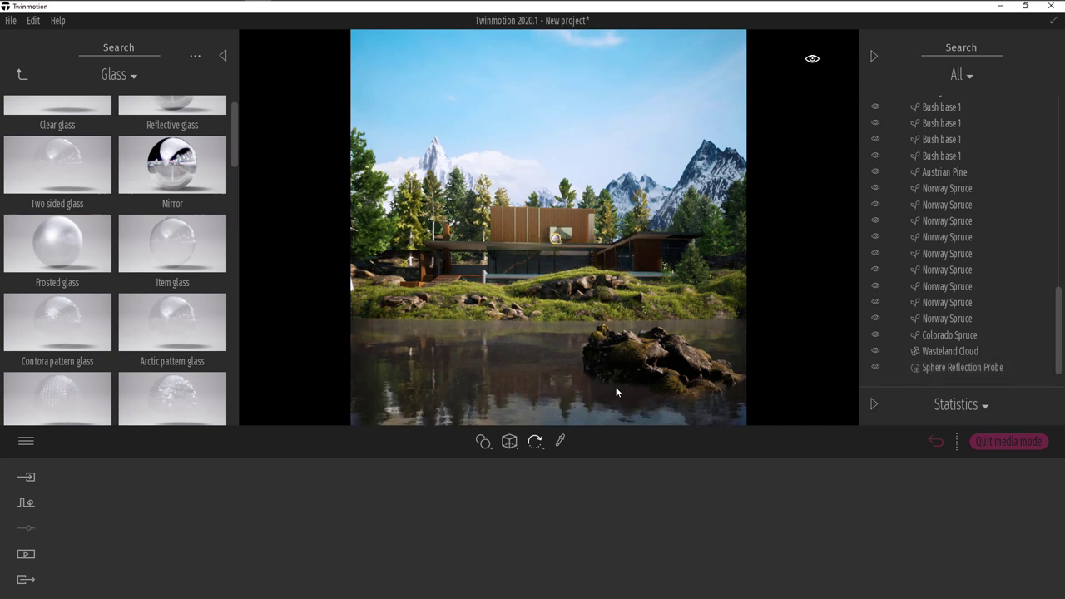
Set the north offset in Image1's location settings to 172° so the sun lights the house front.
click(254, 499)
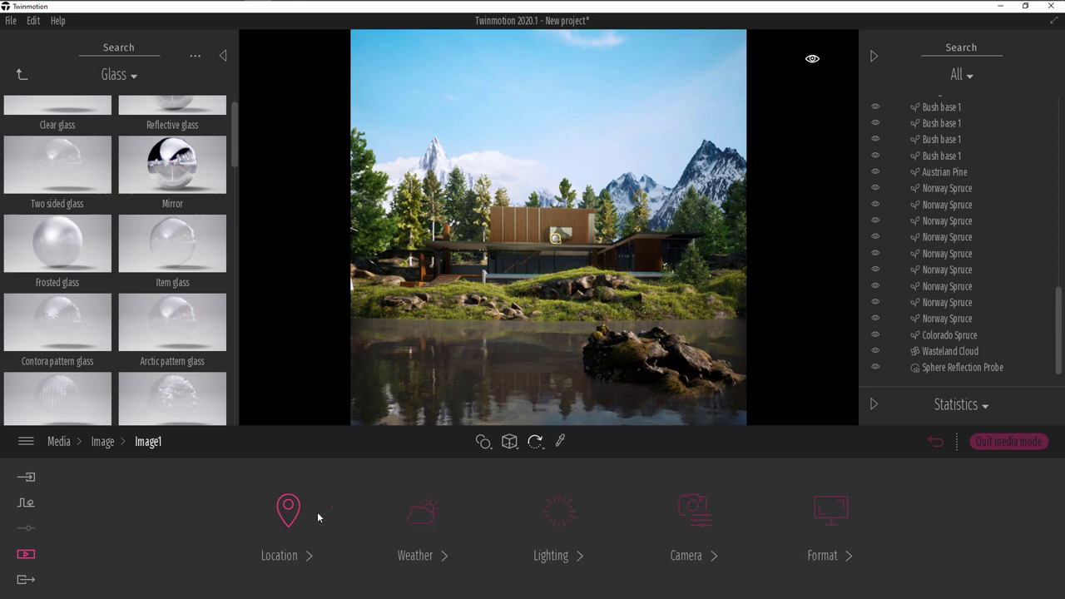
click(284, 512)
drag(843, 521, 844, 521)
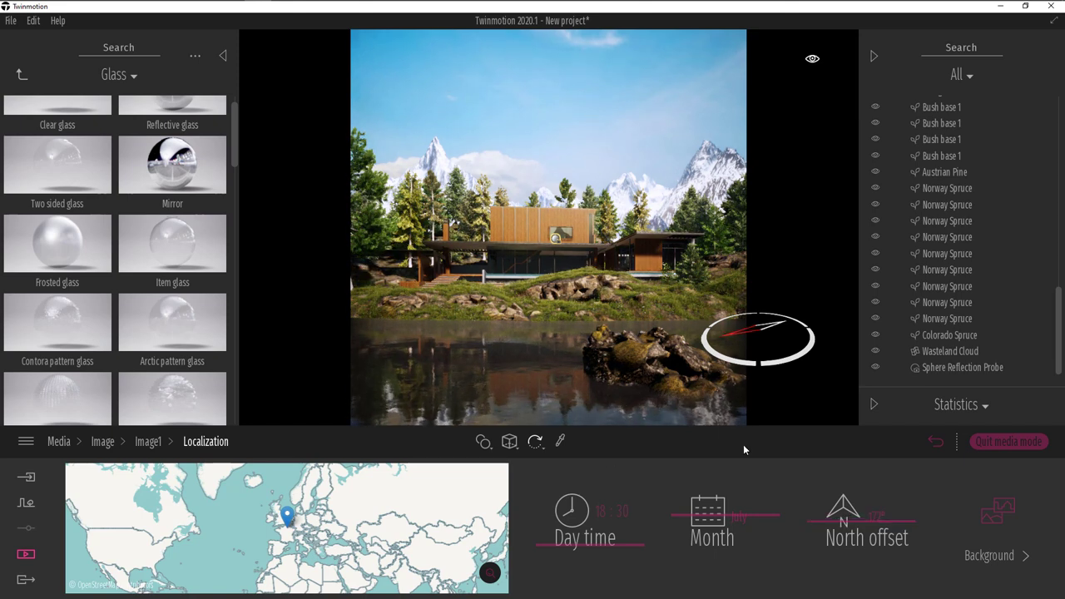
Place an Austrian Pine from the tree library on the shore beyond the house's low wing and lower its age.
click(23, 75)
click(25, 74)
click(60, 129)
click(30, 76)
click(178, 133)
click(171, 137)
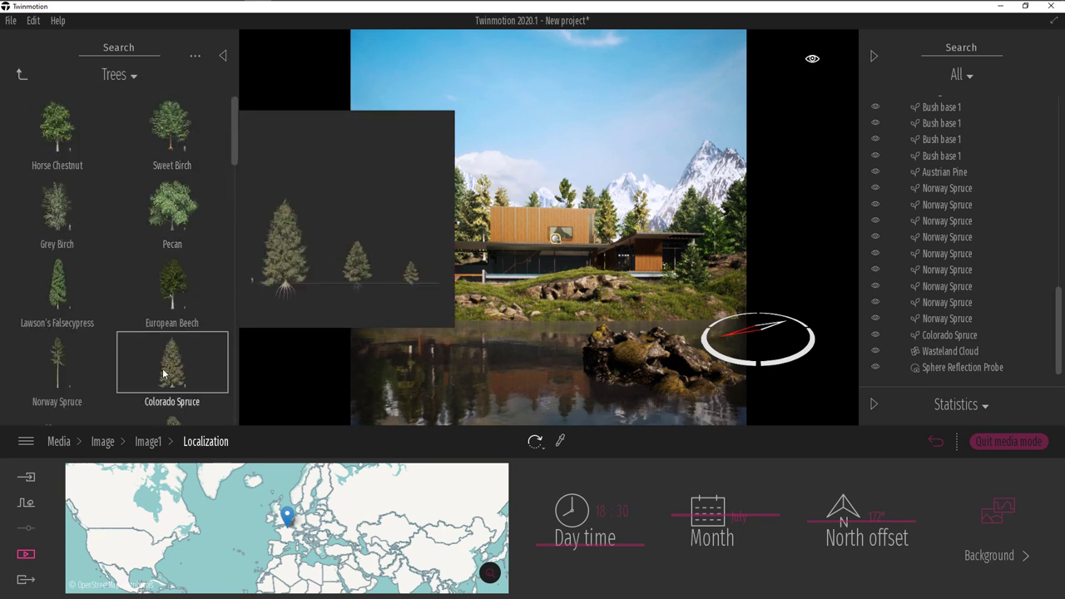
scroll(176, 375, down, 3)
drag(184, 374, 737, 279)
drag(280, 519, 281, 572)
click(509, 389)
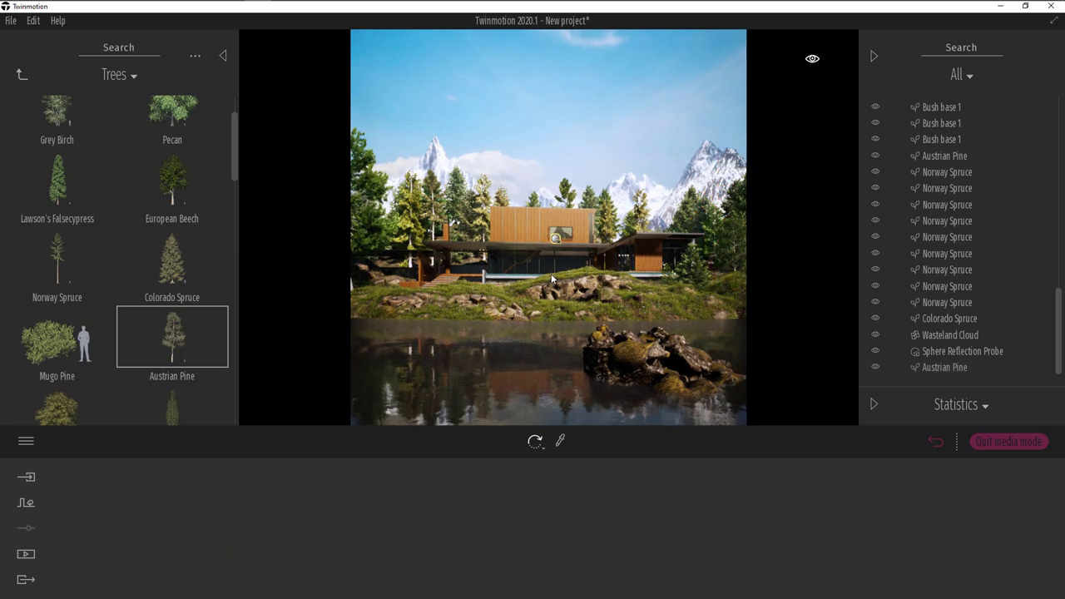
Place the posed human Frank on the lower wooden deck steps in front of the house.
click(21, 74)
click(21, 74)
click(67, 274)
click(57, 210)
mouse_move(149, 286)
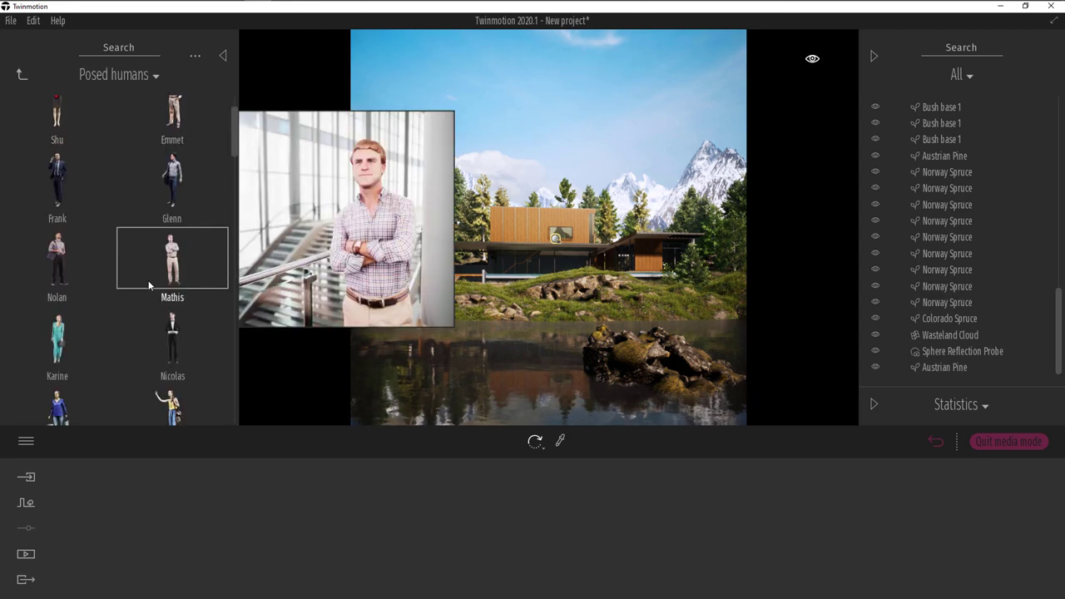
click(66, 192)
key(w)
key(a)
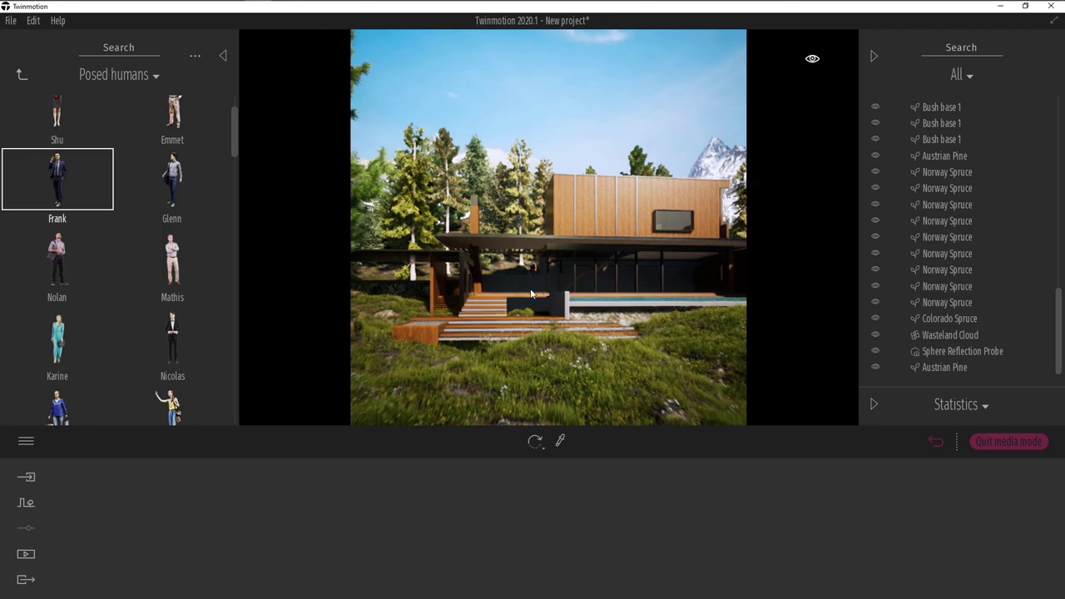
key(w)
right_drag(533, 288, 531, 296)
drag(644, 321, 644, 320)
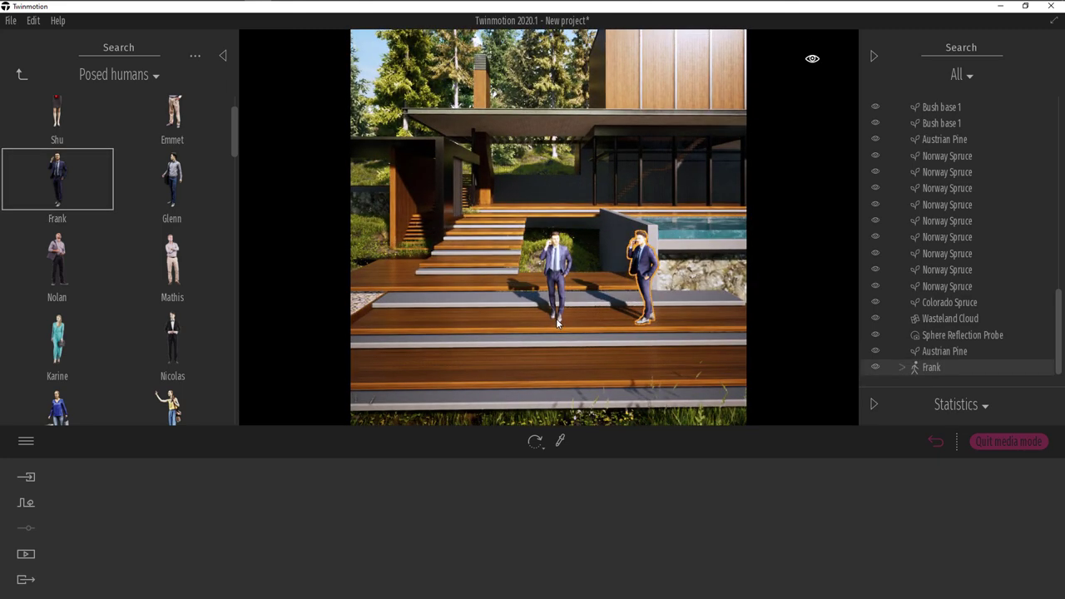
key(Escape)
key(Escape)
click(935, 443)
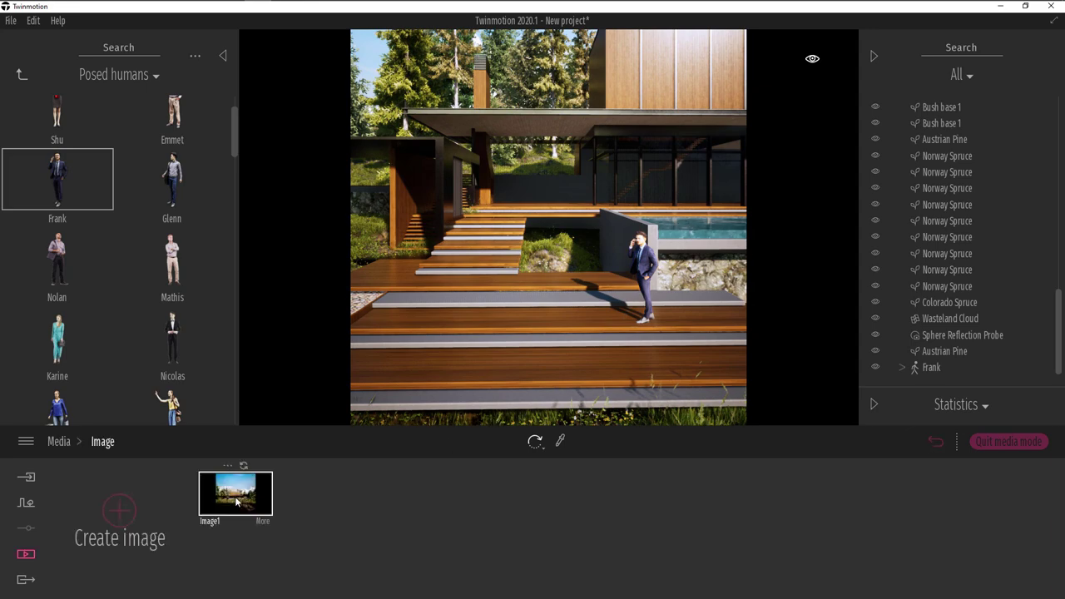
Move the Frank figure up to the terrace between the pool and the glass facade, and recall the Image1 view.
shift+middle_drag(605, 262, 654, 341)
scroll(526, 295, up, 6)
click(520, 354)
drag(520, 354, 658, 247)
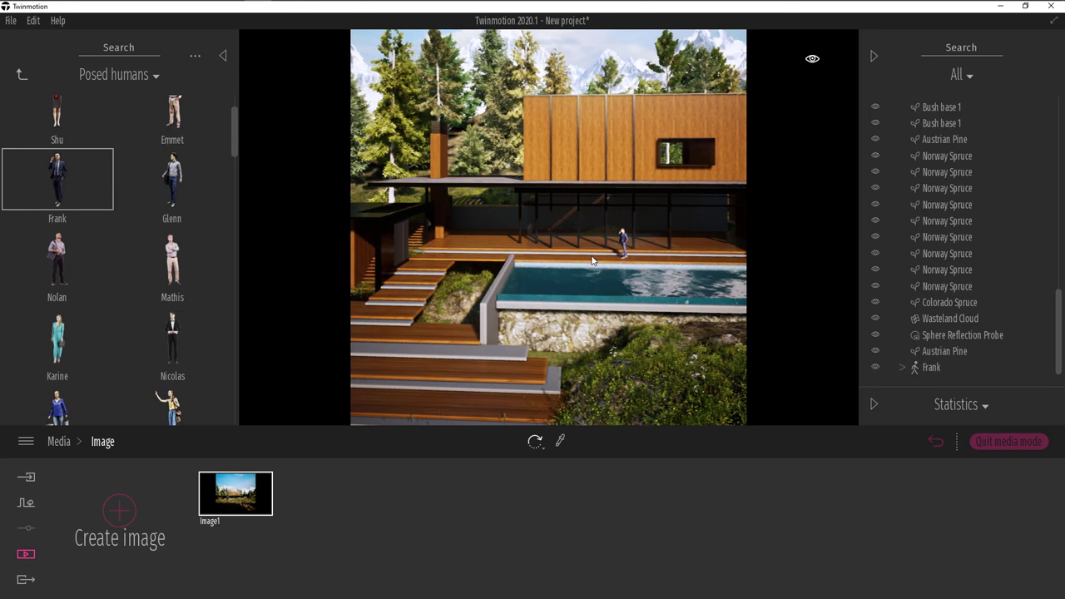
click(237, 490)
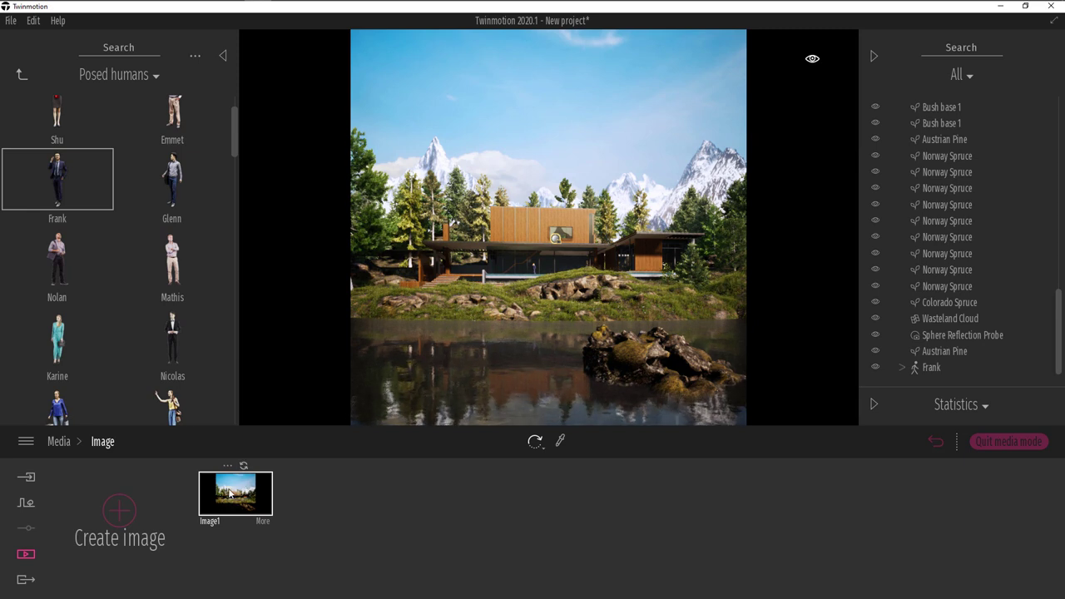
click(589, 348)
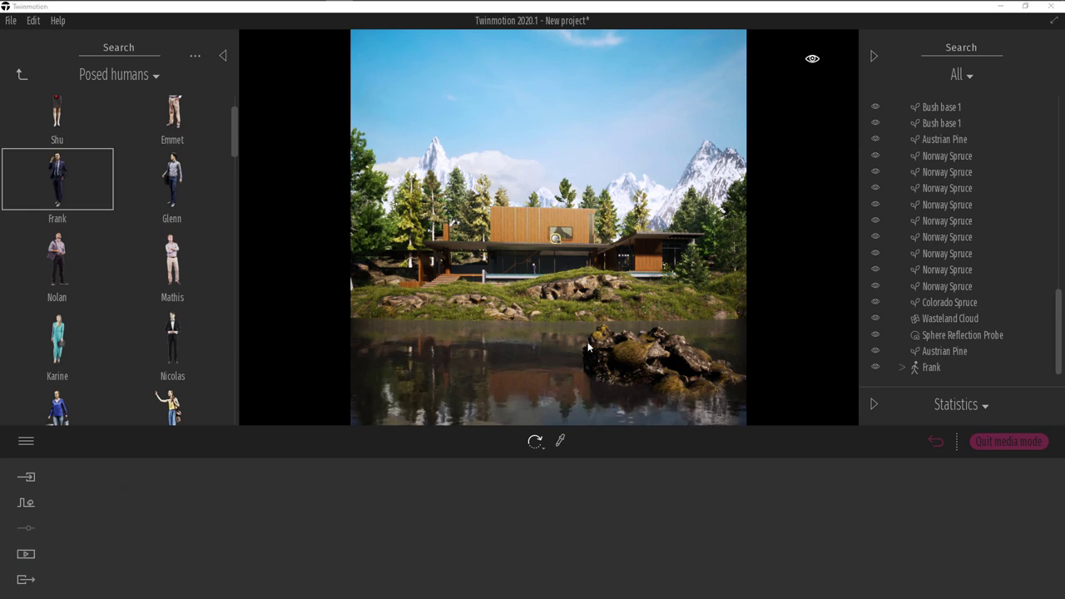
Place a Colorado Spruce on the bank beside the entrance steps, lower its age, and shift it farther from the house.
click(22, 74)
click(21, 75)
click(178, 133)
click(178, 135)
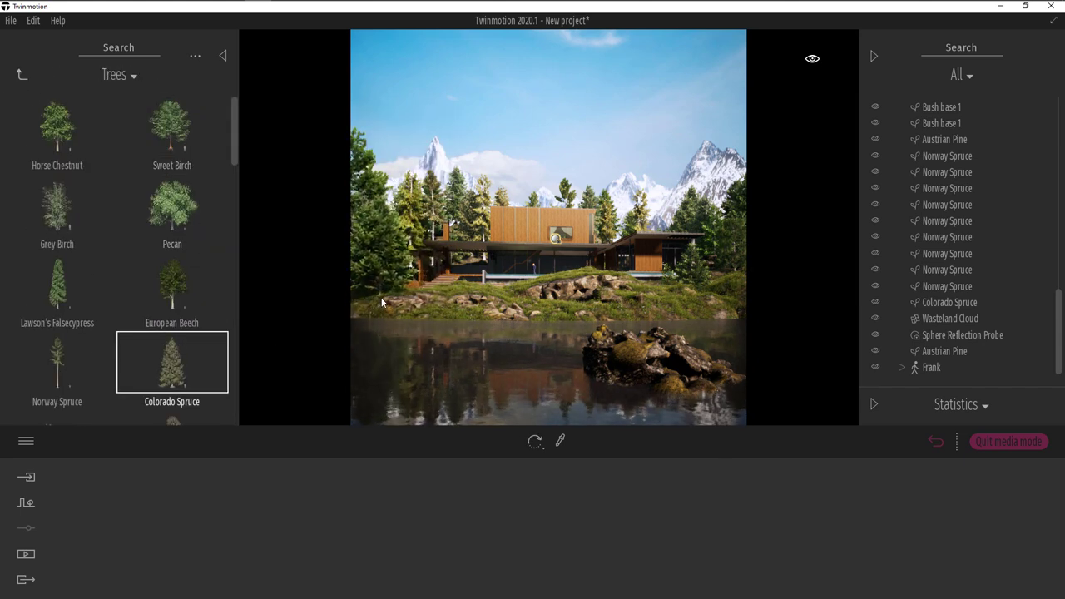
click(383, 298)
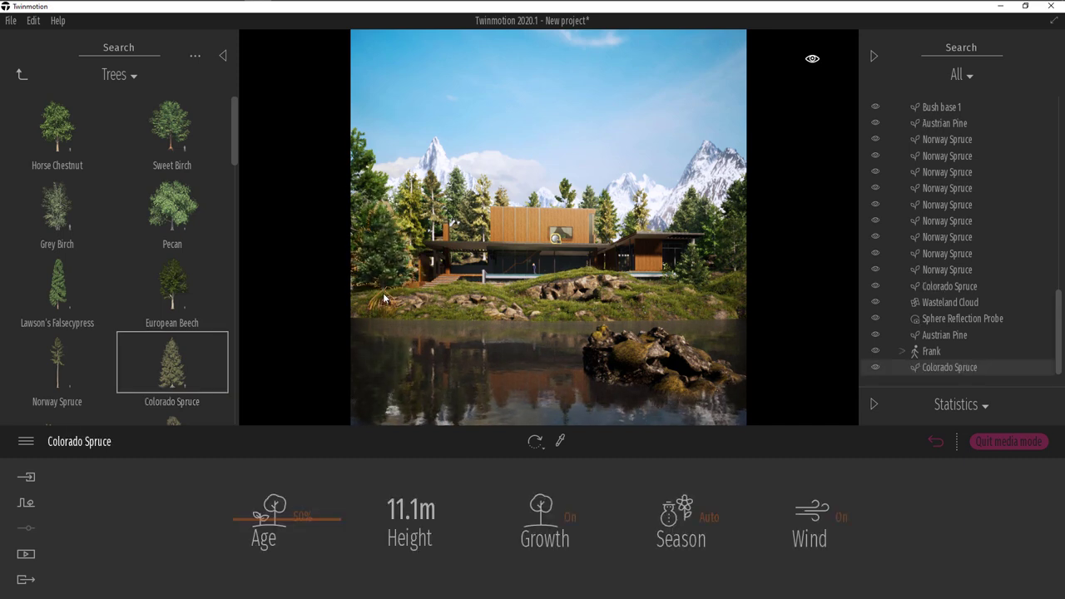
drag(258, 521, 267, 582)
click(399, 399)
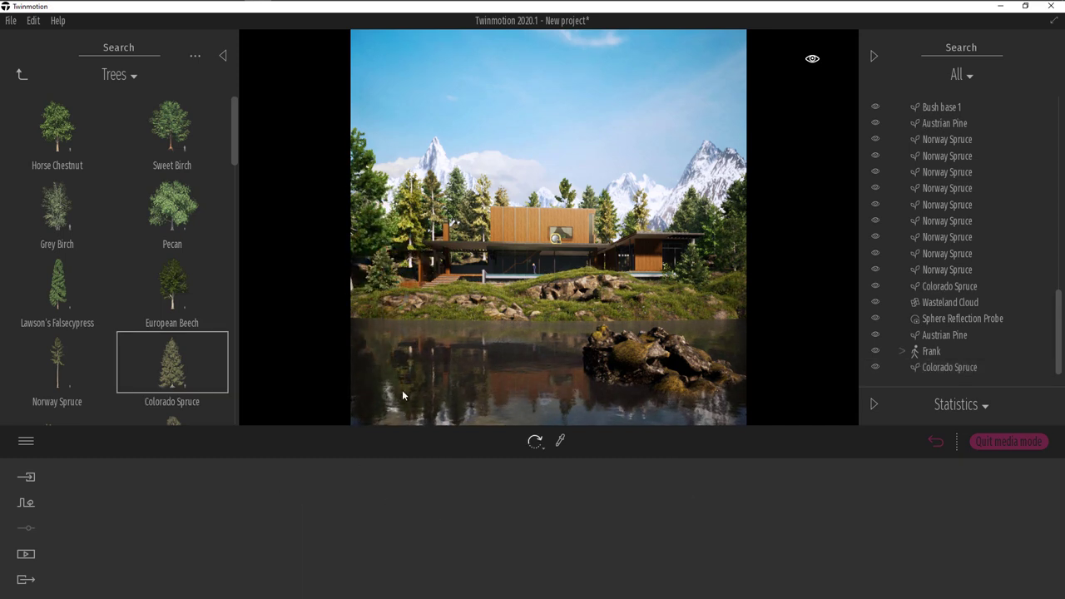
click(381, 281)
drag(411, 295, 391, 301)
click(423, 288)
Place a Norway Spruce on the bank between the new Colorado Spruce and the entrance steps, and set its age to 0%.
scroll(149, 355, down, 1)
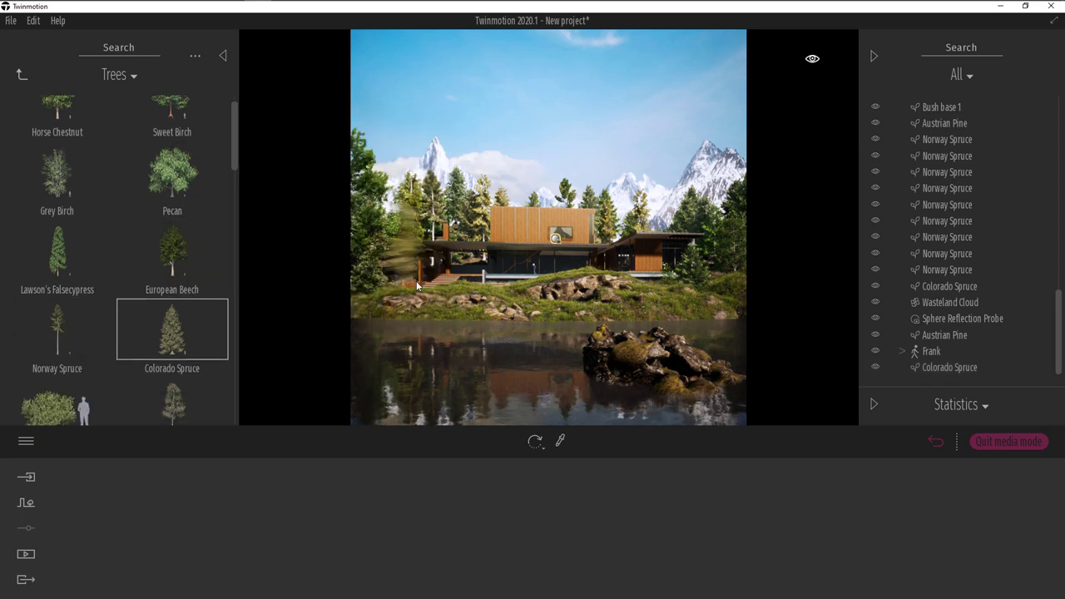
drag(394, 297, 394, 311)
drag(291, 520, 239, 519)
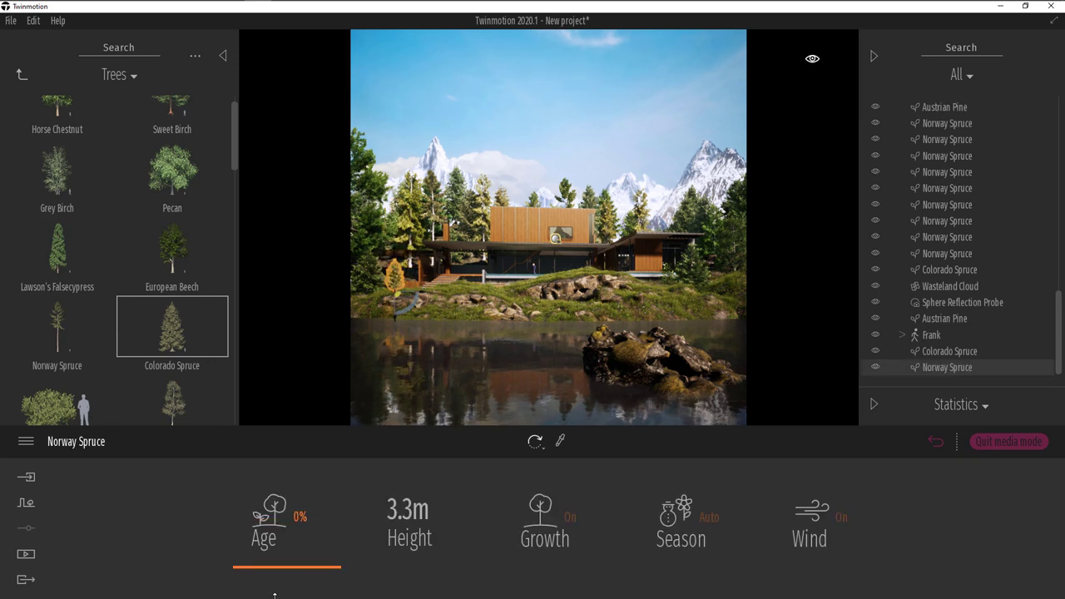
click(466, 336)
Place two Mugo Pines on the grassy slope beside the entrance stairs, raise their age to 100%, and recall Image1.
mouse_move(183, 312)
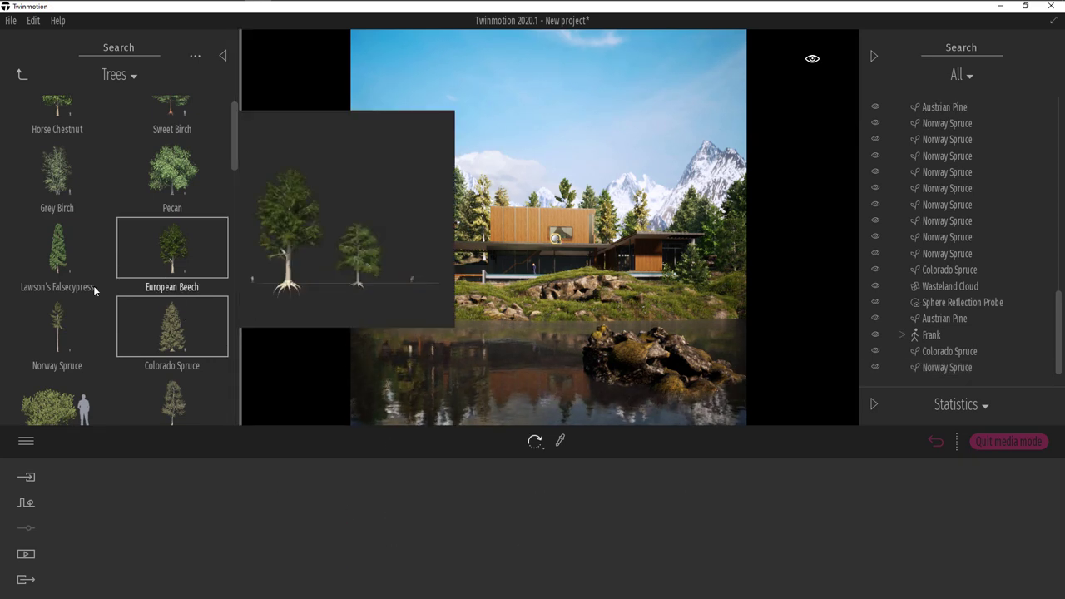
drag(70, 417, 386, 280)
key(w)
right_drag(477, 270, 479, 286)
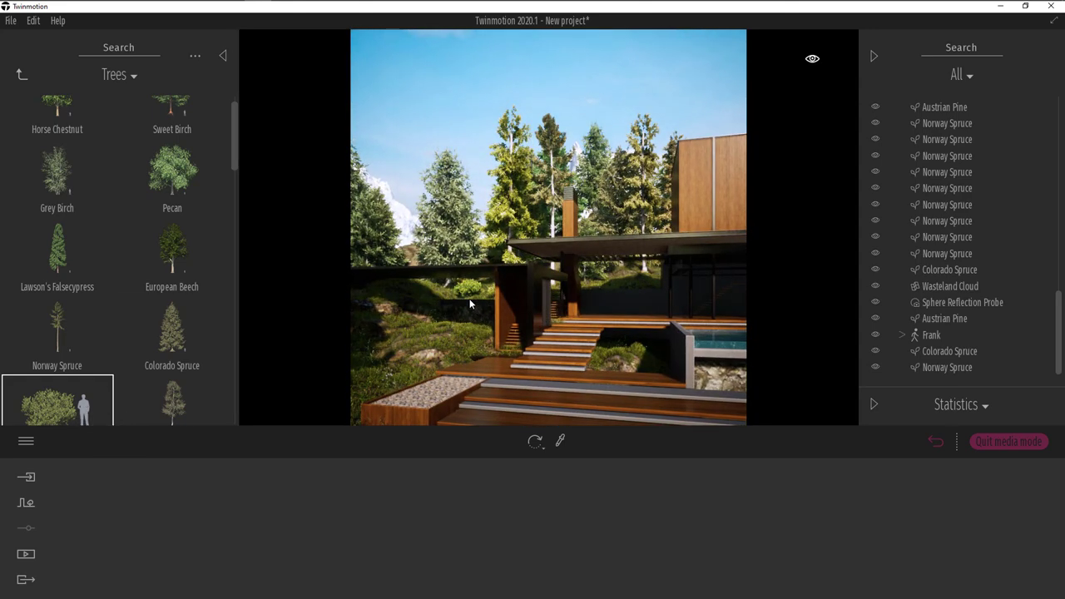
drag(470, 304, 470, 305)
drag(249, 524, 212, 389)
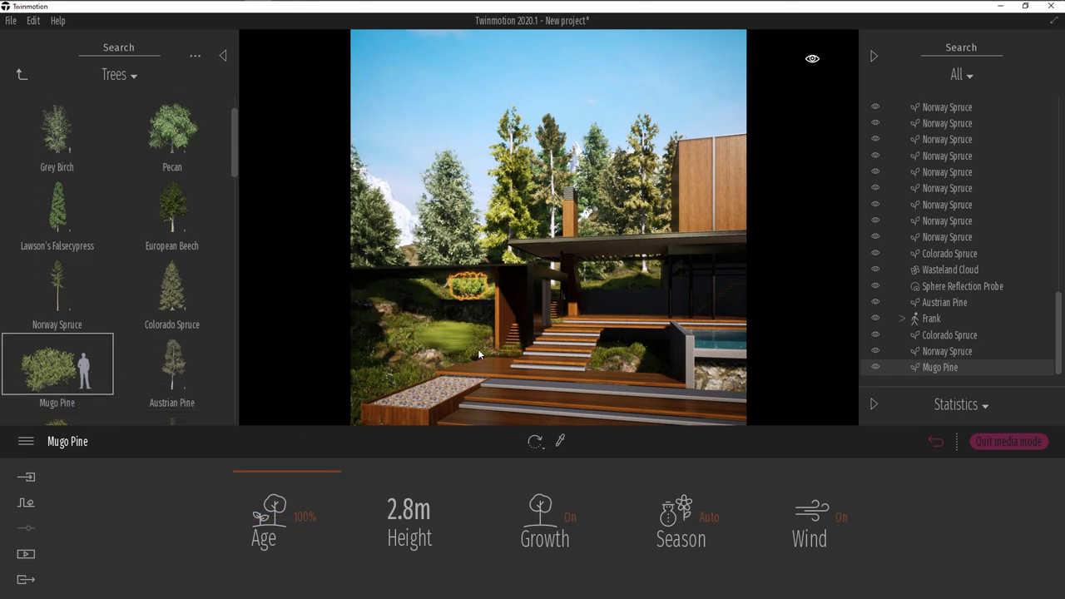
drag(425, 361, 425, 361)
drag(272, 520, 331, 339)
key(Escape)
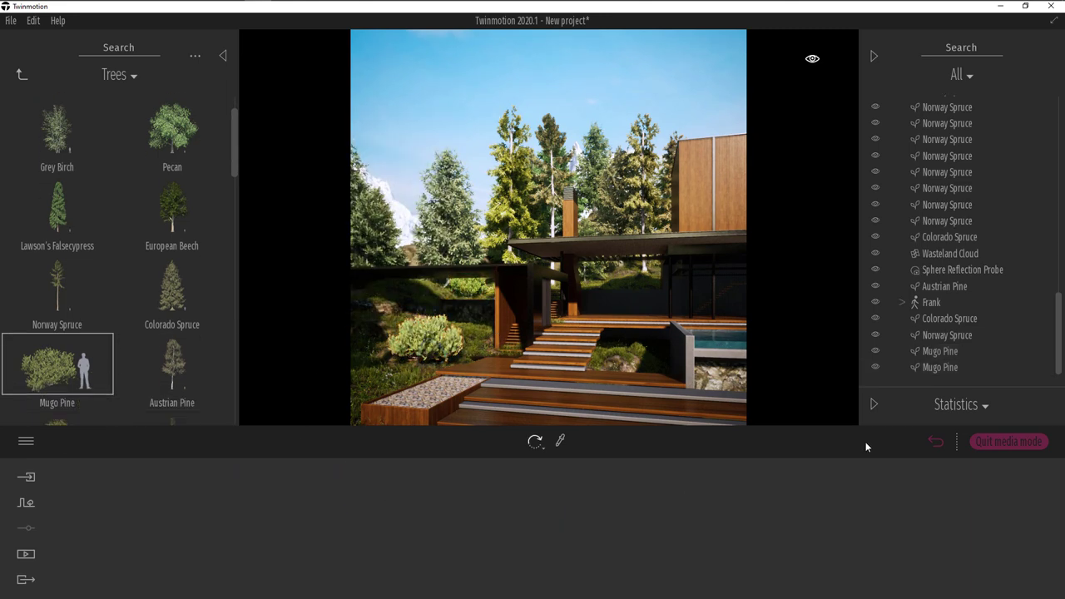
click(262, 506)
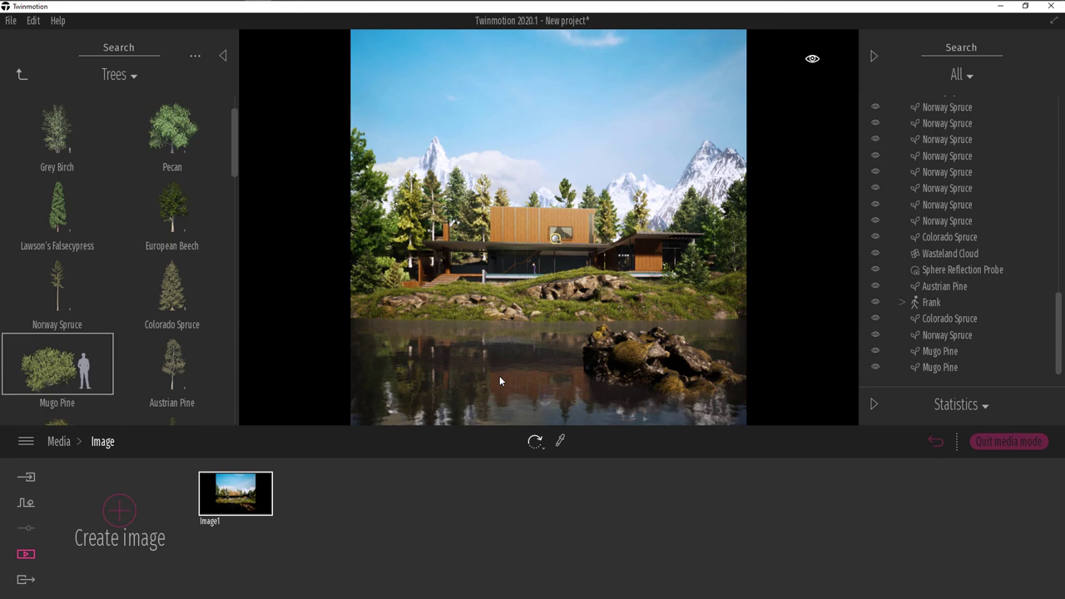
Place a Colorado Spruce between the entrance stairs and the pool wall, set its age to 0%, and recall Image1.
key(w)
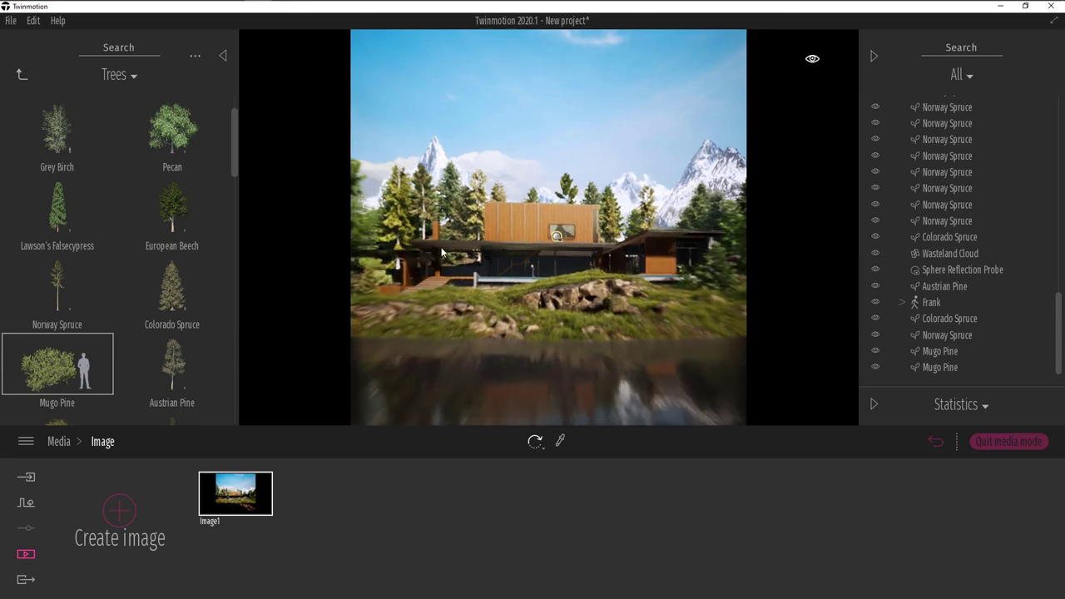
right_drag(503, 369, 513, 256)
drag(172, 287, 574, 388)
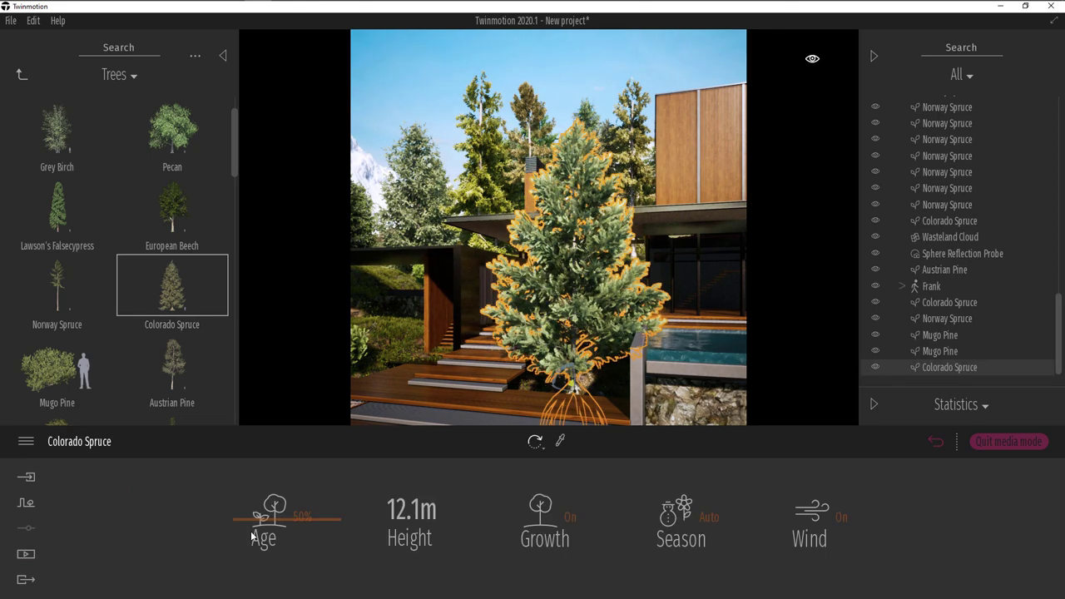
drag(241, 534, 230, 556)
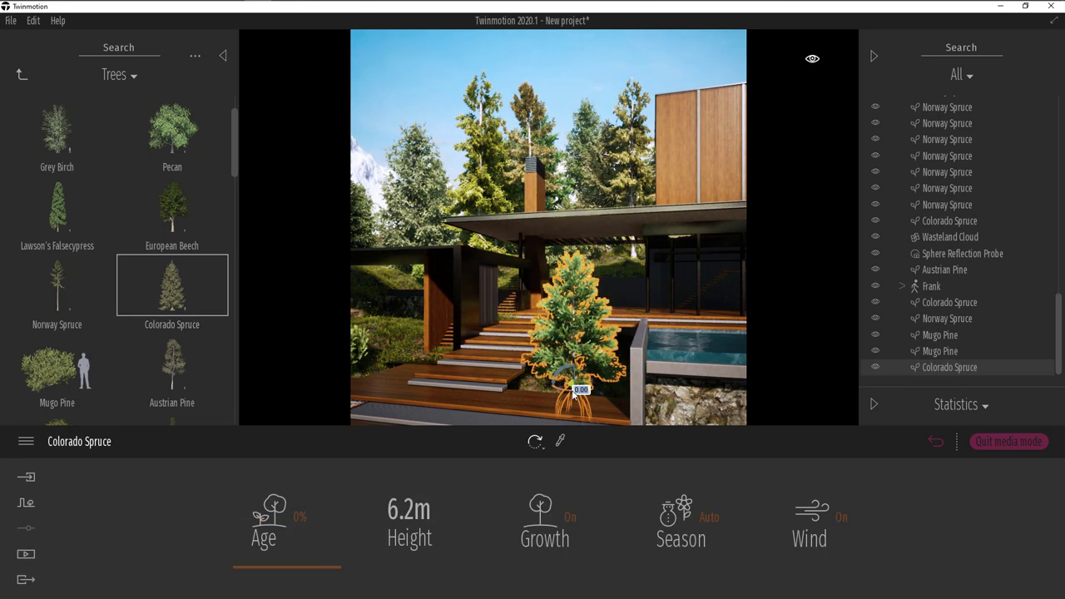
drag(574, 385, 580, 391)
key(Escape)
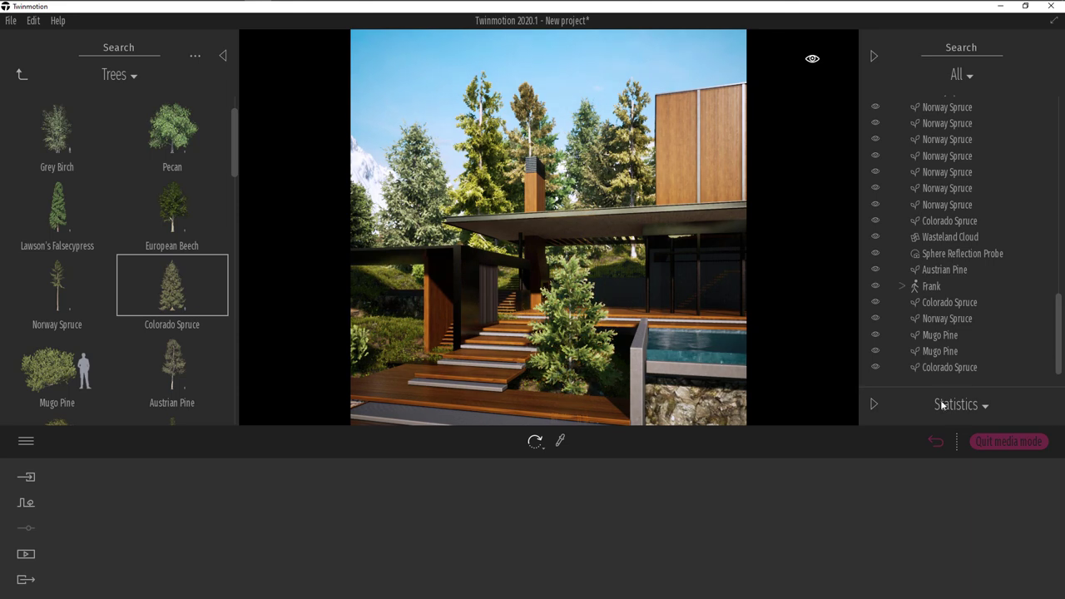
click(932, 441)
click(240, 491)
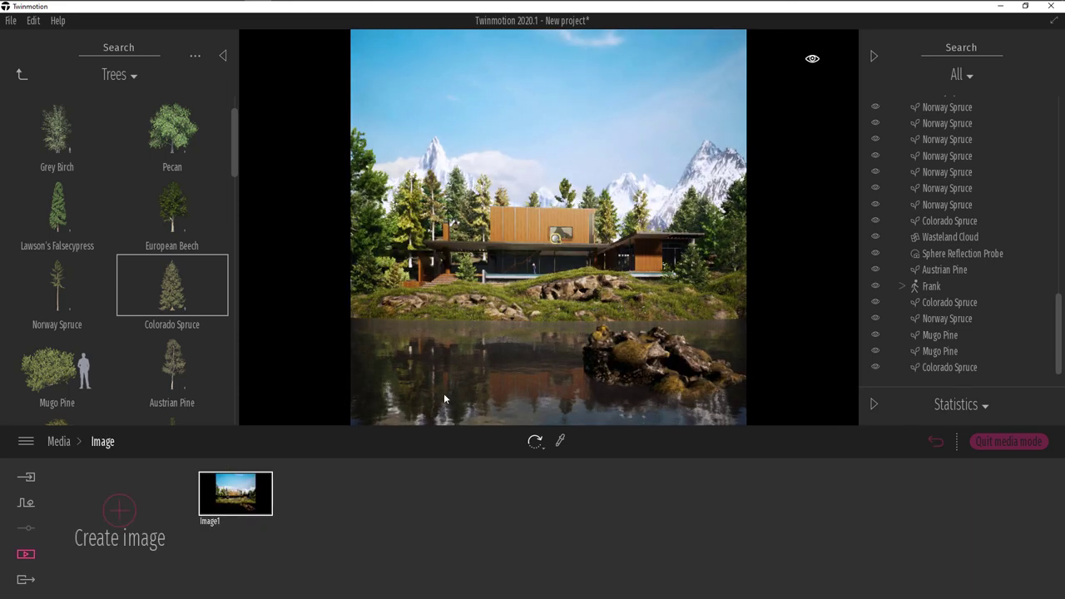
Fine-tune the placement of the small Colorado Spruce between the entrance stairs and pool wall, and recall Image1.
click(468, 278)
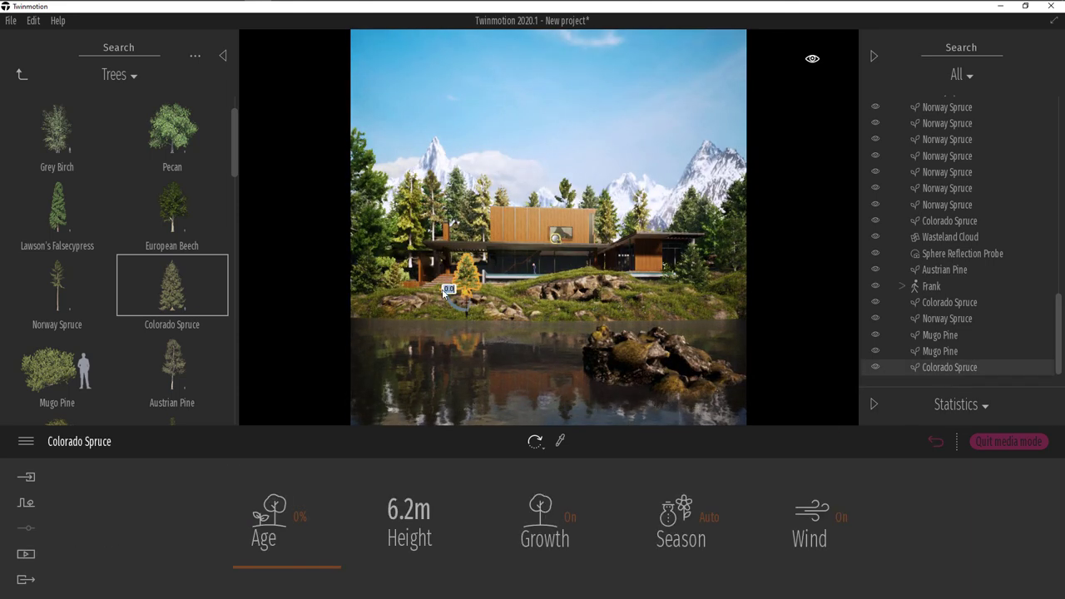
click(532, 291)
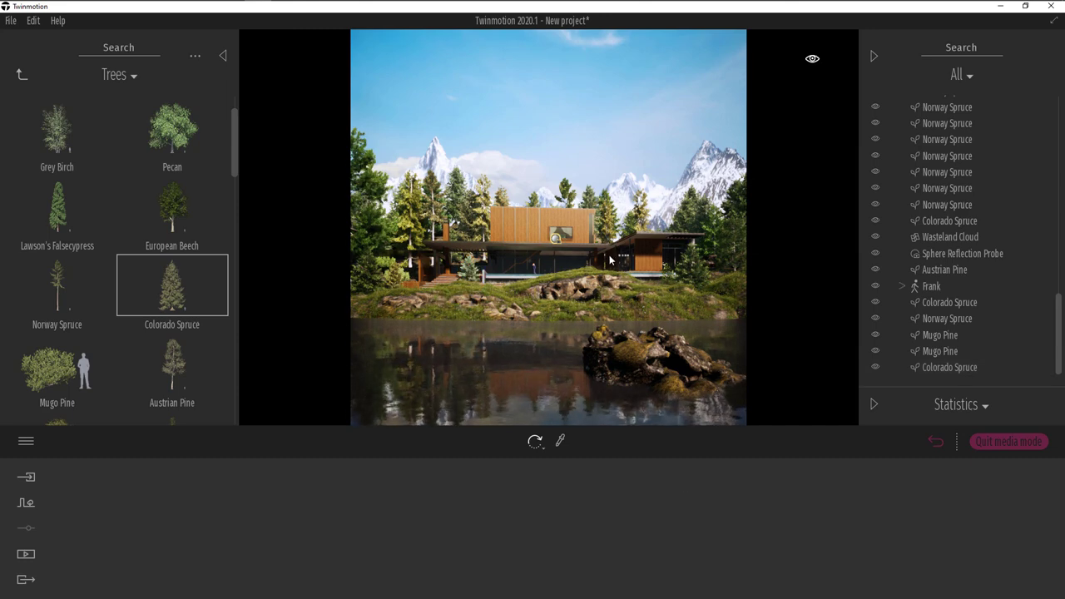
scroll(617, 298, up, 5)
right_drag(617, 298, 625, 306)
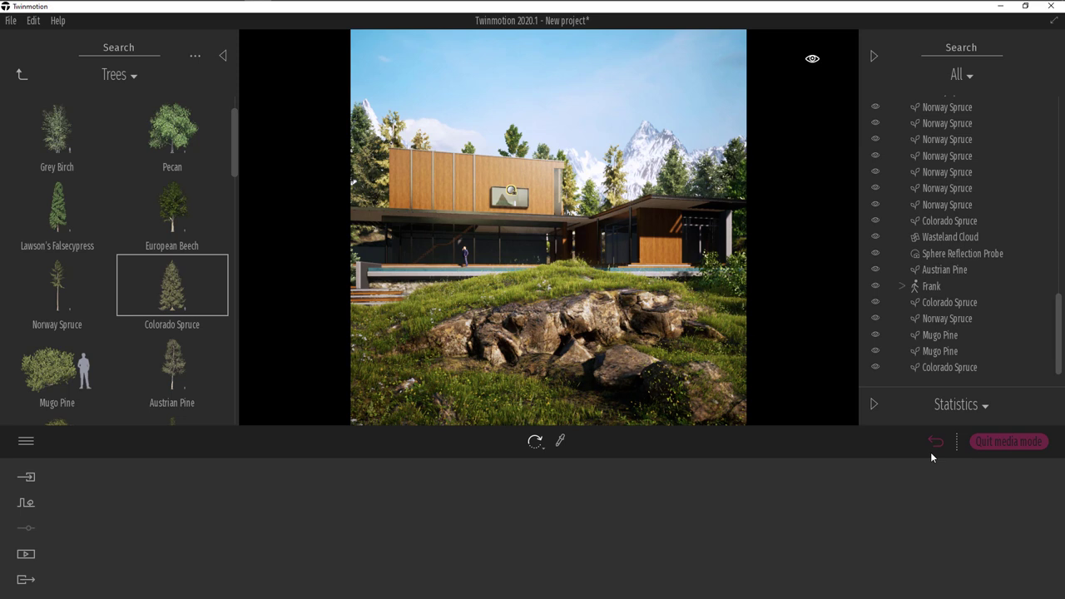
click(208, 504)
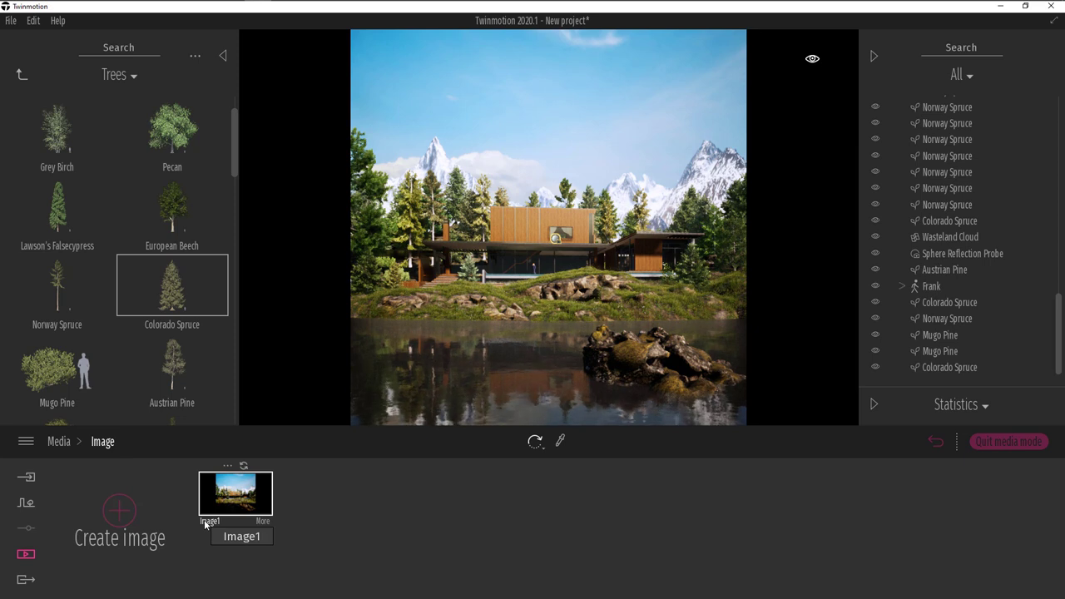
Open the export settings and select Image1 as the still image to export.
click(24, 580)
click(241, 518)
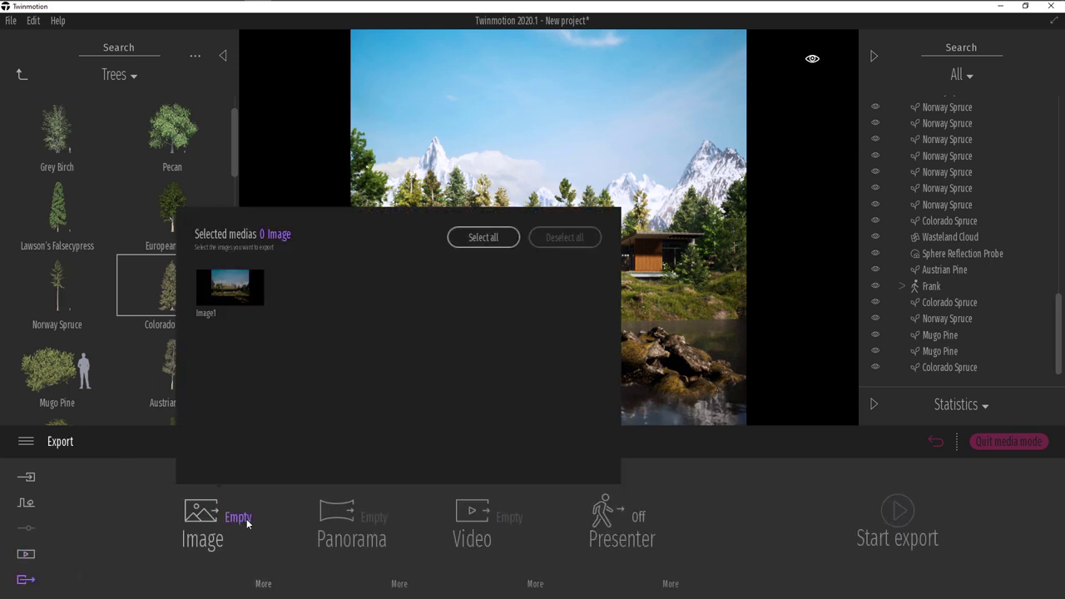
click(250, 300)
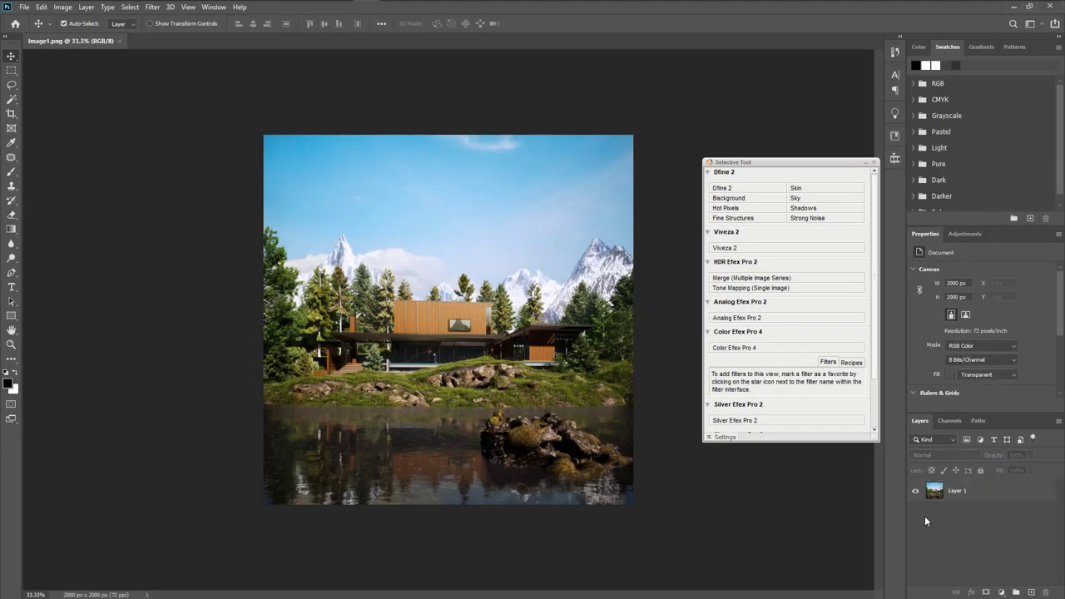
Switch to Photoshop and duplicate Layer 1 of Image1.png within the same document.
click(951, 492)
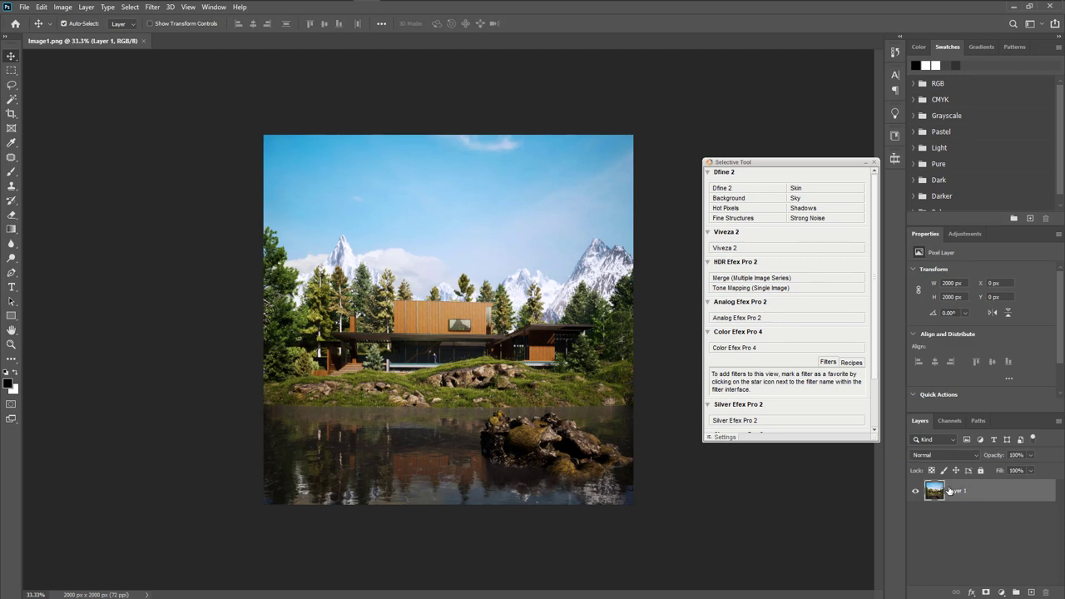
right_click(951, 492)
click(948, 76)
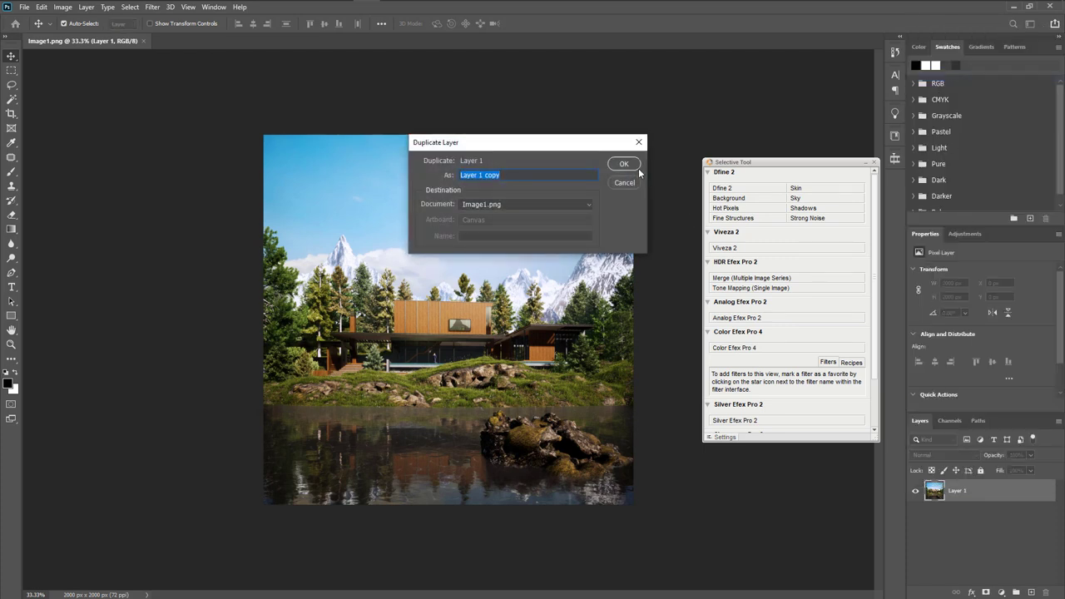
click(627, 163)
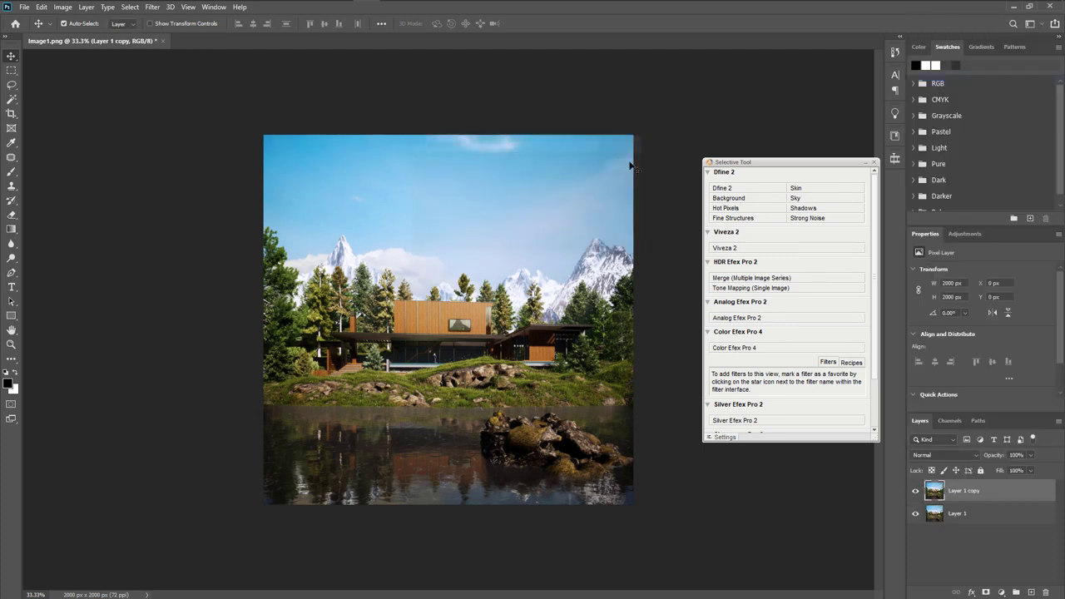
Apply the Camera Raw filter to the duplicated layer with Highlights -50, Shadows +50 and Saturation about -6.
click(153, 11)
click(192, 72)
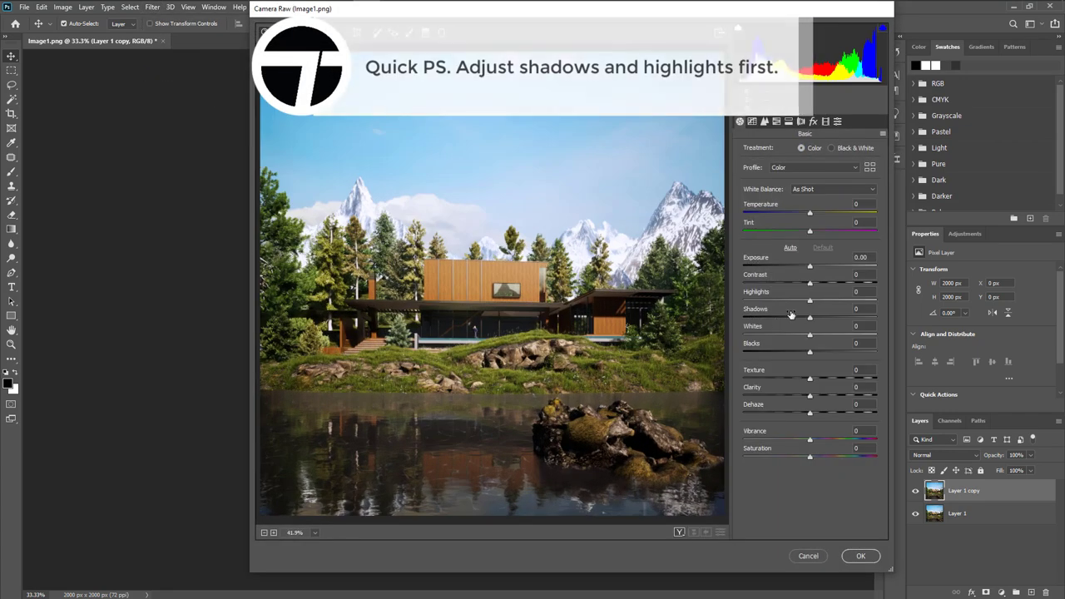
drag(799, 301, 777, 300)
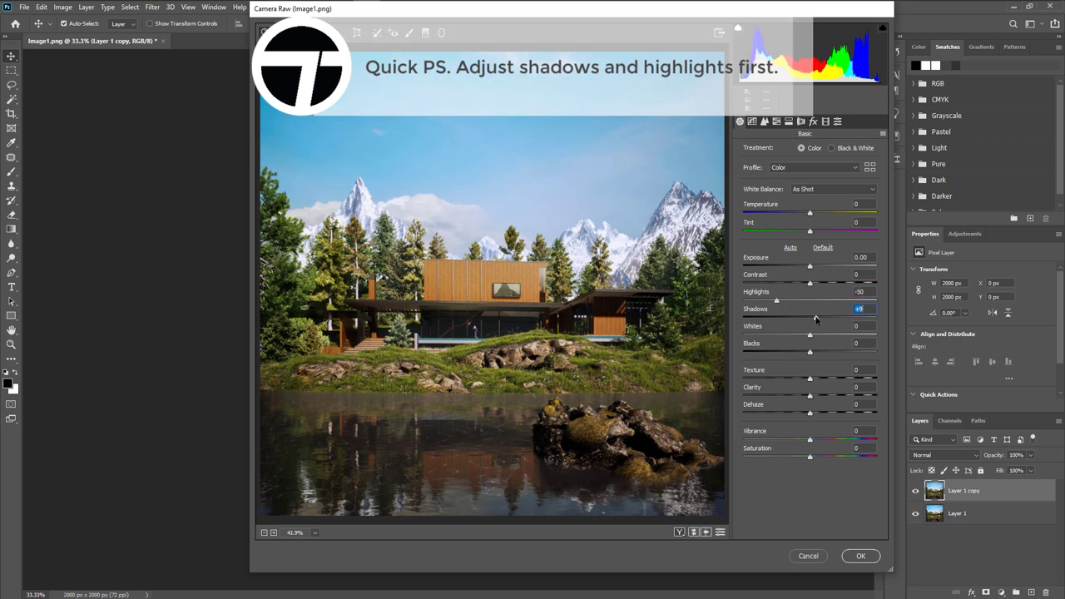
drag(839, 319, 844, 319)
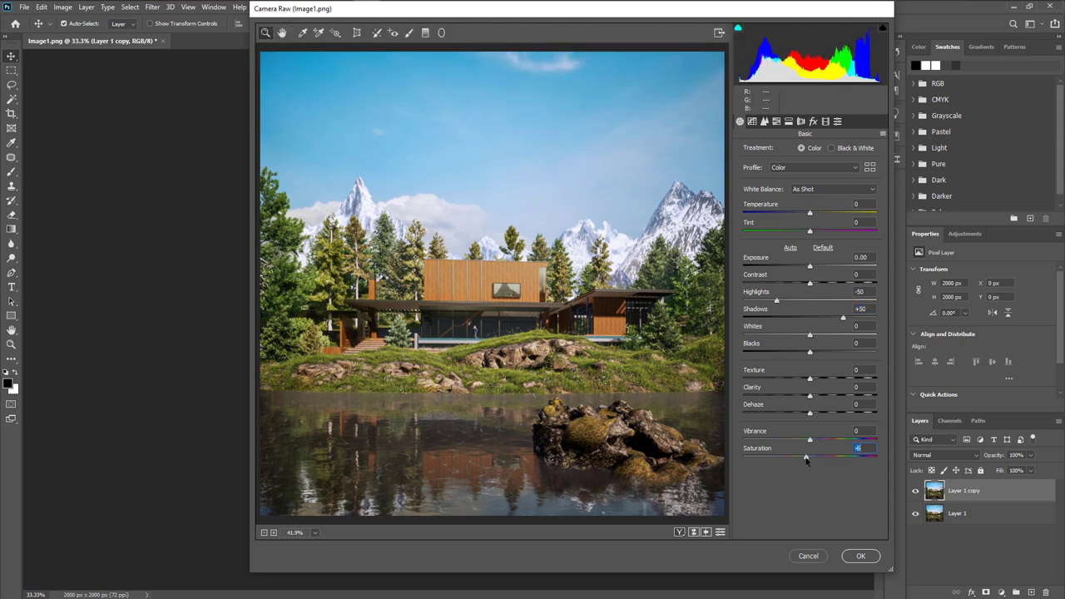
click(862, 556)
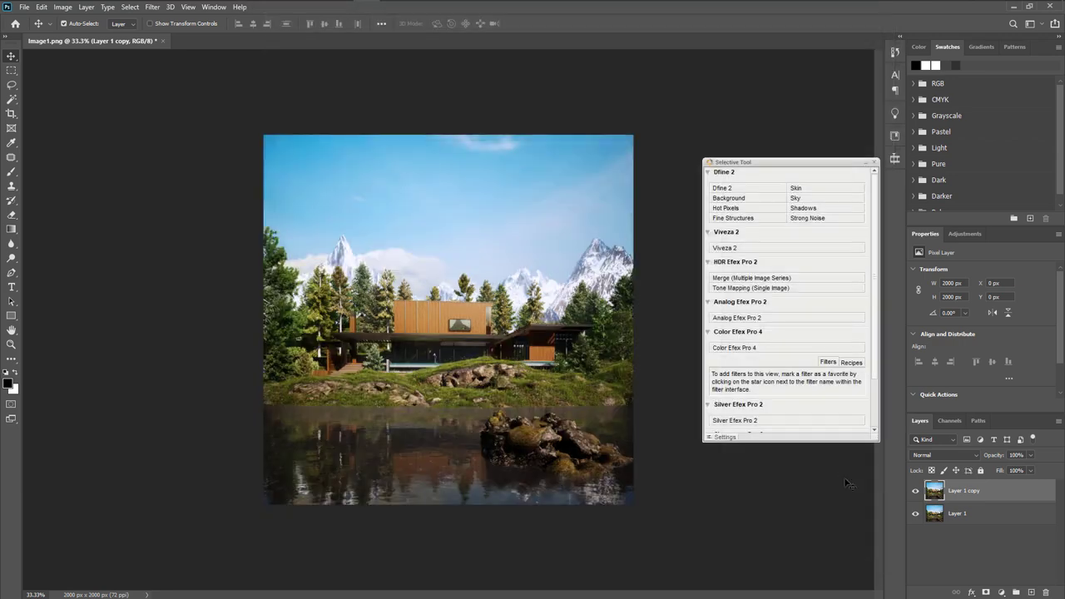
Start Color Efex Pro 4 on the layer copy and stack a Glamour Glow filter on top of Tonal Contrast.
click(753, 349)
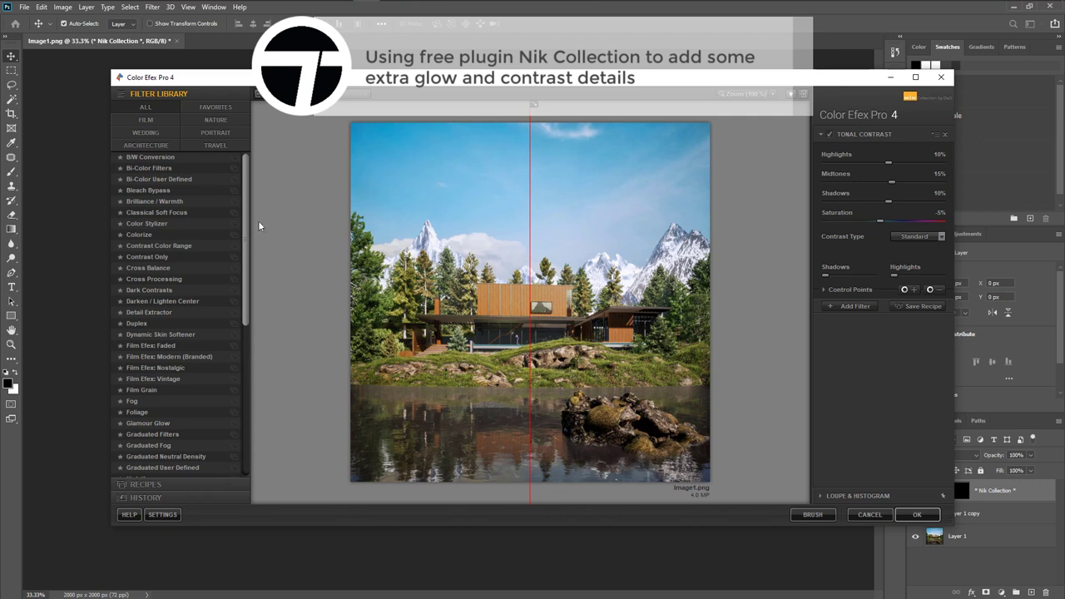
click(849, 306)
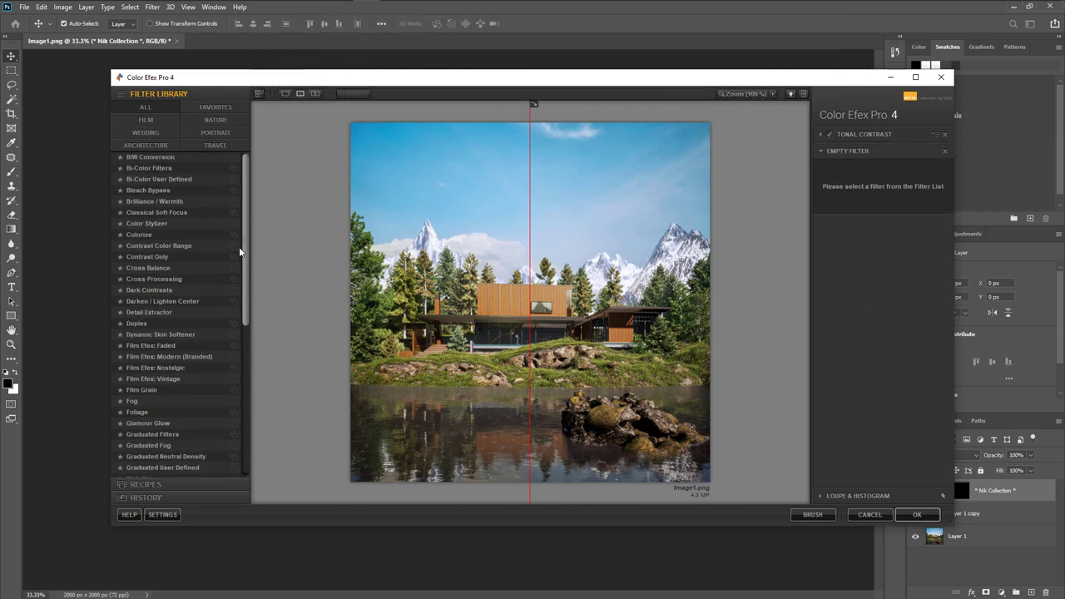
click(171, 426)
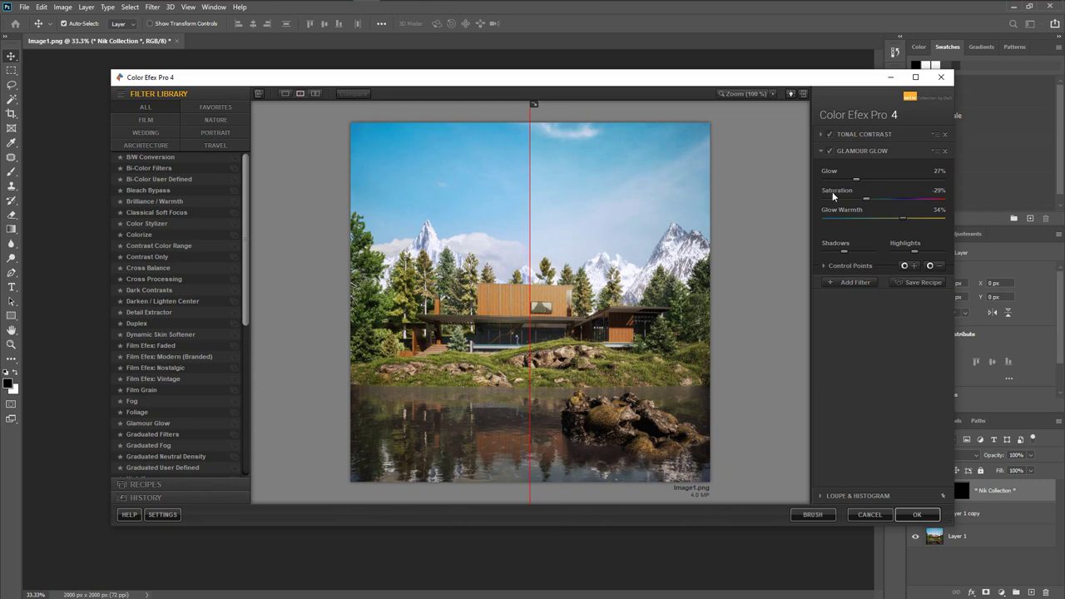
mouse_move(530, 283)
mouse_down()
mouse_move(353, 287)
mouse_move(709, 291)
mouse_move(306, 307)
mouse_move(709, 299)
mouse_move(304, 291)
mouse_move(612, 295)
mouse_move(521, 296)
mouse_up()
click(880, 135)
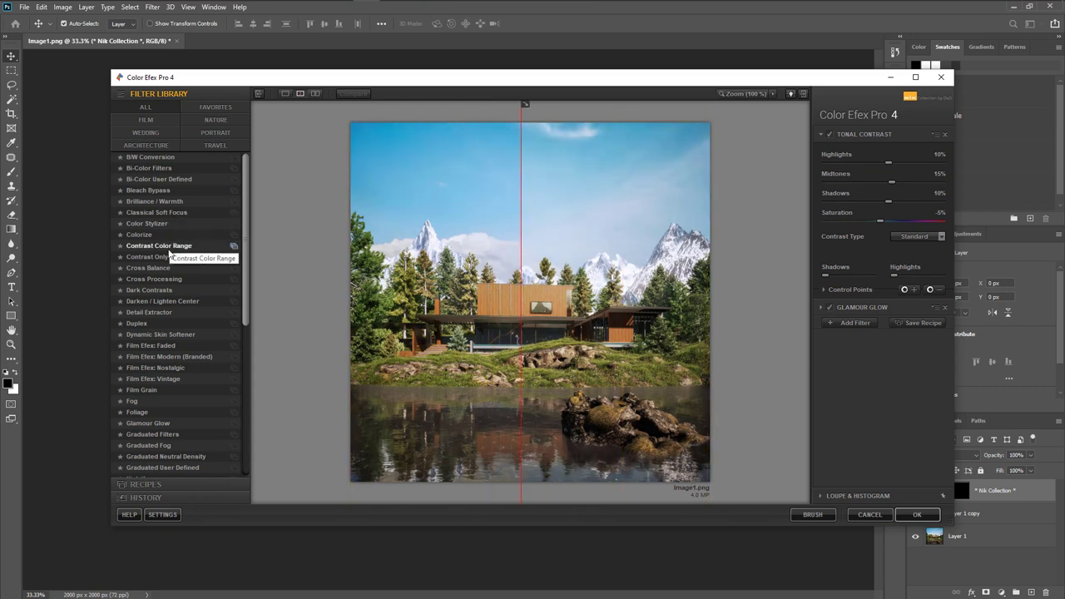
Add a Detail Extractor filter at about 6%, compare it across the whole image, and apply the Color Efex Pro 4 stack.
click(853, 325)
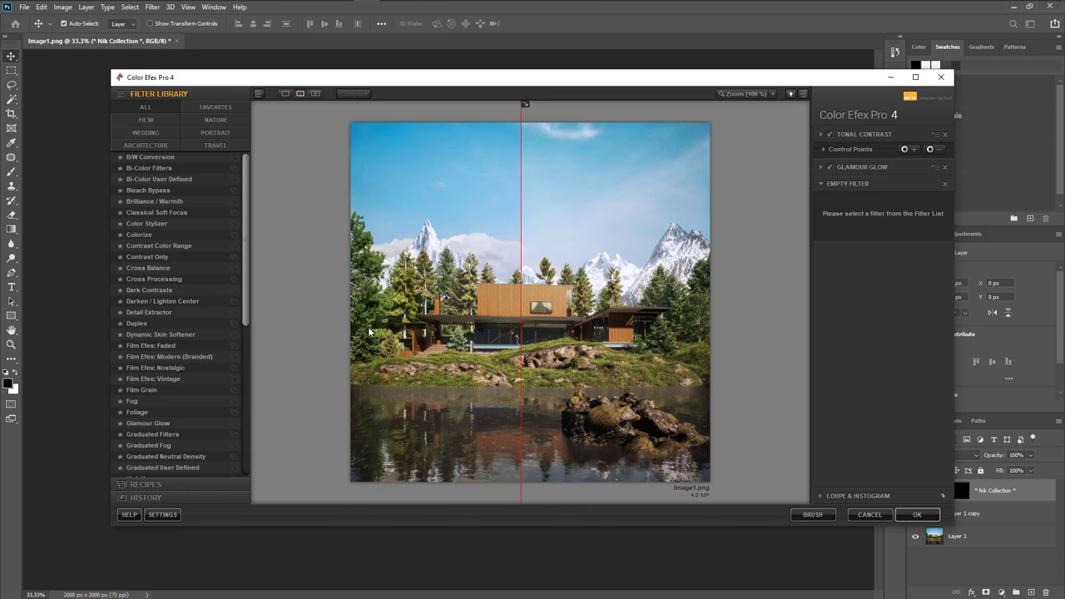
click(153, 313)
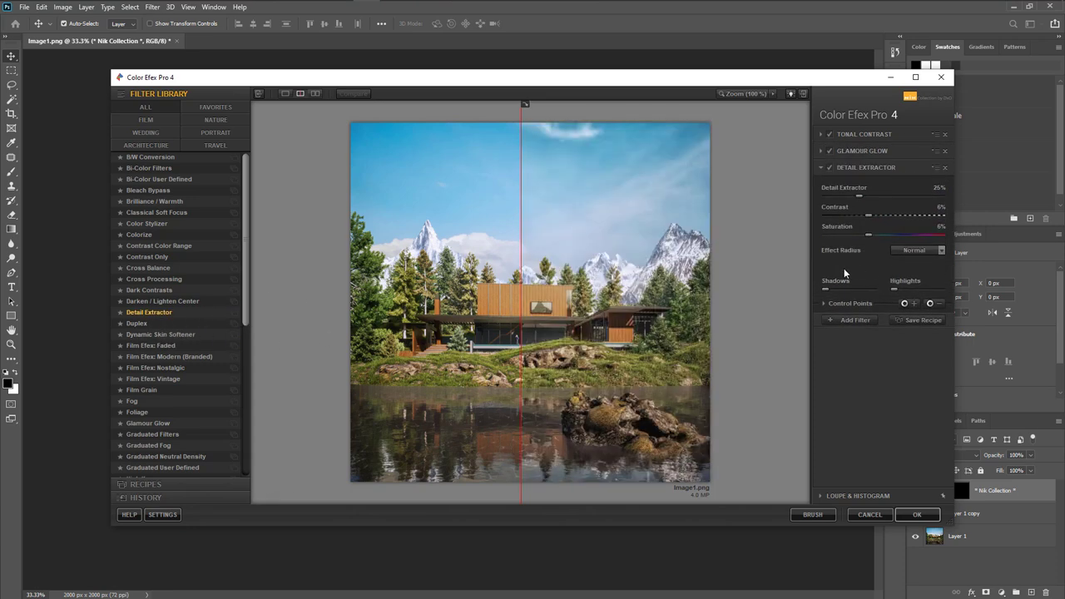
drag(524, 296, 263, 293)
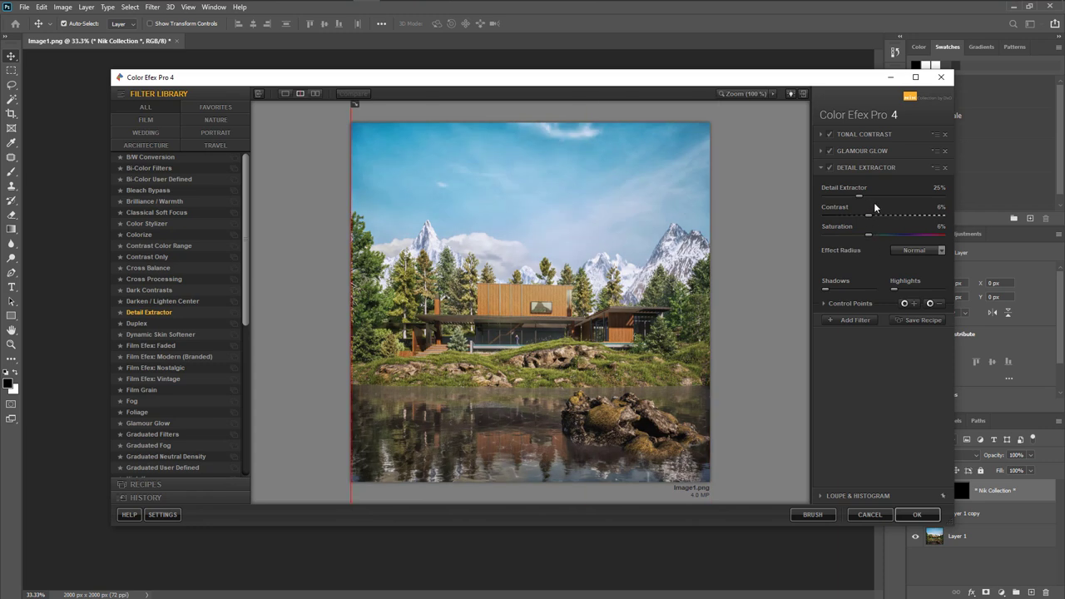
drag(859, 194, 835, 195)
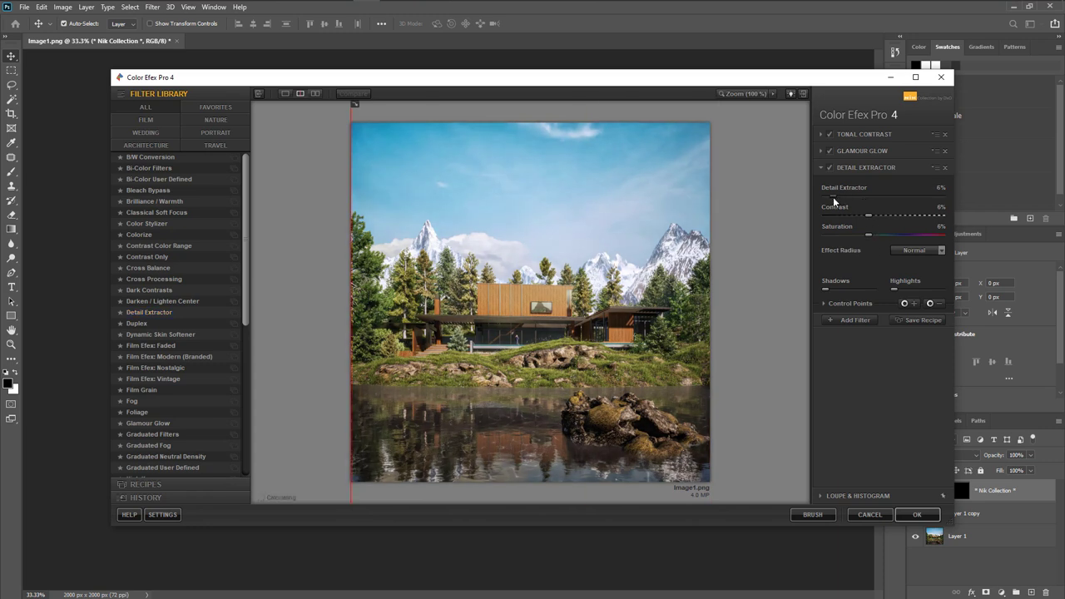
drag(348, 276, 294, 311)
click(917, 515)
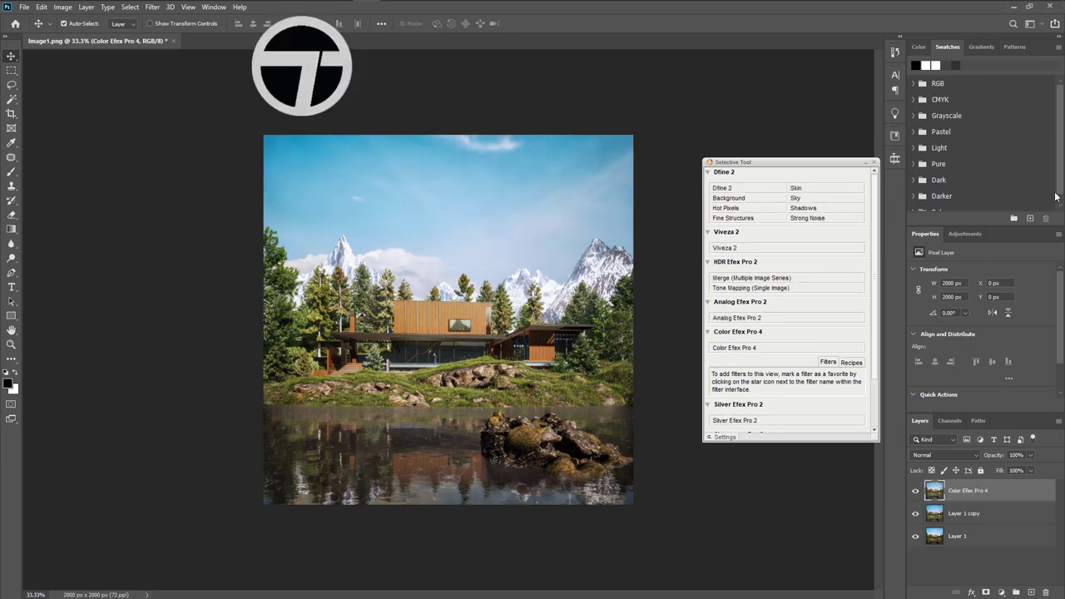
Apply Smart Sharpen to the Color Efex Pro 4 layer with an amount of 52%.
click(152, 7)
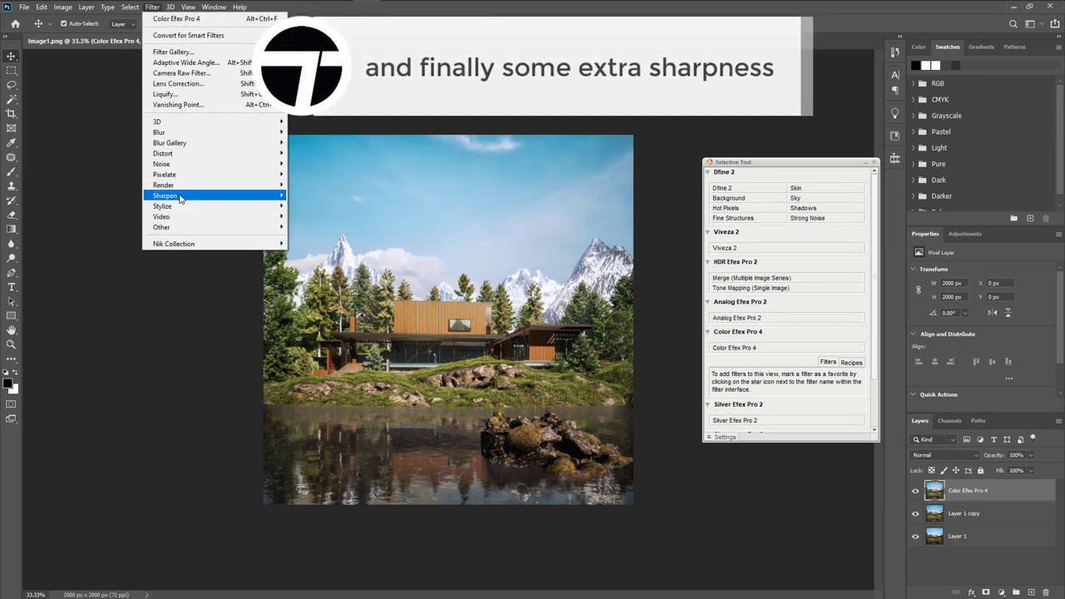
mouse_move(250, 195)
click(321, 237)
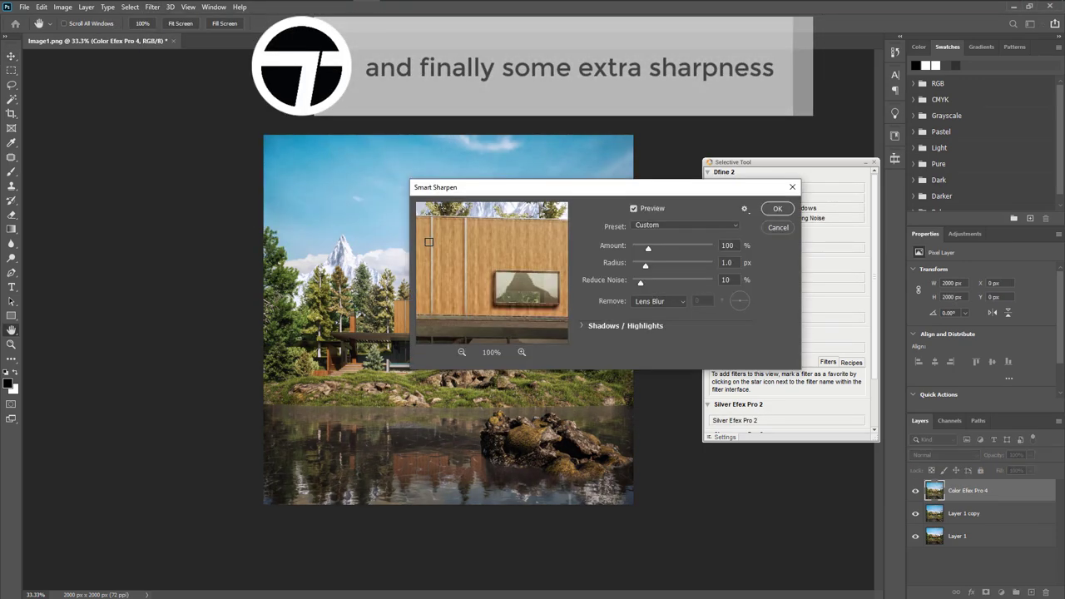
drag(642, 251, 640, 250)
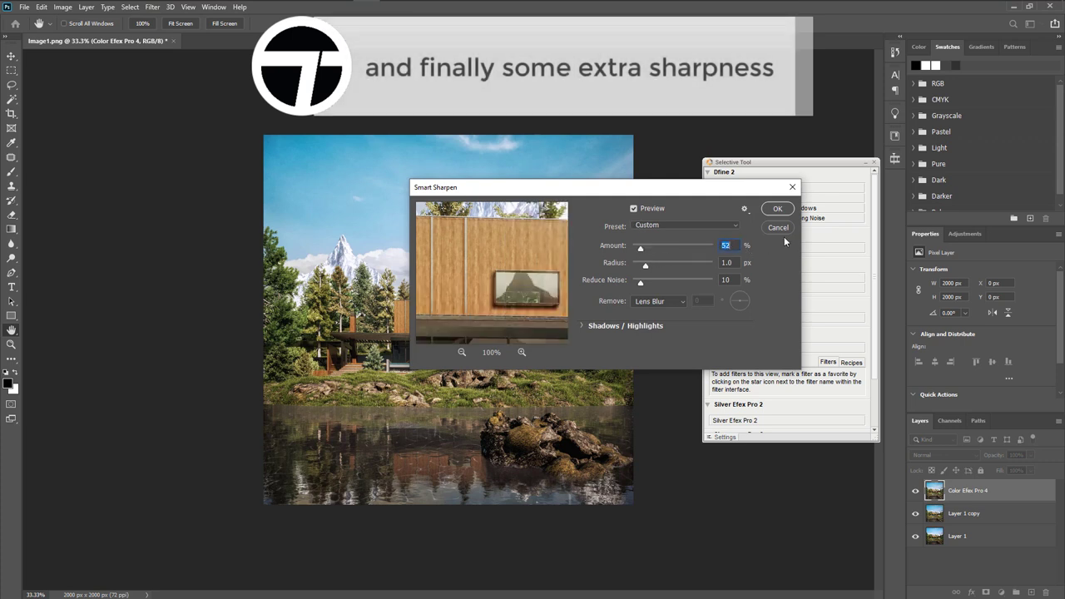
click(766, 211)
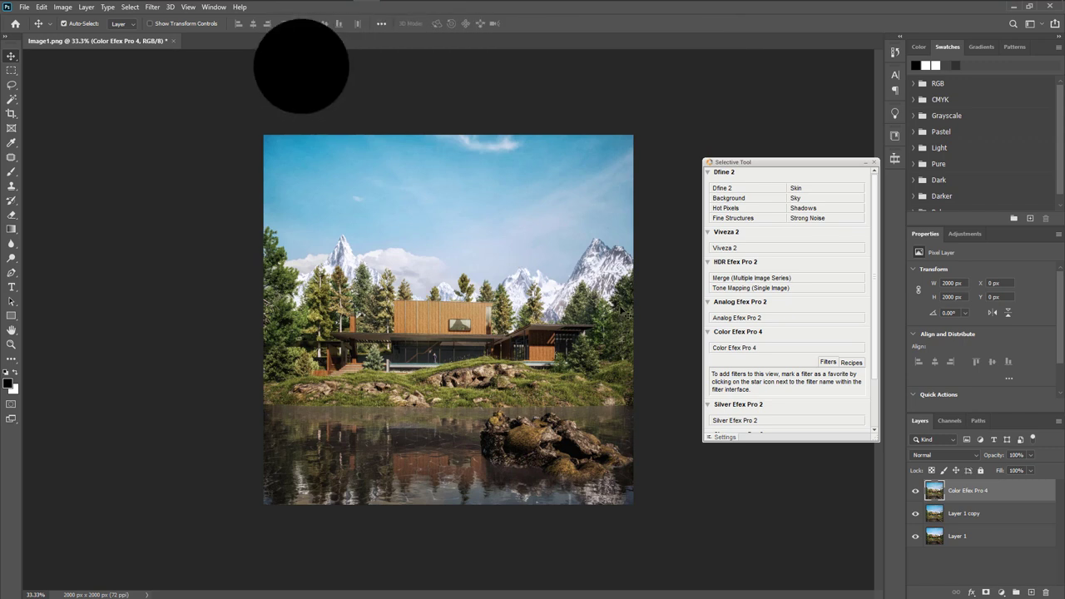
click(22, 8)
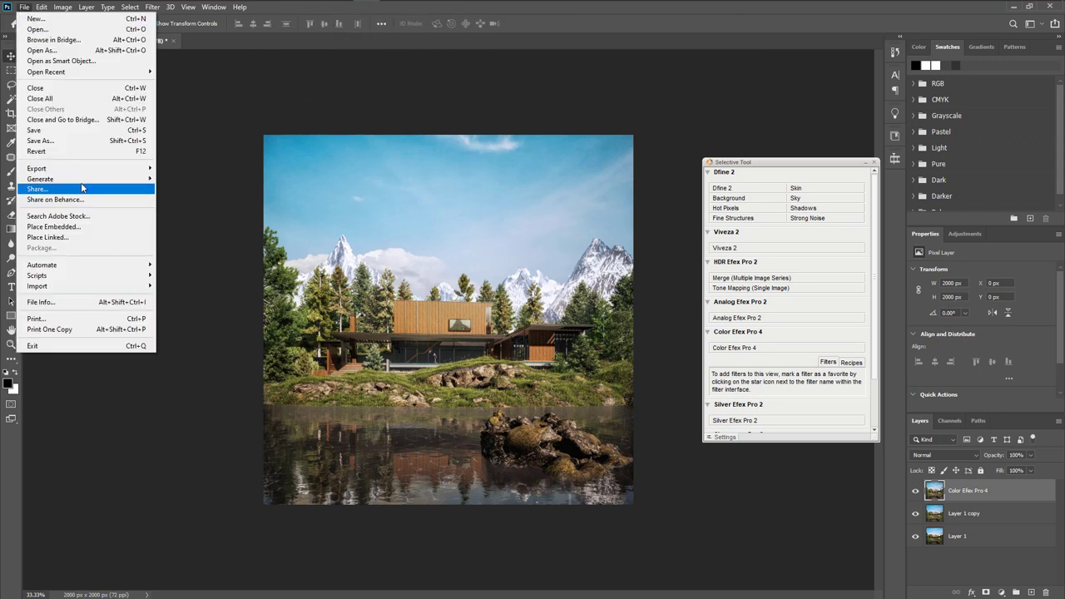
click(223, 284)
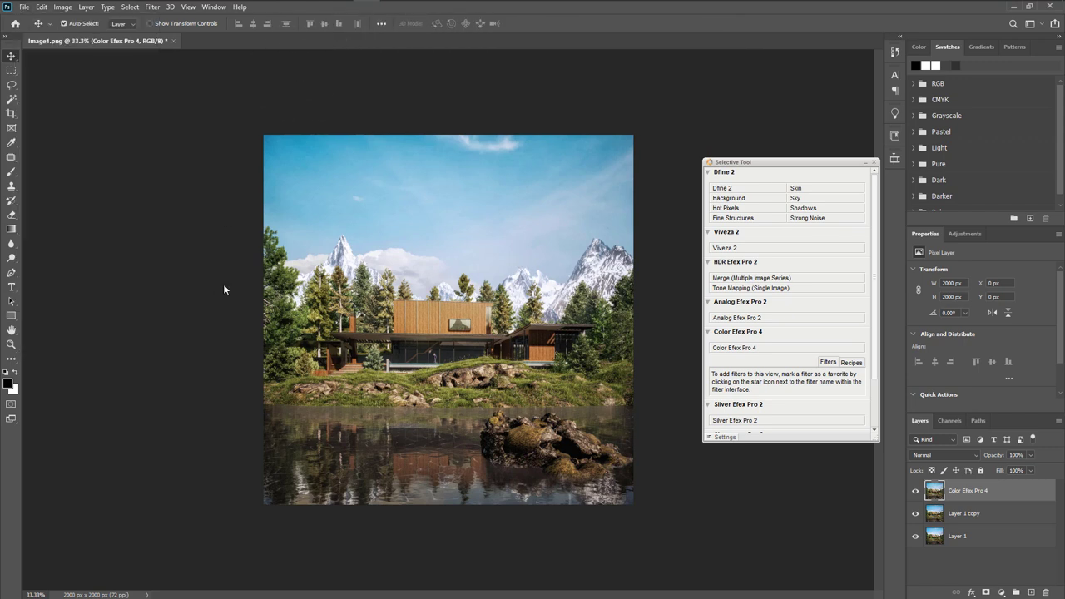